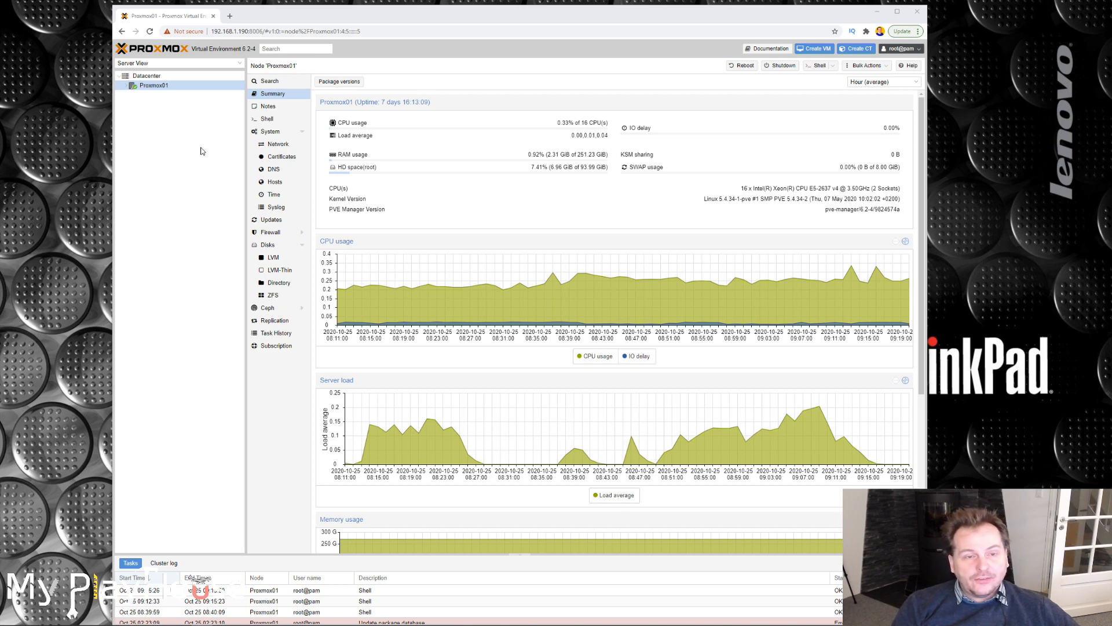
Open the shell of node Proxmox01 and open /etc/default/grub in nano.
{"action": "left_click", "coordinate": [268, 120]}
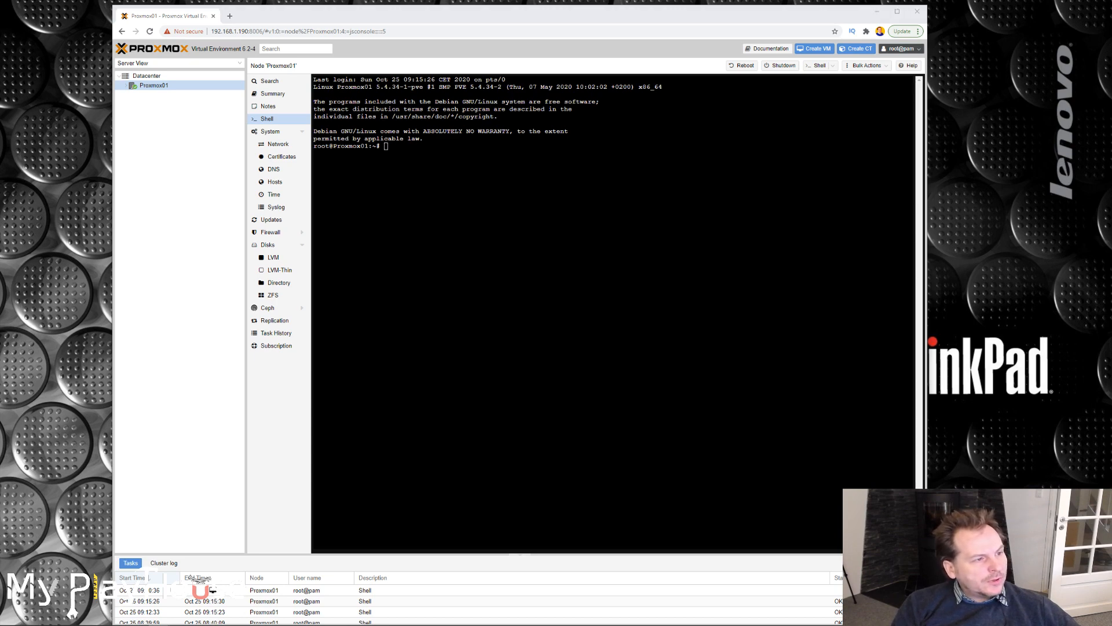
{"action": "key", "text": "alt+Tab"}
{"action": "type", "text": "nano /etc/default/grub"}
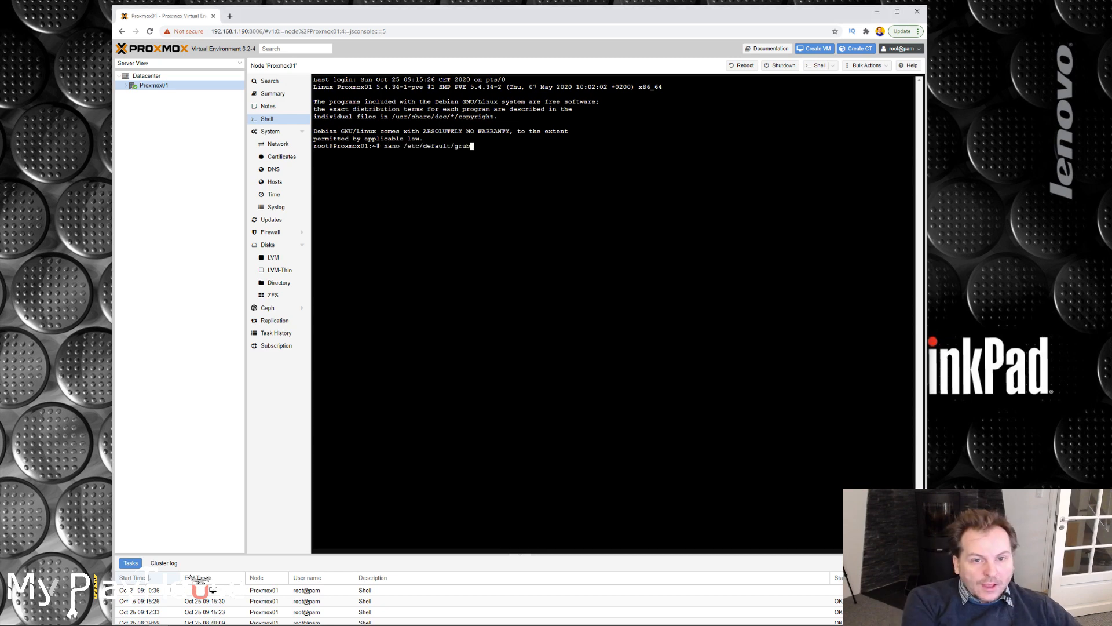
{"action": "left_click_drag", "start_coordinate": [384, 146], "coordinate": [399, 146]}
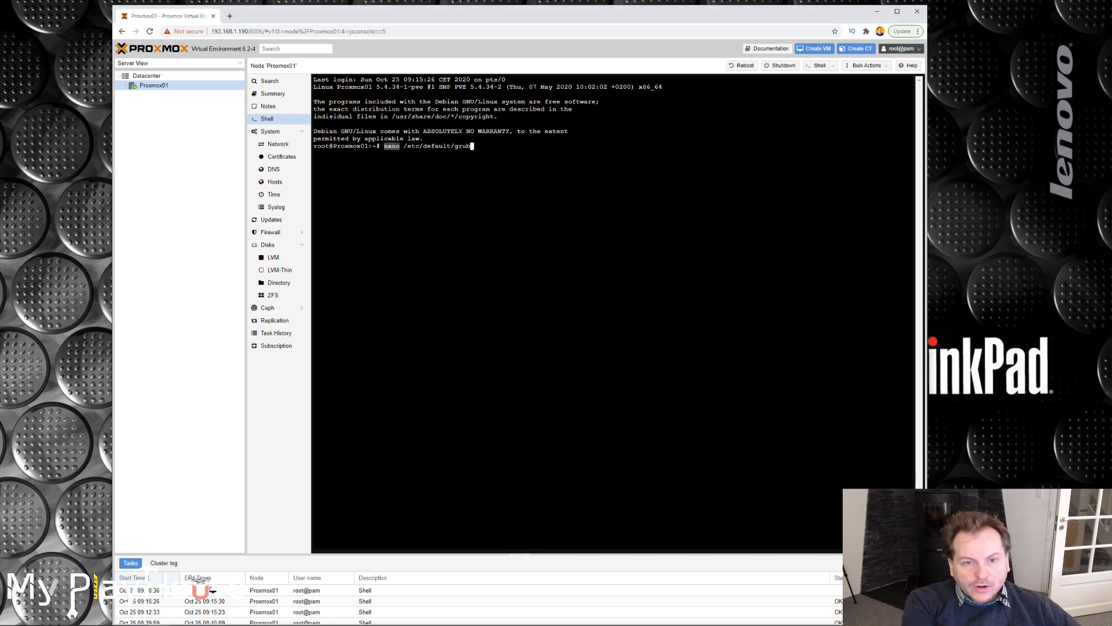
{"action": "left_click", "coordinate": [401, 146]}
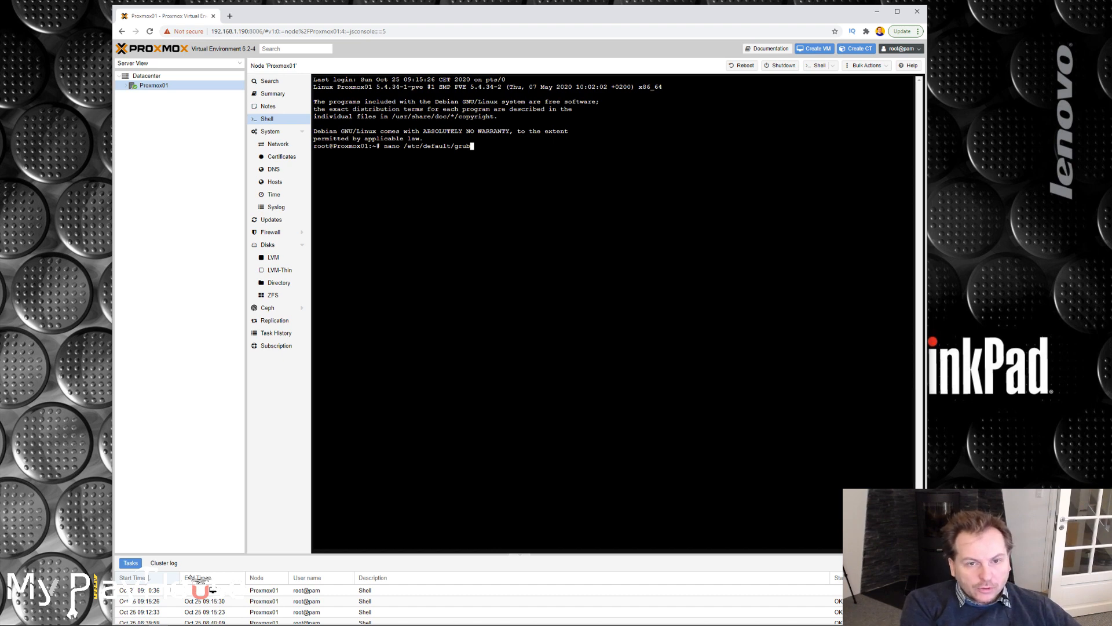
{"action": "key", "text": "Return"}
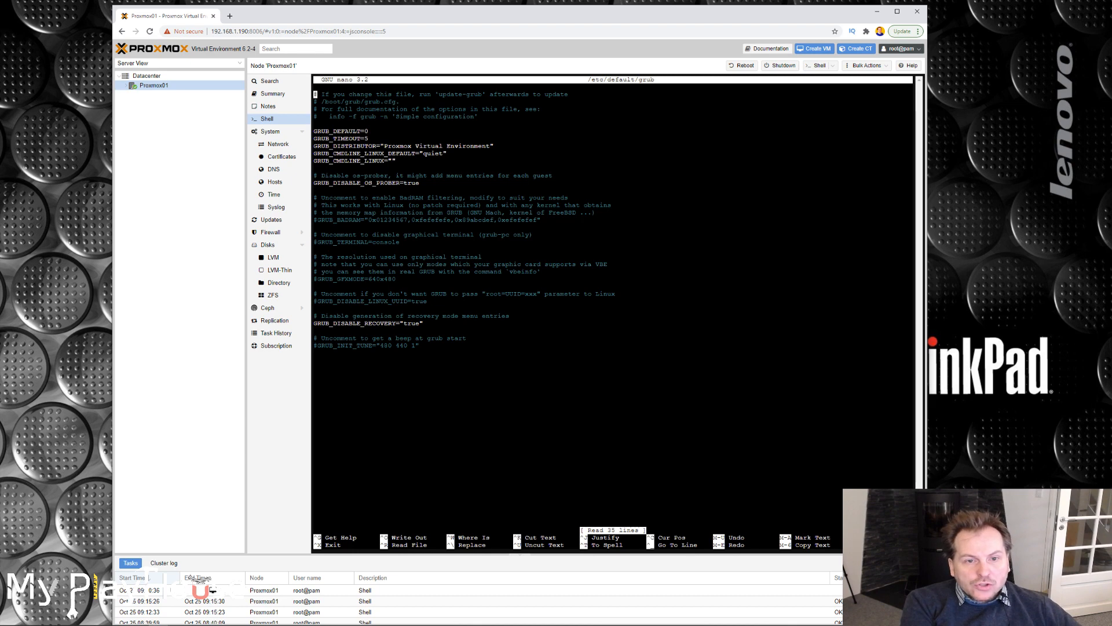
Append amd_iommu=on after quiet inside the quotes of the GRUB_CMDLINE_LINUX_DEFAULT line.
{"action": "left_click_drag", "start_coordinate": [450, 153], "coordinate": [314, 154]}
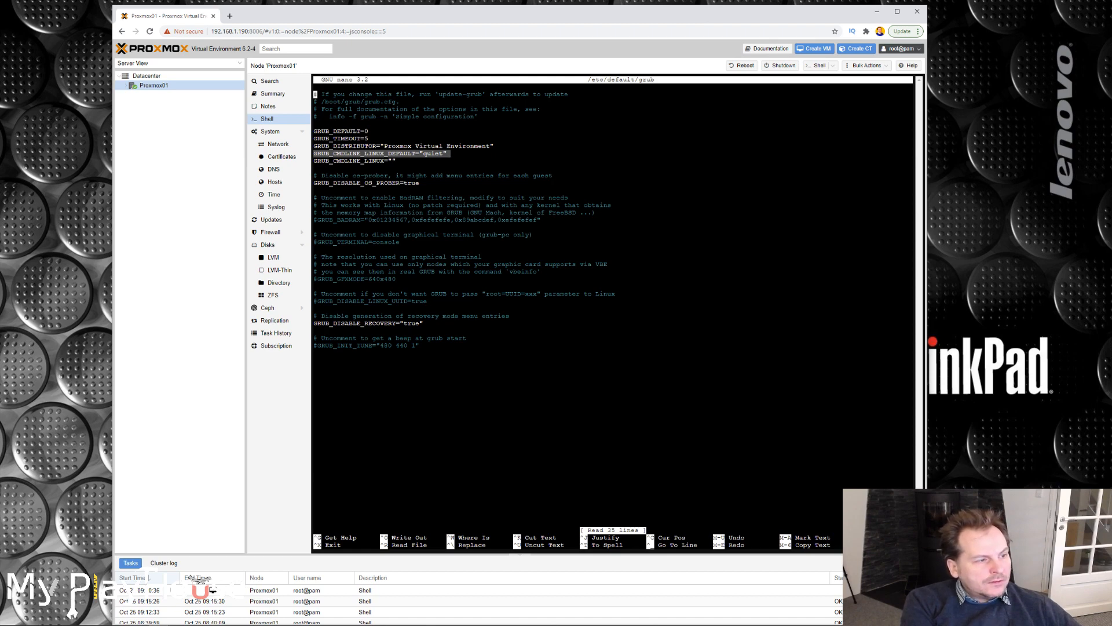
{"action": "left_click", "coordinate": [450, 154]}
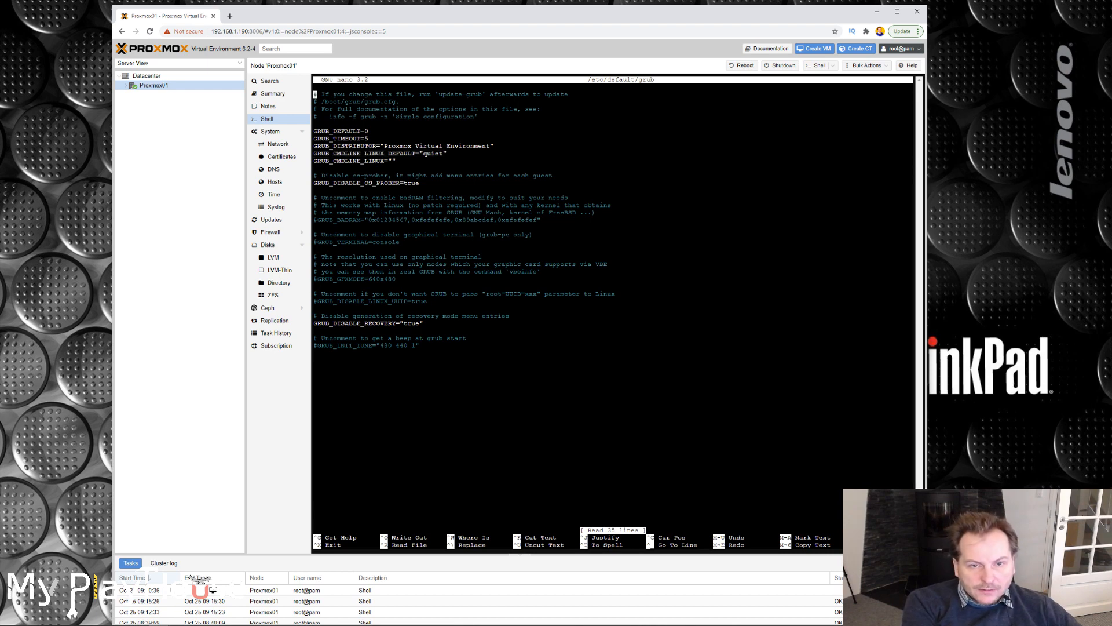
{"action": "key", "text": "Down"}
{"action": "key", "text": "Down"}
{"action": "key", "text": "Down"}
{"action": "key", "text": "Down"}
{"action": "key", "text": "Down"}
{"action": "key", "text": "Down"}
{"action": "key", "text": "Down"}
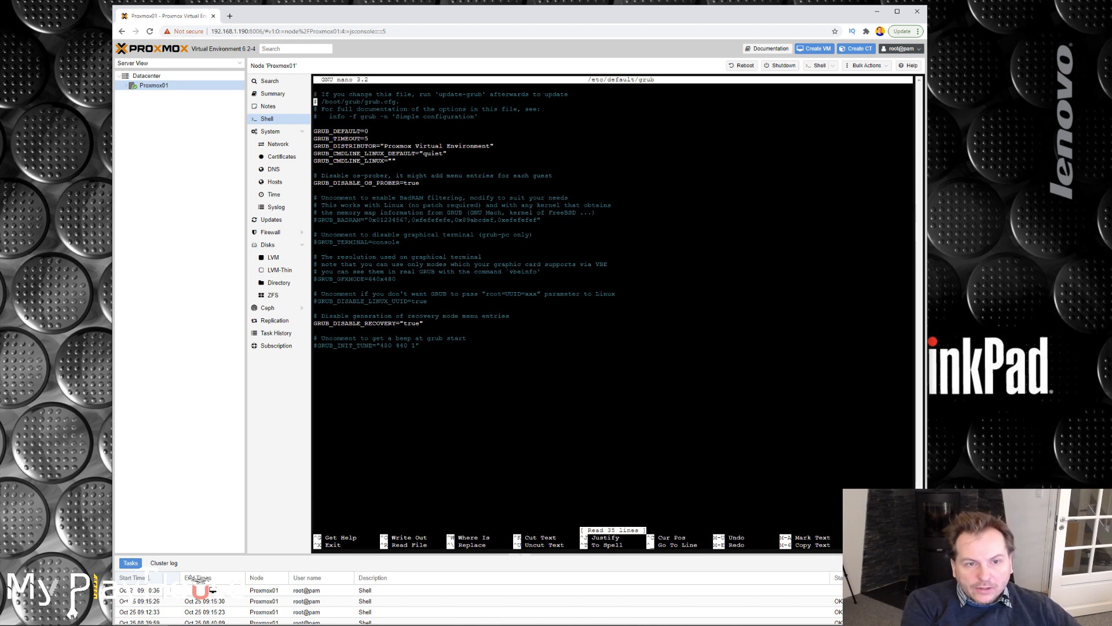
{"action": "key", "text": "Down"}
{"action": "key", "text": "Right"}
{"action": "key", "text": "Right"}
{"action": "key", "text": "Right"}
{"action": "key", "text": "Right"}
{"action": "key", "text": "Right"}
{"action": "key", "text": "Right"}
{"action": "key", "text": "Right"}
{"action": "key", "text": "Right"}
{"action": "key", "text": "Right"}
{"action": "key", "text": "Right"}
{"action": "key", "text": "Right"}
{"action": "key", "text": "Right"}
{"action": "key", "text": "Right"}
{"action": "key", "text": "Right"}
{"action": "key", "text": "Right"}
{"action": "key", "text": "Right"}
{"action": "key", "text": "Right"}
{"action": "key", "text": "Right"}
{"action": "key", "text": "Right"}
{"action": "key", "text": "Right"}
{"action": "key", "text": "Right"}
{"action": "key", "text": "Right"}
{"action": "key", "text": "Right"}
{"action": "key", "text": "Right"}
{"action": "key", "text": "Right"}
{"action": "key", "text": "Right"}
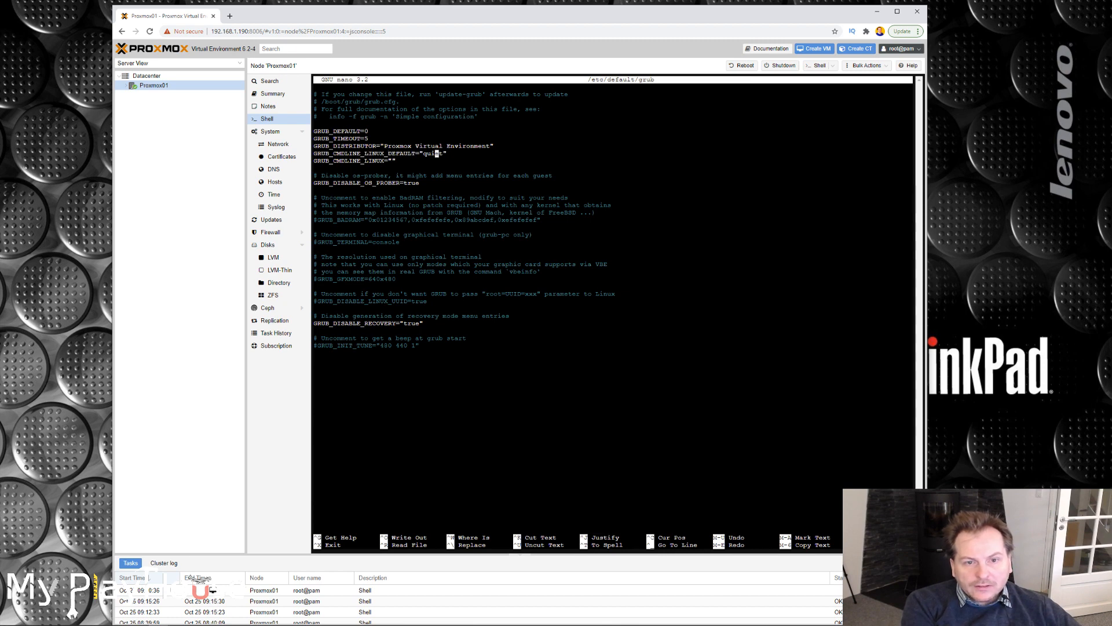
{"action": "key", "text": "Right"}
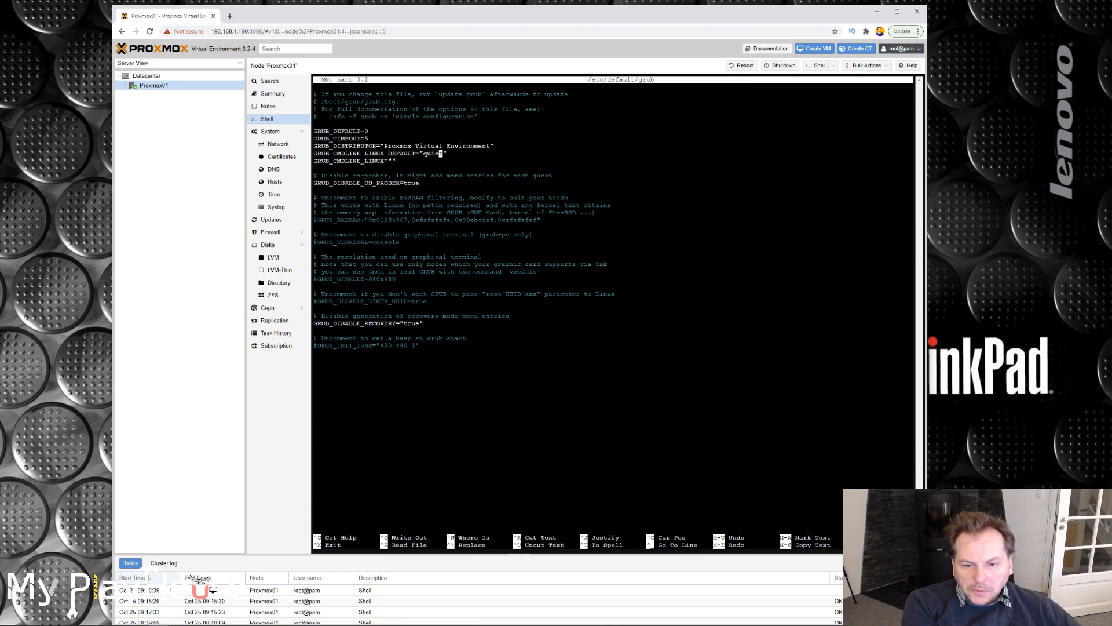
{"action": "key", "text": "Right"}
{"action": "type", "text": "amd_iommu=on"}
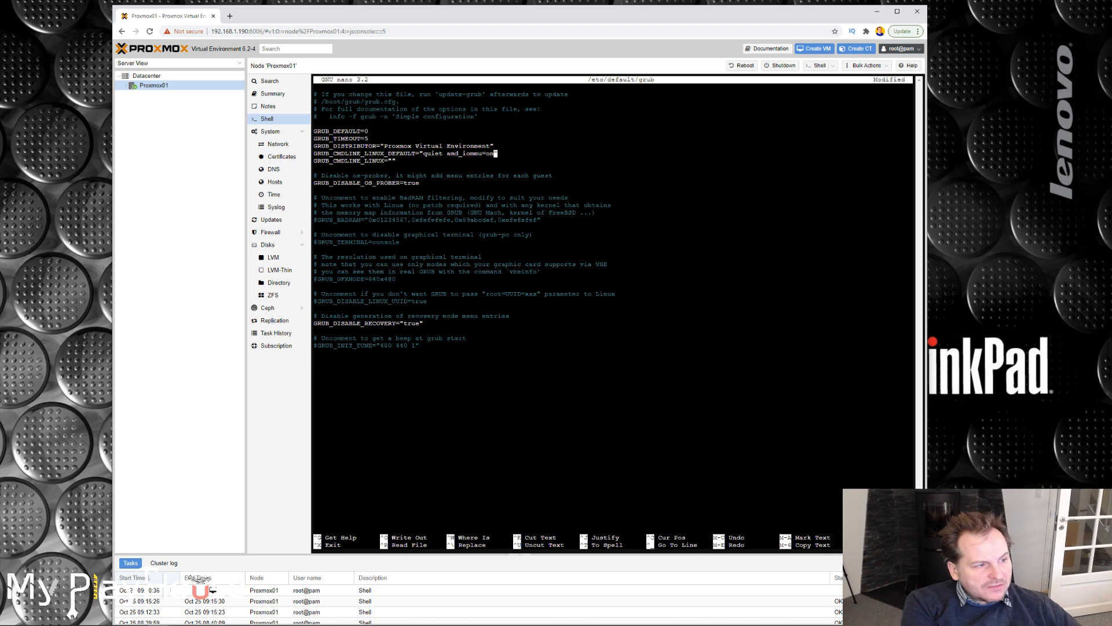
Replace the amd prefix of the IOMMU option with intel so it reads intel_iommu=on.
{"action": "key", "text": "Left"}
{"action": "key", "text": "Left"}
{"action": "key", "text": "Left"}
{"action": "key", "text": "Left"}
{"action": "key", "text": "Left"}
{"action": "key", "text": "Left"}
{"action": "key", "text": "Left"}
{"action": "key", "text": "Left"}
{"action": "key", "text": "Left"}
{"action": "key", "text": "Left"}
{"action": "key", "text": "Left"}
{"action": "key", "text": "Left"}
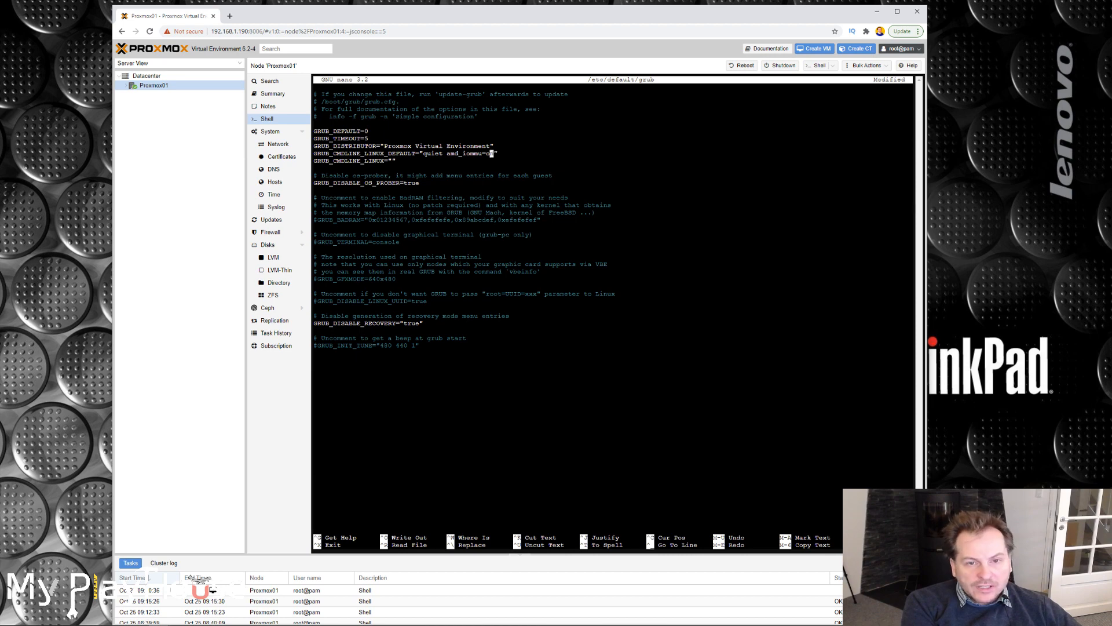
{"action": "type", "text": "intel"}
{"action": "key", "text": "Delete"}
{"action": "key", "text": "Delete"}
{"action": "key", "text": "Delete"}
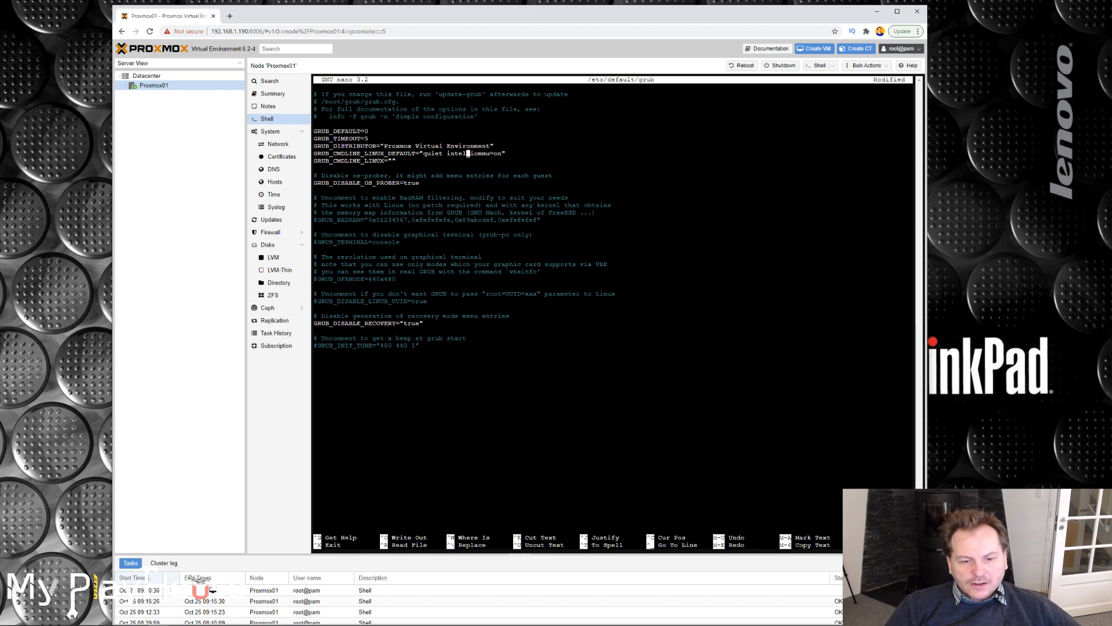
{"action": "key", "text": "Left"}
{"action": "key", "text": "Left"}
{"action": "key", "text": "Left"}
{"action": "key", "text": "Left"}
{"action": "key", "text": "Left"}
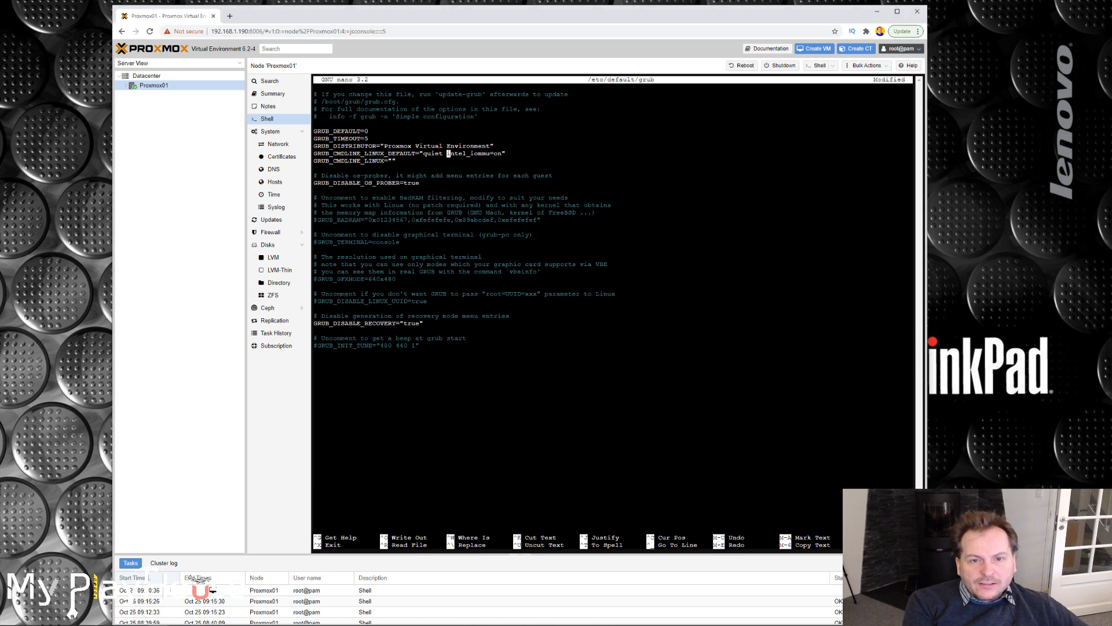
Save the changes to /etc/default/grub and exit nano.
{"action": "key", "text": "Down"}
{"action": "key", "text": "Down"}
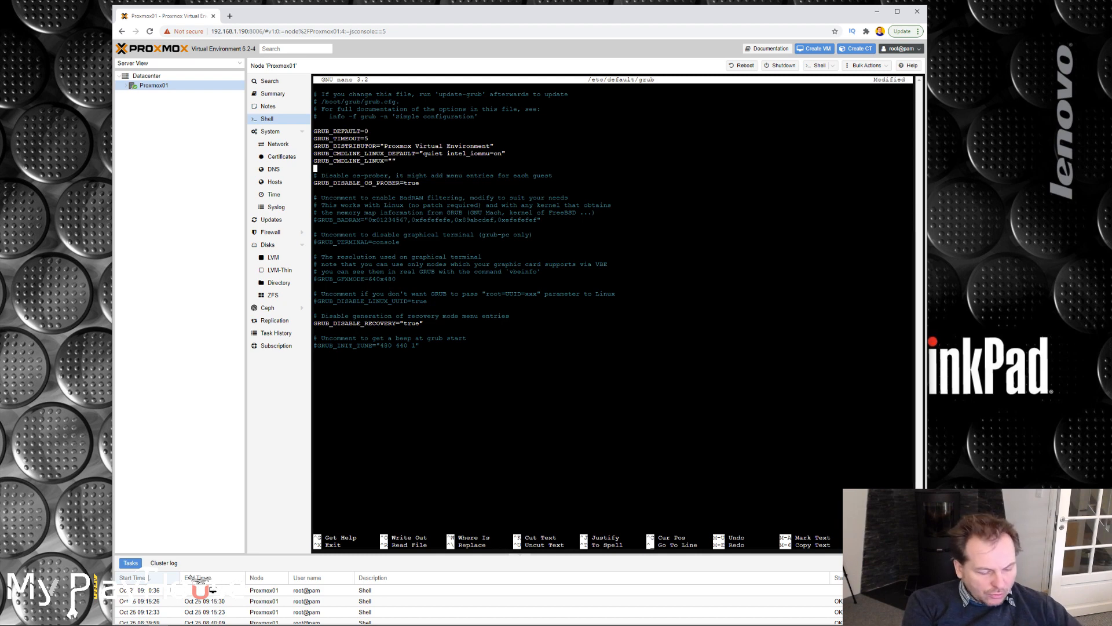
{"action": "key", "text": "ctrl+o"}
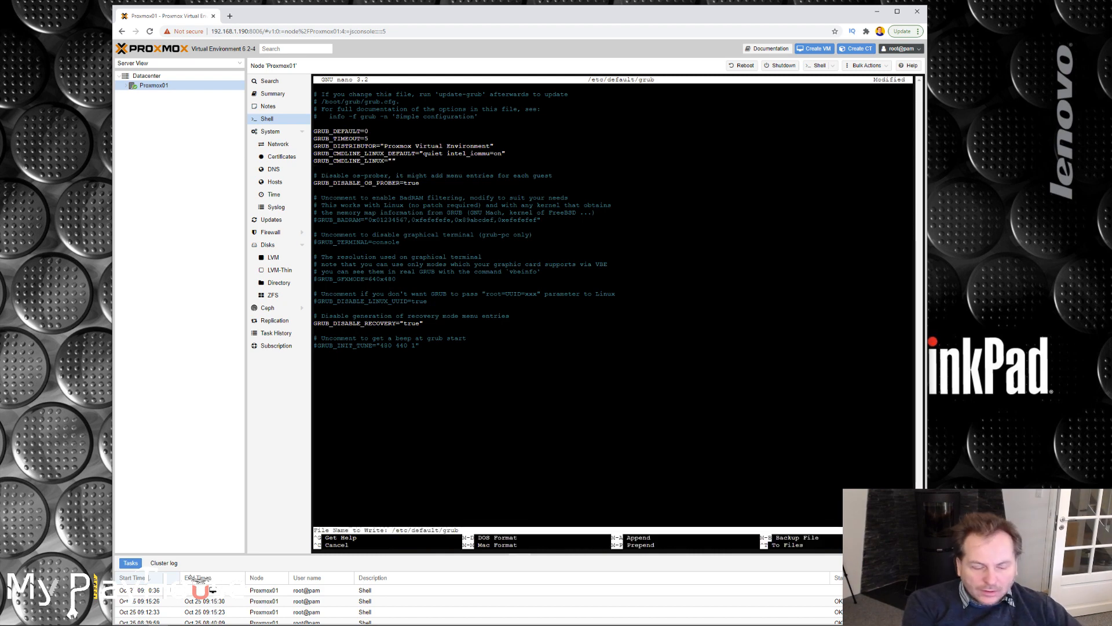
{"action": "key", "text": "Return"}
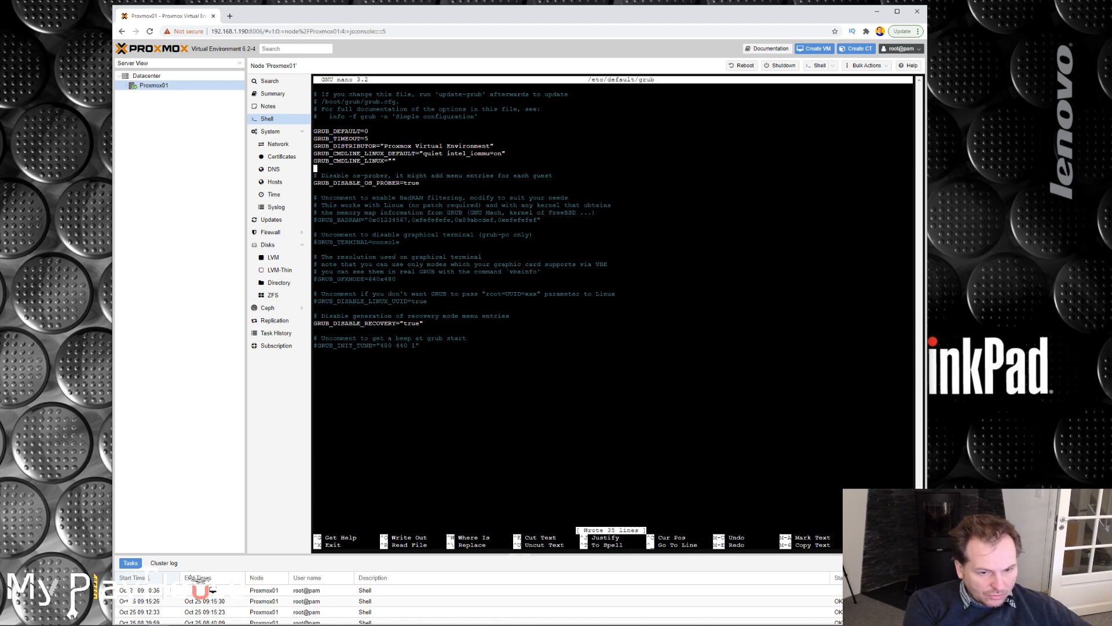
{"action": "key", "text": "ctrl+x"}
Reopen /etc/default/grub in nano to check the saved kernel command line, and close it again.
{"action": "key", "text": "Up"}
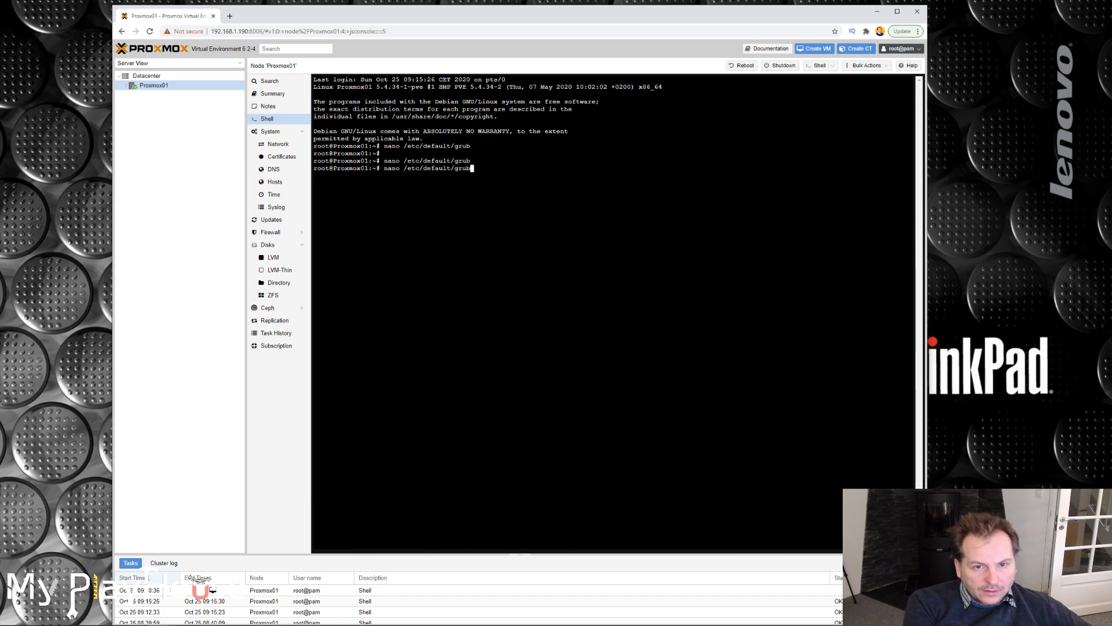
{"action": "key", "text": "Return"}
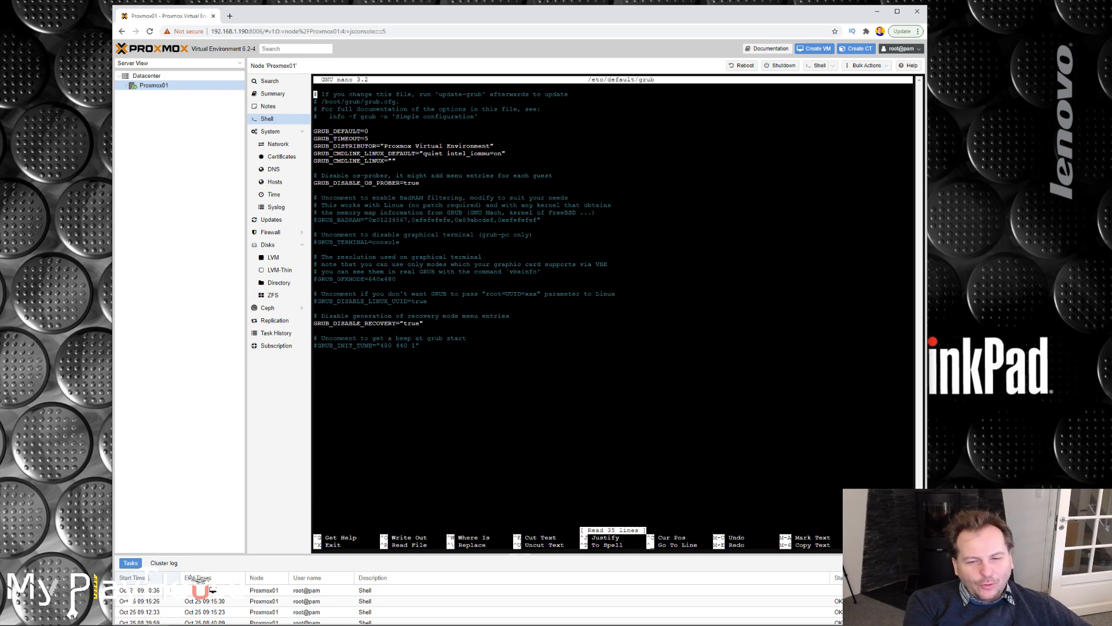
{"action": "key", "text": "ctrl+x"}
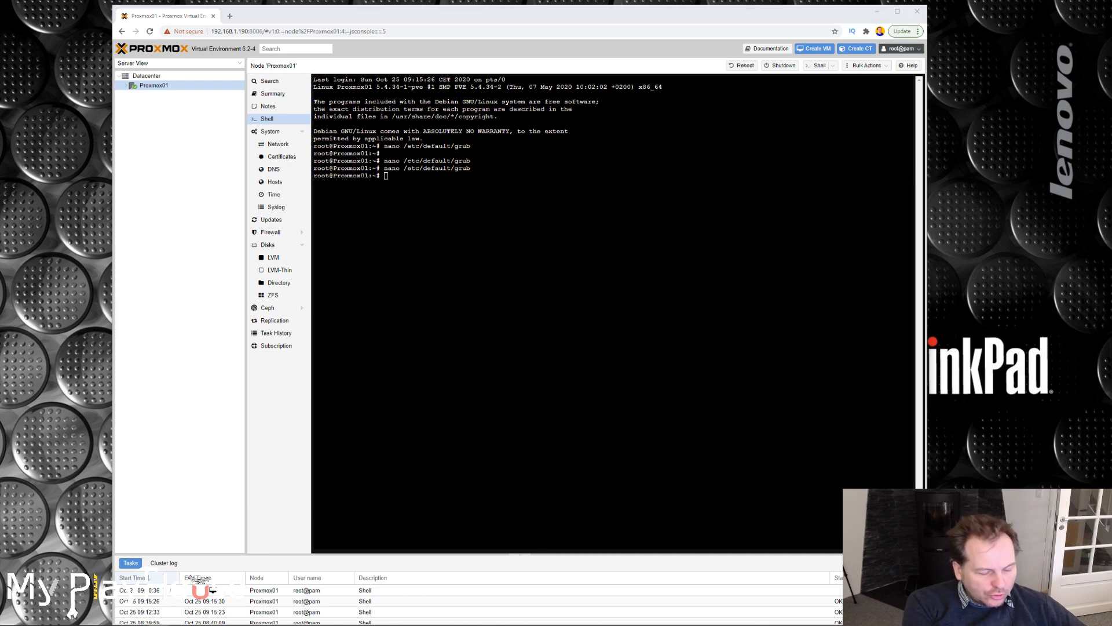
Run update-grub in the shell to regenerate the boot configuration.
{"action": "right_click", "coordinate": [395, 177]}
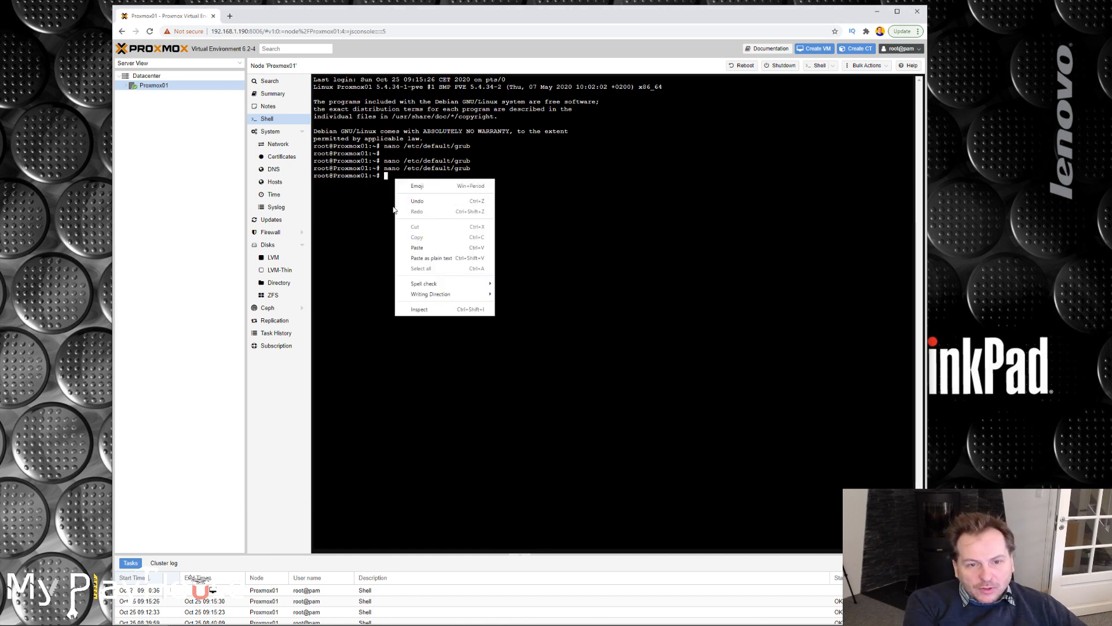
{"action": "left_click", "coordinate": [429, 249]}
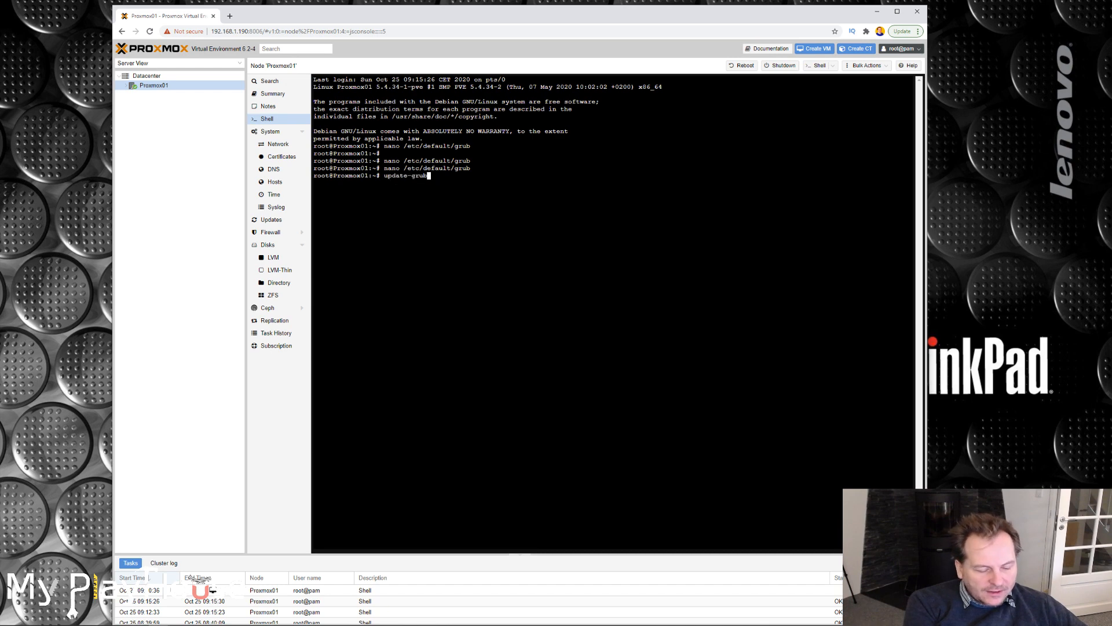
{"action": "key", "text": "Return"}
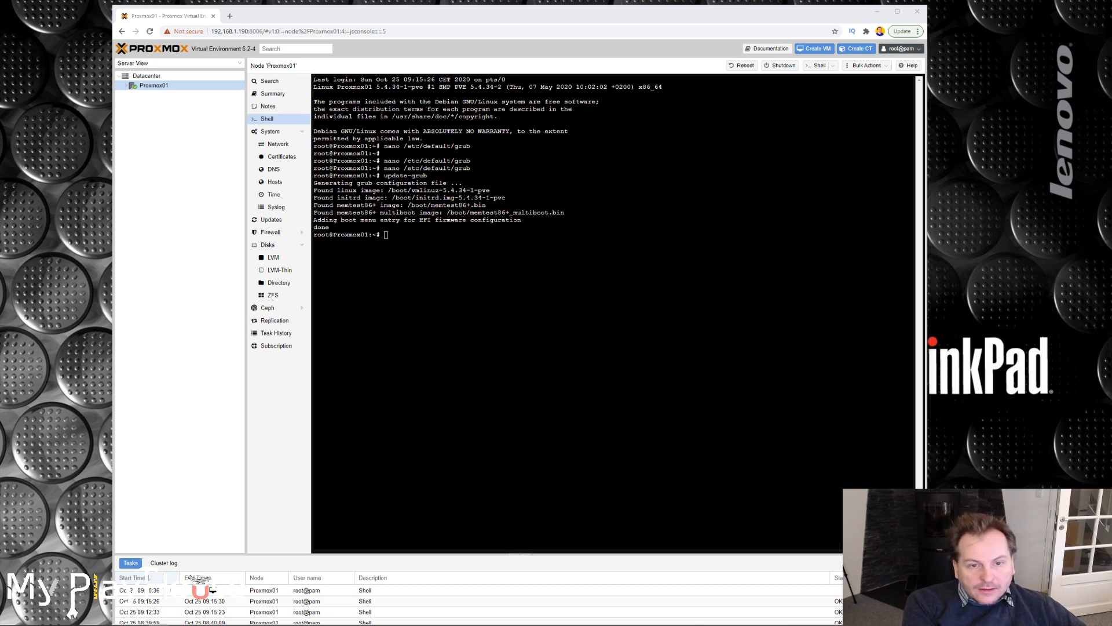
Add vfio, vfio_iommu_type1, vfio_pci and vfio_virqfd on separate lines at the end of /etc/modules with nano and save the file.
{"action": "type", "text": "nano /etc/modules"}
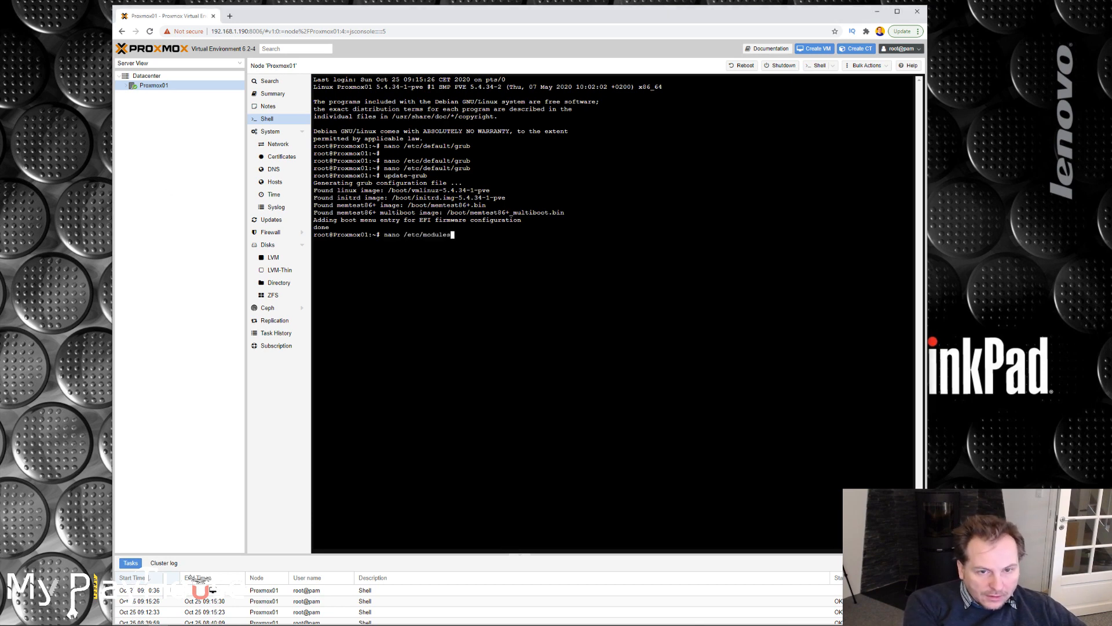
{"action": "key", "text": "Return"}
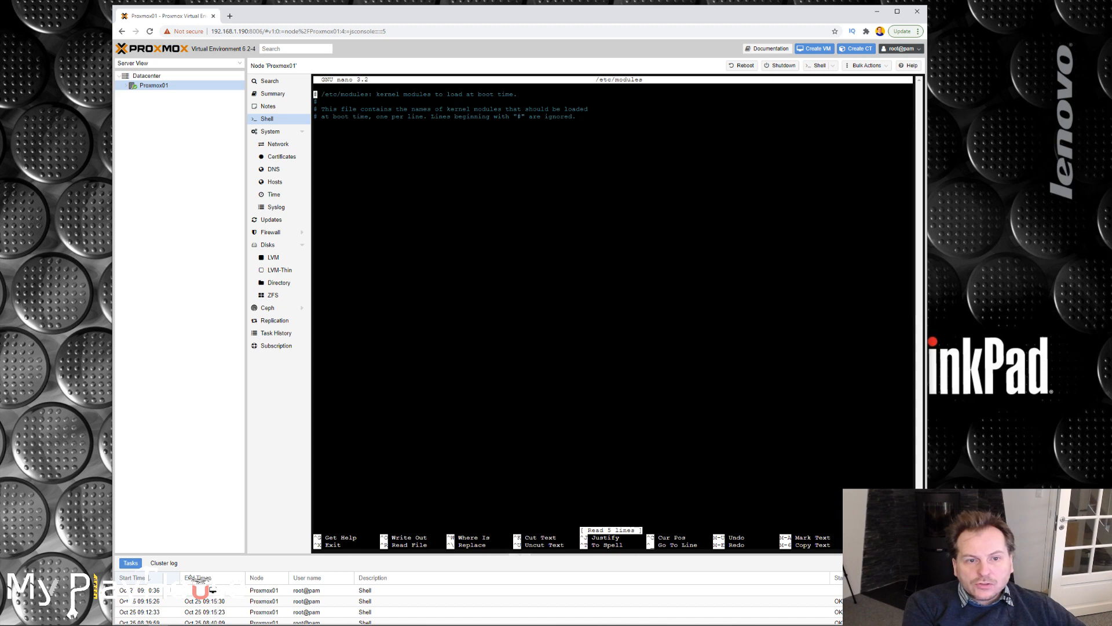
{"action": "key", "text": "Down"}
{"action": "key", "text": "Down"}
{"action": "key", "text": "Down"}
{"action": "key", "text": "Down"}
{"action": "key", "text": "Down"}
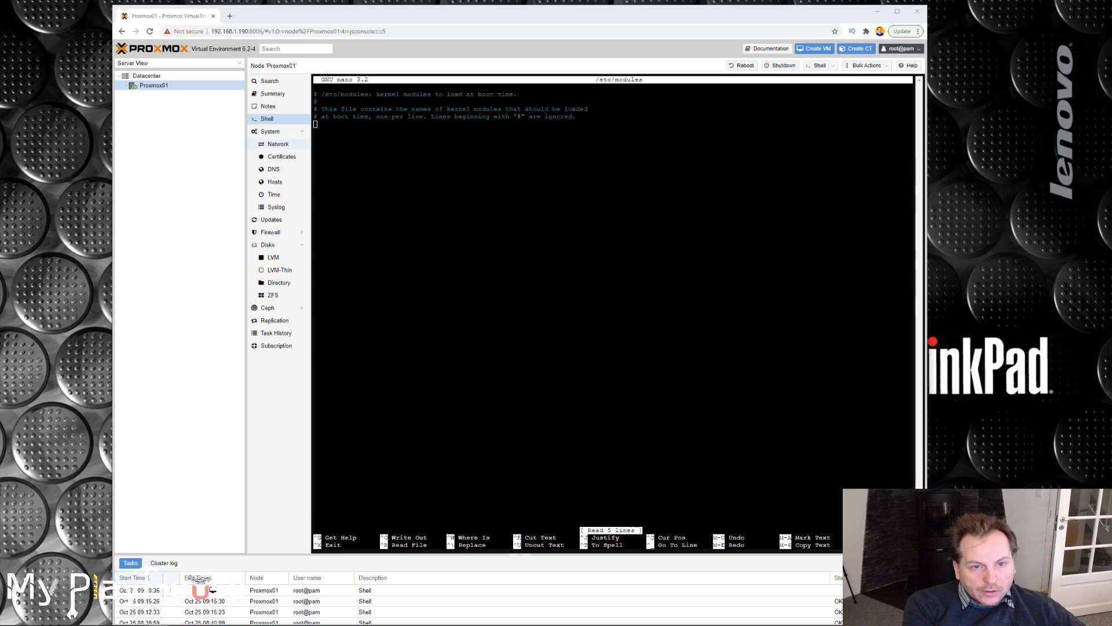
{"action": "key", "text": "alt+Tab"}
{"action": "key", "text": "ctrl+v"}
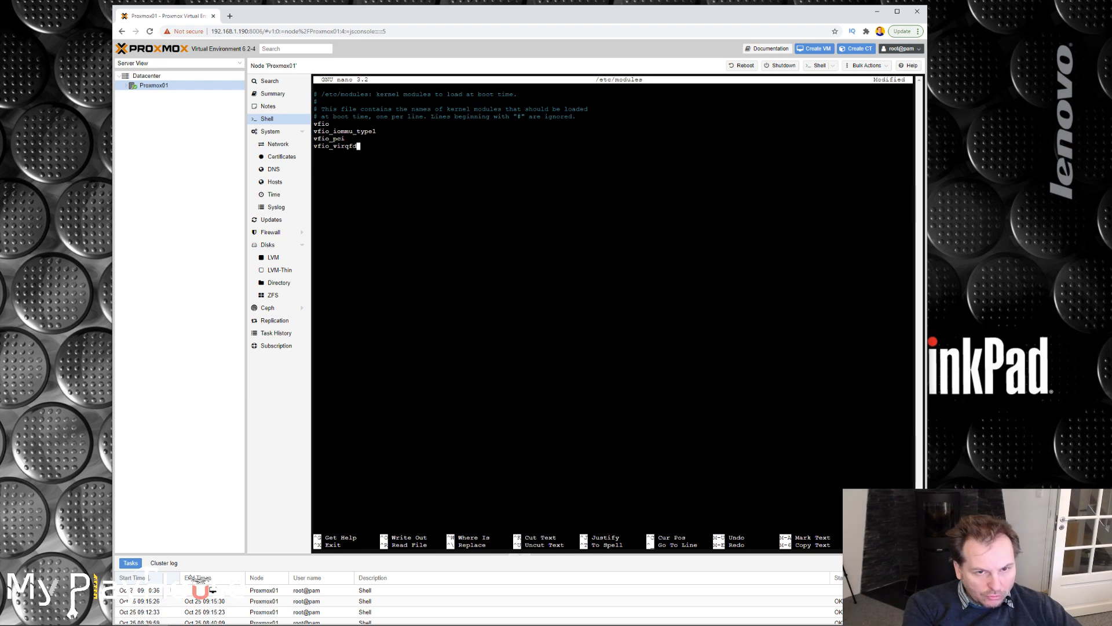
{"action": "key", "text": "ctrl+o"}
{"action": "key", "text": "Return"}
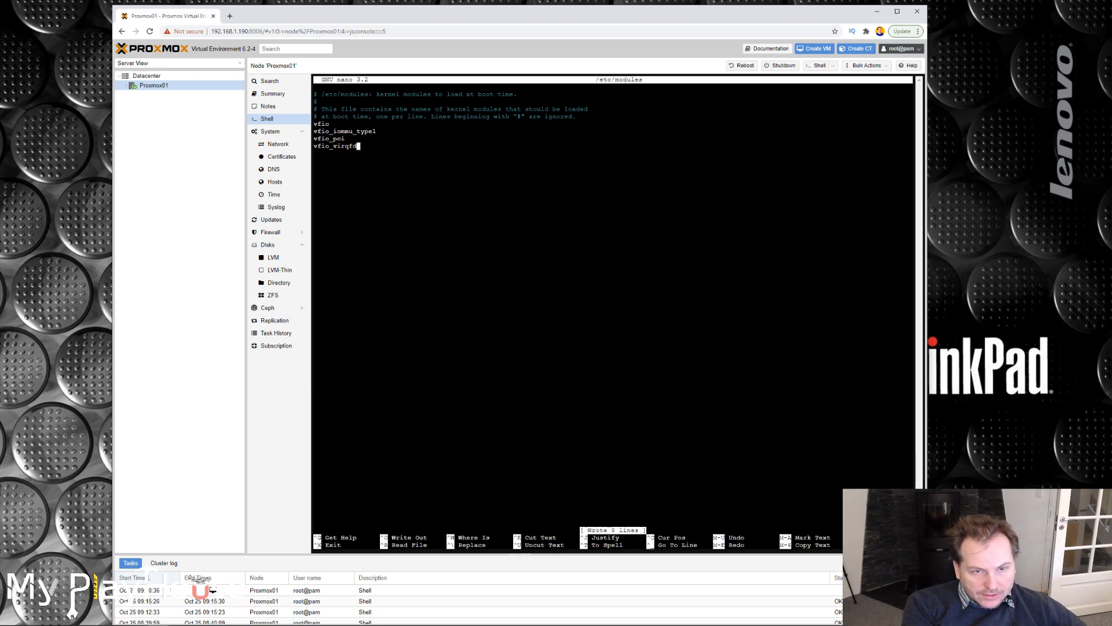
{"action": "key", "text": "ctrl+x"}
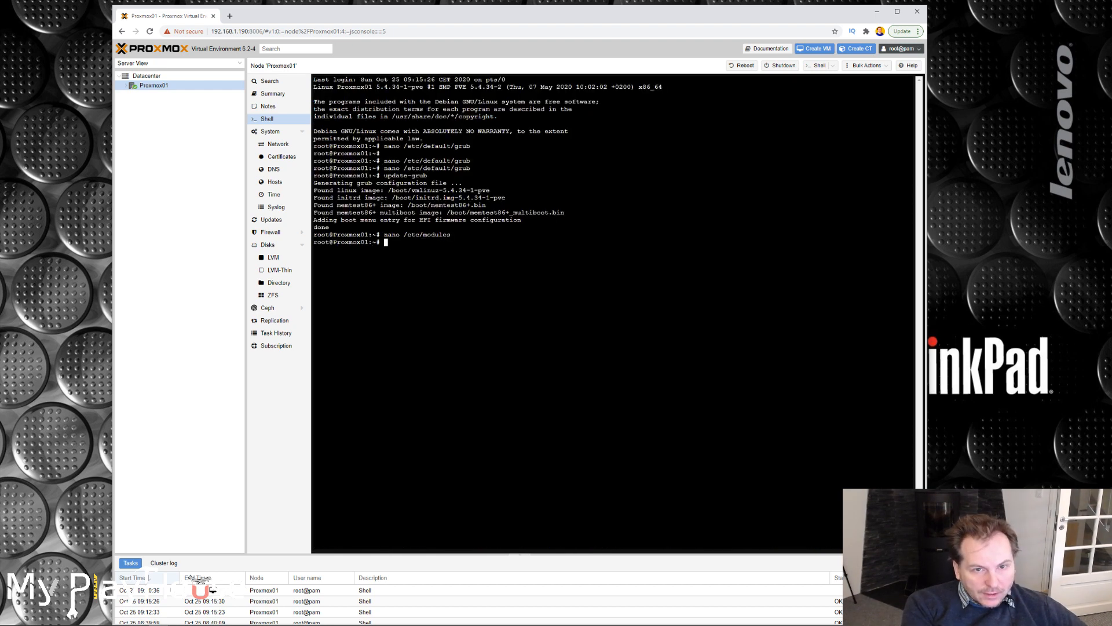
Reopen /etc/modules in nano to check the saved module list, and close it again.
{"action": "key", "text": "Up"}
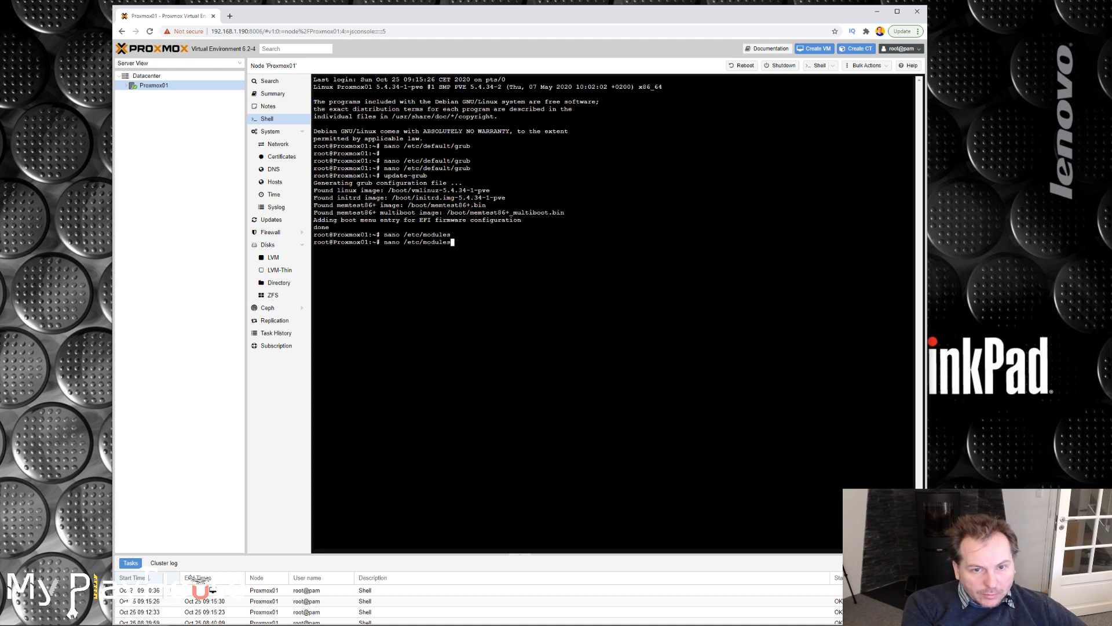
{"action": "key", "text": "Return"}
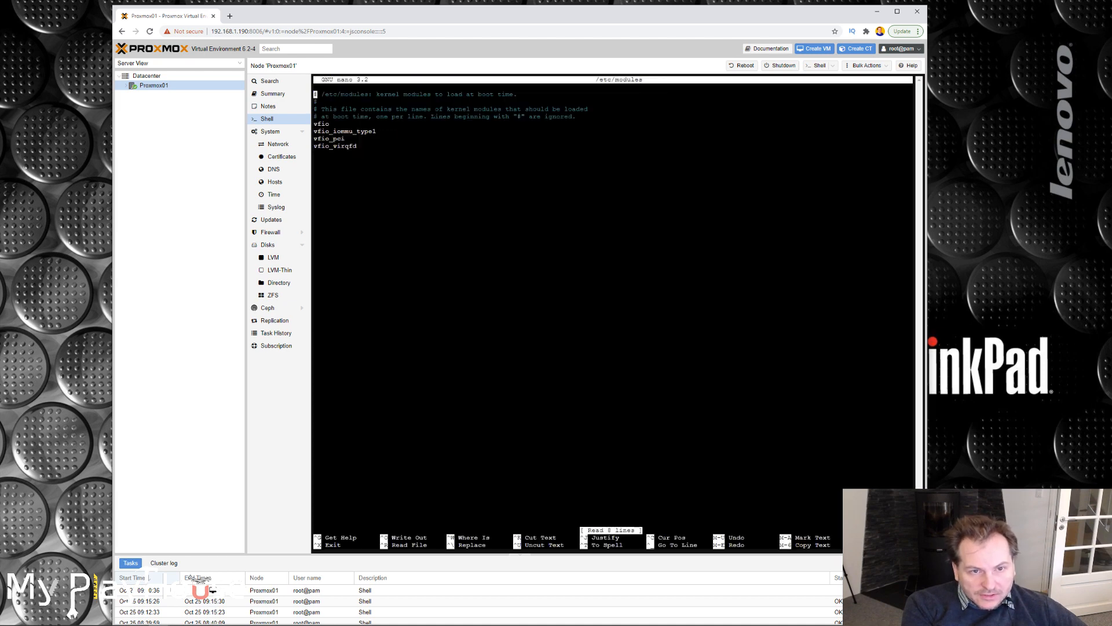
{"action": "key", "text": "ctrl+x"}
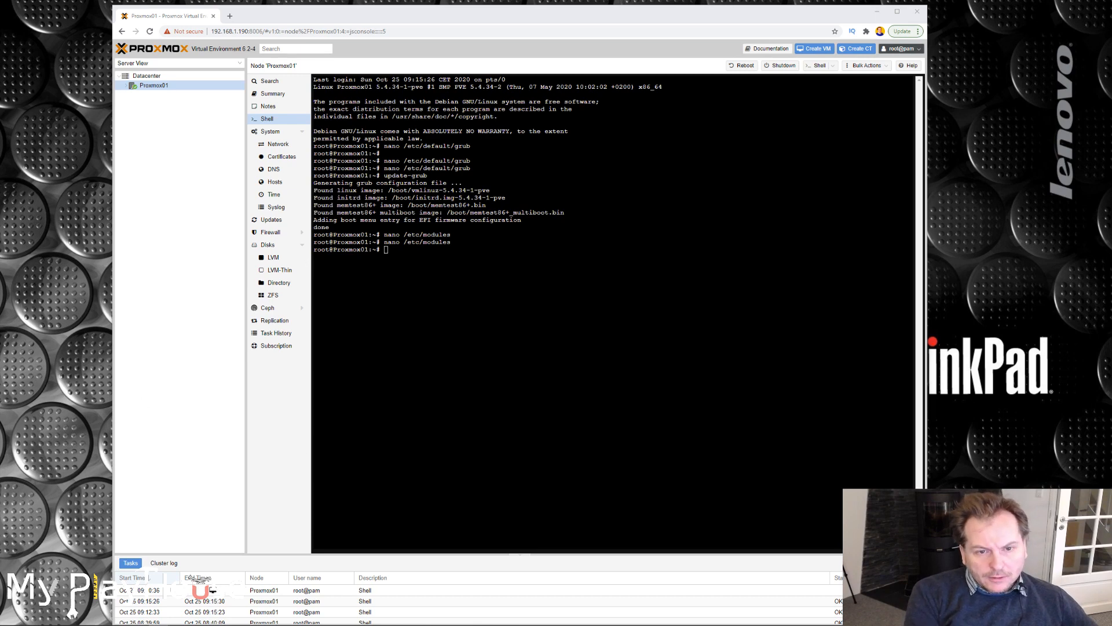
Write "options vfio_iommu_type1 allow_unsafe_interrupts=1" to /etc/modprobe.d/iommu_unsafe_interrupts.conf with an echo command.
{"action": "key", "text": "ctrl+v"}
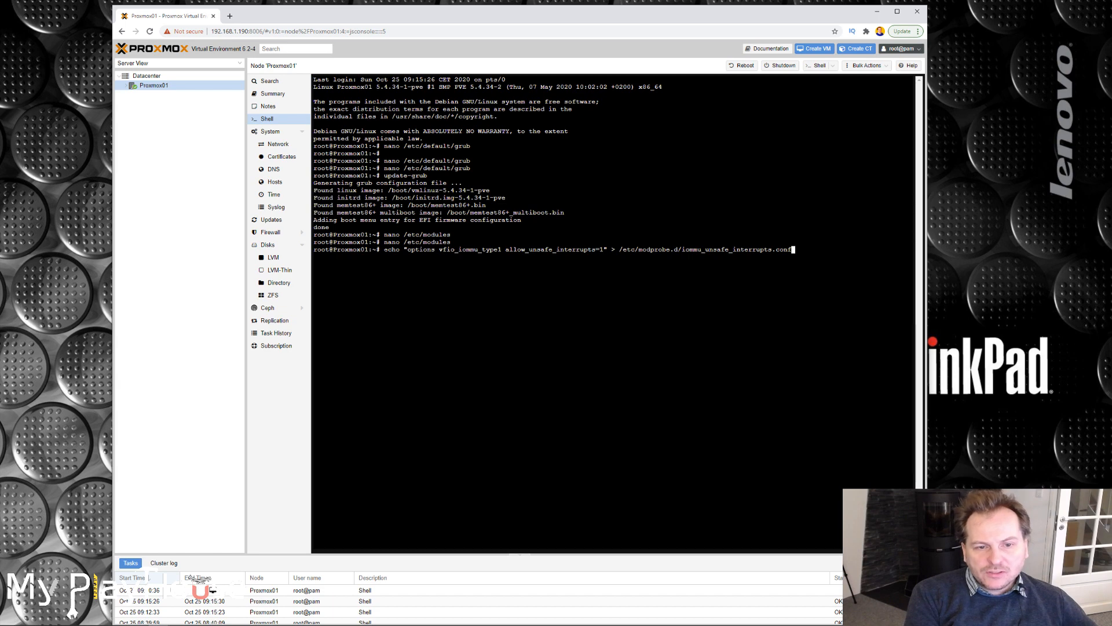
{"action": "left_click_drag", "start_coordinate": [385, 249], "coordinate": [797, 251]}
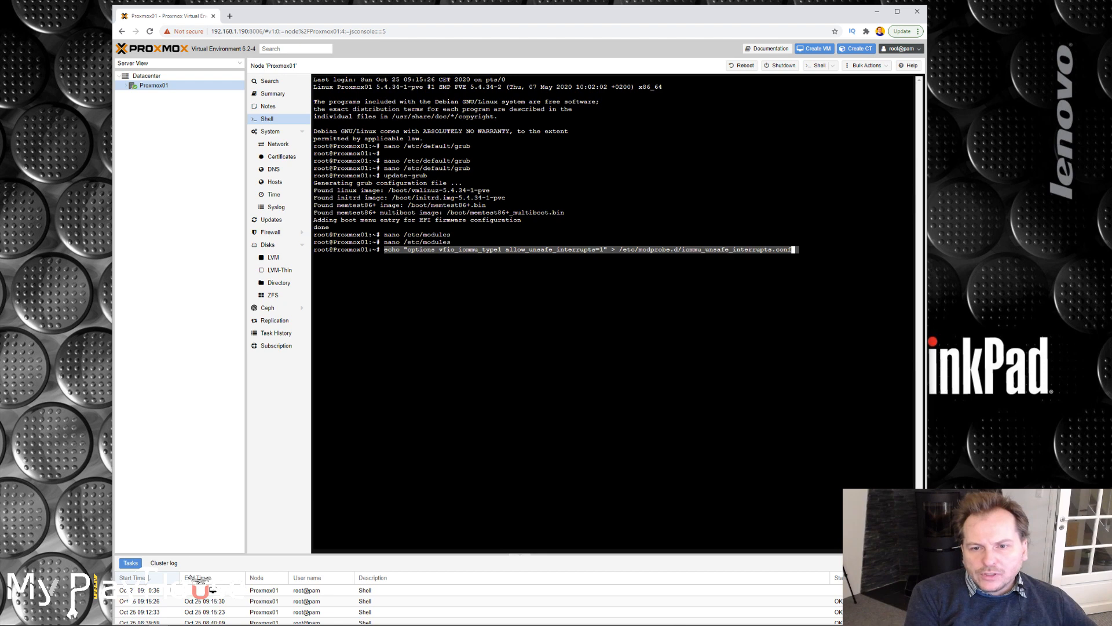
{"action": "left_click", "coordinate": [798, 250]}
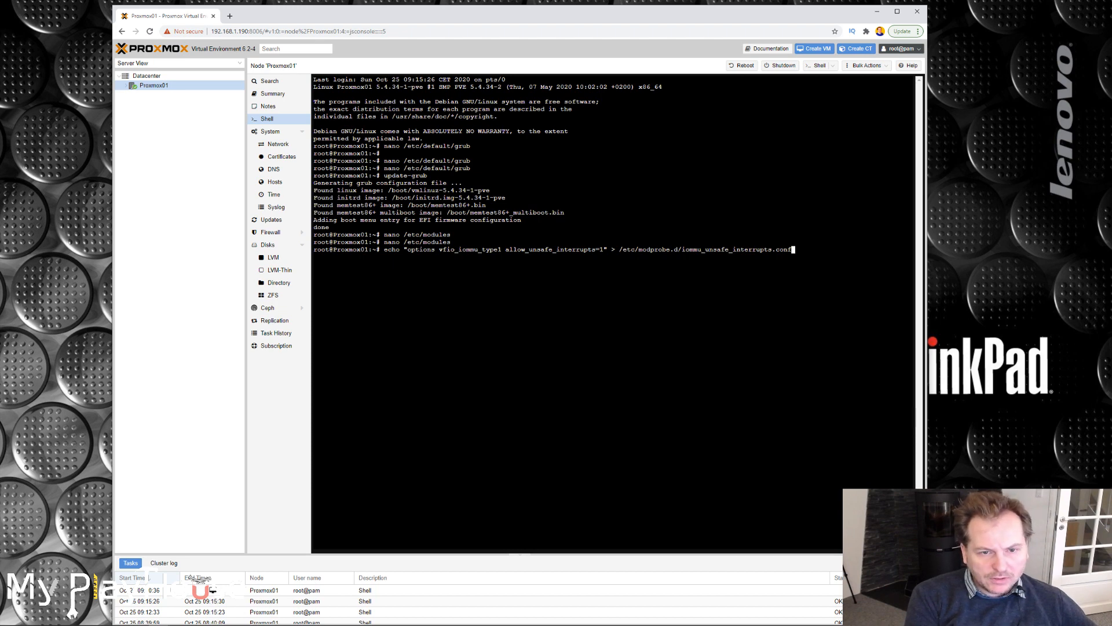
{"action": "key", "text": "Return"}
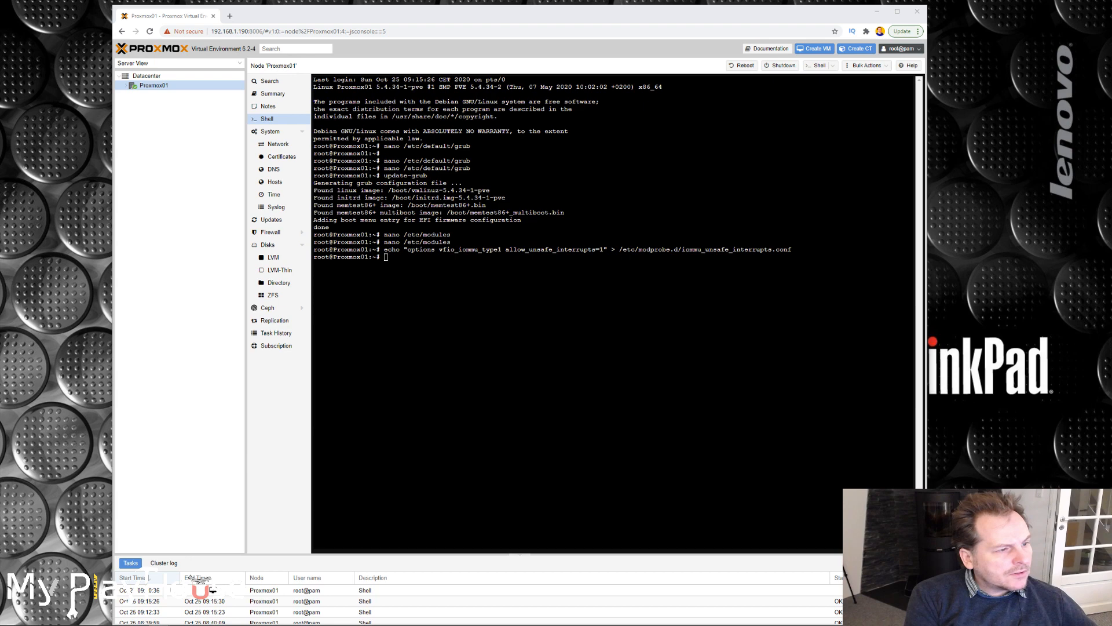
Write "options kvm ignore_msrs=1" to /etc/modprobe.d/kvm.conf with an echo command.
{"action": "key", "text": "alt+Tab"}
{"action": "key", "text": "ctrl+v"}
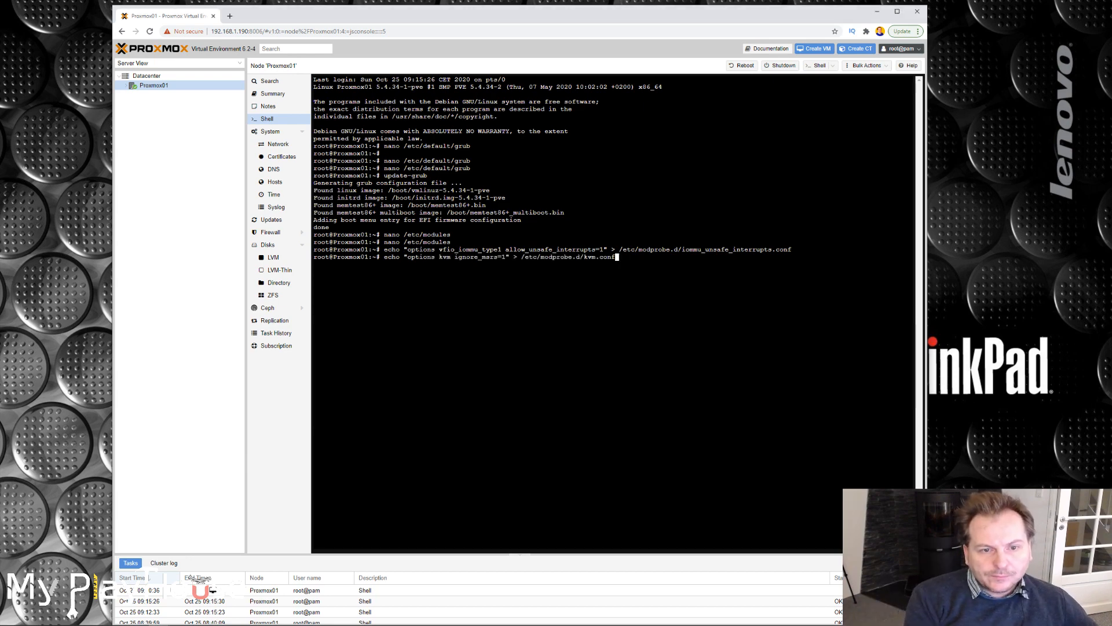
{"action": "key", "text": "Return"}
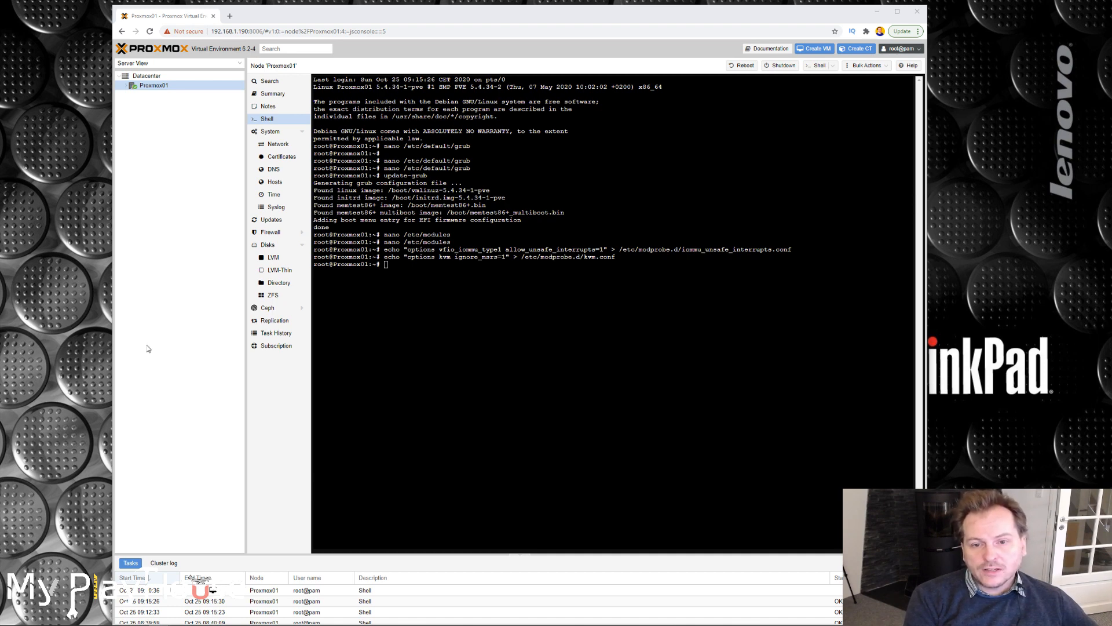
Append blacklist entries for radeon, nouveau and nvidia to /etc/modprobe.d/blacklist.conf with echo commands.
{"action": "key", "text": "alt+Tab"}
{"action": "key", "text": "Return"}
{"action": "key", "text": "Return"}
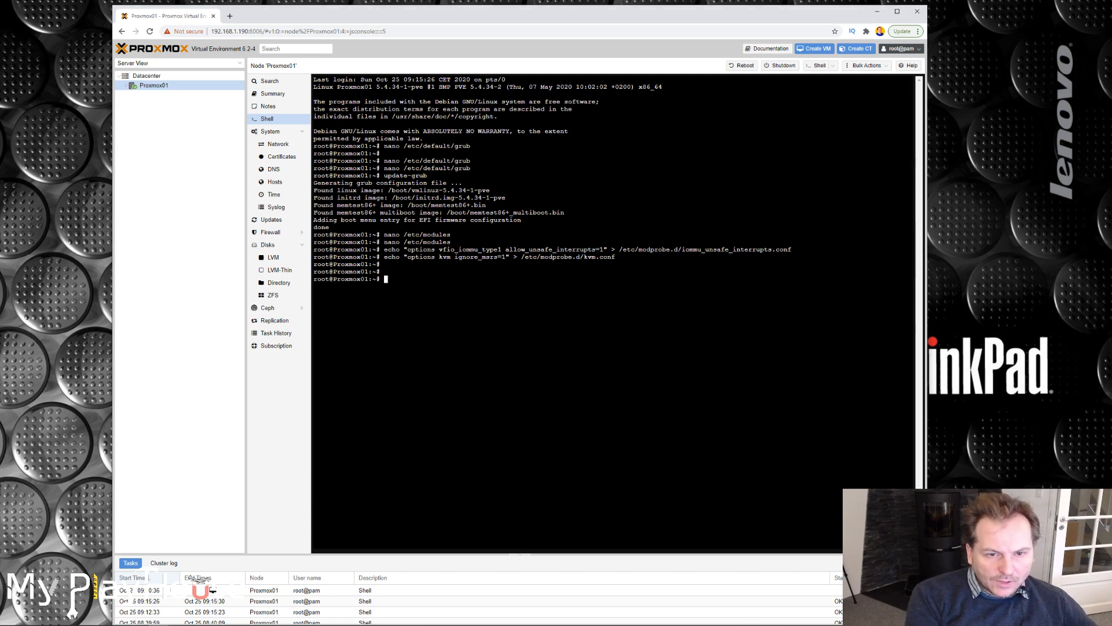
{"action": "key", "text": "ctrl+v"}
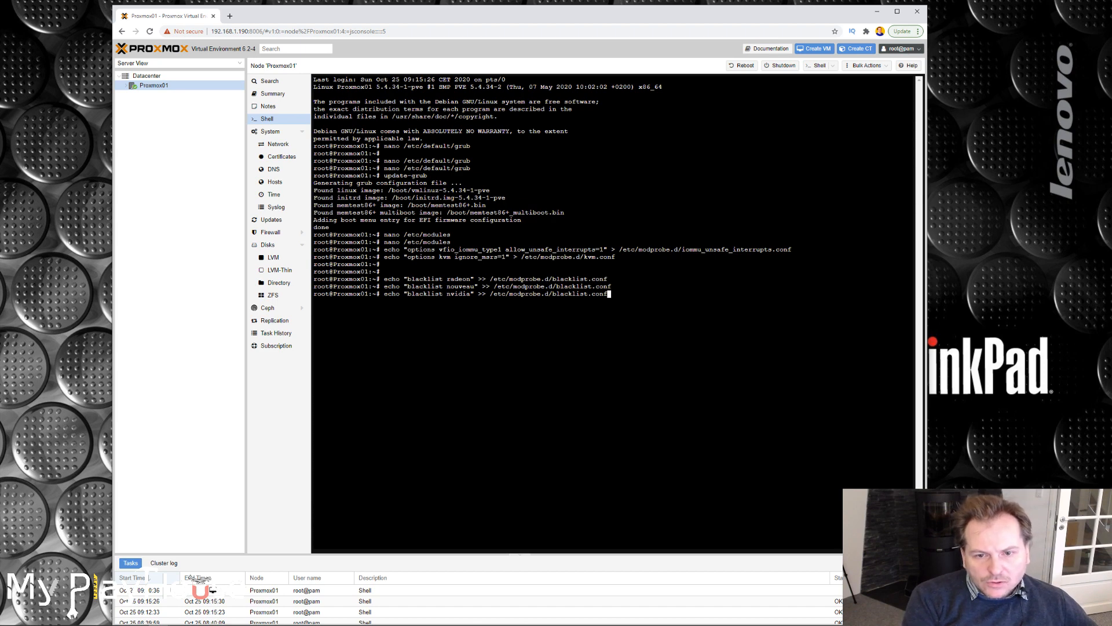
{"action": "key", "text": "Return"}
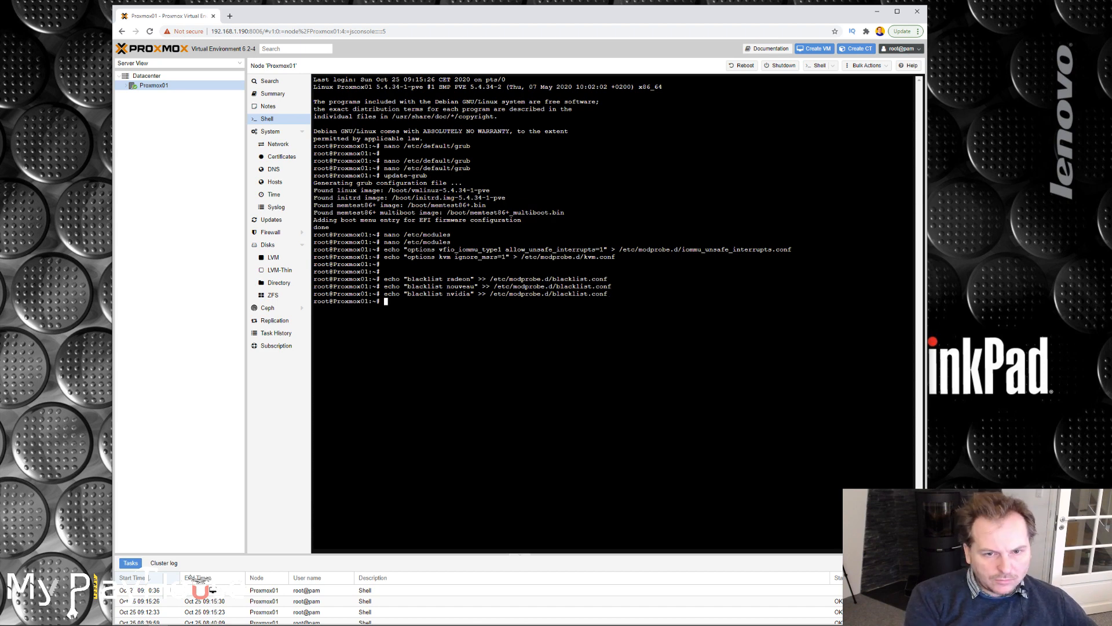
Open /etc/modprobe.d/blacklist.conf in nano to check the blacklisted drivers, and close it again.
{"action": "double_click", "coordinate": [548, 279]}
{"action": "key", "text": "Return"}
{"action": "type", "text": "nano"}
{"action": "key", "text": "ctrl+v"}
{"action": "key", "text": "Return"}
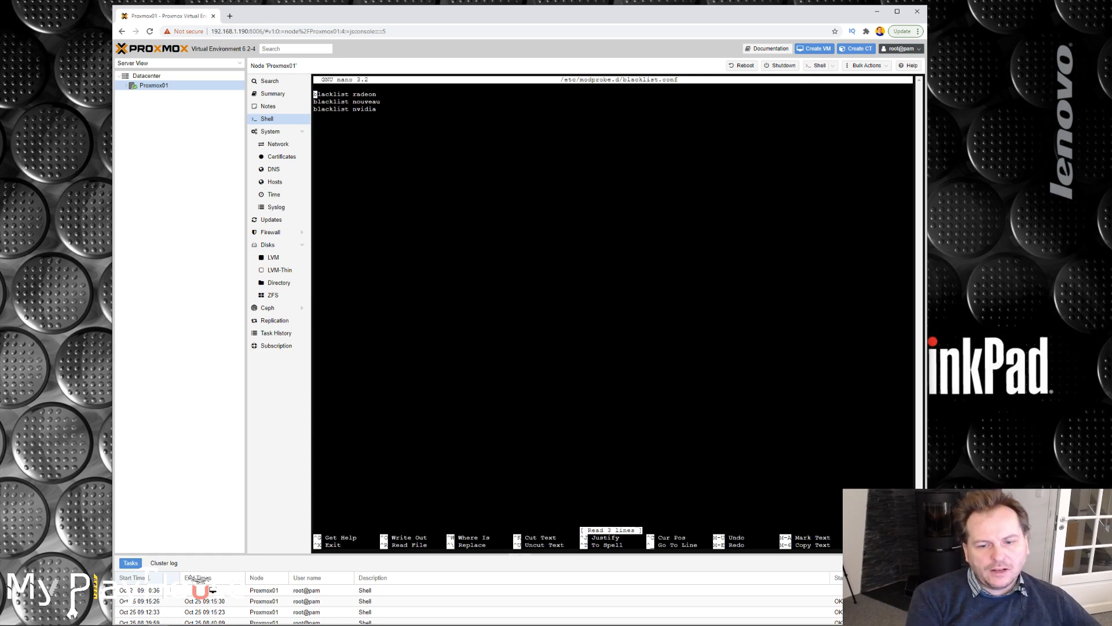
{"action": "key", "text": "ctrl+x"}
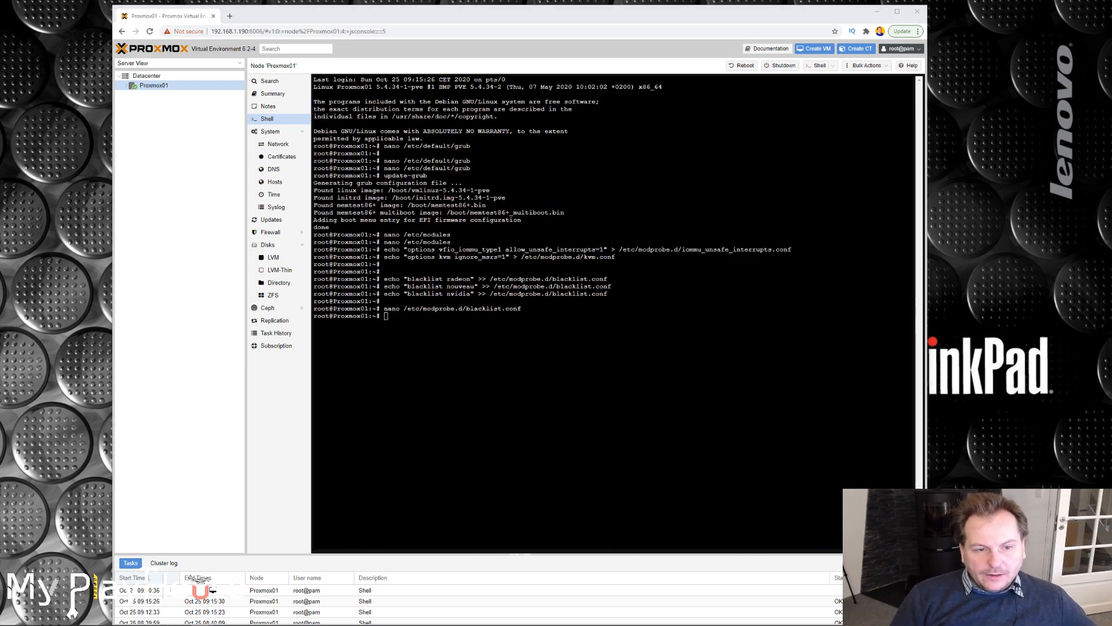
List the PCI devices in detail with lspci -v and locate the Radeon graphics card's address.
{"action": "key", "text": "alt+Tab"}
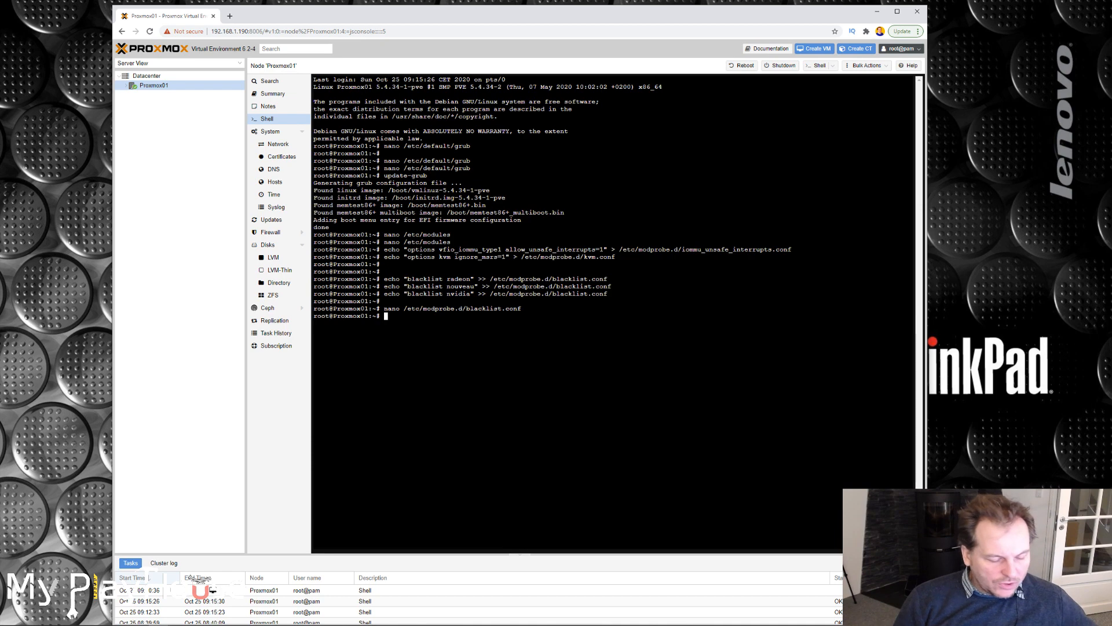
{"action": "key", "text": "Return"}
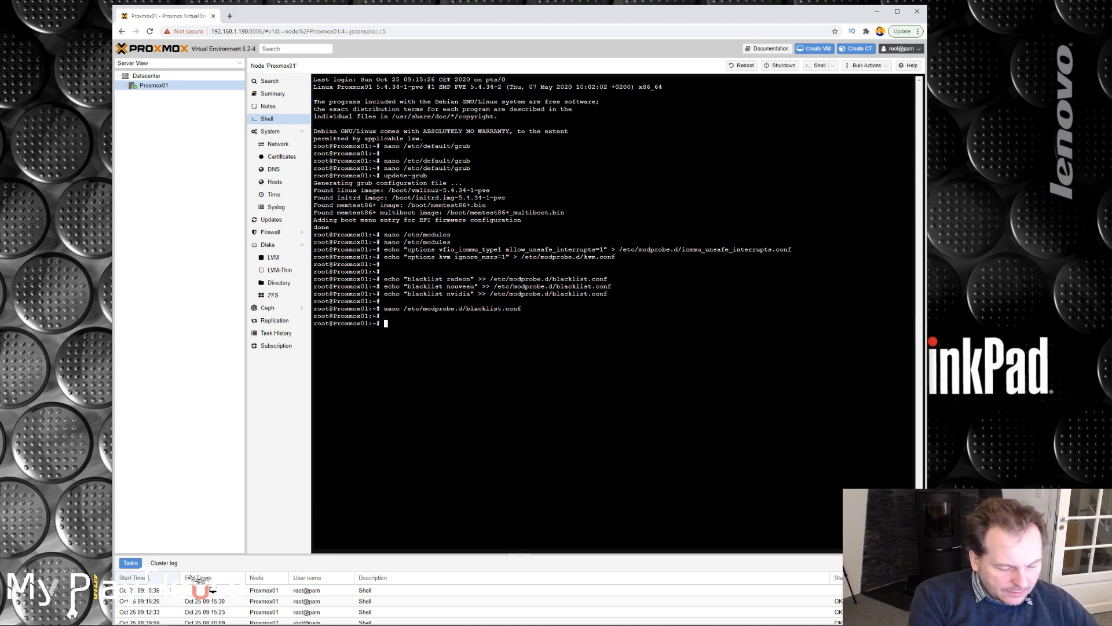
{"action": "type", "text": "lspci -v"}
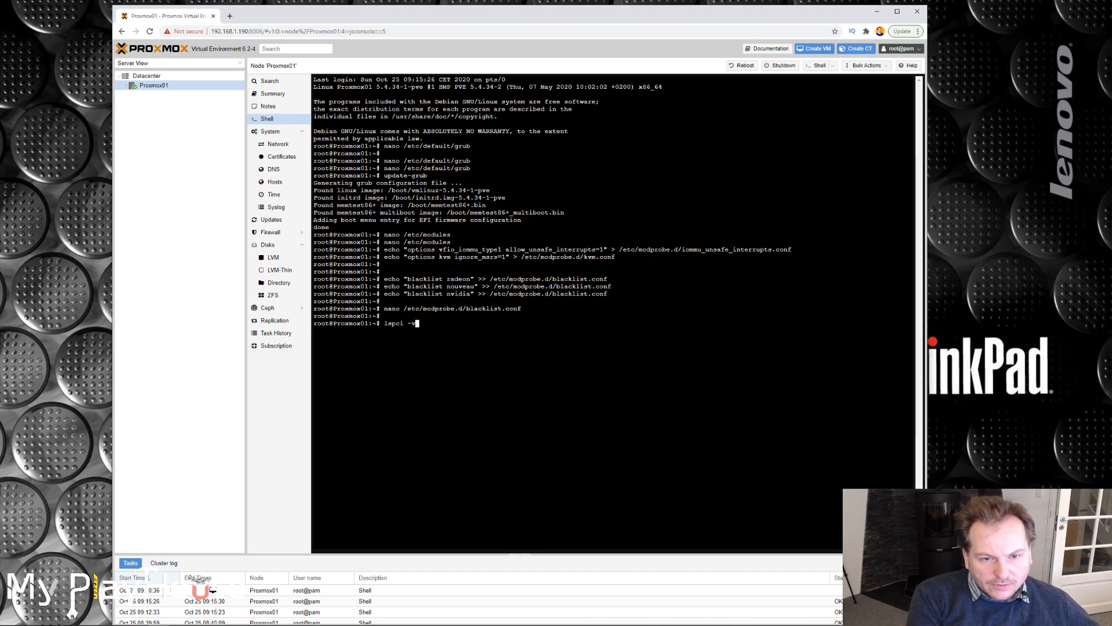
{"action": "key", "text": "Return"}
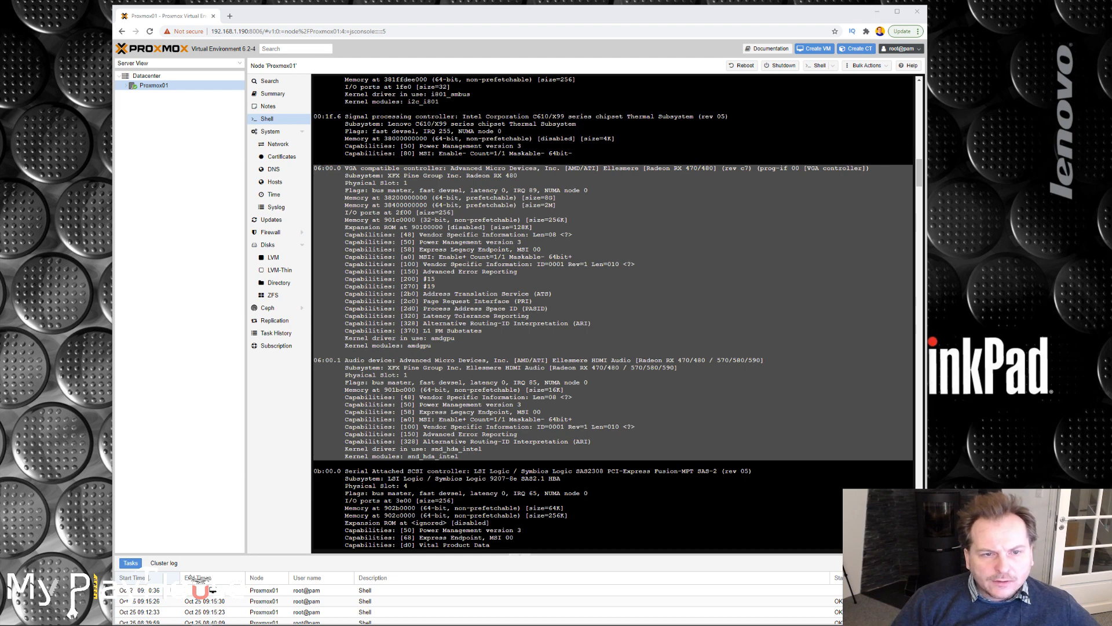
{"action": "left_click", "coordinate": [314, 170]}
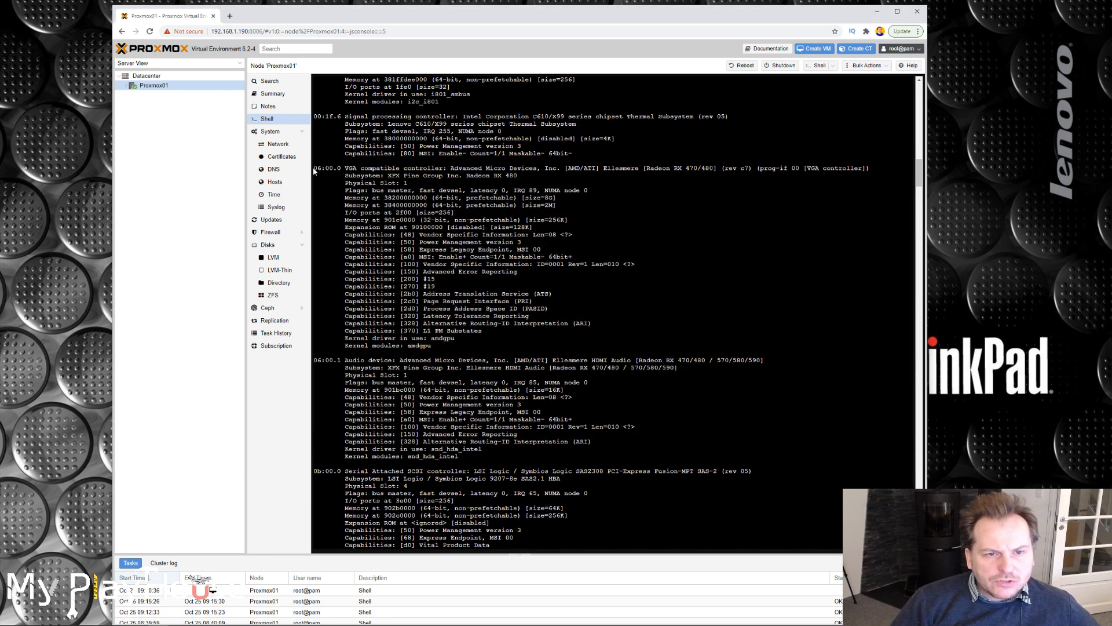
{"action": "double_click", "coordinate": [314, 168]}
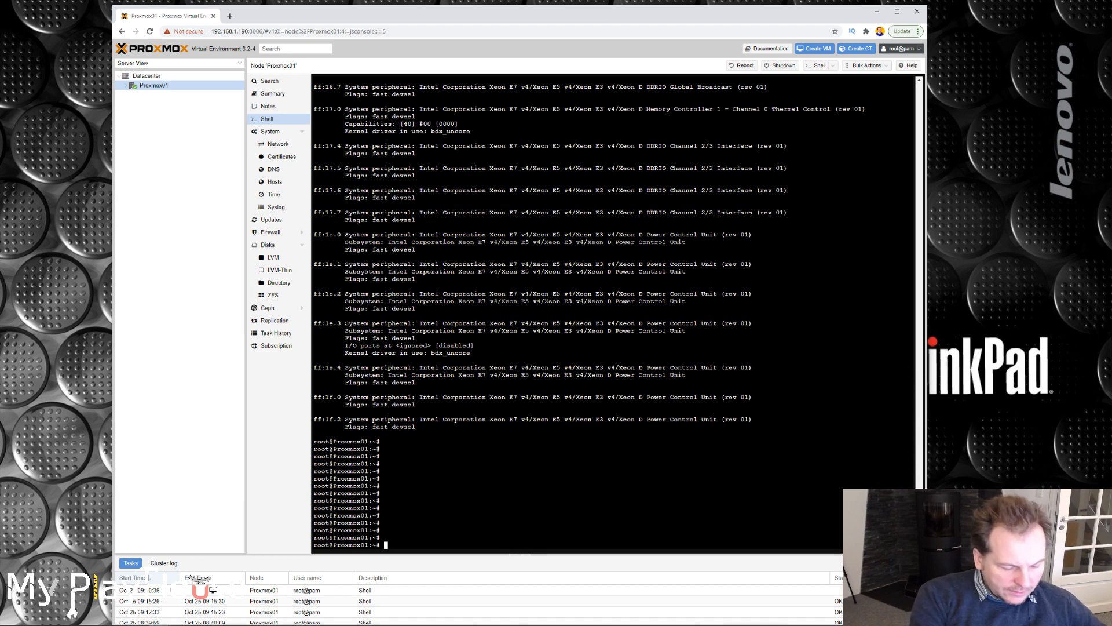
Run lspci -n -s 06:00 to look up the vendor and device IDs of the Radeon card's functions.
{"action": "type", "text": "lspci -n -s 01:00"}
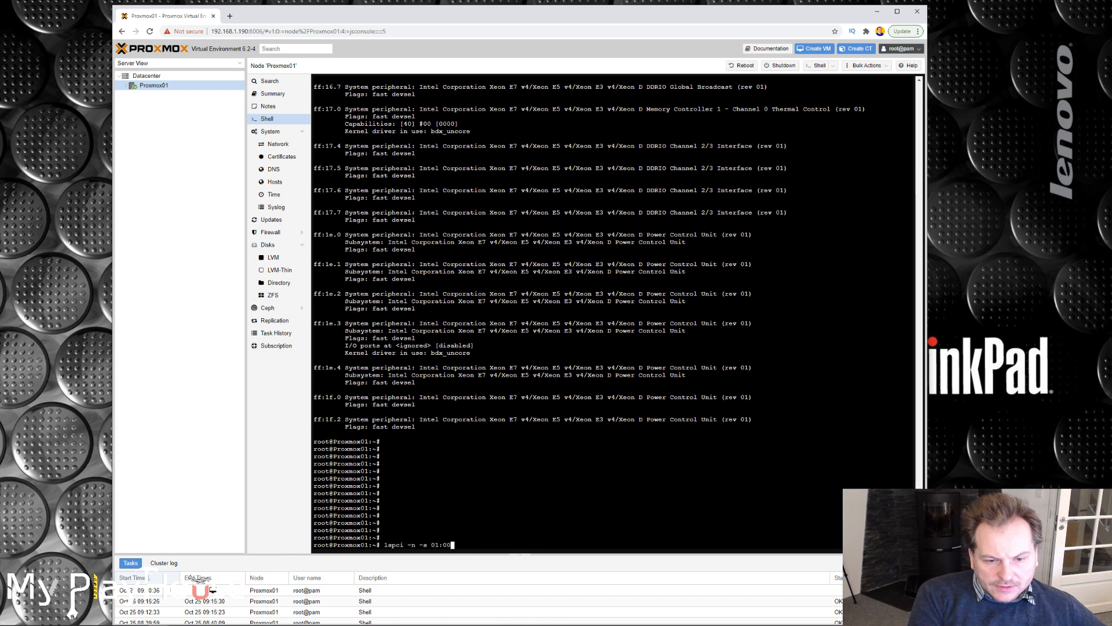
{"action": "key", "text": "Left"}
{"action": "key", "text": "Left"}
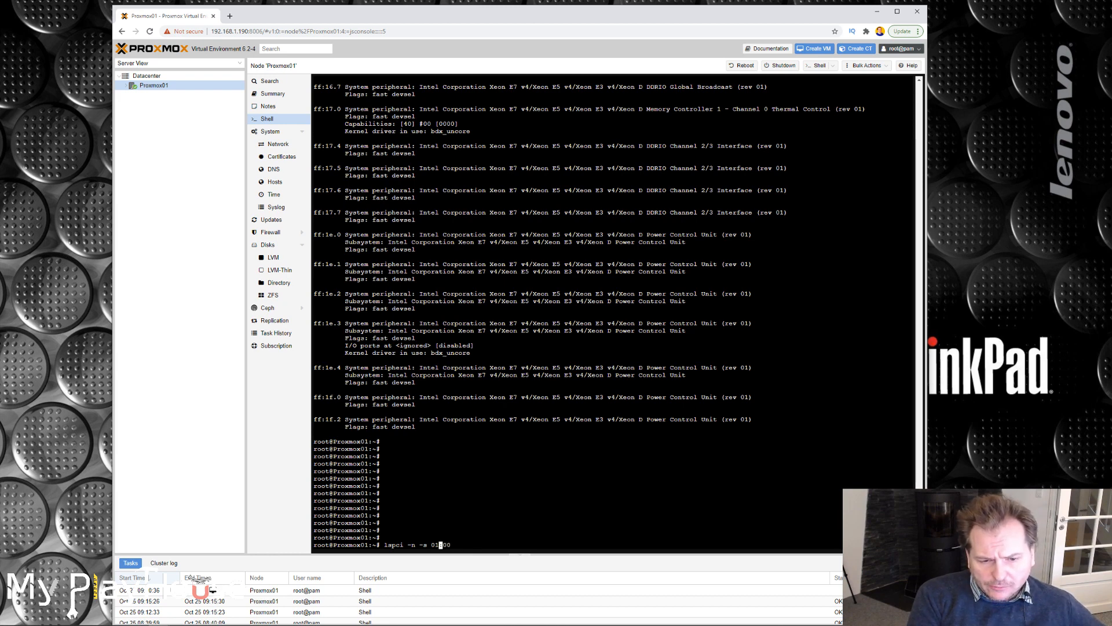
{"action": "key", "text": "Right"}
{"action": "key", "text": "Right"}
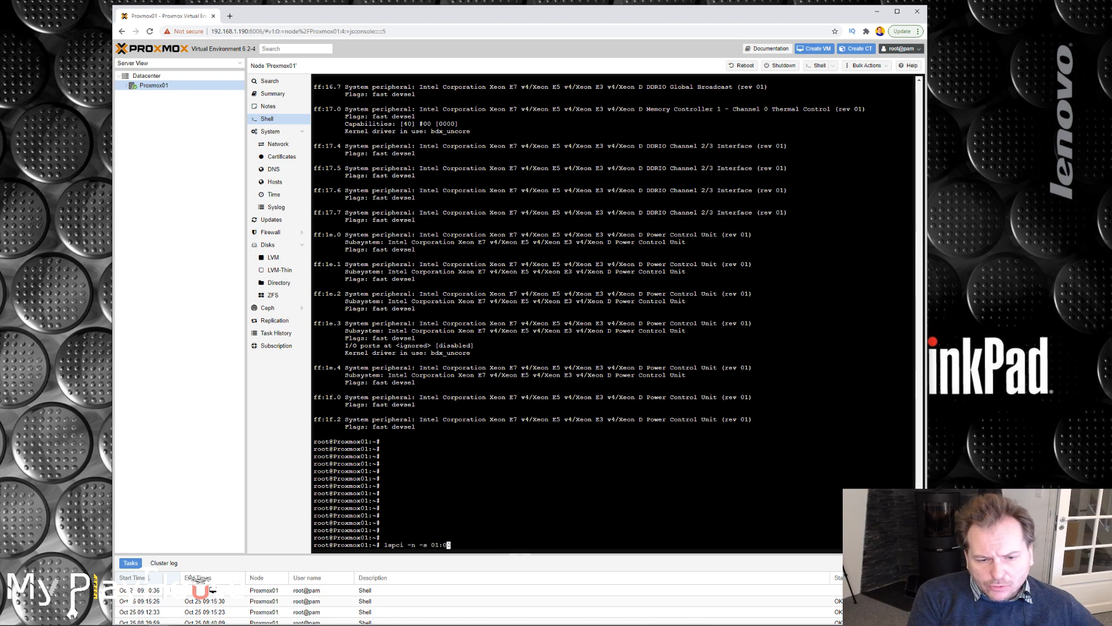
{"action": "key", "text": "Left"}
{"action": "key", "text": "Left"}
{"action": "key", "text": "Left"}
{"action": "key", "text": "Left"}
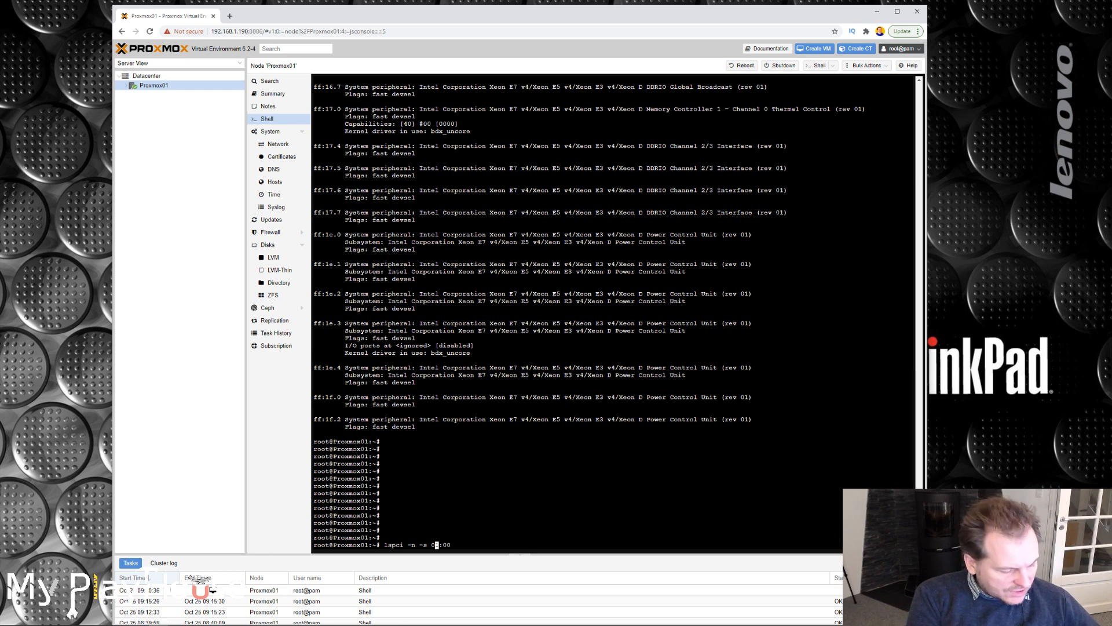
{"action": "key", "text": "Delete"}
{"action": "type", "text": "6"}
{"action": "key", "text": "Right"}
{"action": "key", "text": "Right"}
{"action": "key", "text": "Right"}
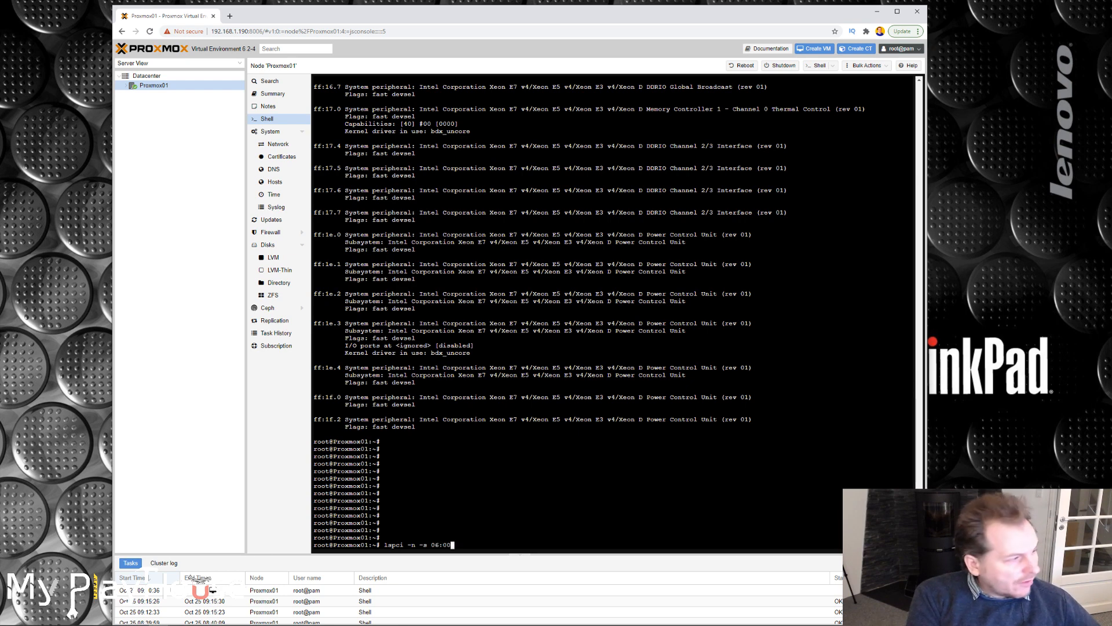
{"action": "type", "text": ".0"}
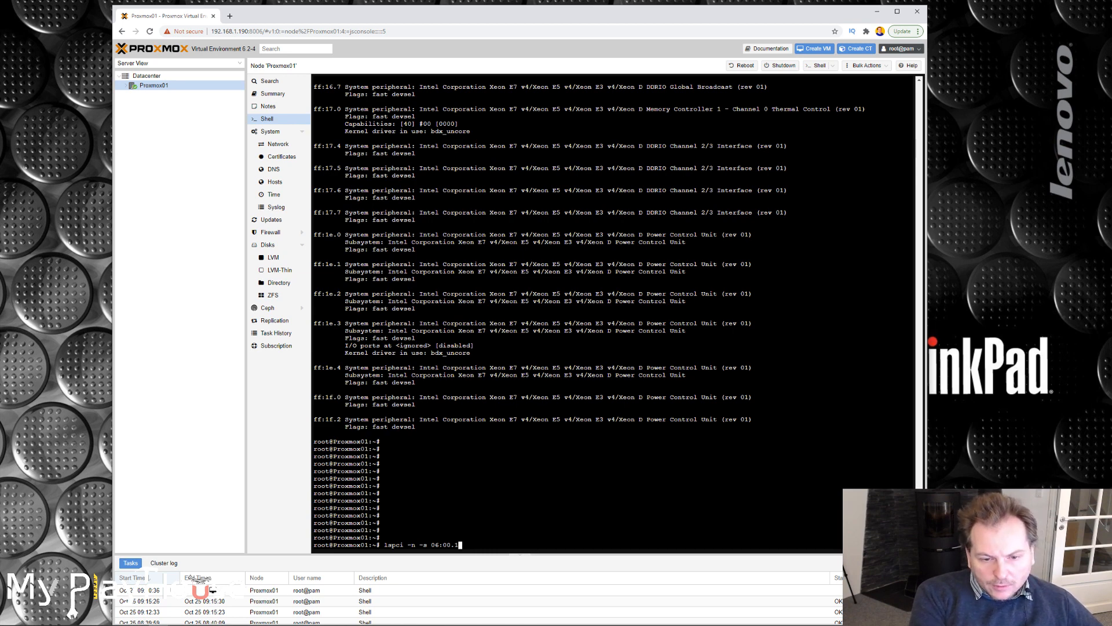
{"action": "key", "text": "BackSpace"}
{"action": "key", "text": "BackSpace"}
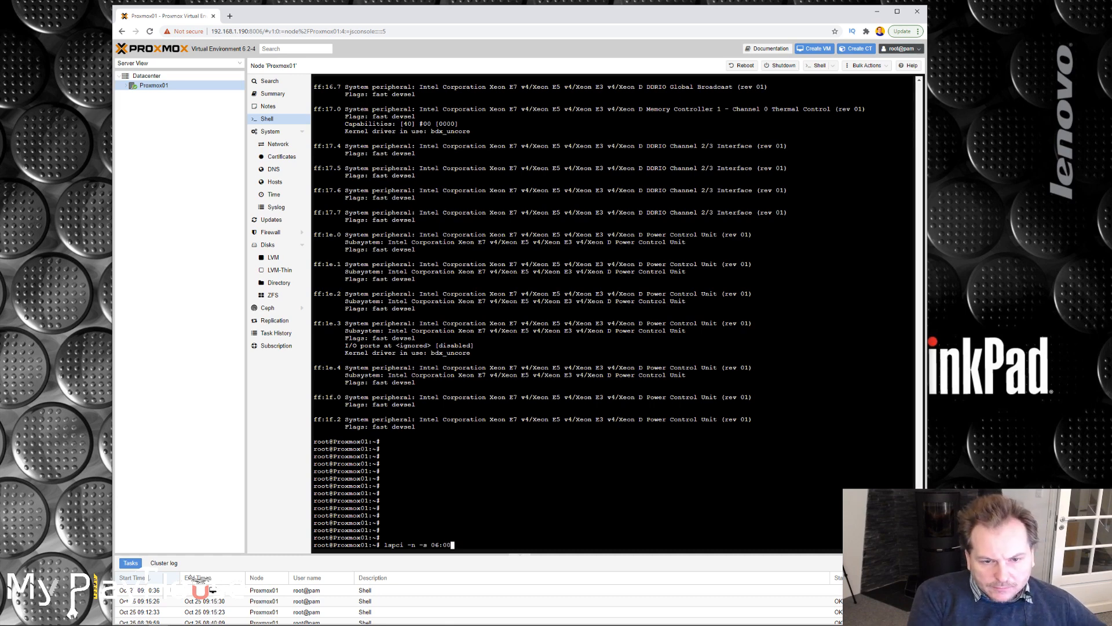
{"action": "key", "text": "Return"}
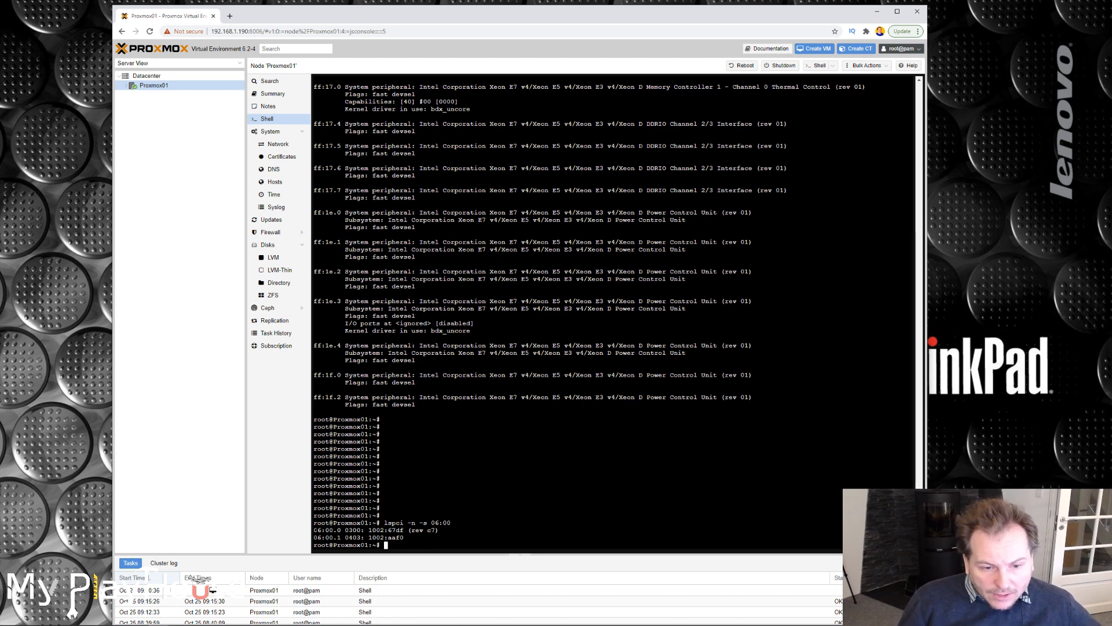
{"action": "left_click_drag", "start_coordinate": [313, 529], "coordinate": [434, 537]}
Run lspci -n -s 81:00 to look up the vendor and device ID of the NVIDIA card.
{"action": "key", "text": "Up"}
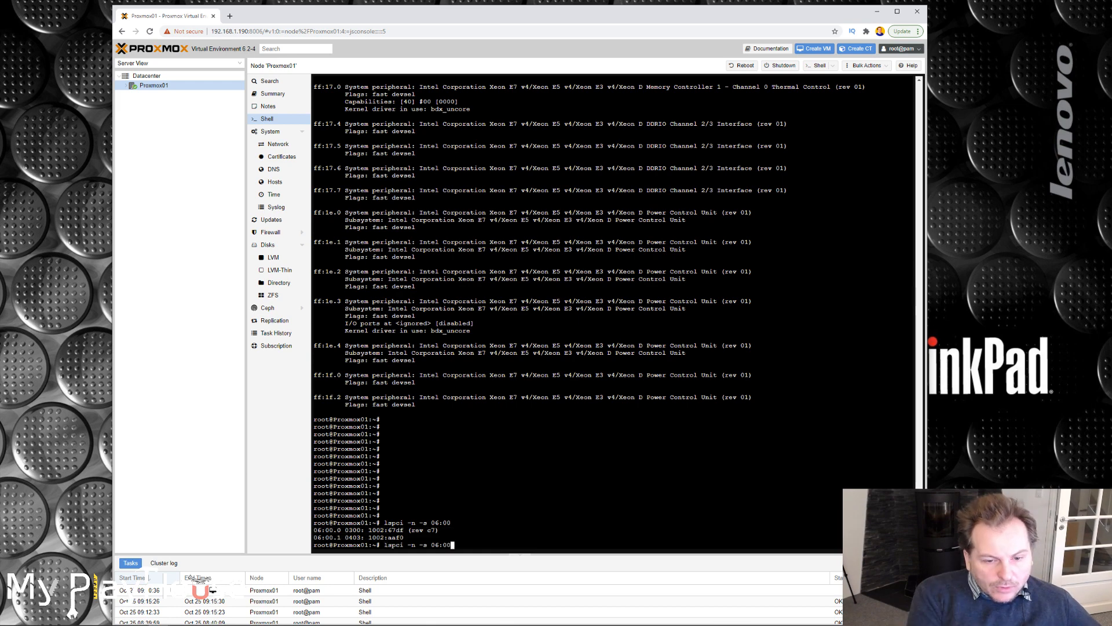
{"action": "key", "text": "BackSpace"}
{"action": "key", "text": "BackSpace"}
{"action": "key", "text": "BackSpace"}
{"action": "key", "text": "BackSpace"}
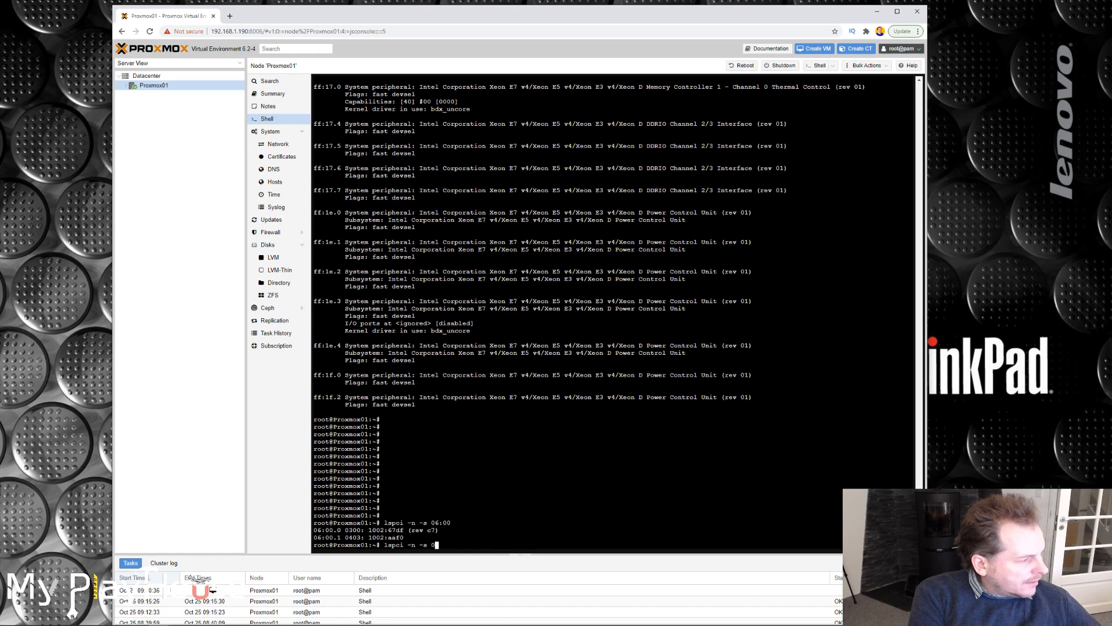
{"action": "key", "text": "BackSpace"}
{"action": "type", "text": "81:00"}
{"action": "key", "text": "Return"}
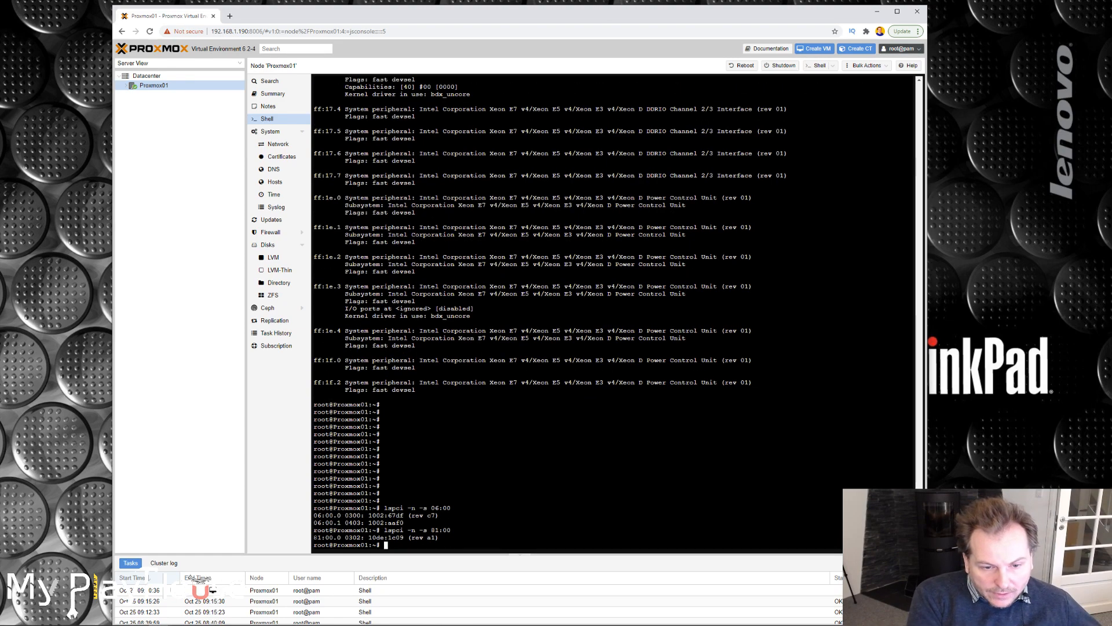
{"action": "left_click_drag", "start_coordinate": [313, 538], "coordinate": [439, 538]}
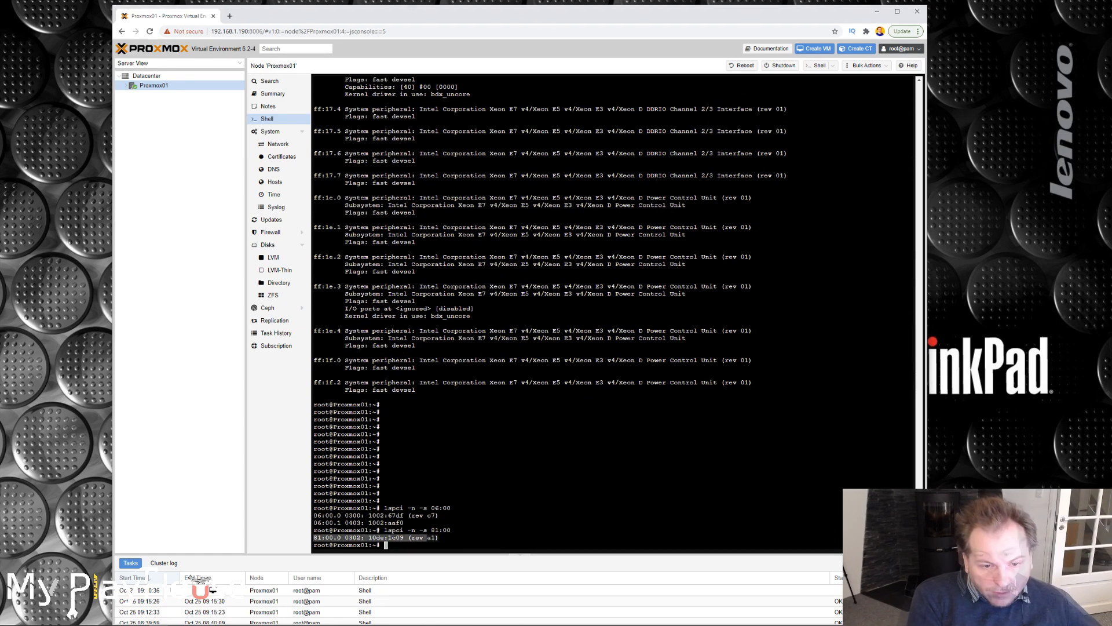
{"action": "left_click", "coordinate": [398, 545]}
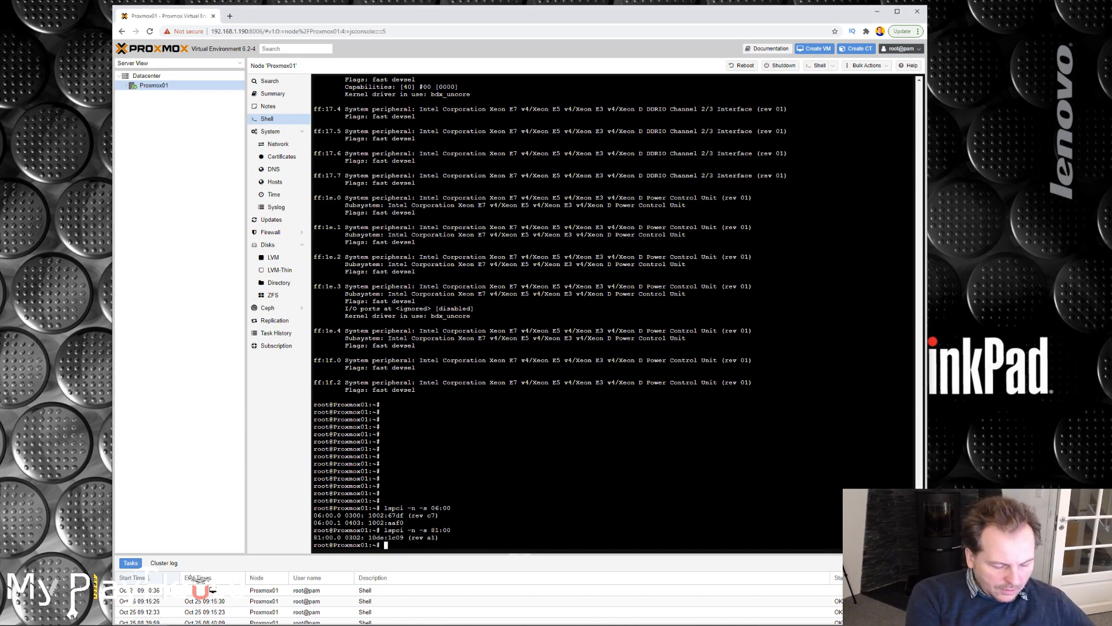
Enter, without running it, the echo command template that writes vfio-pci ids and disable_vga=1 to /etc/modprobe.d/vfio.conf.
{"action": "type", "text": "echo \"options vfio-pci ids=10de:1b81,10de:10f0 disable_vga=1\"> /etc/modprobe.d/vfio.conf"}
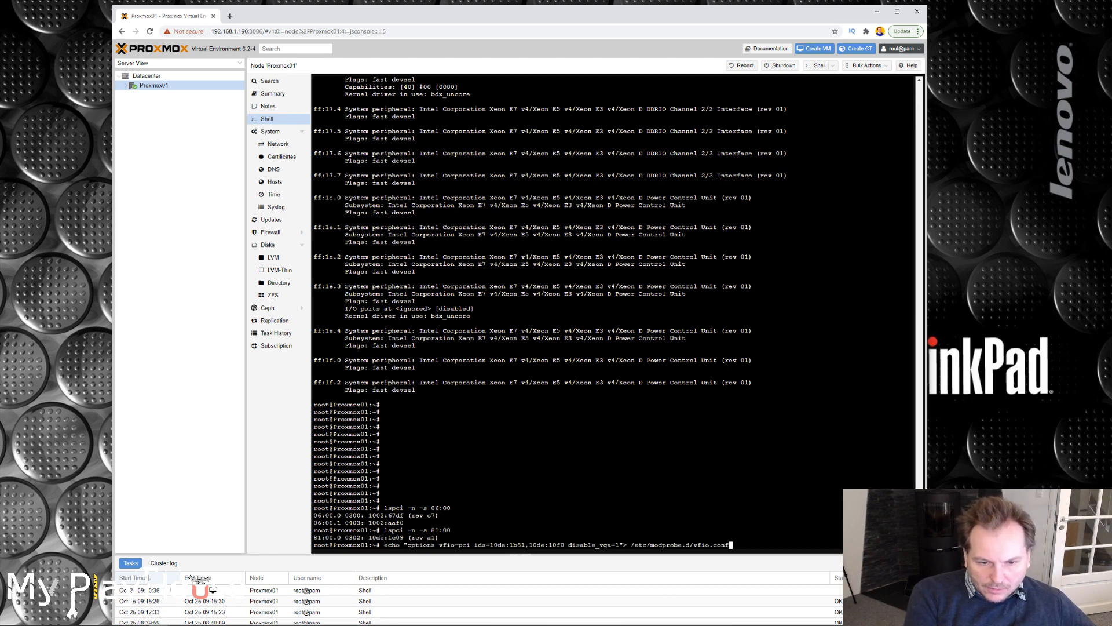
{"action": "left_click_drag", "start_coordinate": [490, 545], "coordinate": [563, 545]}
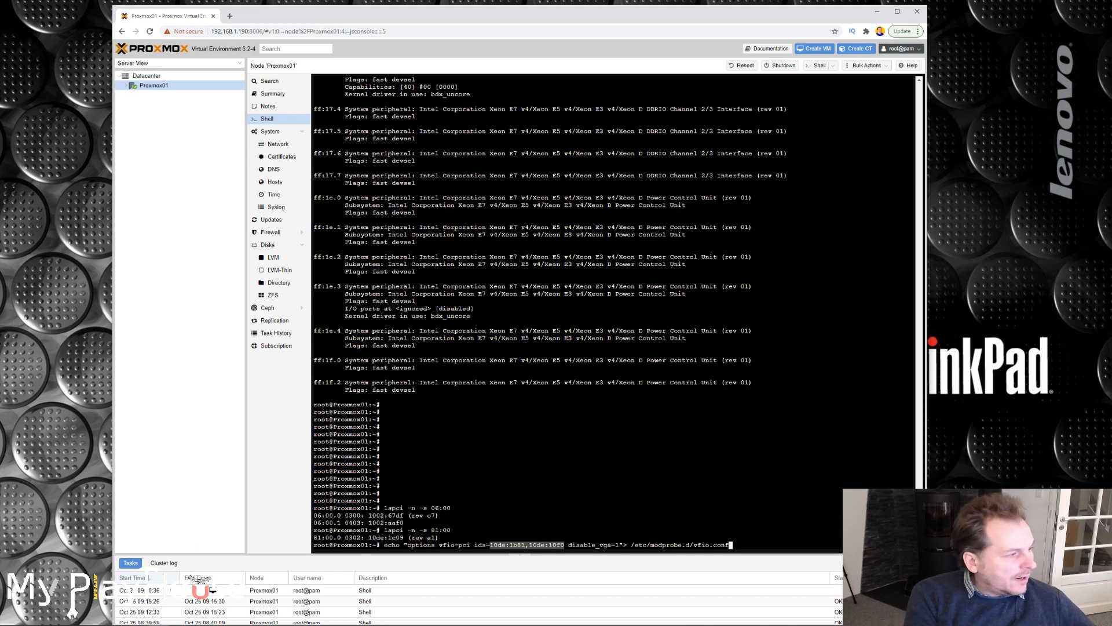
{"action": "left_click_drag", "start_coordinate": [0, 223], "coordinate": [0, 212]}
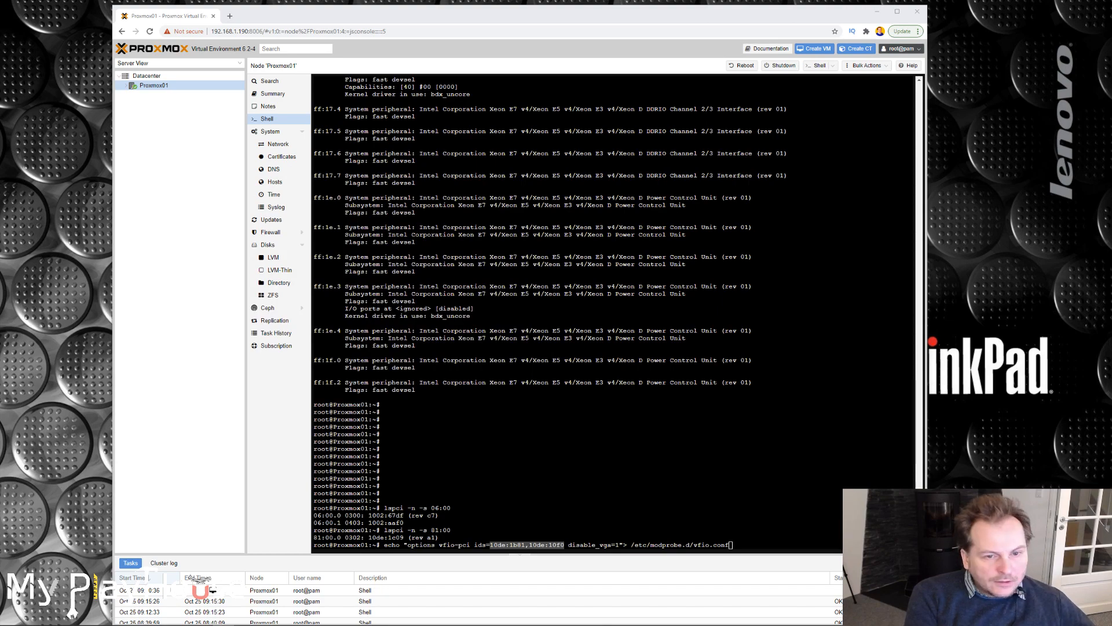
Replace the first device ID in the echo command with the Radeon graphics ID 1002:67df copied from the Notepad notes.
{"action": "left_click_drag", "start_coordinate": [0, 211], "coordinate": [178, 60]}
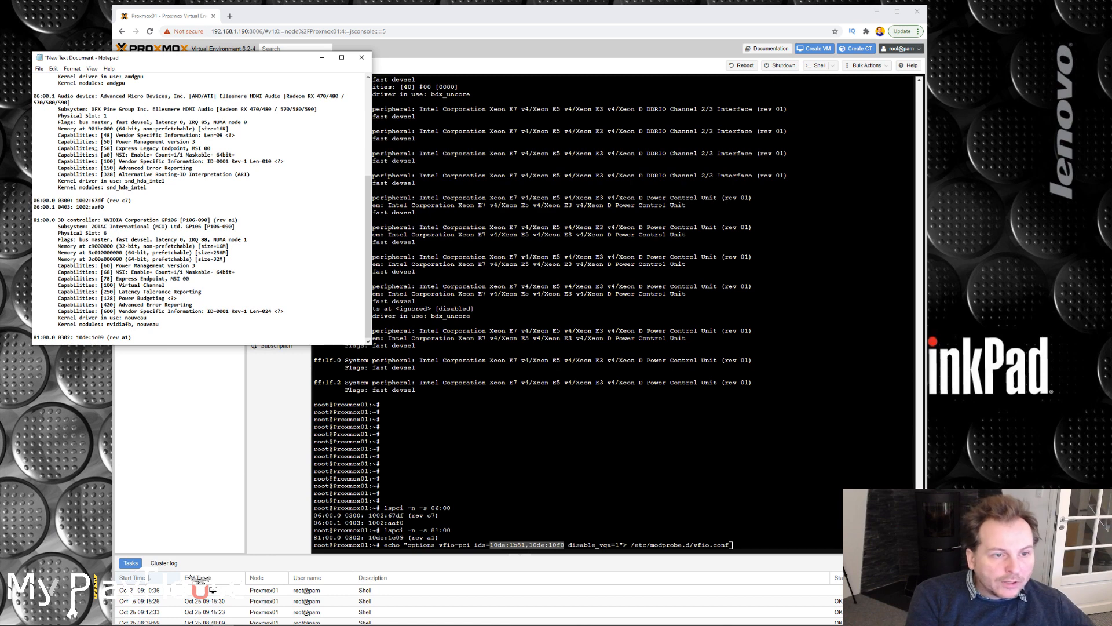
{"action": "left_click_drag", "start_coordinate": [77, 200], "coordinate": [104, 200]}
{"action": "key", "text": "ctrl+c"}
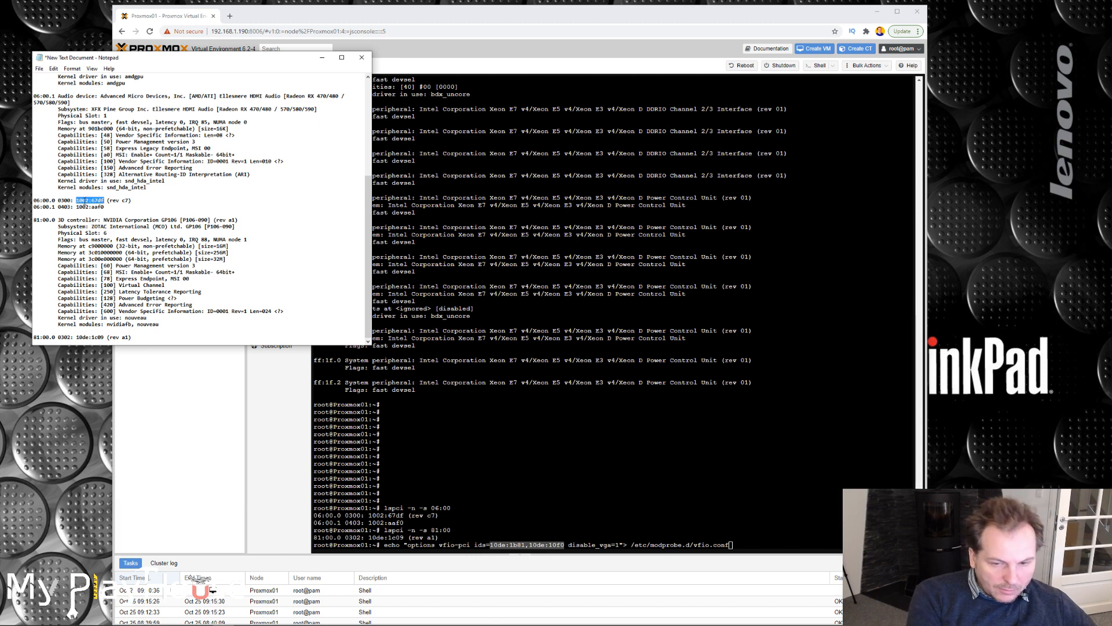
{"action": "key", "text": "alt+Tab"}
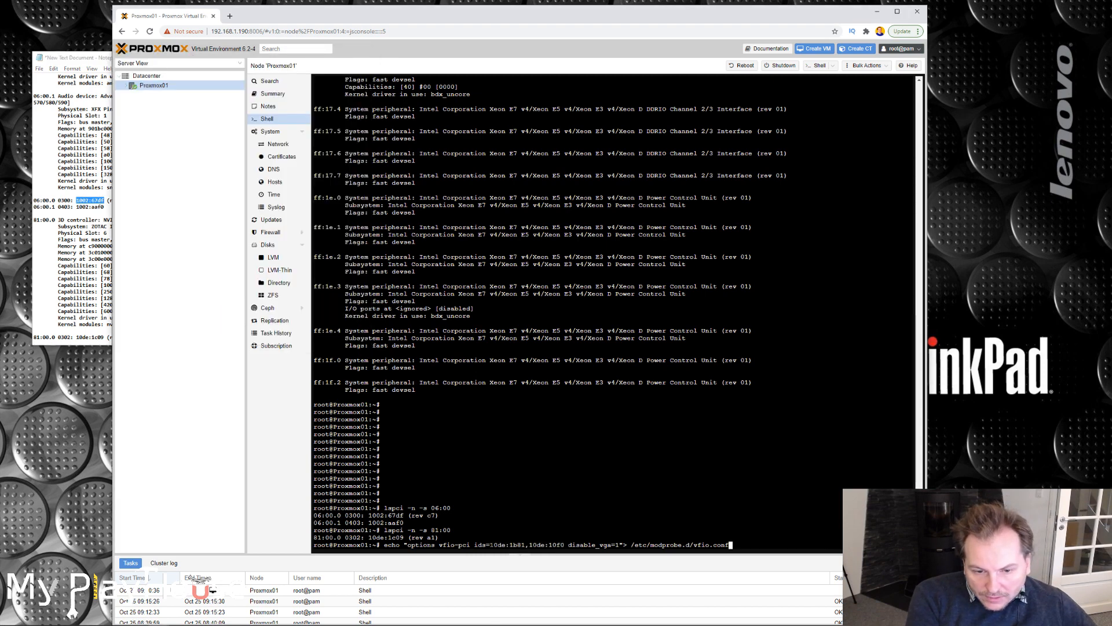
{"action": "key", "text": "Left"}
{"action": "key", "text": "Left"}
{"action": "key", "text": "Left"}
{"action": "key", "text": "Left"}
{"action": "key", "text": "Left"}
{"action": "key", "text": "Left"}
{"action": "key", "text": "Left"}
{"action": "key", "text": "Left"}
{"action": "key", "text": "Left"}
{"action": "key", "text": "Left"}
{"action": "key", "text": "Left"}
{"action": "key", "text": "Left"}
{"action": "key", "text": "Left"}
{"action": "key", "text": "Left"}
{"action": "key", "text": "Left"}
{"action": "key", "text": "Left"}
{"action": "key", "text": "Left"}
{"action": "key", "text": "Left"}
{"action": "key", "text": "Left"}
{"action": "key", "text": "Left"}
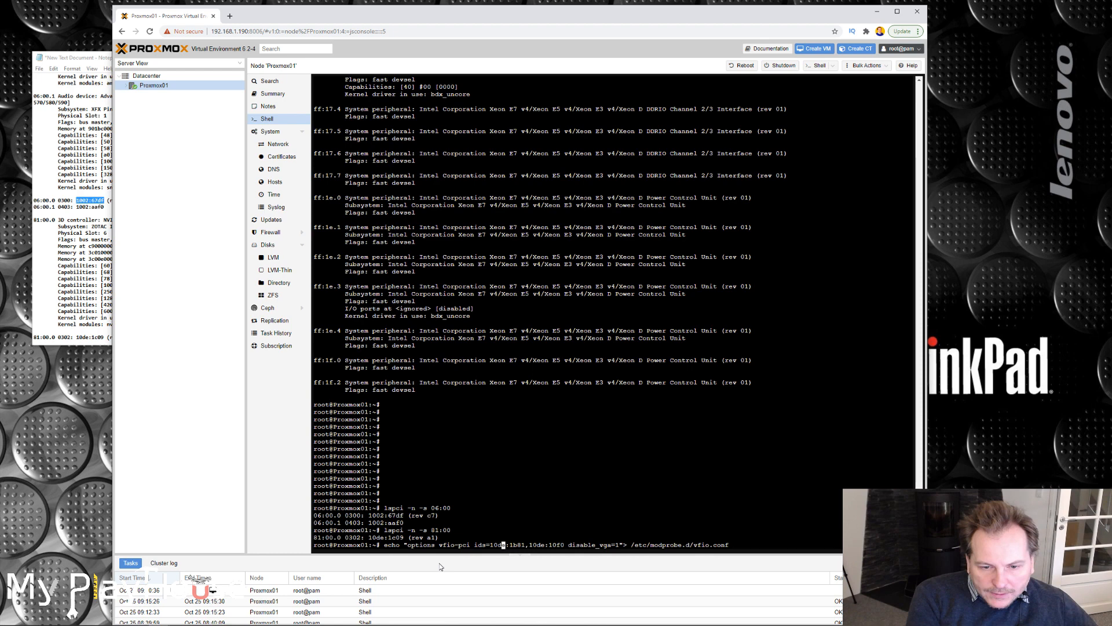
{"action": "key", "text": "ctrl+v"}
{"action": "key", "text": "Delete"}
{"action": "key", "text": "Delete"}
{"action": "key", "text": "Delete"}
{"action": "key", "text": "Delete"}
{"action": "key", "text": "Delete"}
{"action": "key", "text": "Delete"}
{"action": "key", "text": "Delete"}
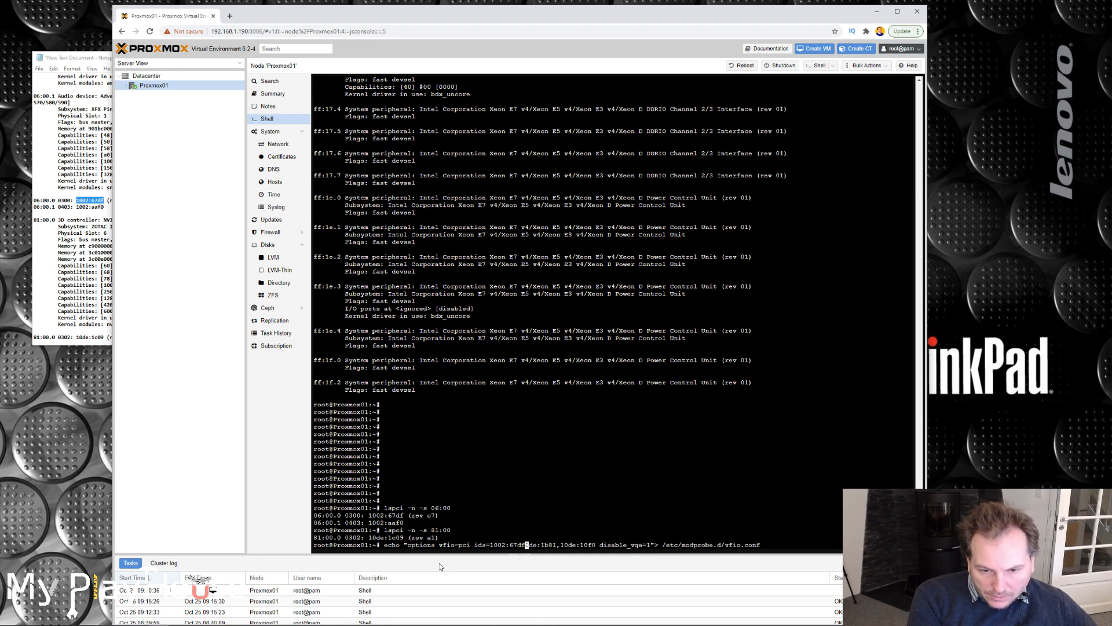
{"action": "key", "text": "Delete"}
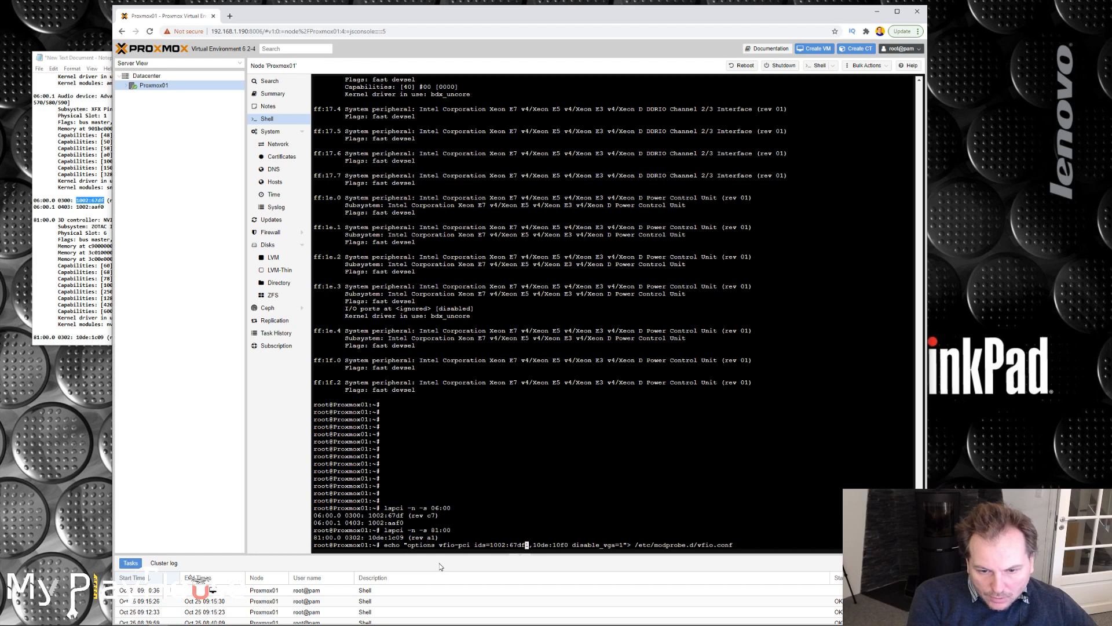
{"action": "key", "text": "Delete"}
{"action": "key", "text": "Right"}
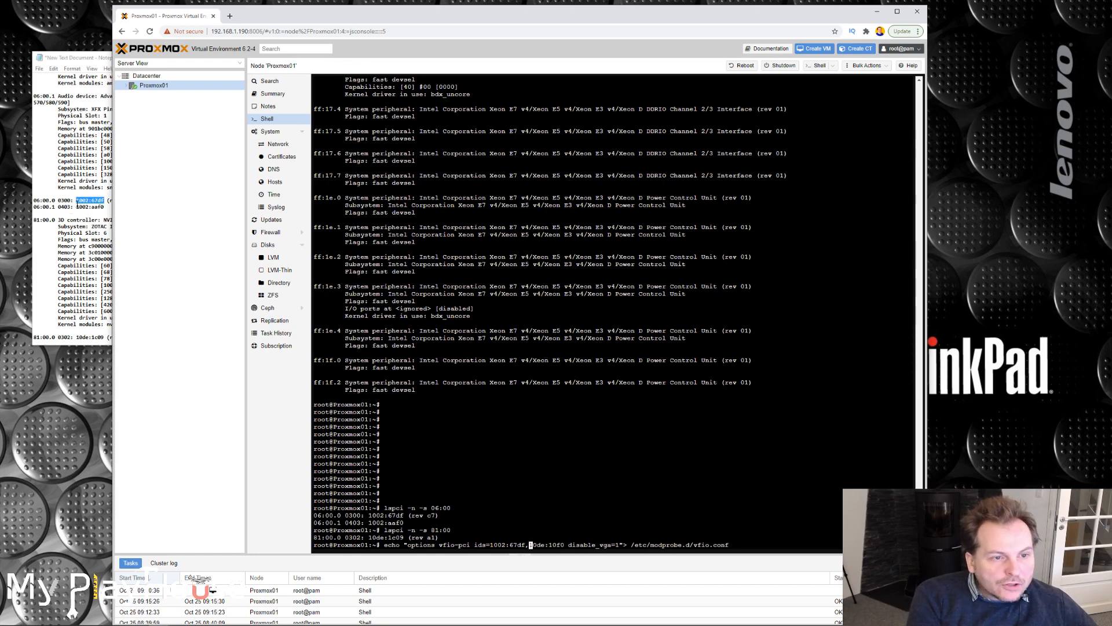
Replace the second device ID with the Radeon audio ID 1002:aaf0 from the Notepad notes, followed by a comma.
{"action": "left_click", "coordinate": [88, 54]}
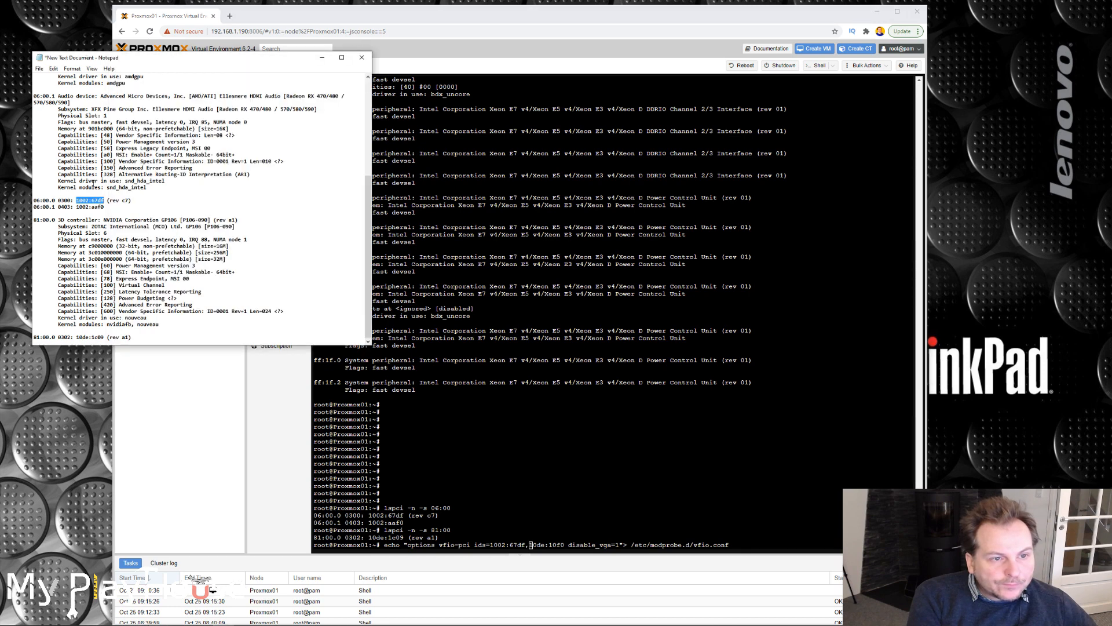
{"action": "left_click_drag", "start_coordinate": [76, 206], "coordinate": [105, 206]}
{"action": "key", "text": "ctrl+c"}
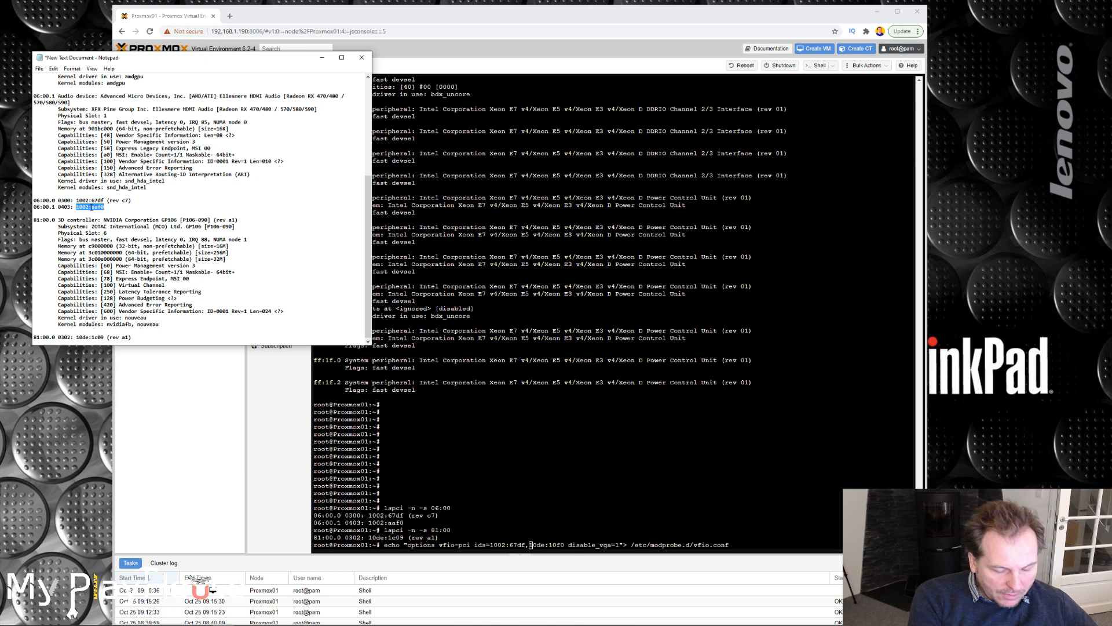
{"action": "left_click", "coordinate": [547, 553]}
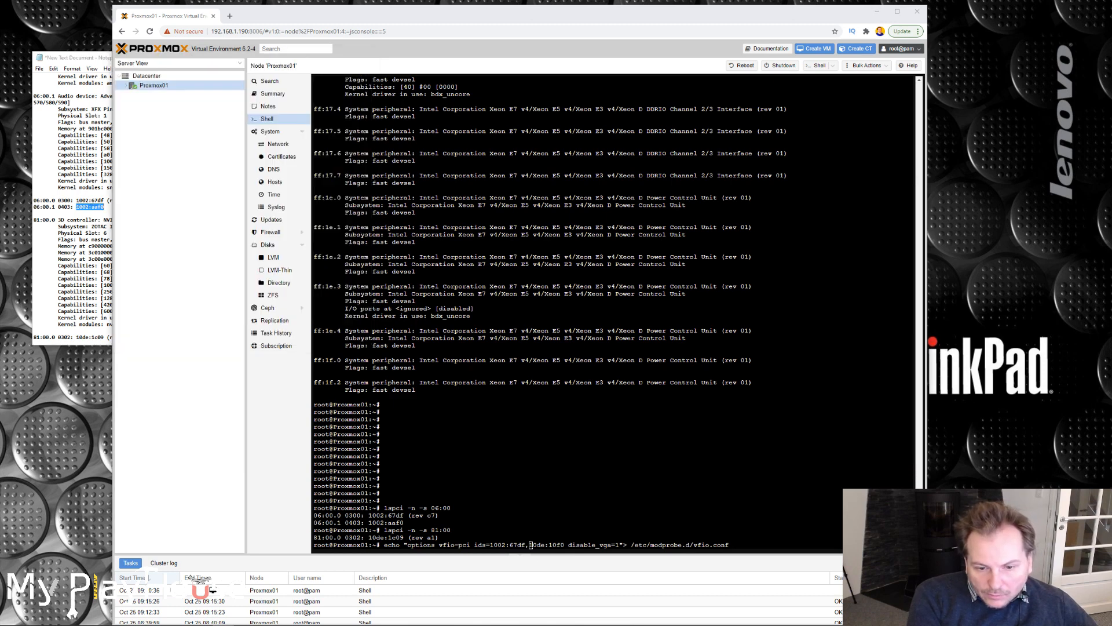
{"action": "key", "text": "ctrl+v"}
{"action": "type", "text": ","}
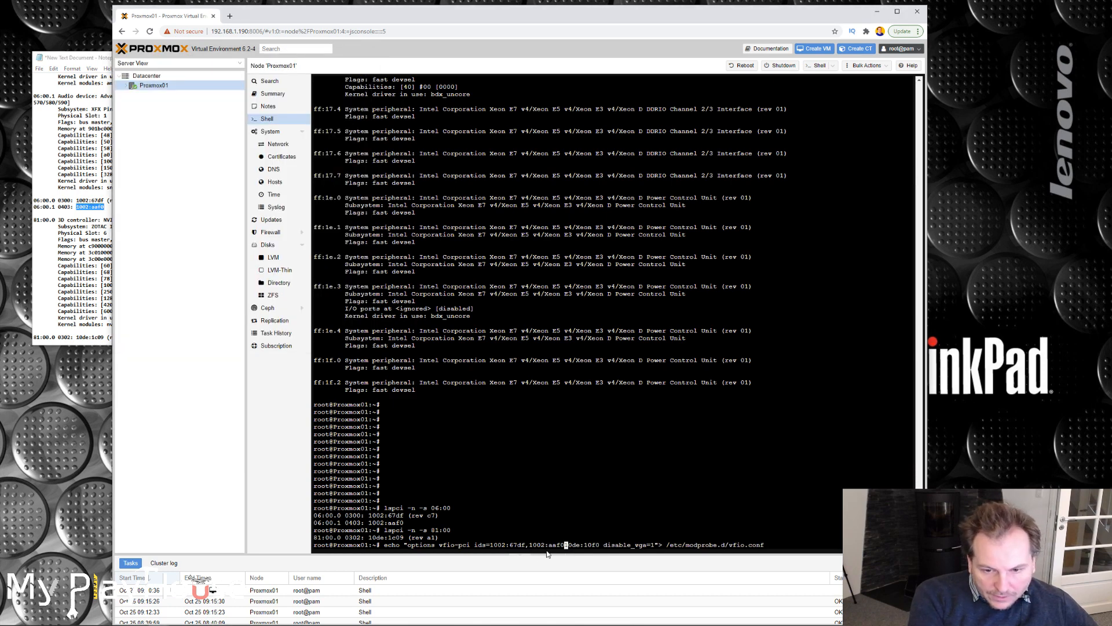
{"action": "key", "text": "Delete"}
{"action": "key", "text": "Delete"}
{"action": "key", "text": "Delete"}
{"action": "key", "text": "Delete"}
{"action": "key", "text": "Delete"}
{"action": "key", "text": "Delete"}
{"action": "key", "text": "Delete"}
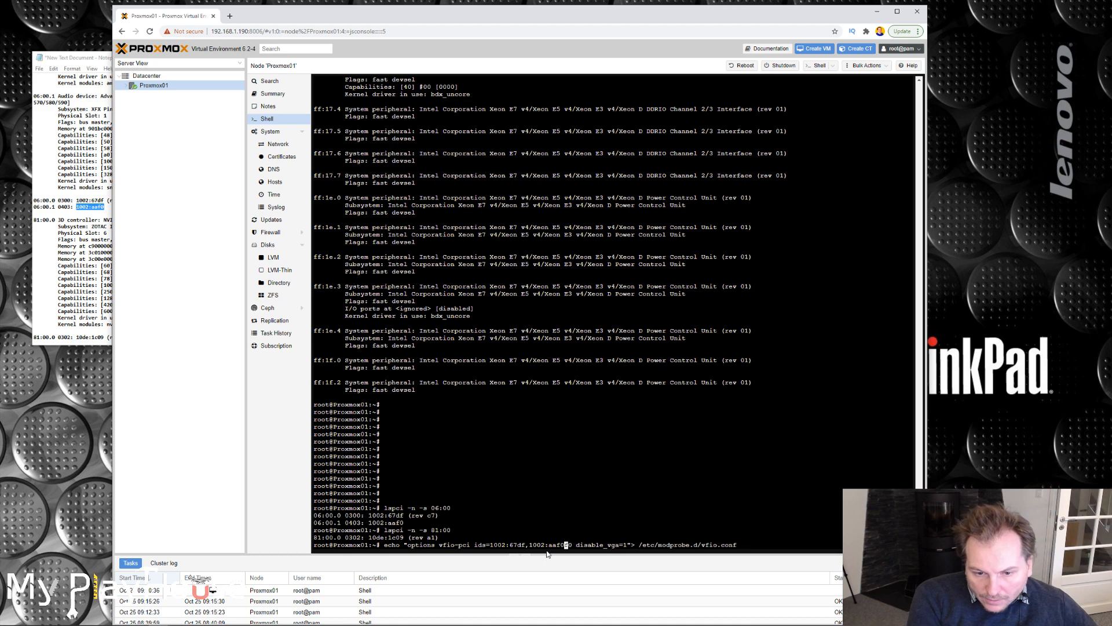
{"action": "key", "text": "Delete"}
{"action": "key", "text": "Delete"}
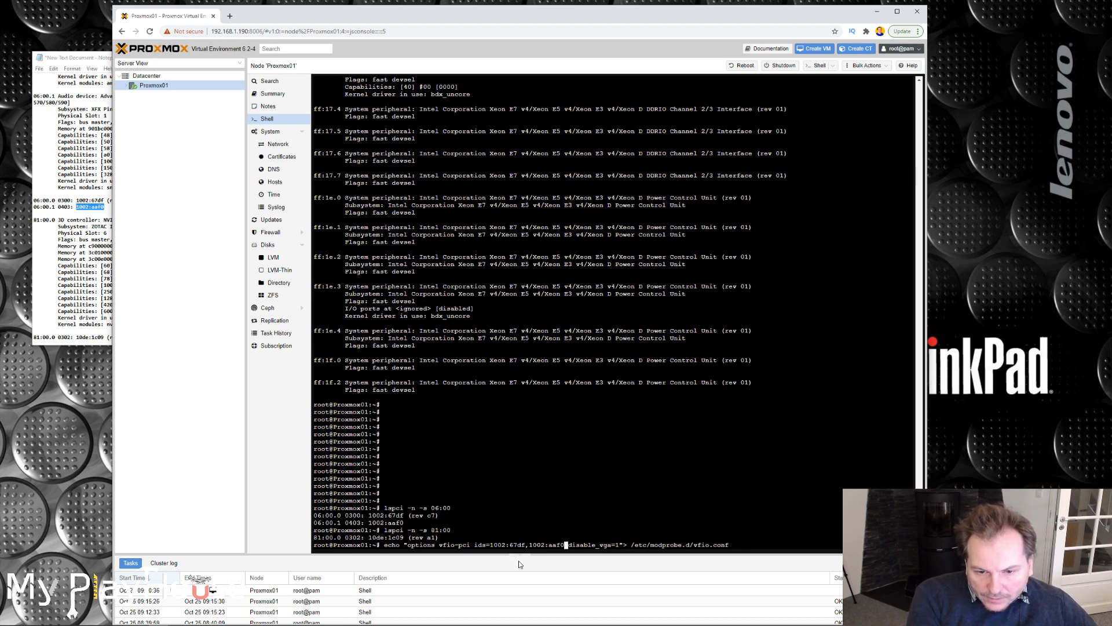
{"action": "type", "text": ","}
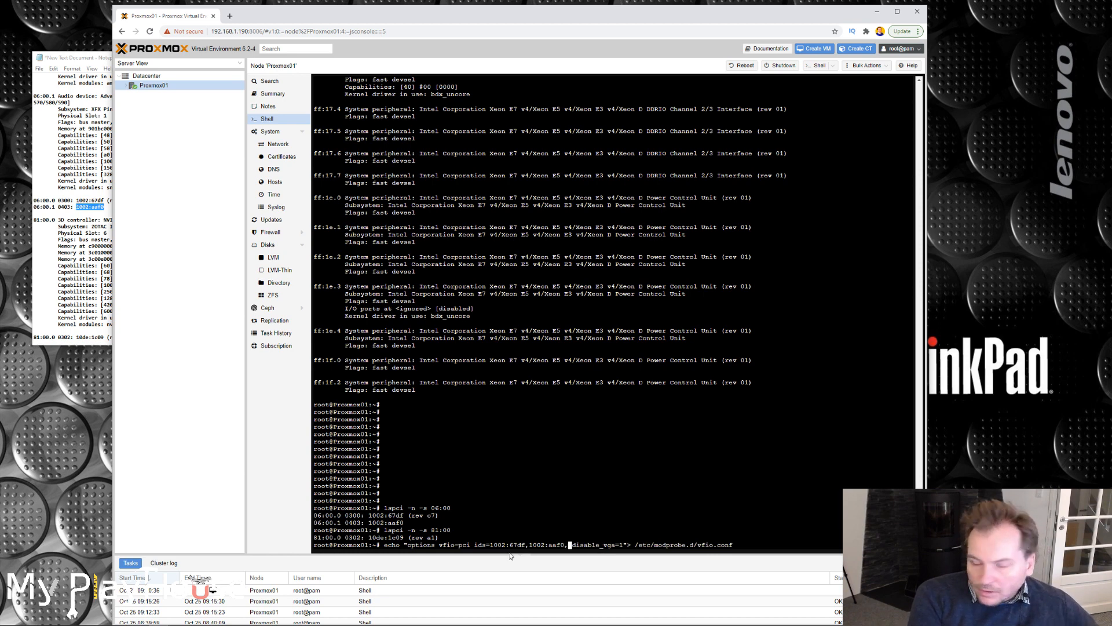
Add the NVIDIA card's ID 10de:1c09 from the notes to the ids list and run the echo command.
{"action": "left_click", "coordinate": [58, 283]}
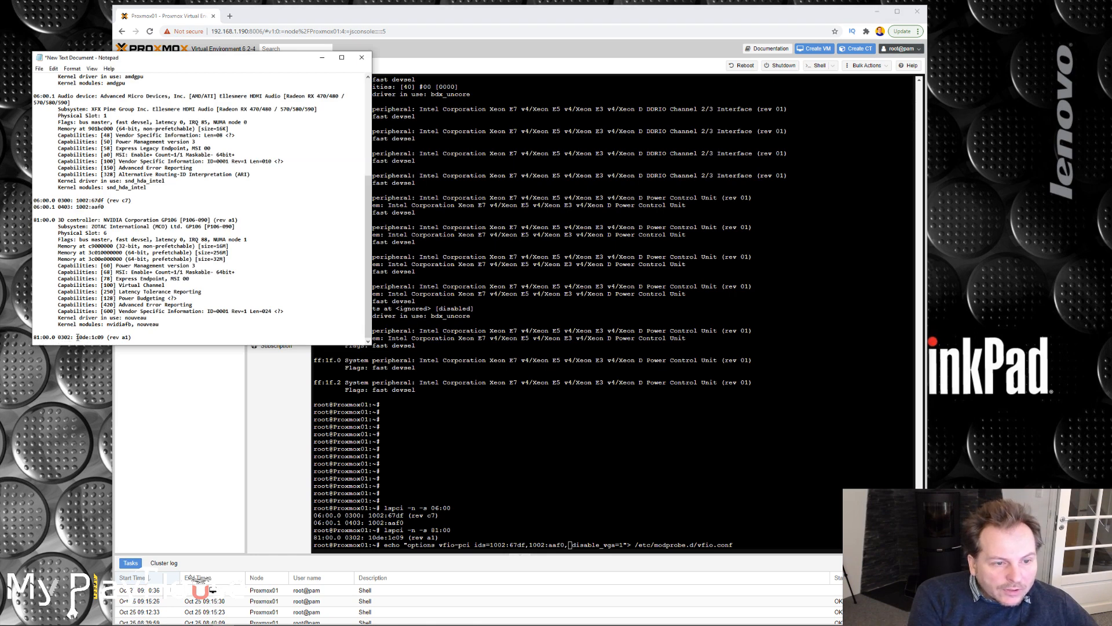
{"action": "left_click_drag", "start_coordinate": [77, 336], "coordinate": [104, 337]}
{"action": "key", "text": "ctrl+c"}
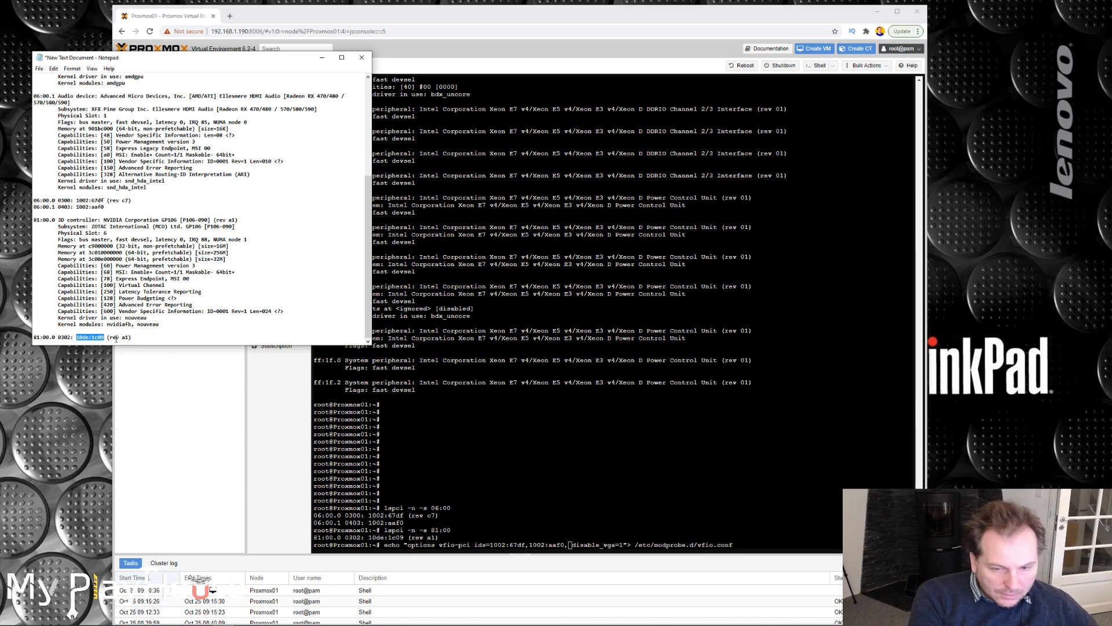
{"action": "left_click", "coordinate": [572, 545]}
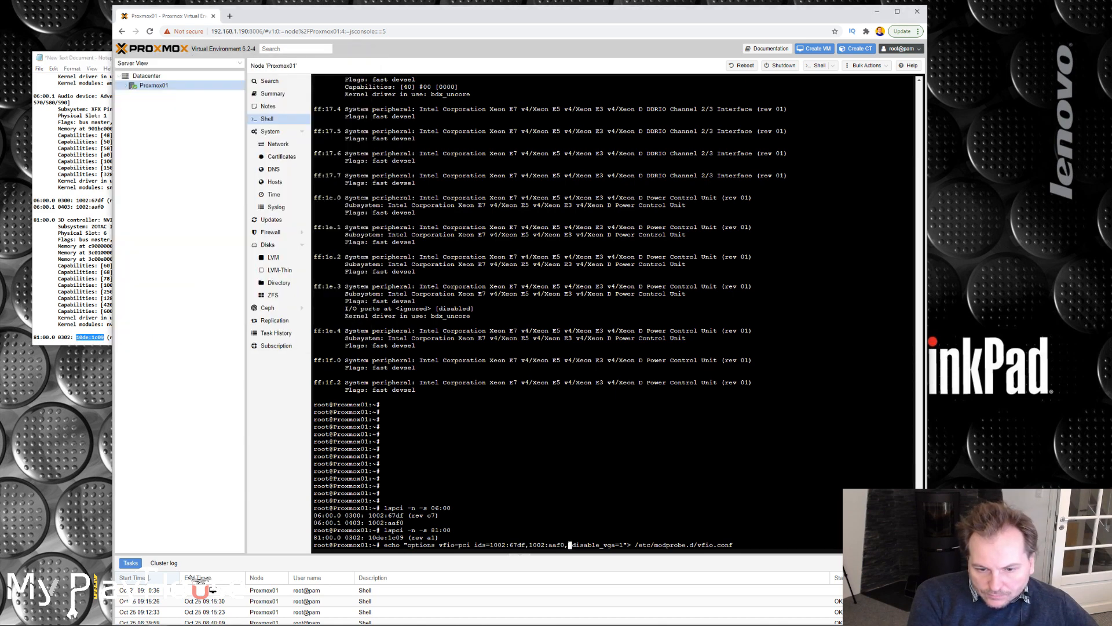
{"action": "key", "text": "ctrl+v"}
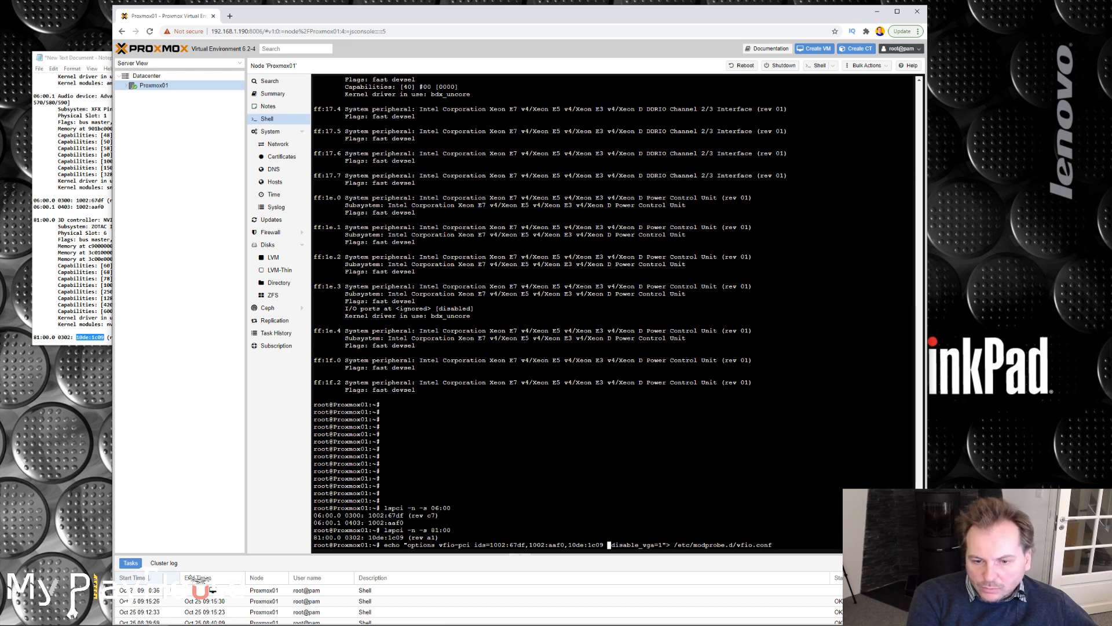
{"action": "key", "text": "Right"}
{"action": "key", "text": "Right"}
{"action": "key", "text": "Right"}
{"action": "key", "text": "Right"}
{"action": "key", "text": "Right"}
{"action": "key", "text": "Right"}
{"action": "key", "text": "Right"}
{"action": "key", "text": "Right"}
{"action": "key", "text": "Right"}
{"action": "key", "text": "Right"}
{"action": "key", "text": "Right"}
{"action": "key", "text": "Right"}
{"action": "key", "text": "Right"}
{"action": "key", "text": "Right"}
{"action": "key", "text": "Right"}
{"action": "key", "text": "Right"}
{"action": "key", "text": "Right"}
{"action": "key", "text": "Right"}
{"action": "key", "text": "Right"}
{"action": "key", "text": "Right"}
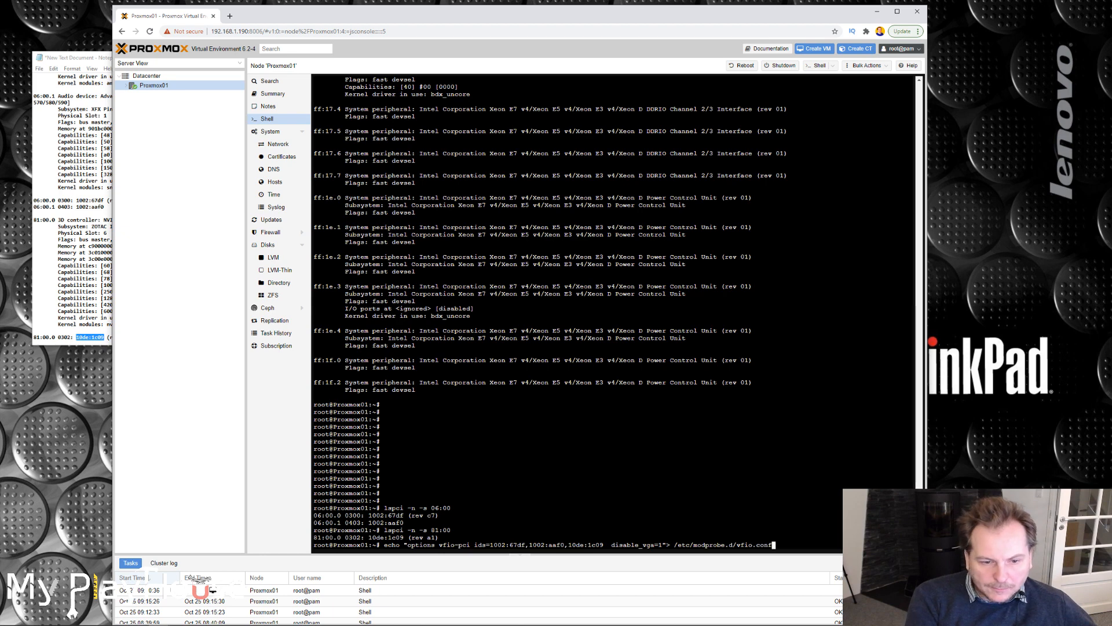
{"action": "key", "text": "Return"}
Open /etc/modprobe.d/vfio.conf in nano.
{"action": "left_click_drag", "start_coordinate": [674, 537], "coordinate": [772, 537]}
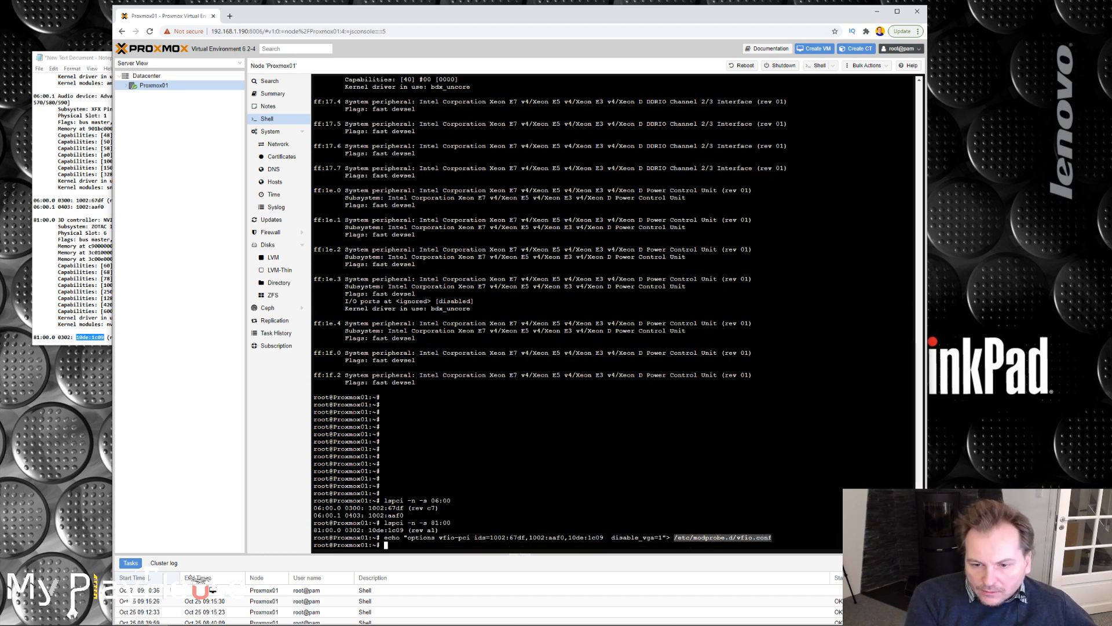
{"action": "type", "text": "nano /etc/modprobe.d/vfio.conf"}
{"action": "key", "text": "Return"}
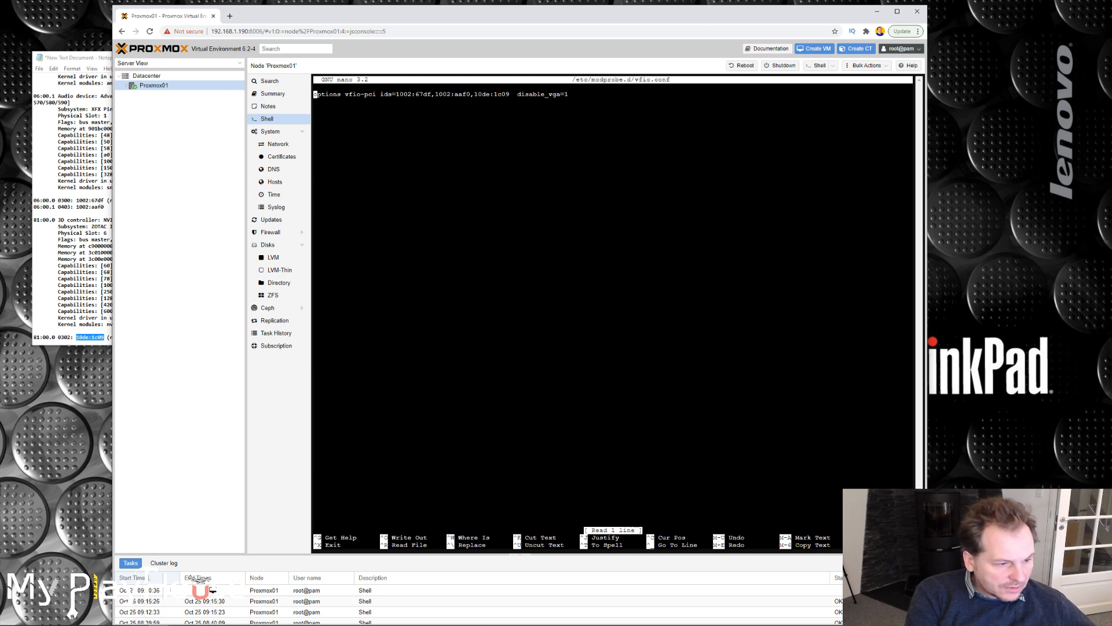
Remove the extra space between 10de:1c09 and disable_vga=1, save the file and exit nano.
{"action": "key", "text": "Right"}
{"action": "key", "text": "Right"}
{"action": "key", "text": "Right"}
{"action": "key", "text": "Right"}
{"action": "key", "text": "Right"}
{"action": "key", "text": "Right"}
{"action": "key", "text": "Right"}
{"action": "key", "text": "Right"}
{"action": "key", "text": "Right"}
{"action": "key", "text": "Right"}
{"action": "key", "text": "Right"}
{"action": "key", "text": "Right"}
{"action": "key", "text": "Right"}
{"action": "key", "text": "Right"}
{"action": "key", "text": "Right"}
{"action": "key", "text": "Right"}
{"action": "key", "text": "Right"}
{"action": "key", "text": "Right"}
{"action": "key", "text": "Right"}
{"action": "key", "text": "Right"}
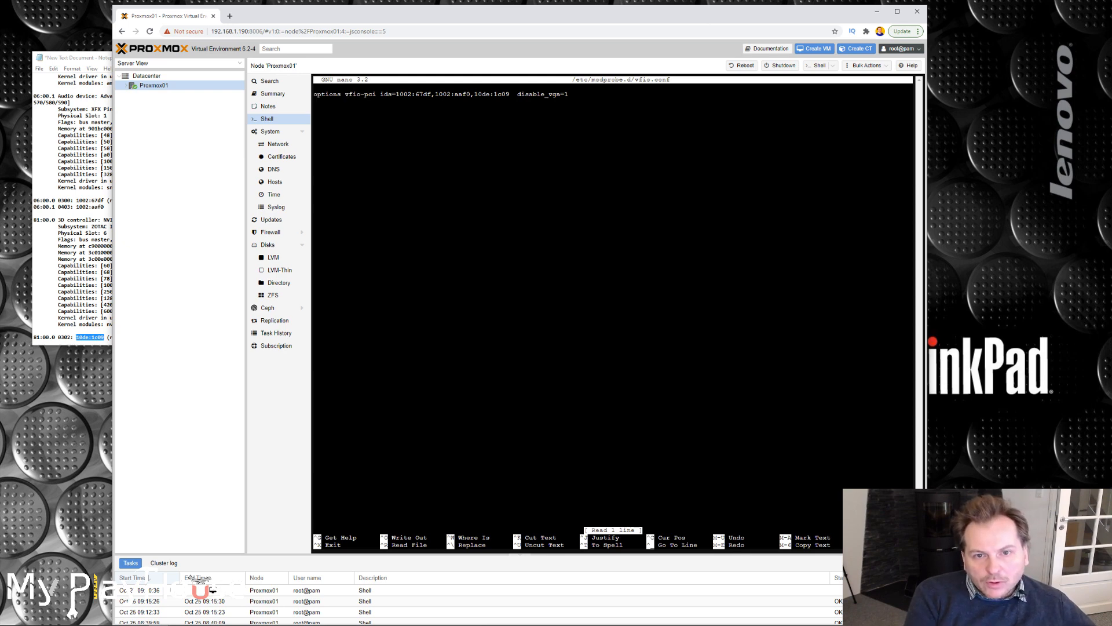
{"action": "key", "text": "Right"}
{"action": "key", "text": "Right"}
{"action": "key", "text": "Right"}
{"action": "key", "text": "Right"}
{"action": "key", "text": "Right"}
{"action": "key", "text": "Right"}
{"action": "key", "text": "Right"}
{"action": "key", "text": "Right"}
{"action": "key", "text": "Right"}
{"action": "key", "text": "Right"}
{"action": "key", "text": "Right"}
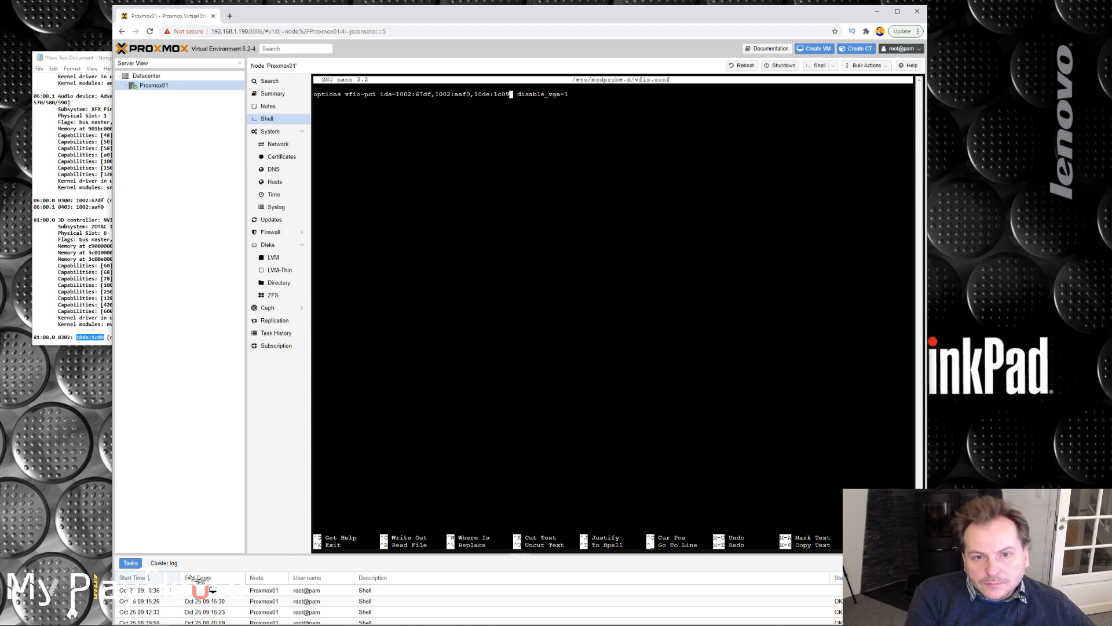
{"action": "key", "text": "Delete"}
{"action": "key", "text": "Delete"}
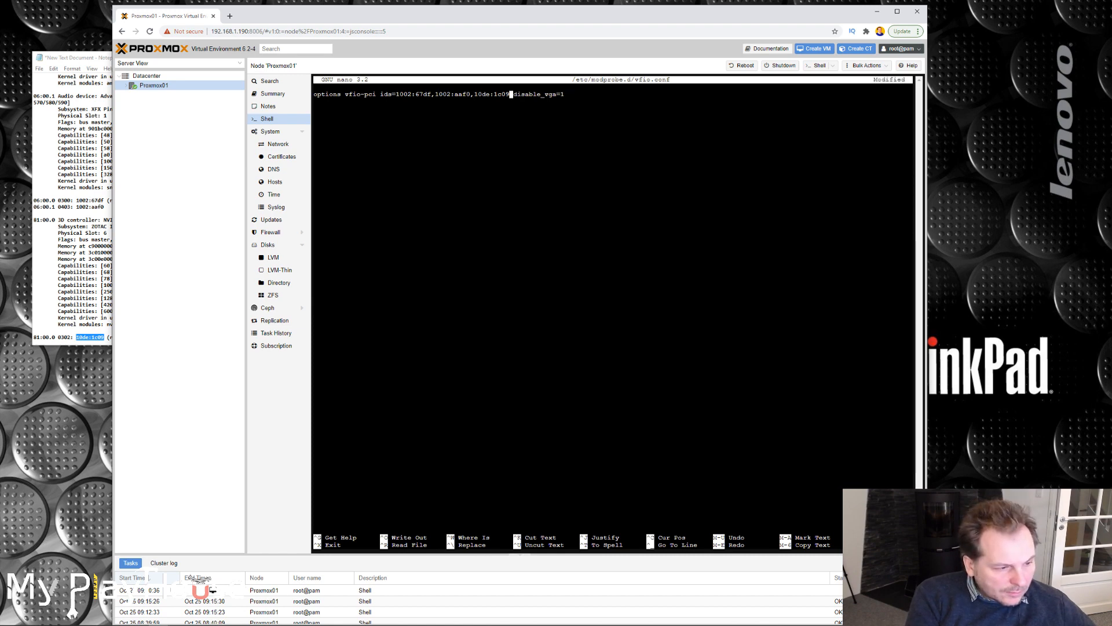
{"action": "key", "text": "ctrl+o"}
{"action": "key", "text": "Return"}
{"action": "key", "text": "ctrl+x"}
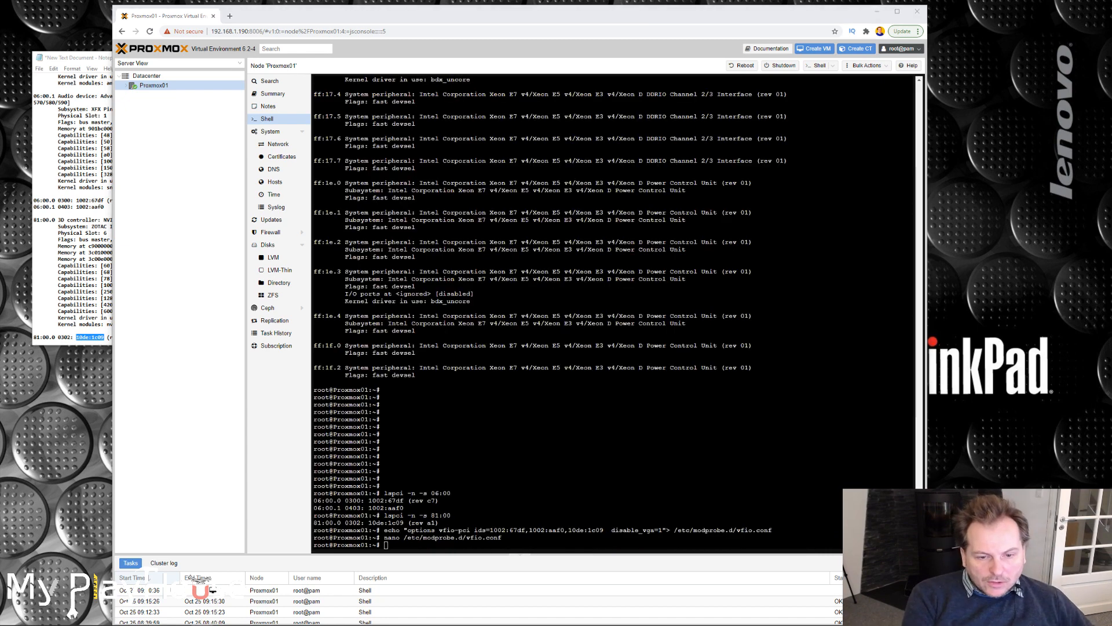
Rebuild the boot image with update-initramfs -u, and run the reset command.
{"action": "key", "text": "alt+Tab"}
{"action": "key", "text": "Return"}
{"action": "key", "text": "Return"}
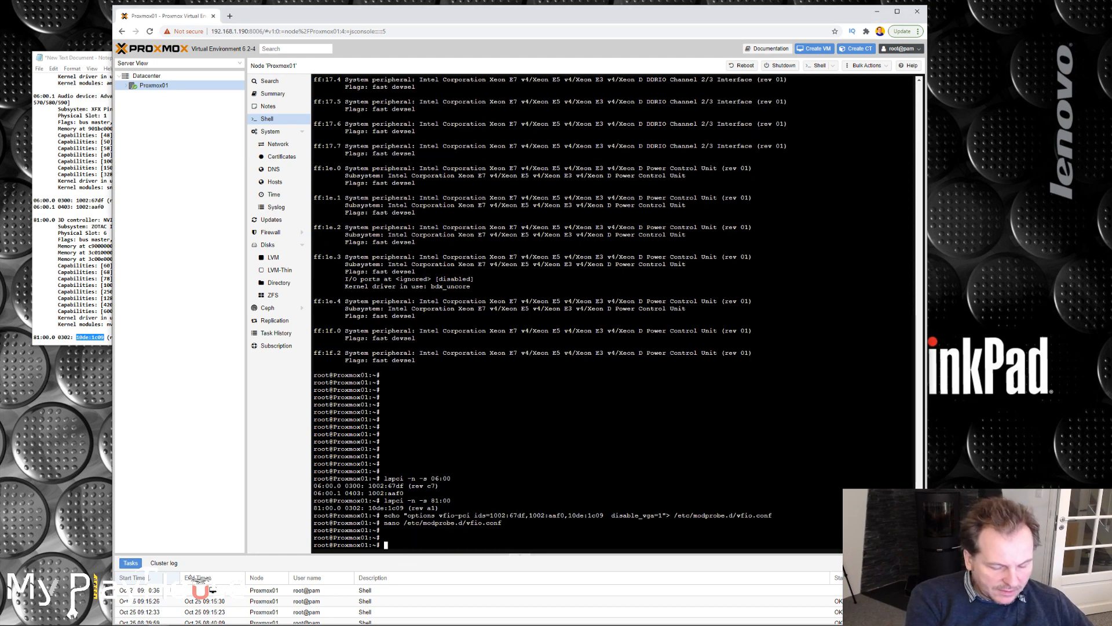
{"action": "key", "text": "ctrl+v"}
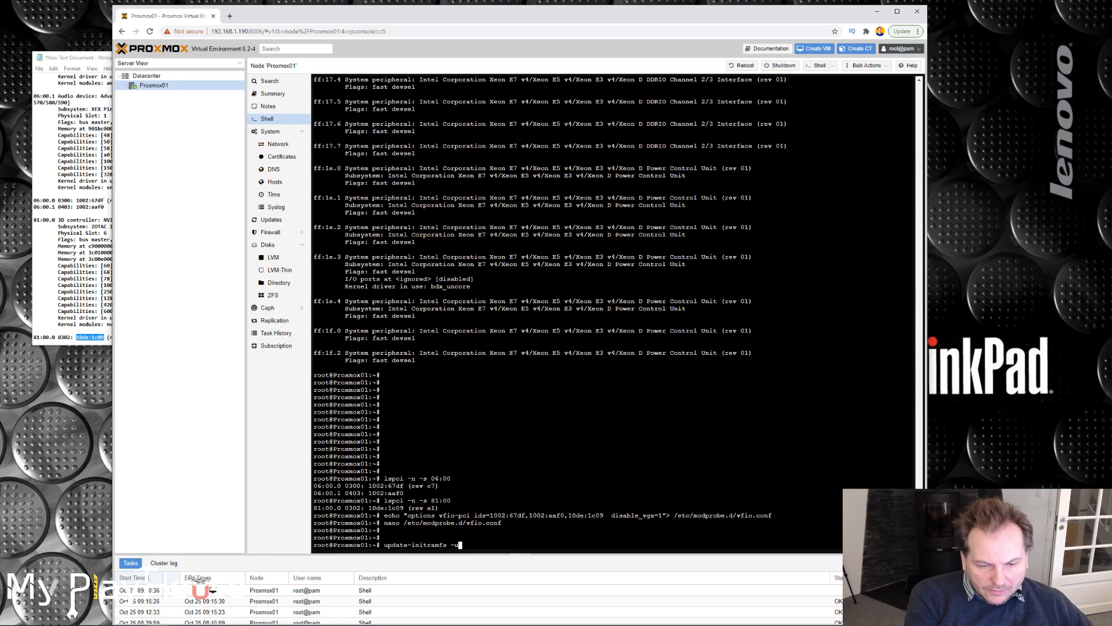
{"action": "key", "text": "Return"}
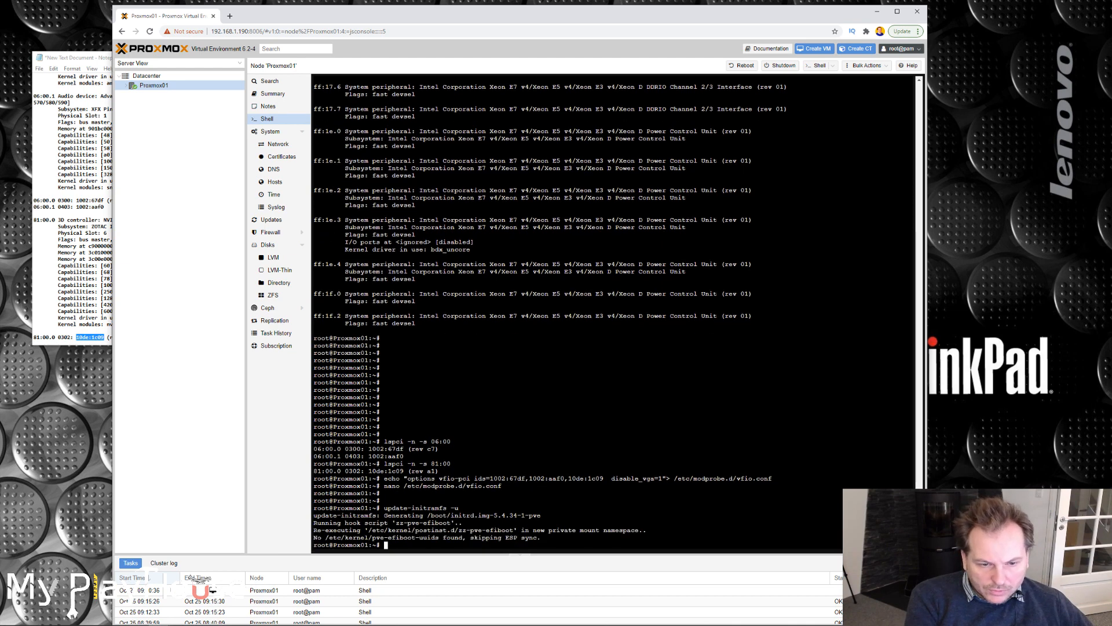
{"action": "left_click_drag", "start_coordinate": [313, 537], "coordinate": [554, 539]}
{"action": "left_click", "coordinate": [553, 538]}
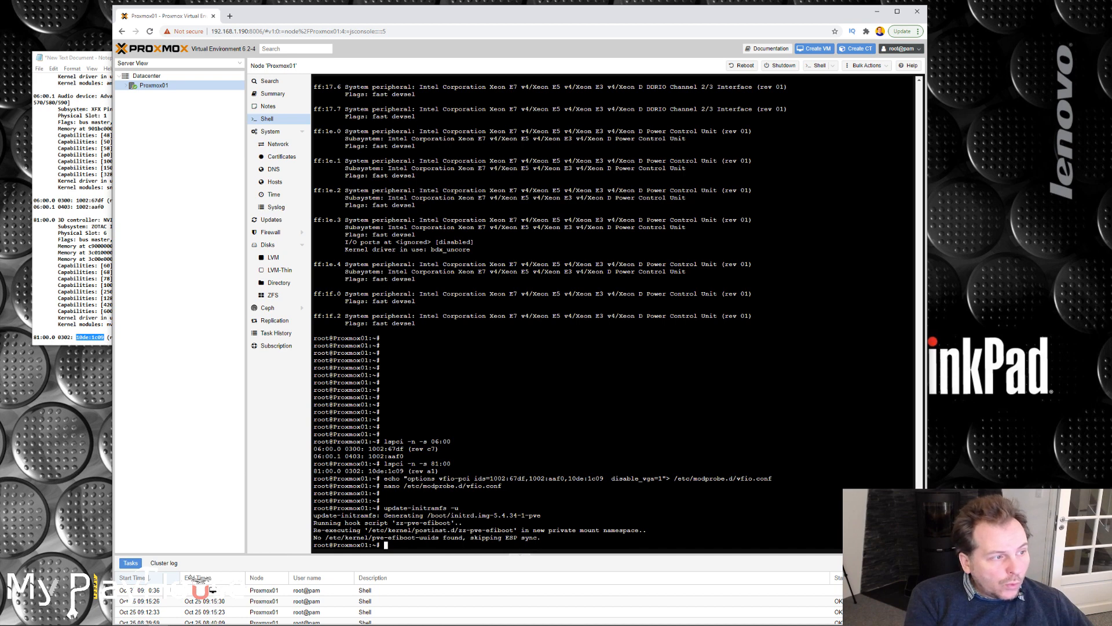
{"action": "type", "text": "reset"}
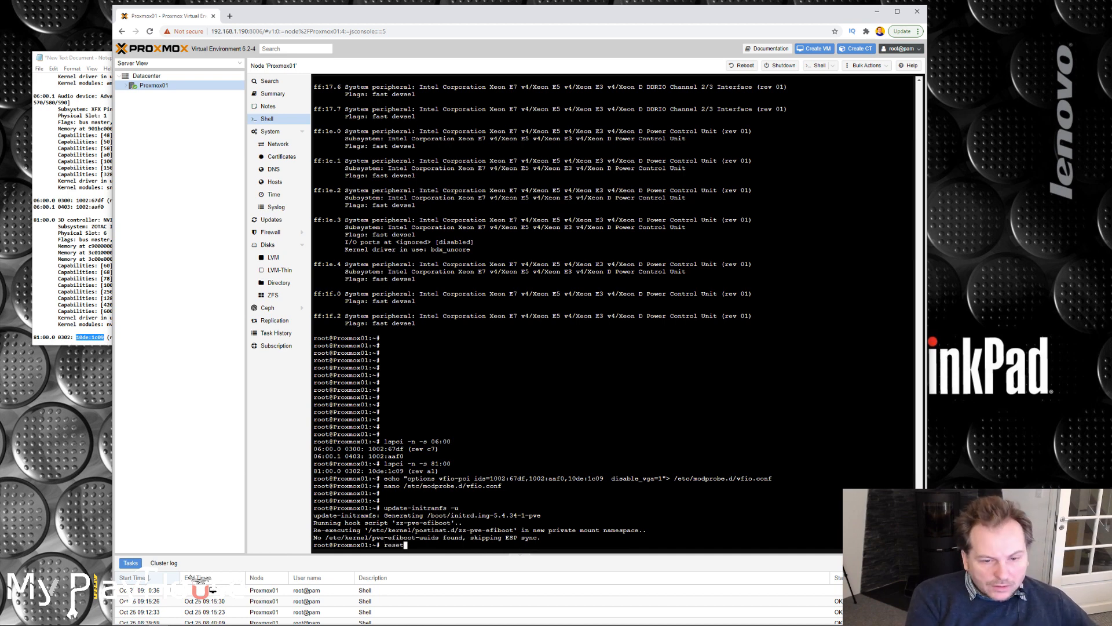
{"action": "key", "text": "Return"}
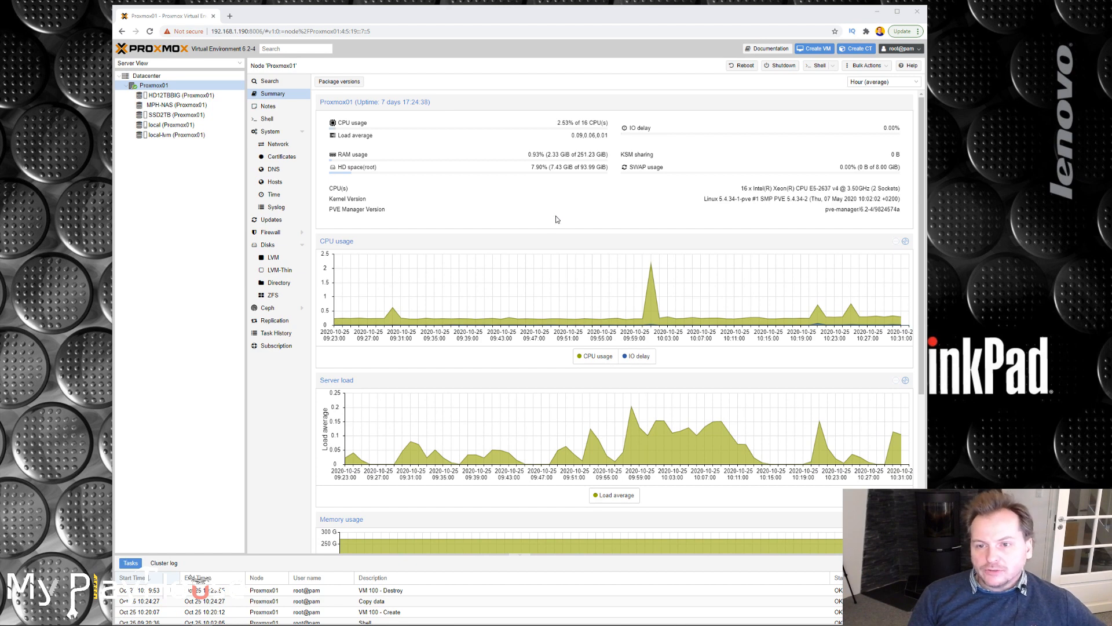
Start creating a new virtual machine on Proxmox01 and name it Srv2019GPU.
{"action": "left_click", "coordinate": [815, 50]}
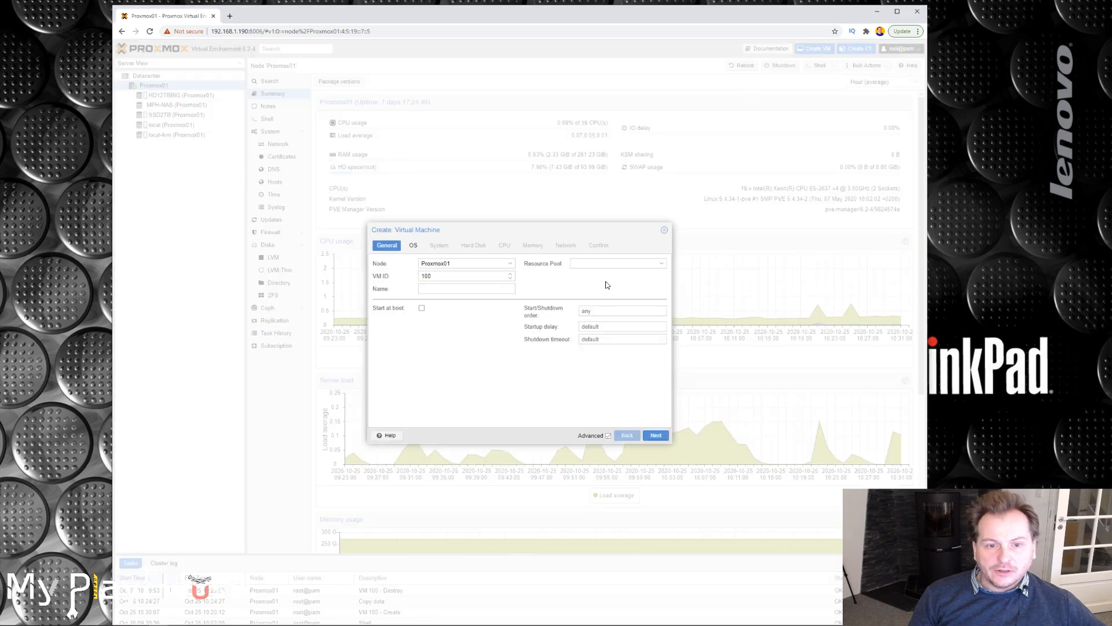
{"action": "left_click", "coordinate": [460, 290]}
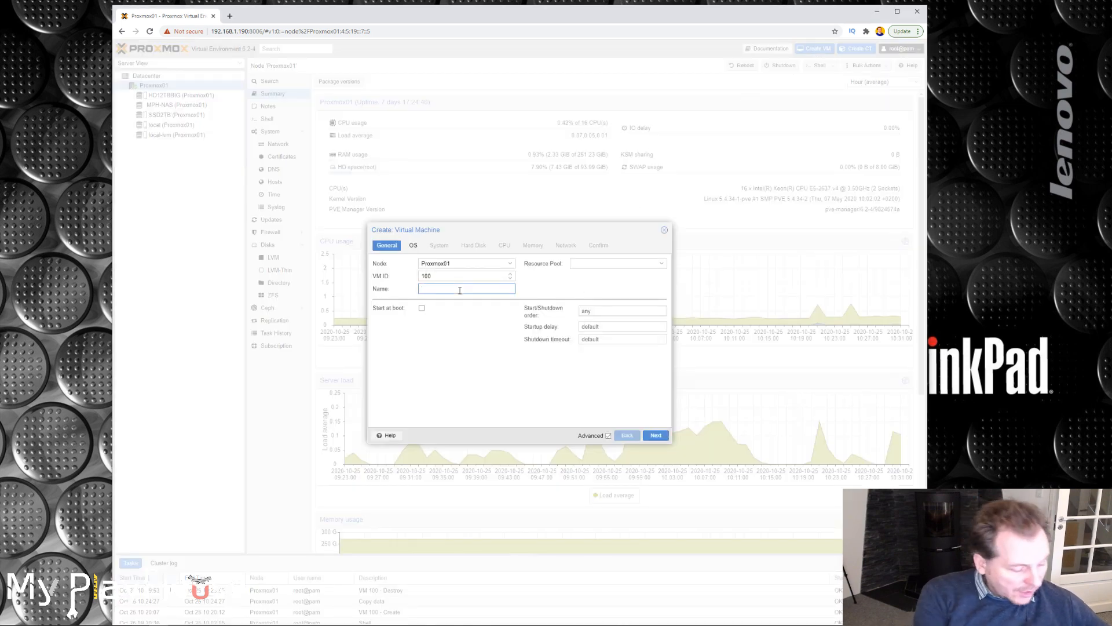
{"action": "type", "text": "Srv2019GPU"}
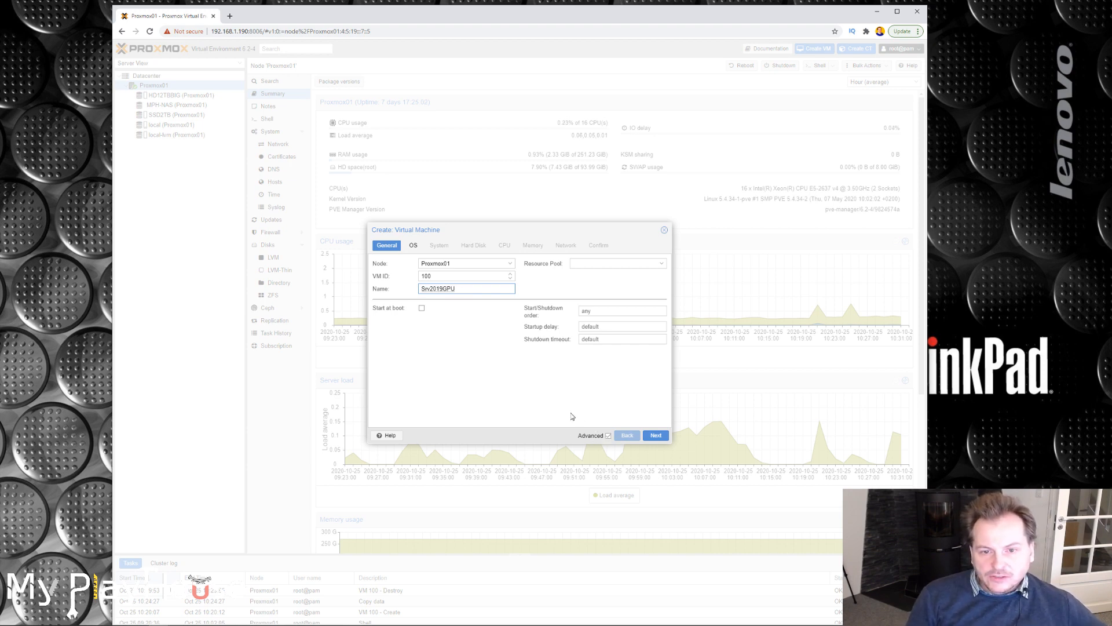
{"action": "left_click", "coordinate": [656, 436]}
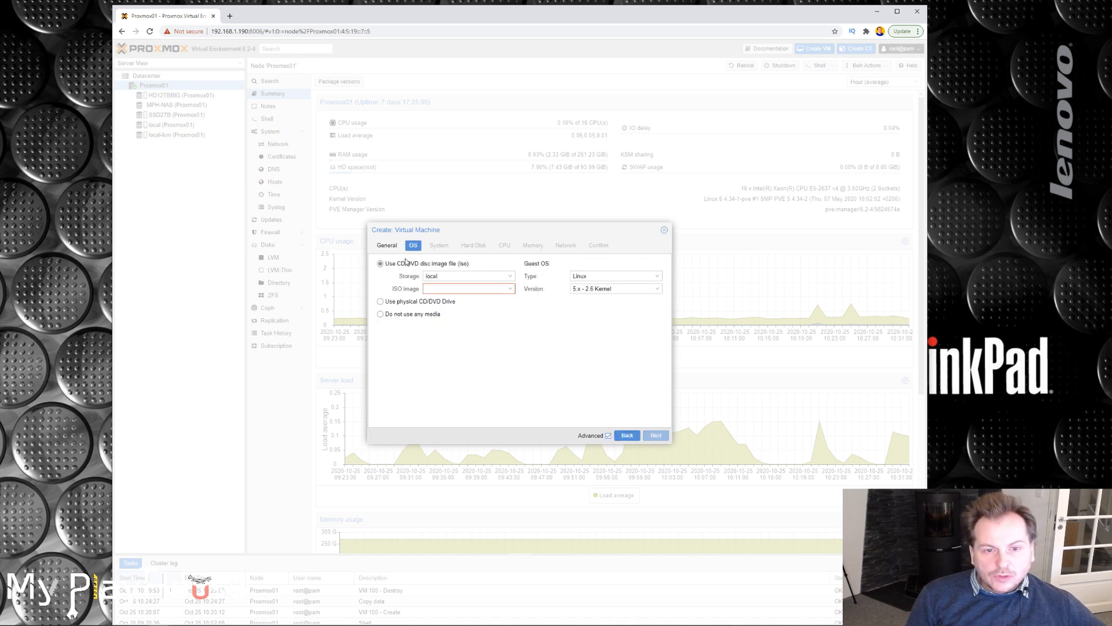
Select the Windows SERVER_EVAL ISO as the installation image and set the guest OS to Microsoft Windows, version 10/2016/2019.
{"action": "left_click", "coordinate": [510, 290]}
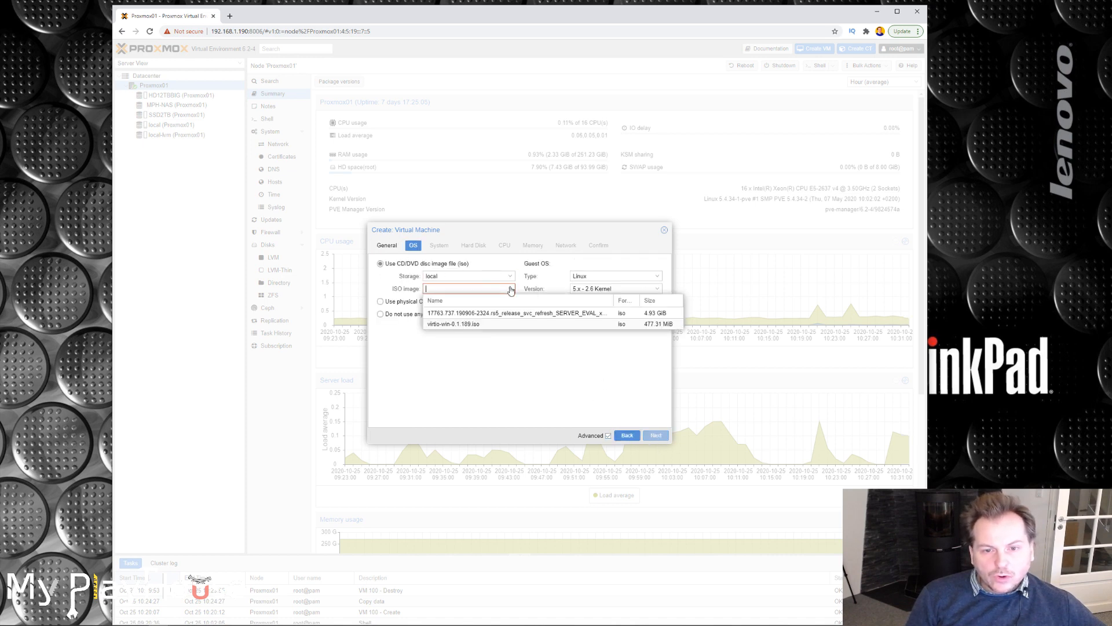
{"action": "left_click", "coordinate": [526, 314]}
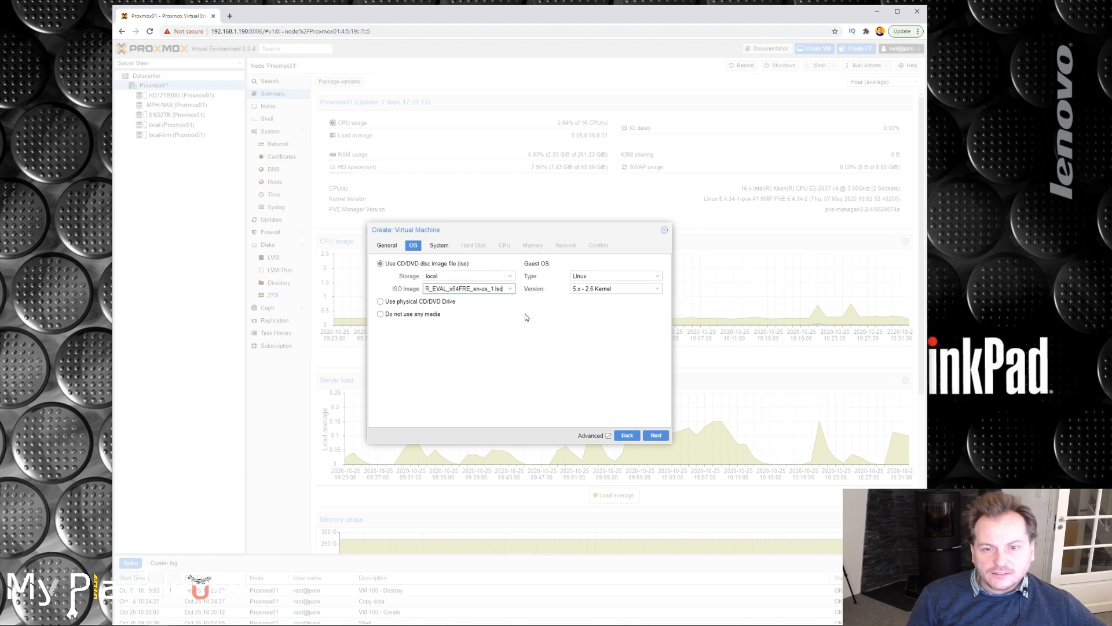
{"action": "left_click", "coordinate": [618, 275]}
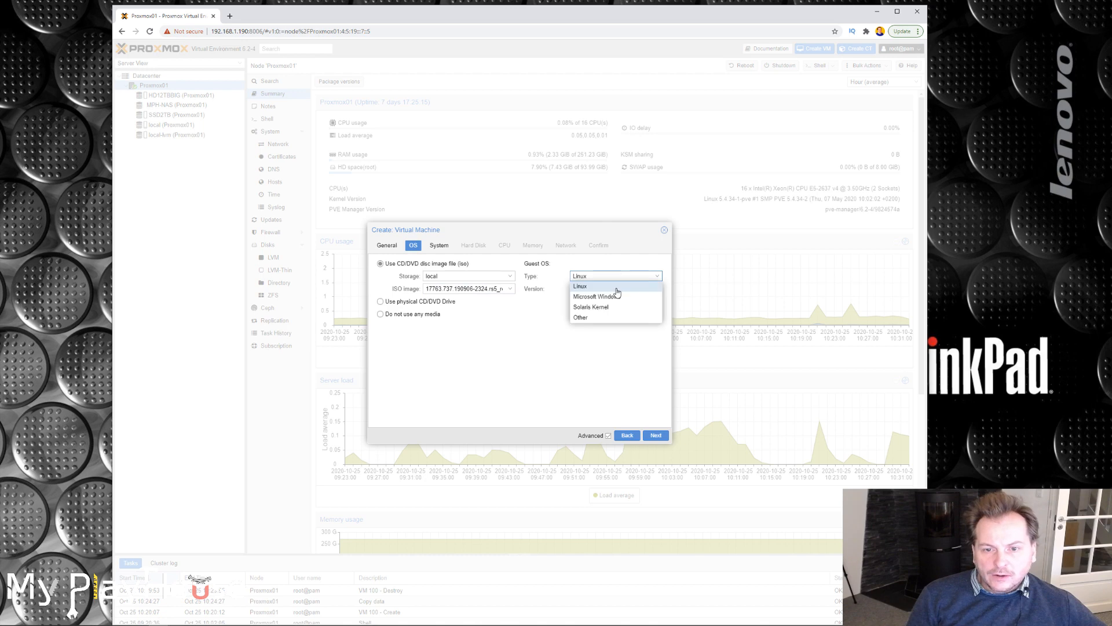
{"action": "left_click", "coordinate": [612, 300]}
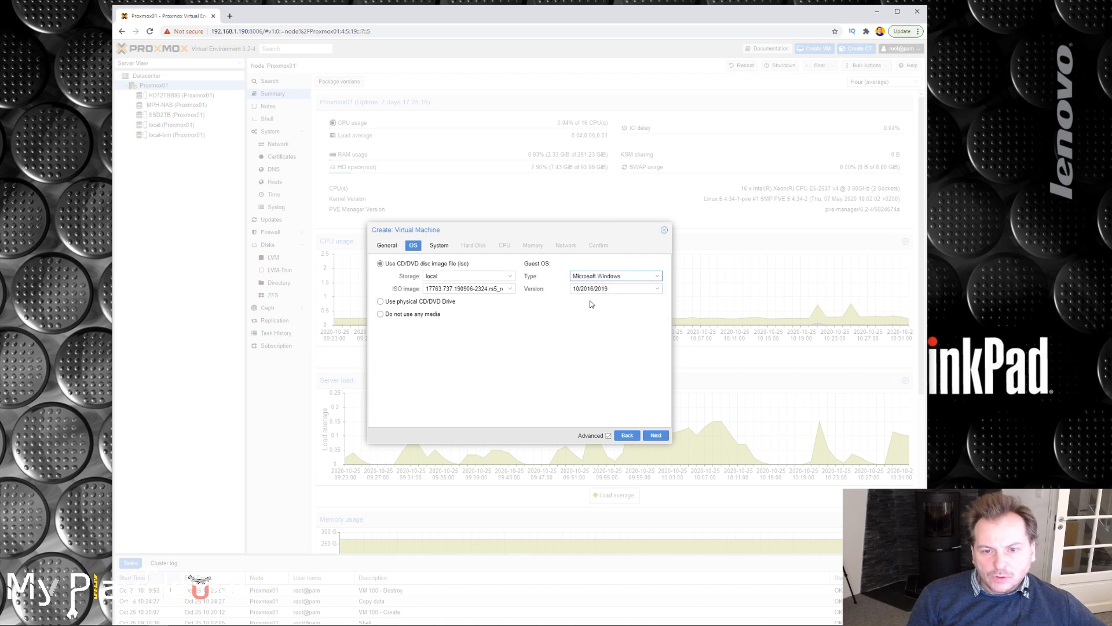
{"action": "left_click", "coordinate": [643, 289]}
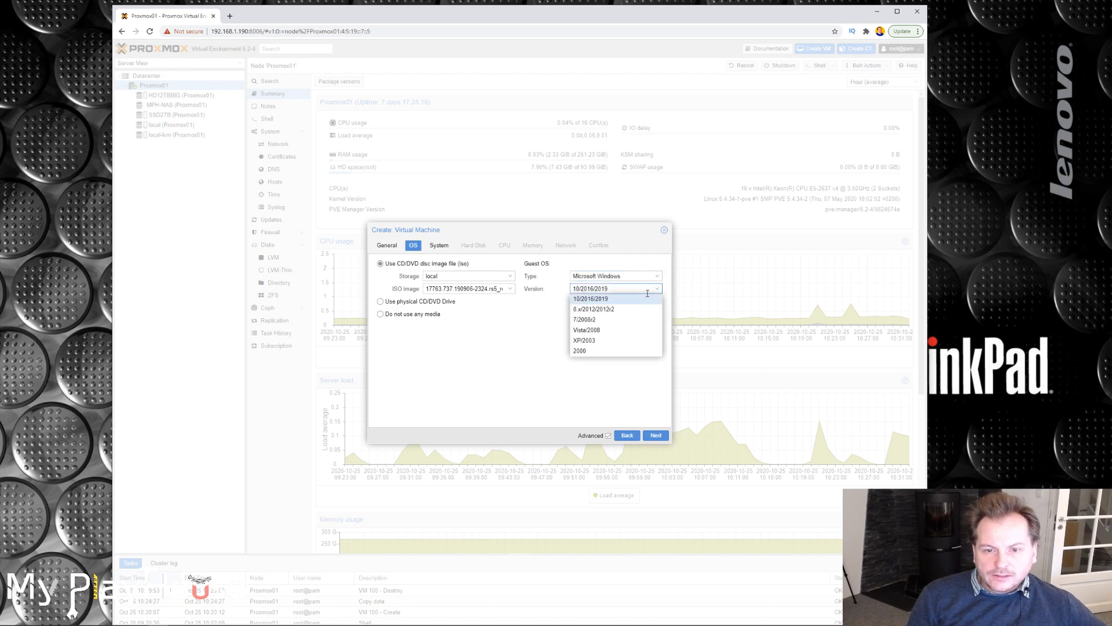
{"action": "left_click", "coordinate": [605, 290]}
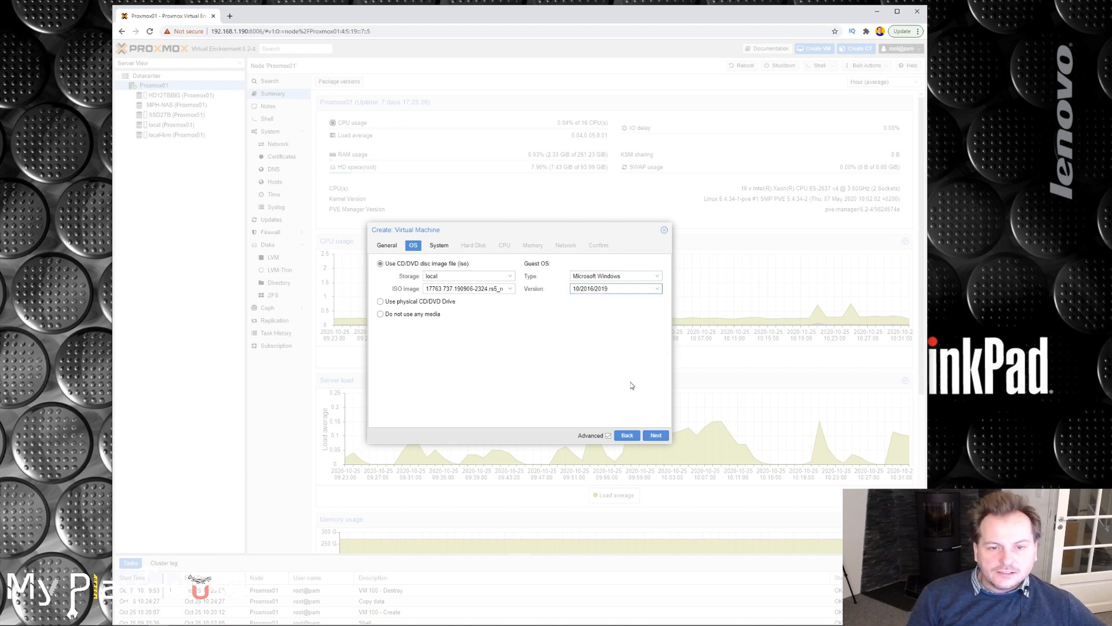
{"action": "left_click", "coordinate": [655, 436]}
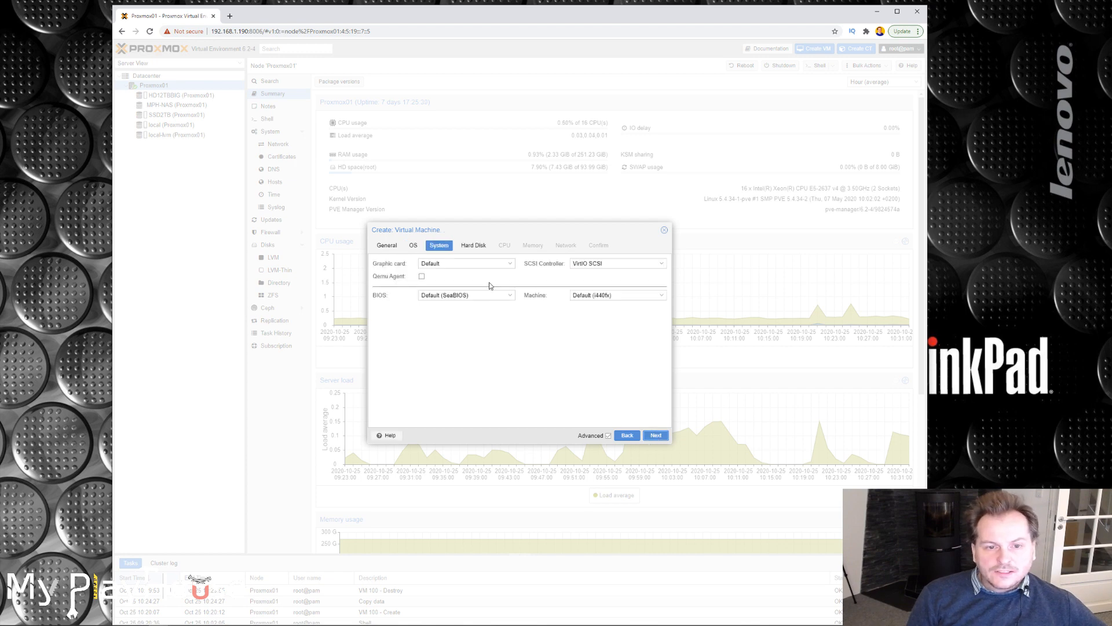
Set the SCSI controller to VirtIO SCSI single and the BIOS to OVMF (UEFI), with the EFI disk stored on local-lvm.
{"action": "left_click", "coordinate": [662, 264]}
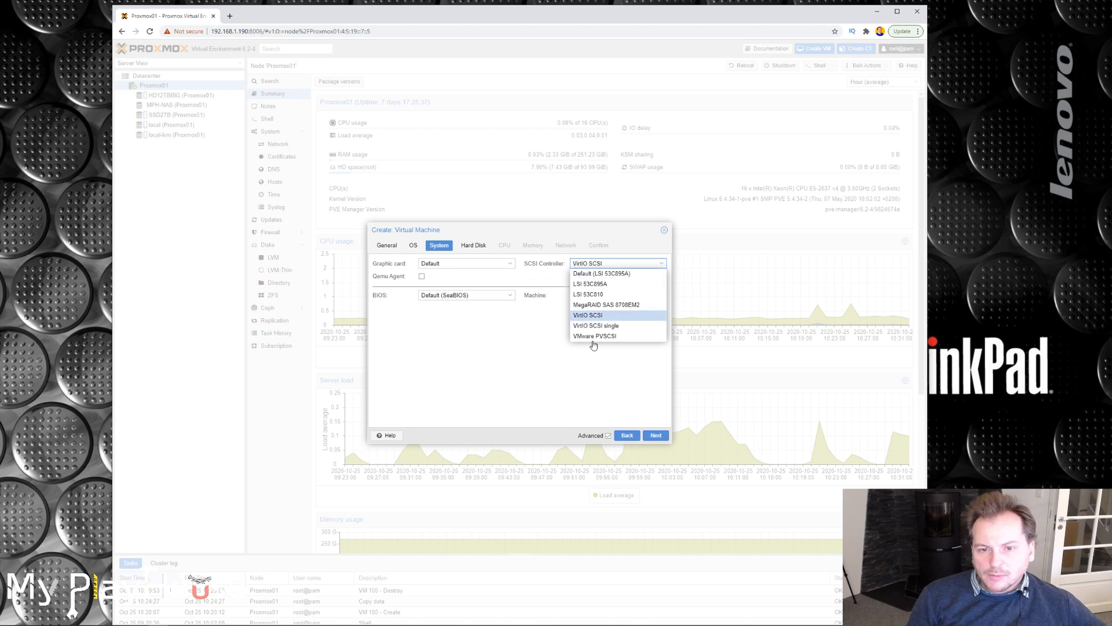
{"action": "left_click", "coordinate": [606, 327]}
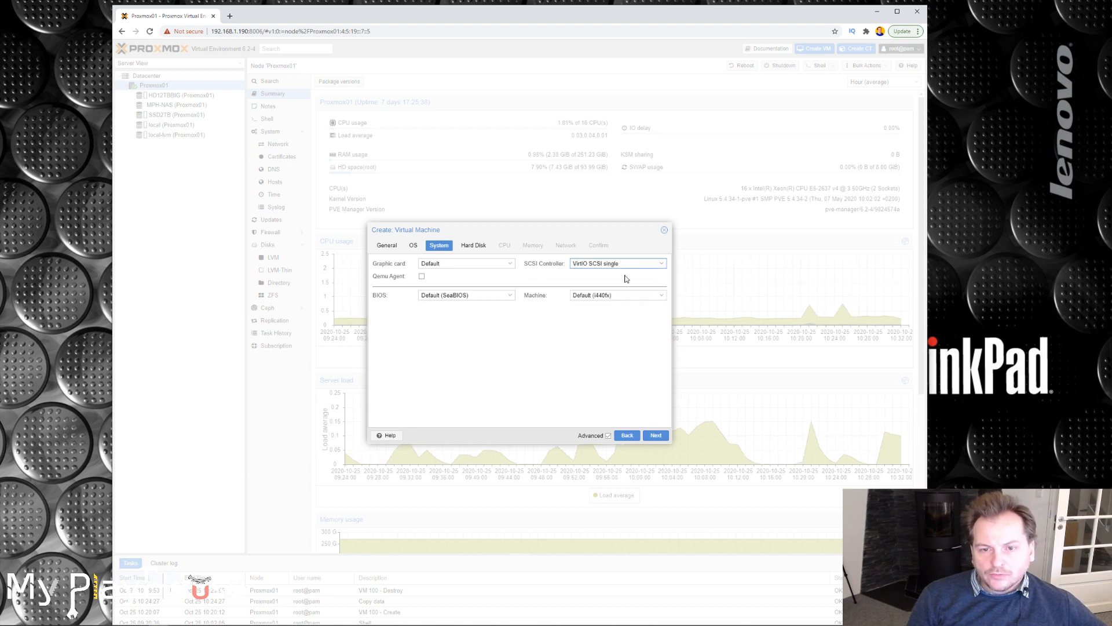
{"action": "left_click", "coordinate": [509, 296]}
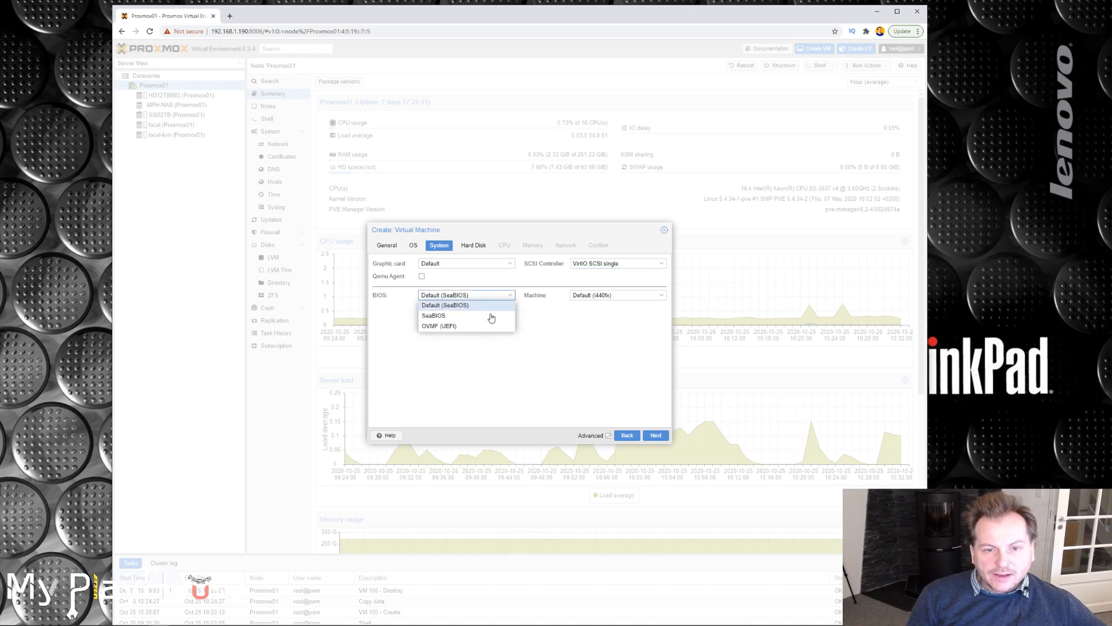
{"action": "left_click", "coordinate": [433, 328]}
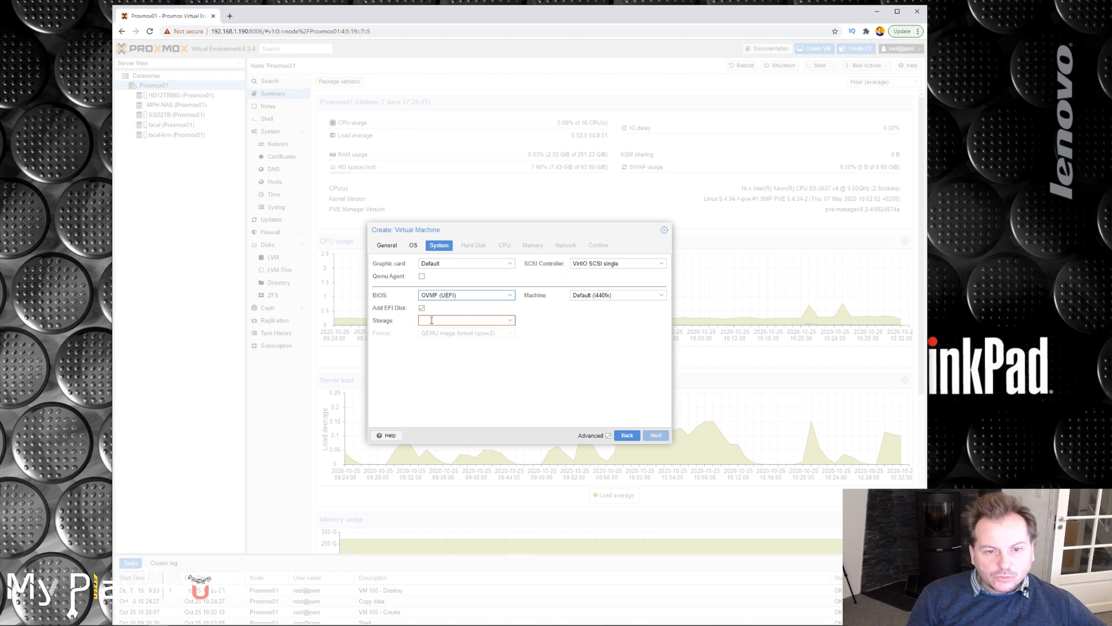
{"action": "left_click", "coordinate": [510, 322]}
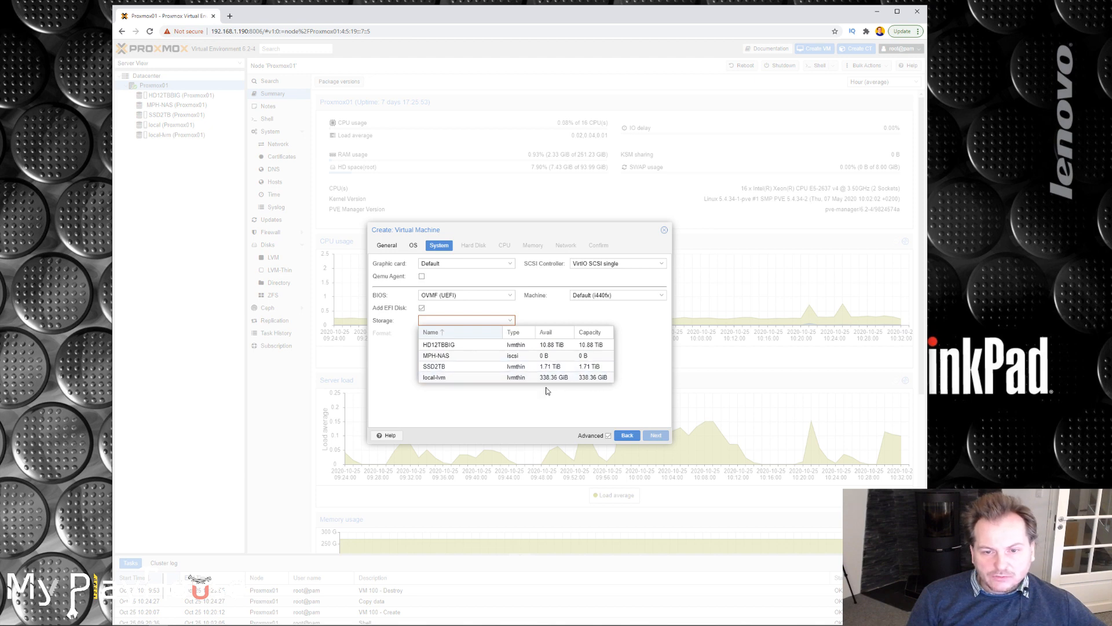
{"action": "left_click", "coordinate": [430, 377]}
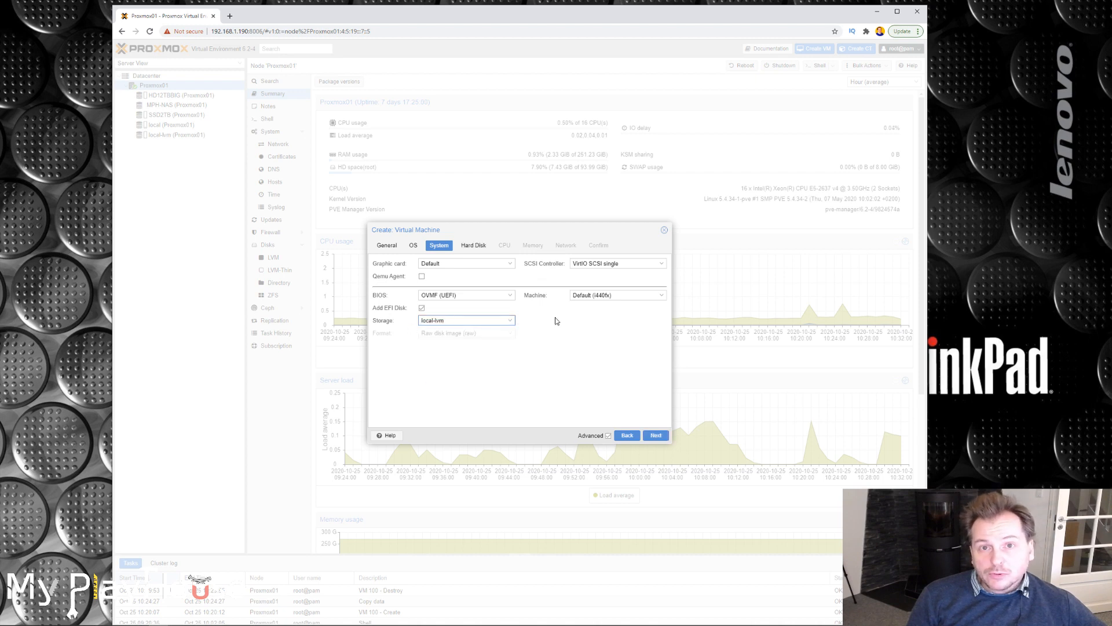
Set the machine type to q35 and continue to the hard disk settings.
{"action": "left_click", "coordinate": [663, 297]}
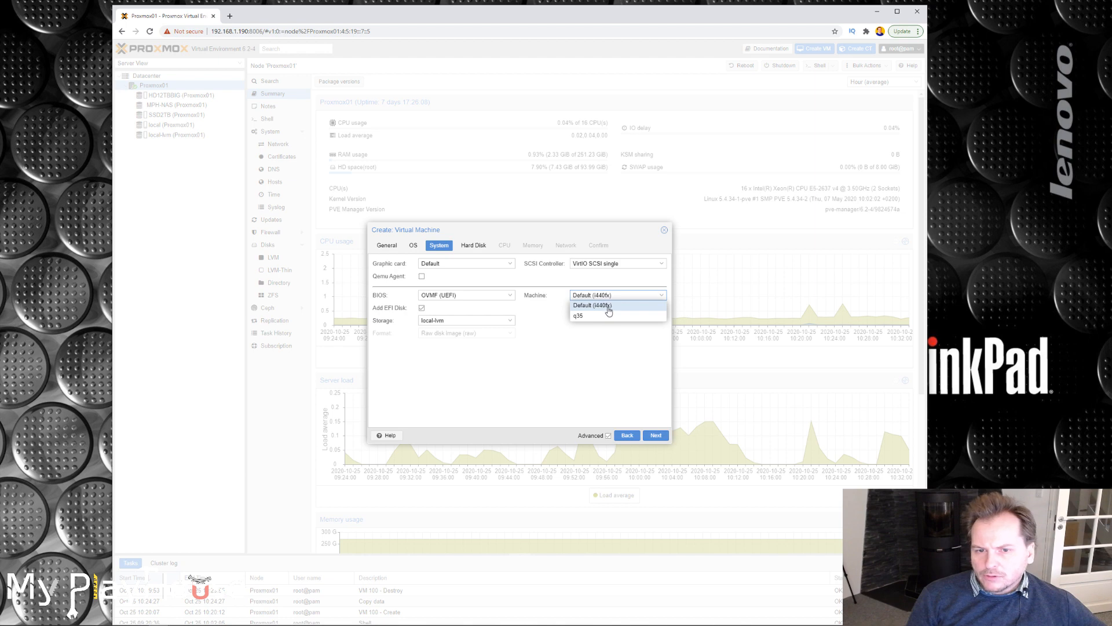
{"action": "left_click", "coordinate": [578, 317]}
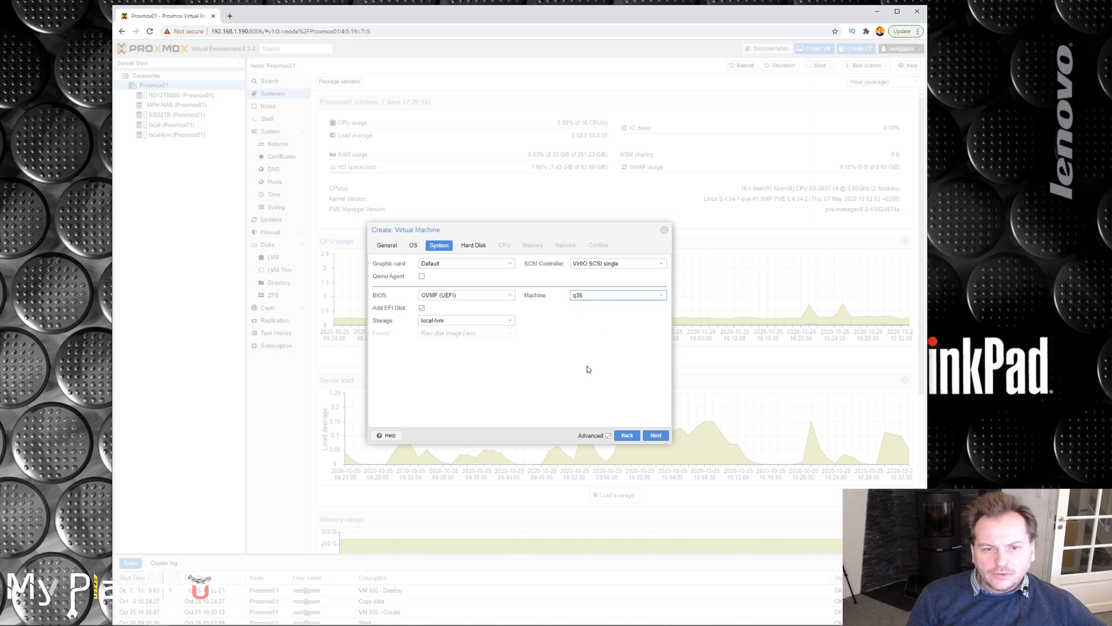
{"action": "left_click", "coordinate": [655, 437]}
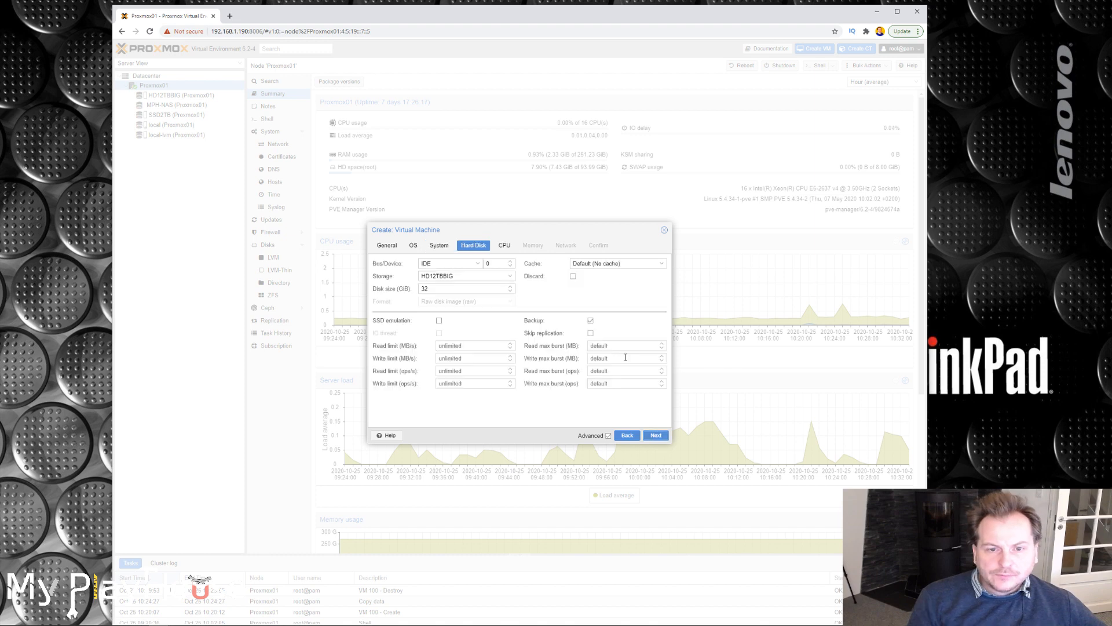
Configure the hard disk as a SCSI device on local-lvm storage with a size of 50 GiB.
{"action": "left_click", "coordinate": [478, 266]}
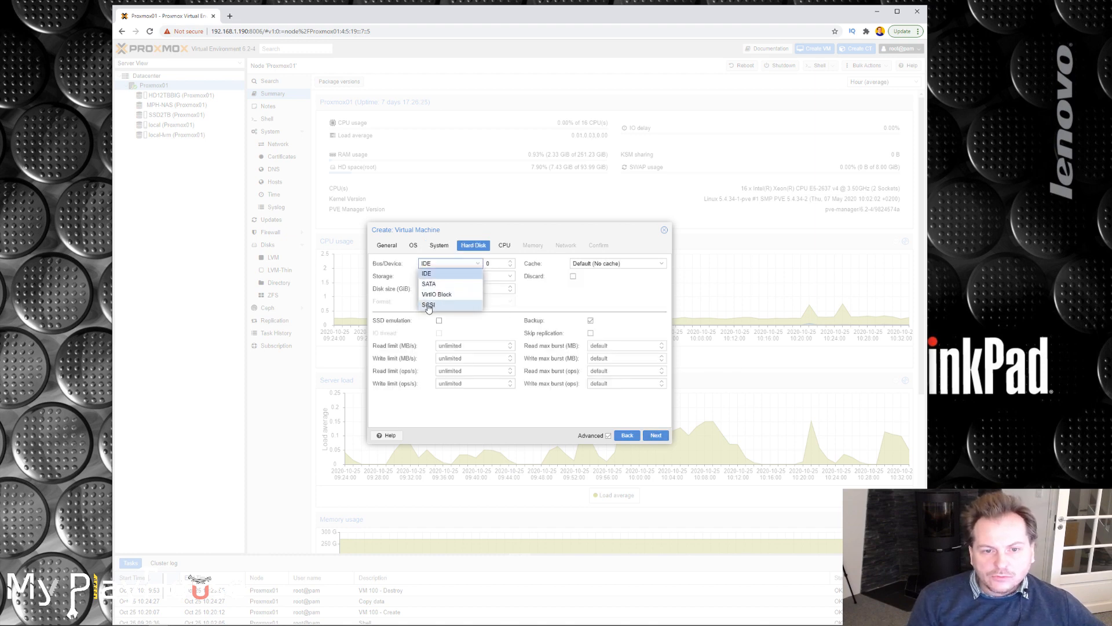
{"action": "left_click", "coordinate": [429, 305]}
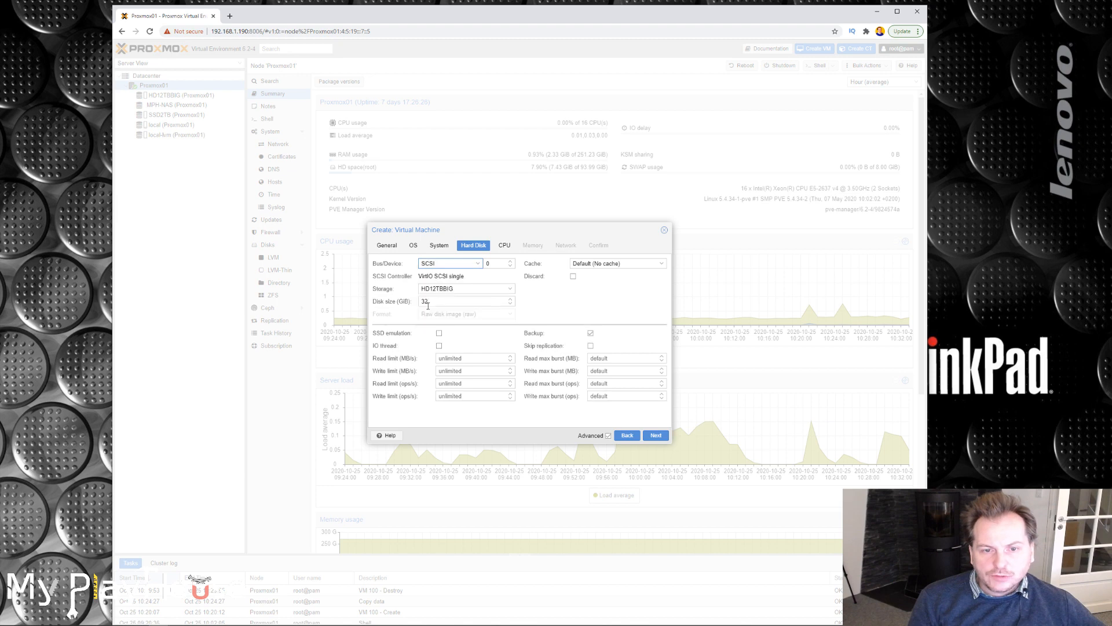
{"action": "left_click", "coordinate": [511, 289]}
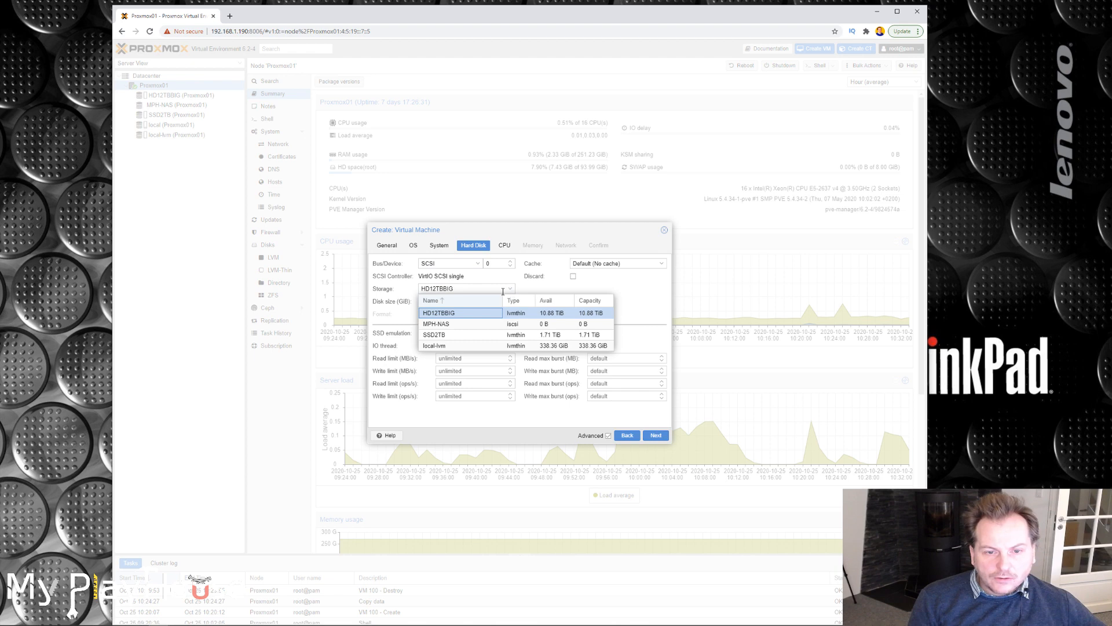
{"action": "left_click", "coordinate": [428, 346]}
{"action": "key", "text": "Tab"}
{"action": "type", "text": "50"}
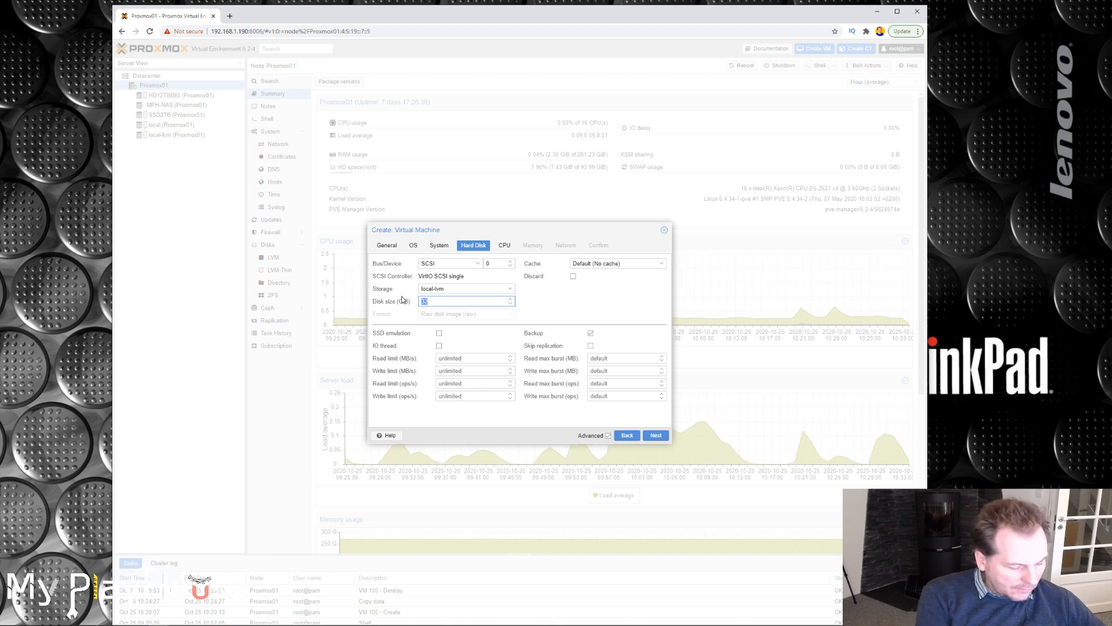
{"action": "left_click", "coordinate": [655, 437]}
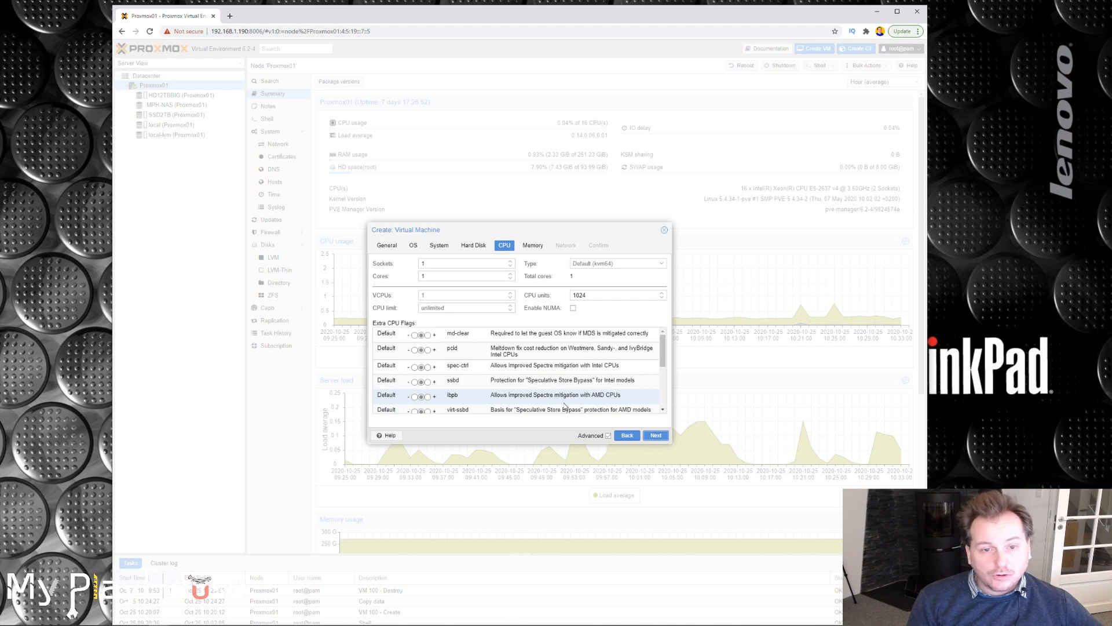
Give the virtual machine 4 CPU cores and 8192 MiB of memory.
{"action": "left_click", "coordinate": [510, 273]}
{"action": "left_click", "coordinate": [511, 274]}
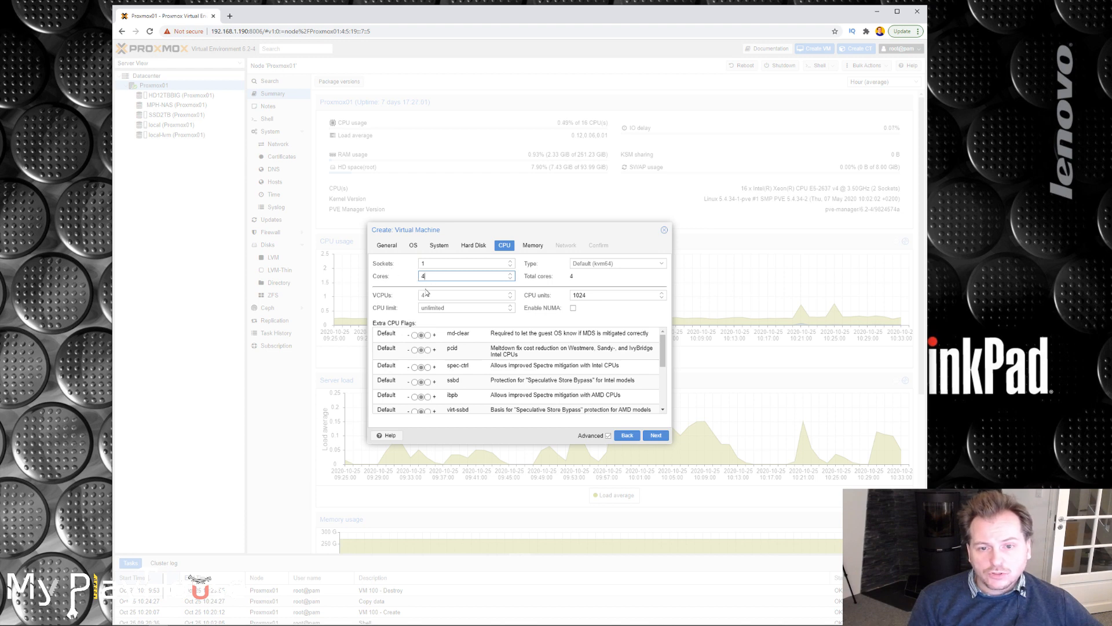
{"action": "left_click", "coordinate": [657, 436]}
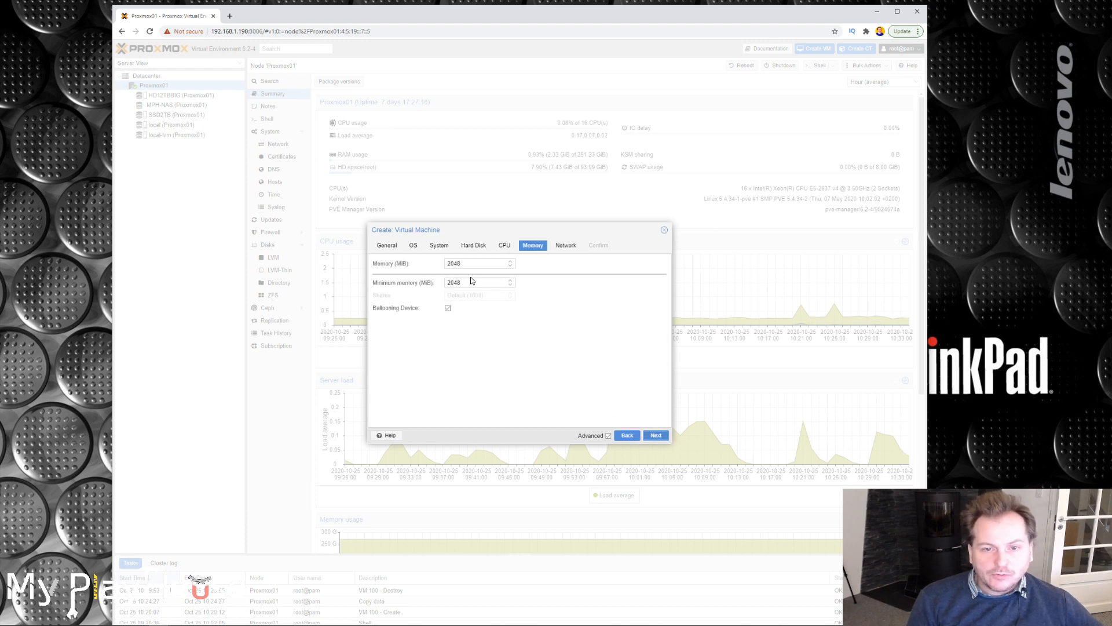
{"action": "double_click", "coordinate": [466, 261]}
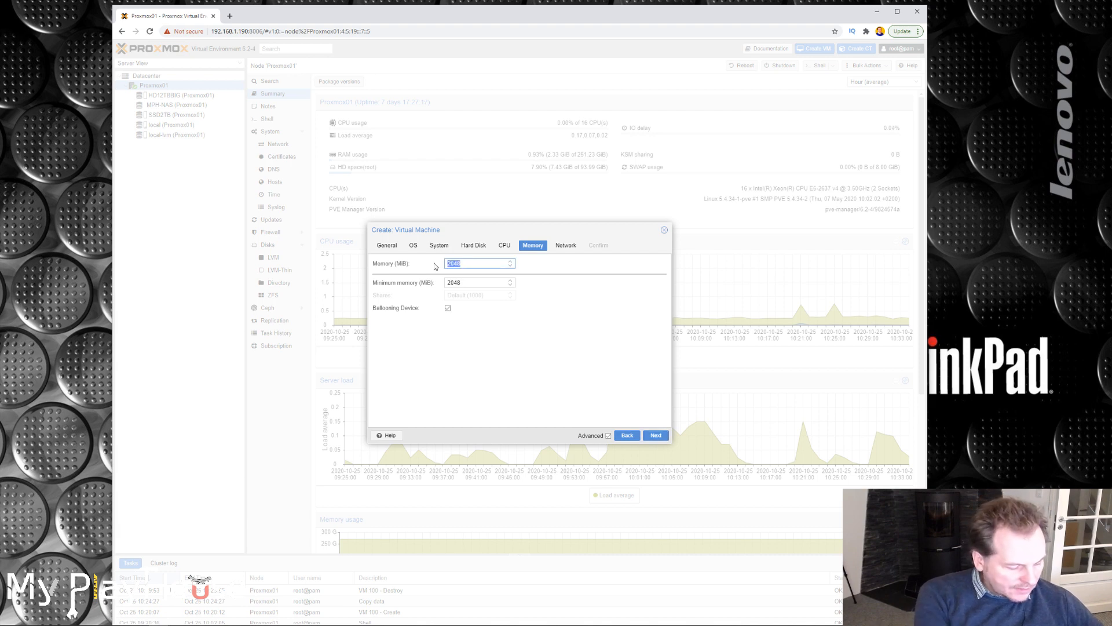
{"action": "type", "text": "8192"}
{"action": "left_click", "coordinate": [656, 435]}
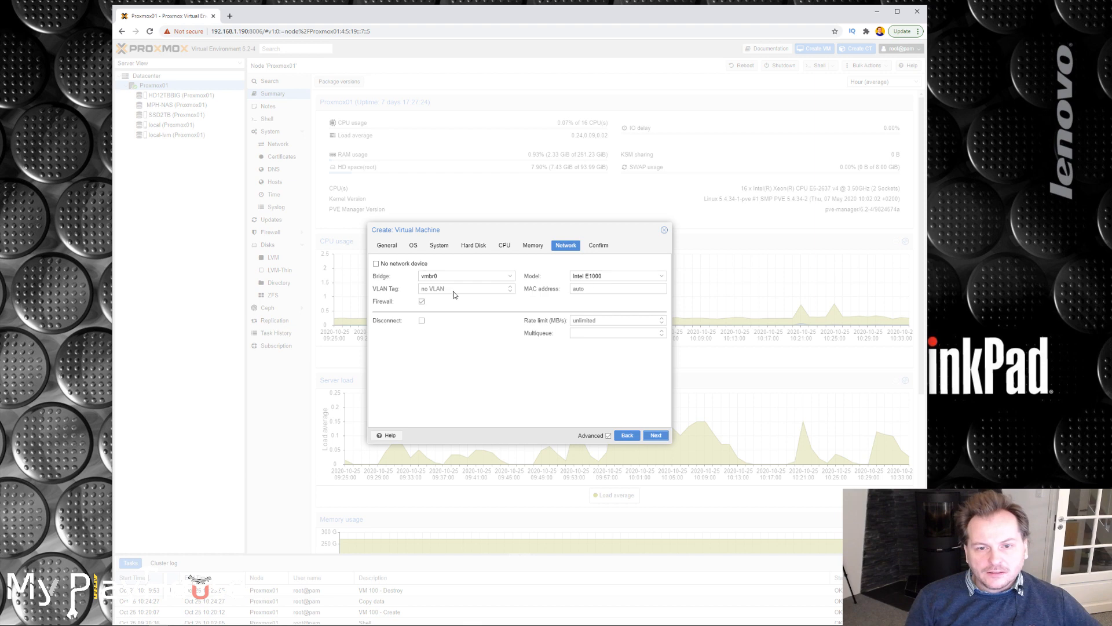
Accept the default network settings and finish creating the virtual machine.
{"action": "left_click", "coordinate": [657, 436]}
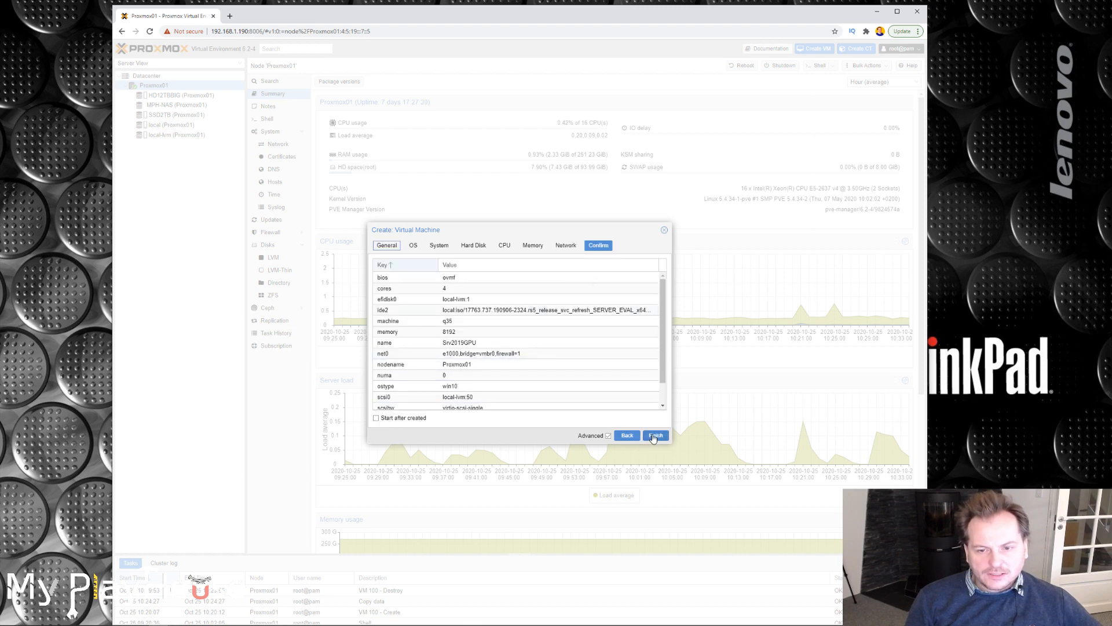
{"action": "left_click", "coordinate": [652, 436]}
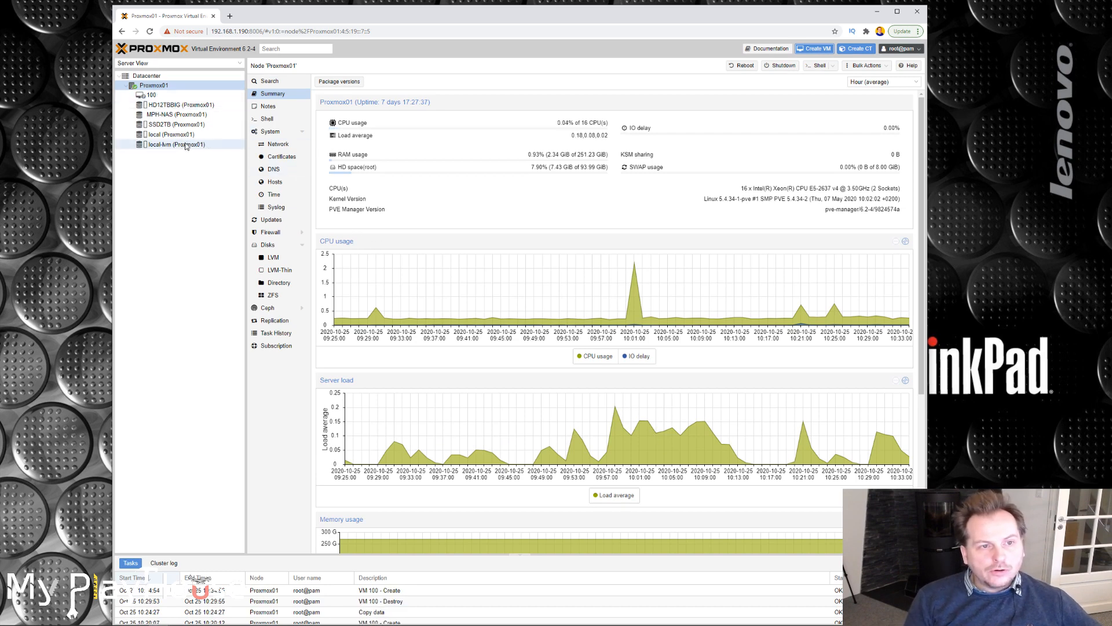
Set the boot order of virtual machine 100 (Srv2019GPU) to CD-ROM first, Disk 'scsi0' second and none third.
{"action": "left_click", "coordinate": [163, 95]}
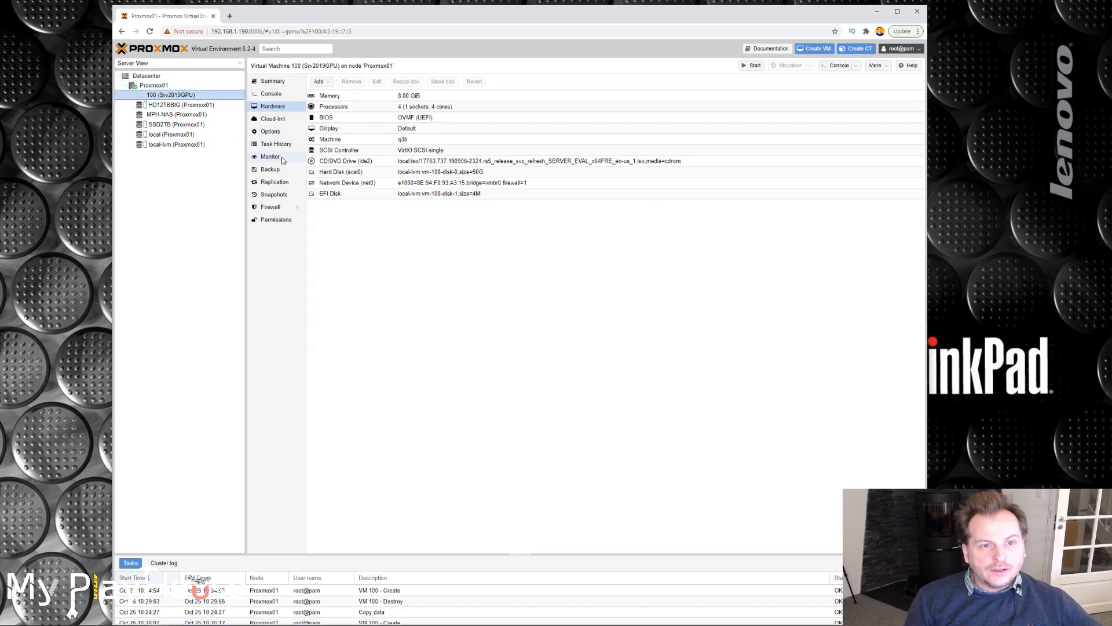
{"action": "left_click", "coordinate": [271, 132]}
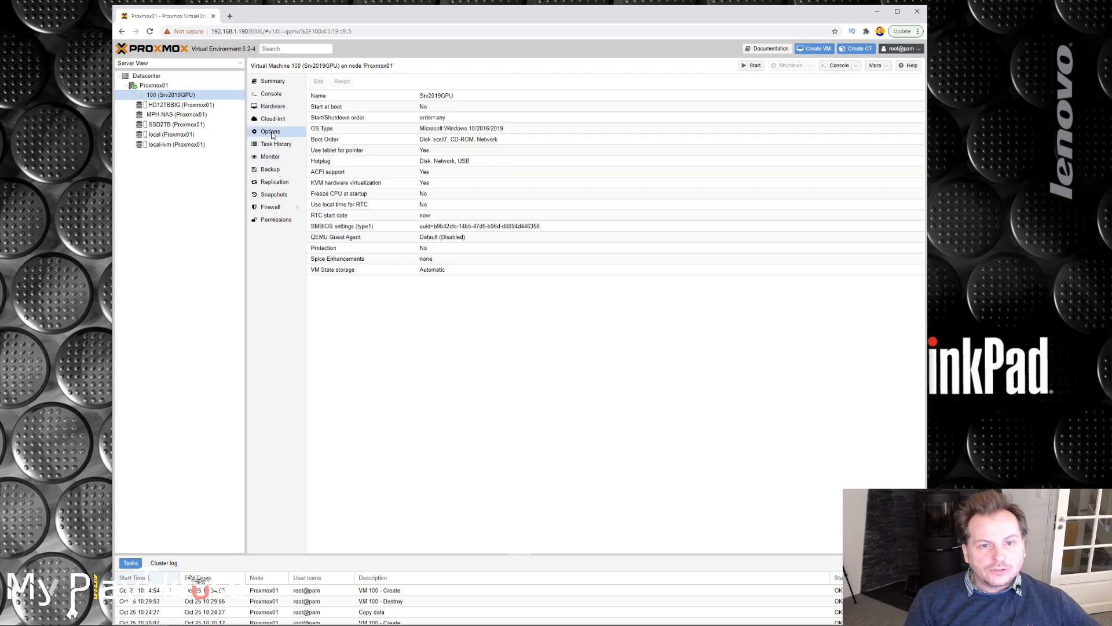
{"action": "left_click", "coordinate": [316, 139]}
{"action": "left_click", "coordinate": [318, 83]}
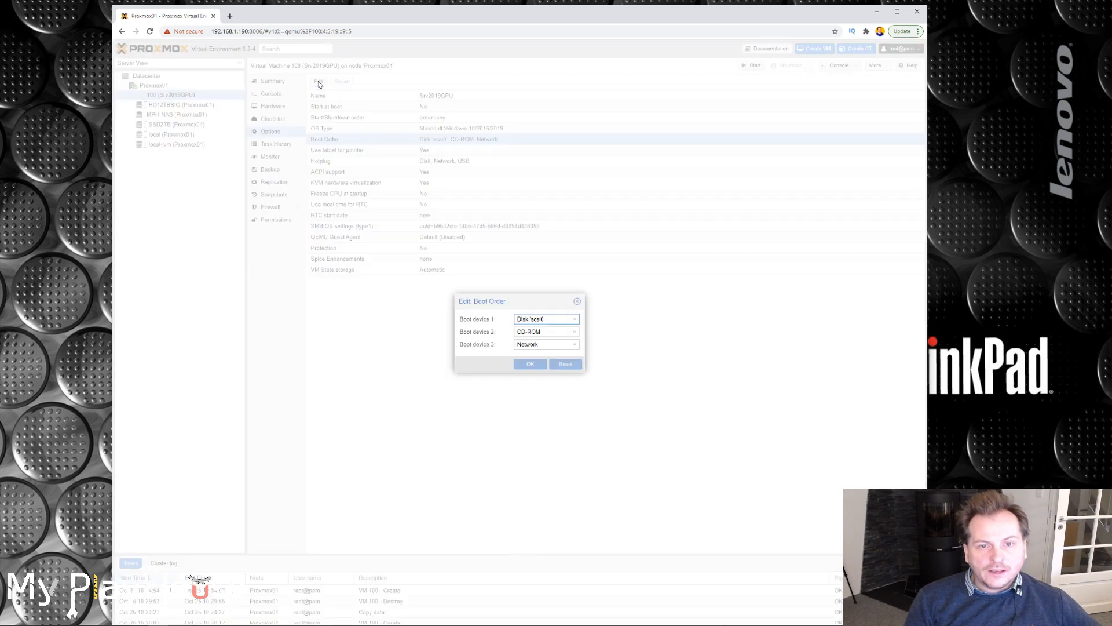
{"action": "left_click", "coordinate": [569, 321]}
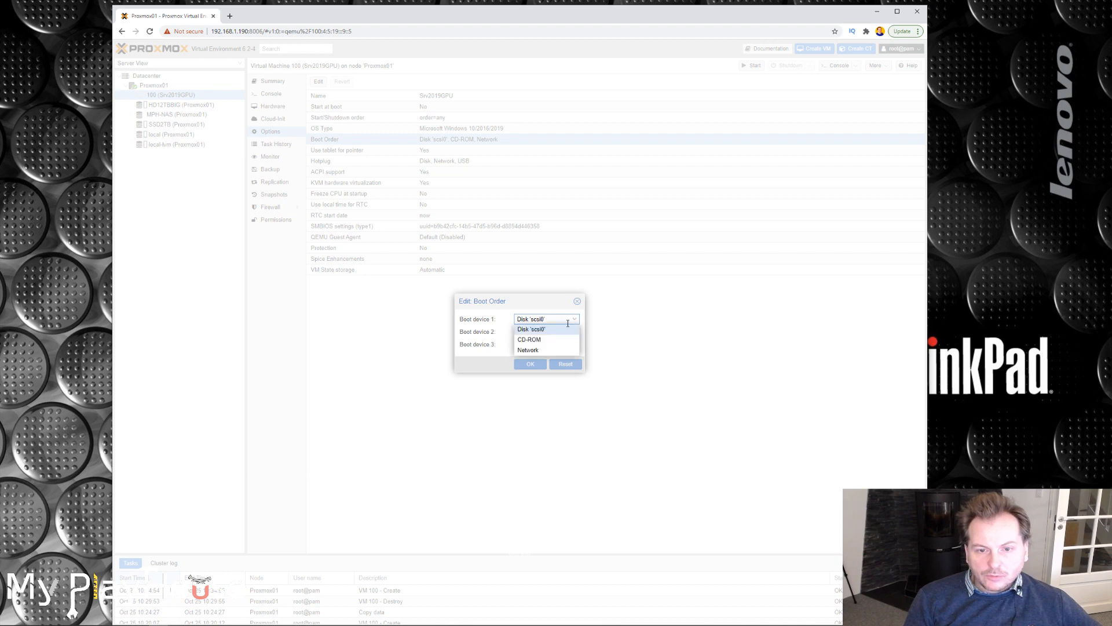
{"action": "left_click", "coordinate": [537, 341]}
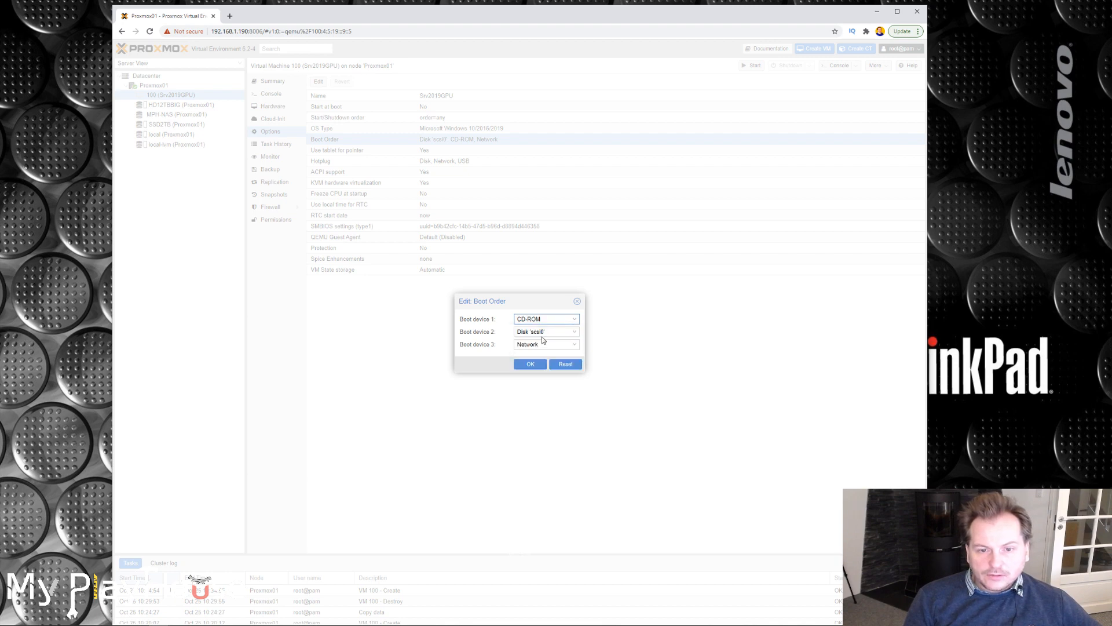
{"action": "left_click", "coordinate": [573, 345]}
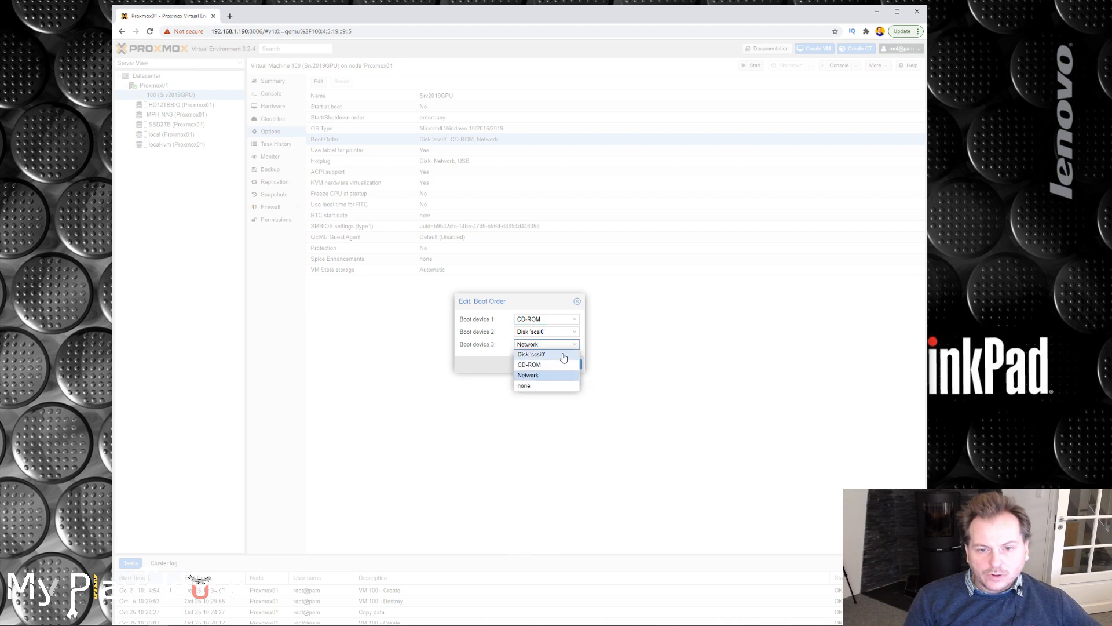
{"action": "left_click", "coordinate": [535, 386]}
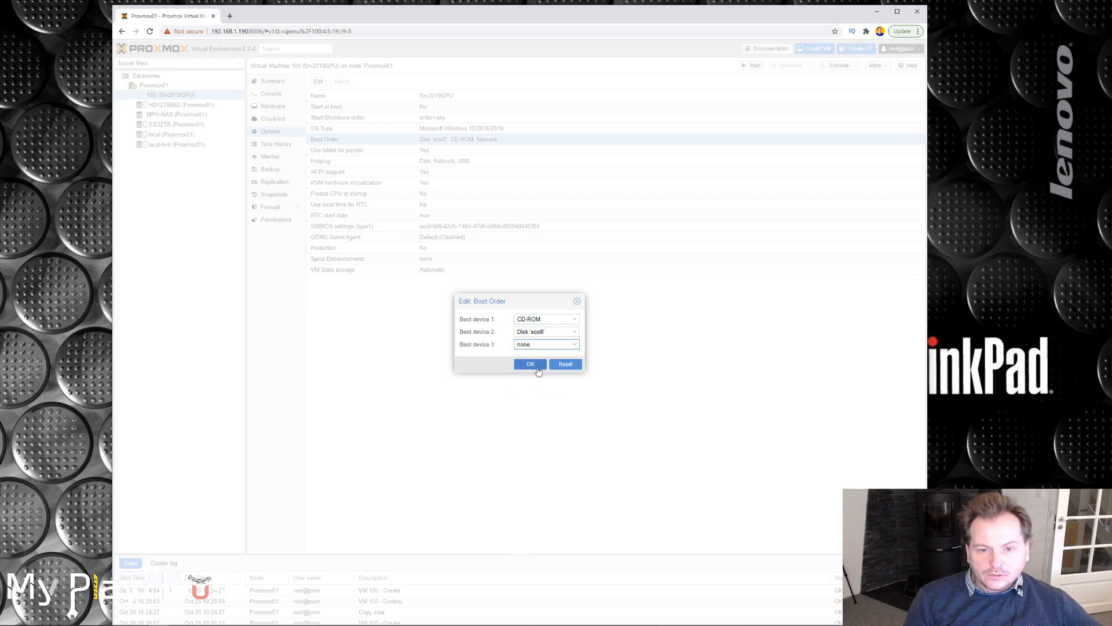
{"action": "left_click", "coordinate": [531, 365]}
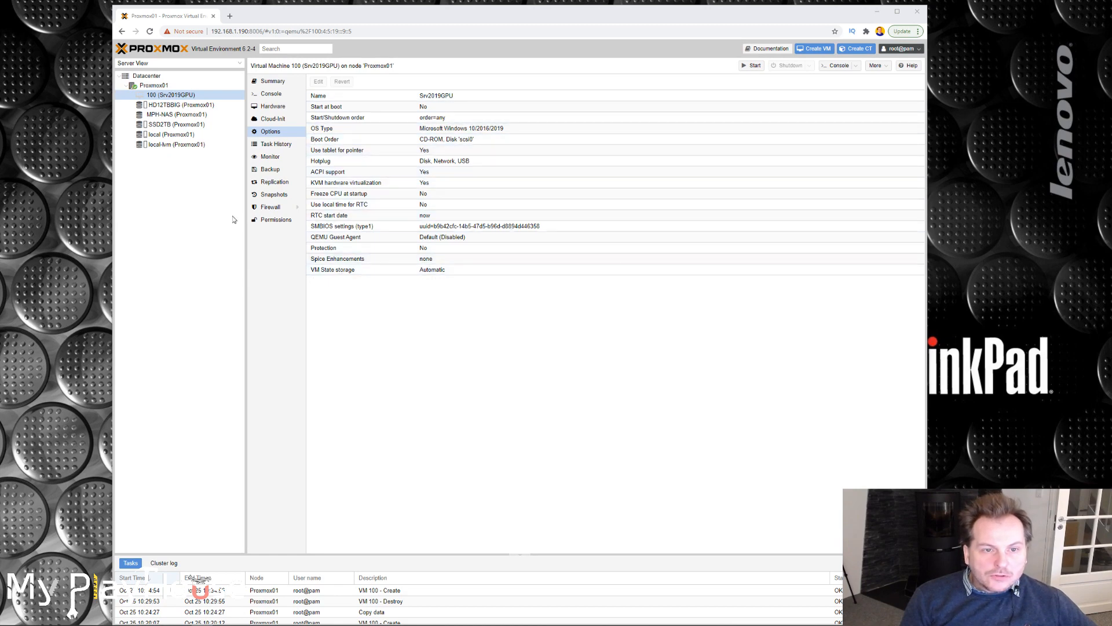
Review the virtual machine's hardware, and open the shell of the Proxmox01 node.
{"action": "left_click", "coordinate": [267, 108]}
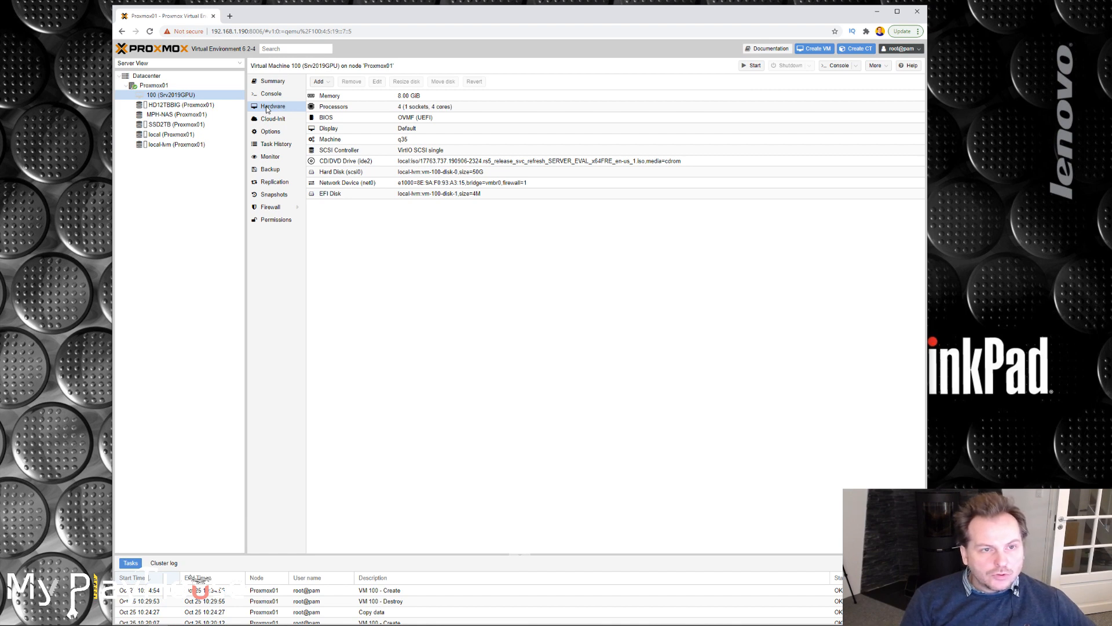
{"action": "left_click", "coordinate": [157, 87]}
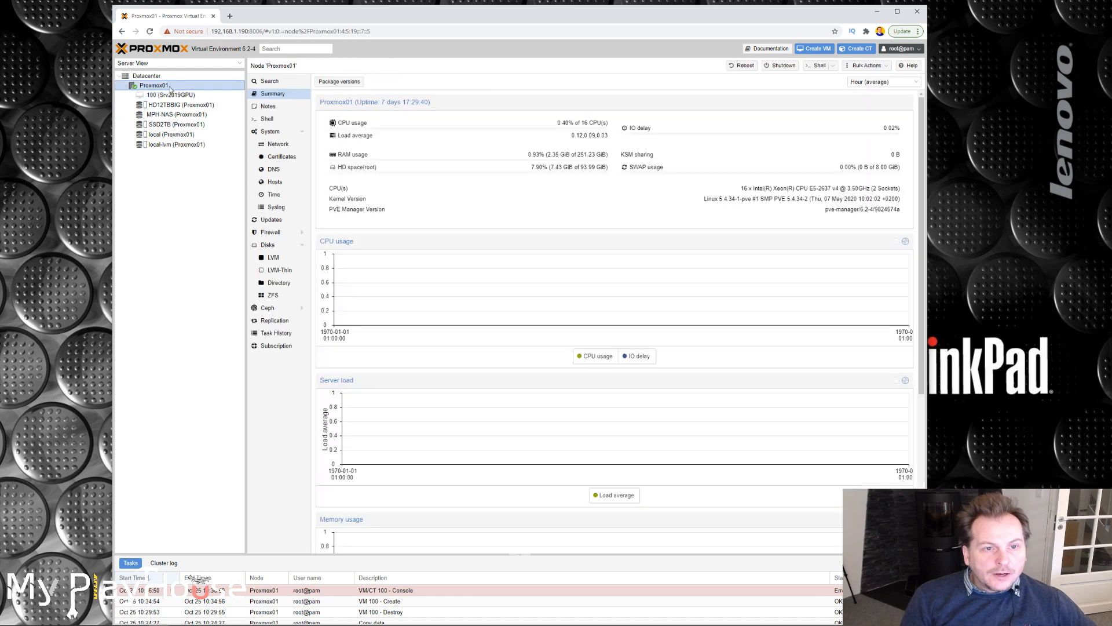
{"action": "left_click", "coordinate": [265, 120]}
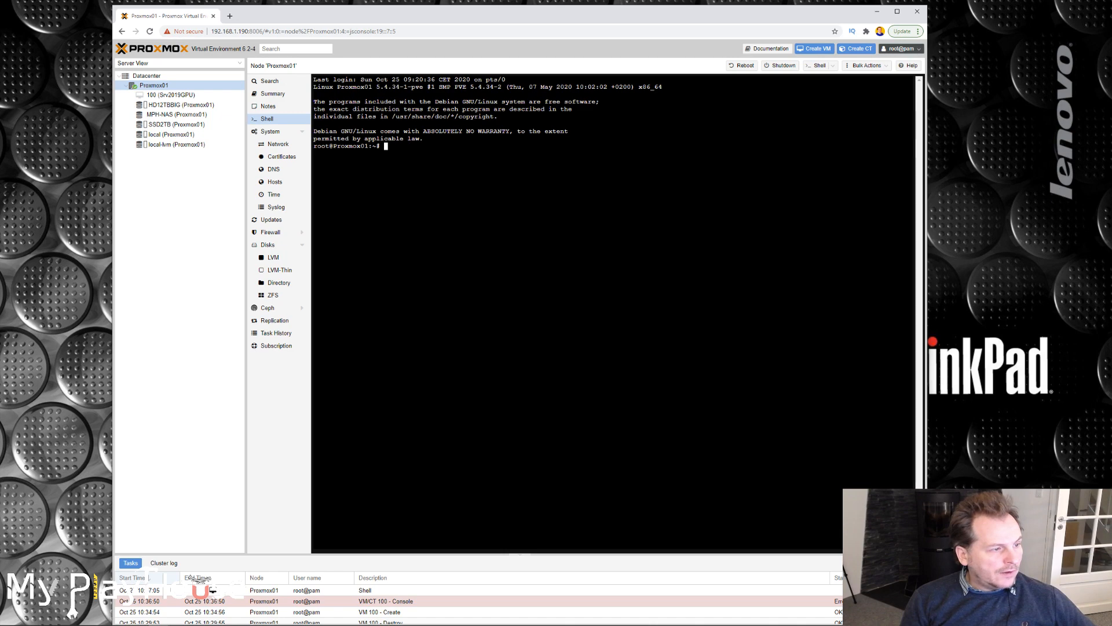
Open the virtual machine's configuration file /etc/pve/qemu-server/100.conf in nano.
{"action": "type", "text": "nano /etc/pve/qemu-server/<vmid>.conf"}
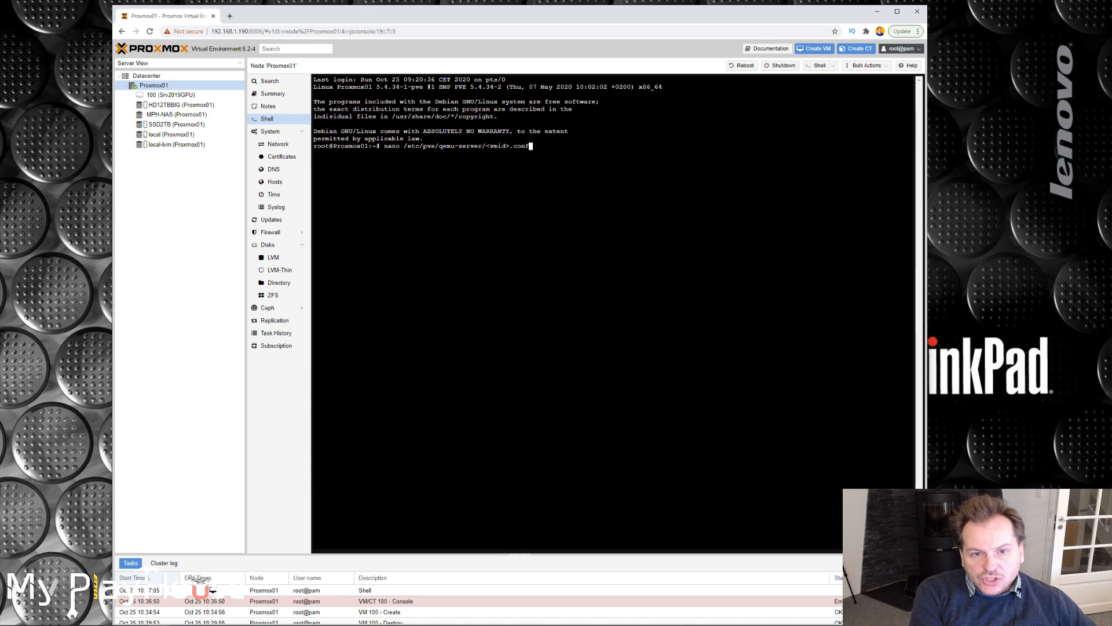
{"action": "left_click_drag", "start_coordinate": [485, 146], "coordinate": [502, 146]}
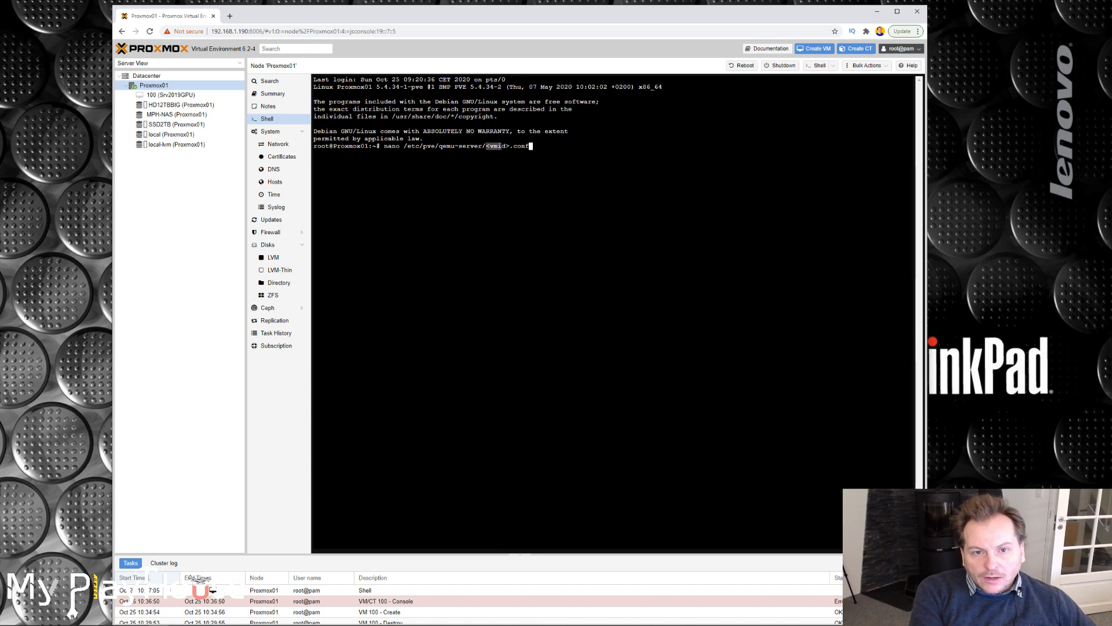
{"action": "key", "text": "Left"}
{"action": "key", "text": "Left"}
{"action": "key", "text": "Left"}
{"action": "key", "text": "Left"}
{"action": "key", "text": "Left"}
{"action": "key", "text": "Left"}
{"action": "key", "text": "BackSpace"}
{"action": "key", "text": "BackSpace"}
{"action": "key", "text": "BackSpace"}
{"action": "key", "text": "BackSpace"}
{"action": "key", "text": "BackSpace"}
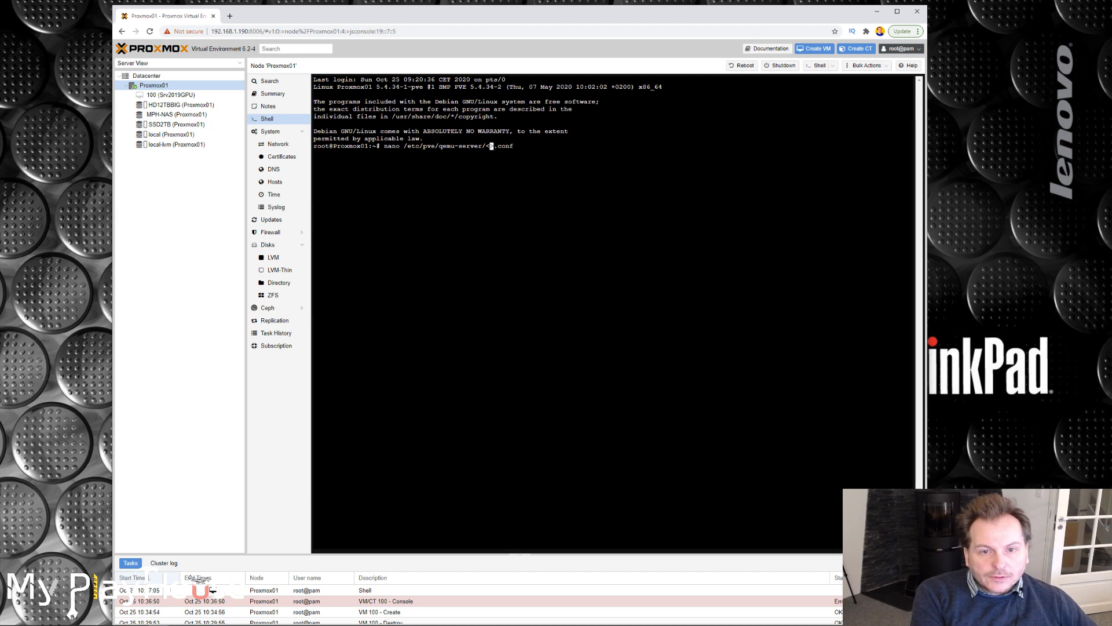
{"action": "key", "text": "Delete"}
{"action": "type", "text": "100"}
{"action": "key", "text": "Return"}
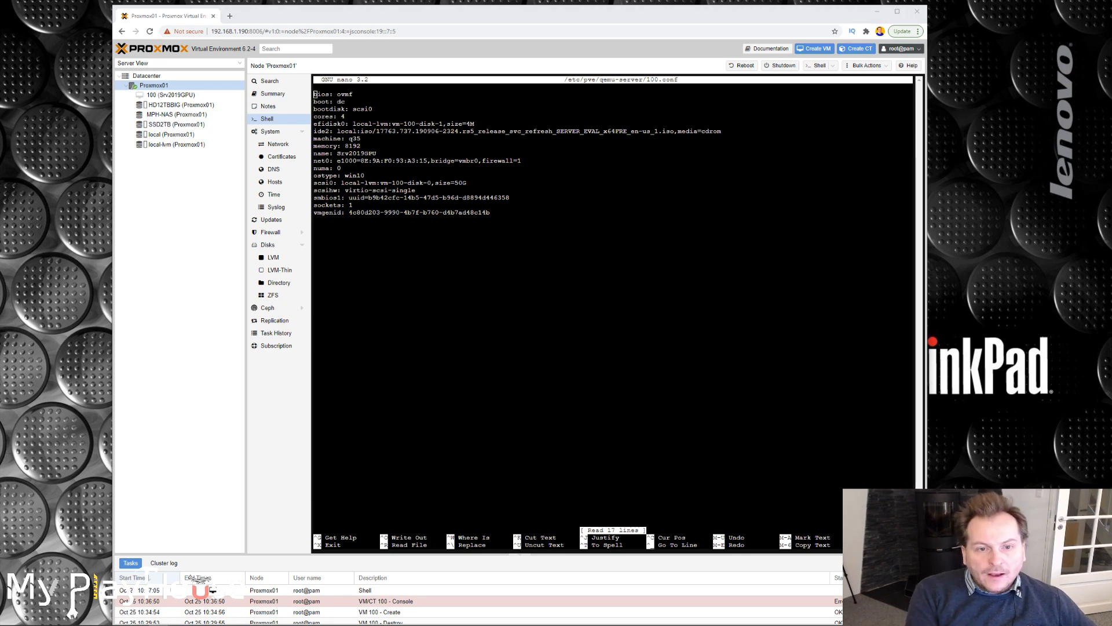
Append the lines machine: q35, cpu: host,hidden=1,flags=+pcid and args: -cpu 'host,+kvm_pv_unhalt,+kvm_pv_eoi,hv_vendor_id=NV43FIX,kvm=off' to the file.
{"action": "key", "text": "Down"}
{"action": "key", "text": "Down"}
{"action": "key", "text": "Down"}
{"action": "key", "text": "Down"}
{"action": "key", "text": "Down"}
{"action": "key", "text": "Down"}
{"action": "key", "text": "Down"}
{"action": "key", "text": "Down"}
{"action": "key", "text": "Down"}
{"action": "key", "text": "Down"}
{"action": "key", "text": "Down"}
{"action": "key", "text": "Down"}
{"action": "key", "text": "Down"}
{"action": "key", "text": "Down"}
{"action": "key", "text": "Down"}
{"action": "key", "text": "Down"}
{"action": "key", "text": "Down"}
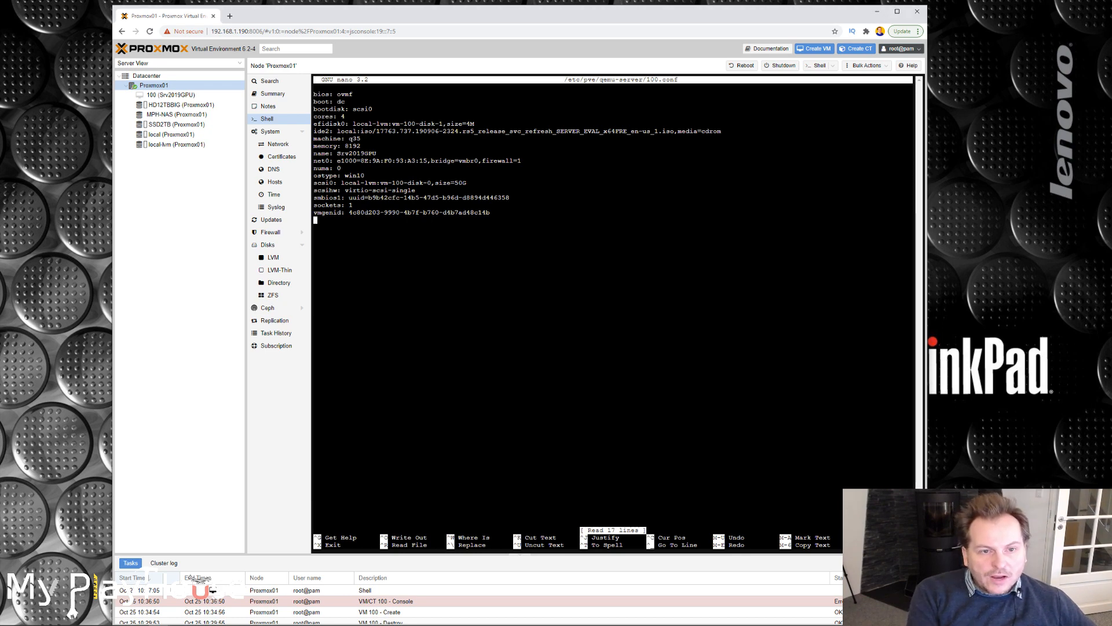
{"action": "key", "text": "Return"}
{"action": "type", "text": "machine: q35 cpu: host,hidden=1,flags=+pcid args: -cpu 'host,+kvm_pv_unhalt,+kvm_pv_eoi,hv_vendor_id=NV43FIX,kvm=off'"}
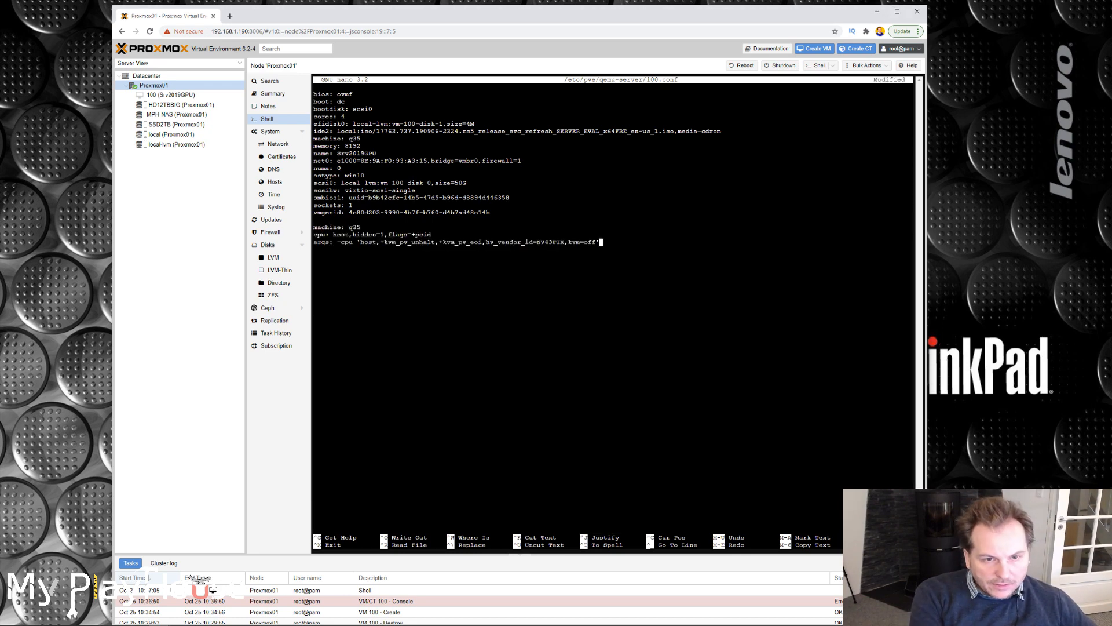
Delete the duplicate machine: q35 line and the blank lines around the appended settings.
{"action": "left_click_drag", "start_coordinate": [313, 226], "coordinate": [361, 227]}
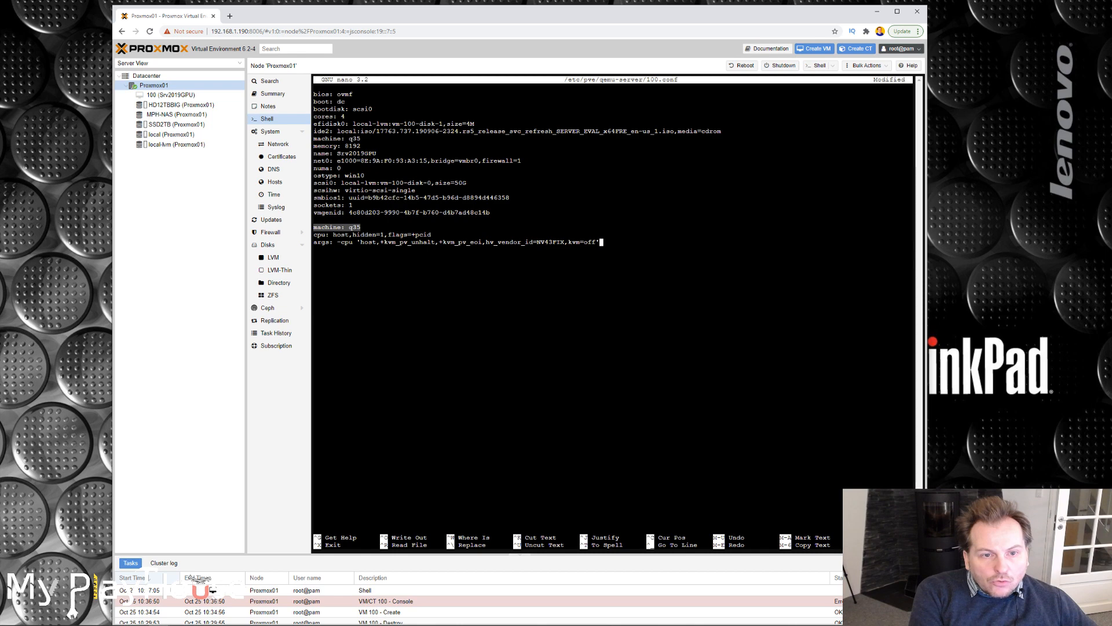
{"action": "left_click_drag", "start_coordinate": [360, 138], "coordinate": [313, 138]}
{"action": "left_click_drag", "start_coordinate": [360, 227], "coordinate": [317, 227]}
{"action": "key", "text": "Up"}
{"action": "key", "text": "Up"}
{"action": "key", "text": "BackSpace"}
{"action": "key", "text": "BackSpace"}
{"action": "key", "text": "BackSpace"}
{"action": "key", "text": "BackSpace"}
{"action": "key", "text": "BackSpace"}
{"action": "key", "text": "BackSpace"}
{"action": "key", "text": "BackSpace"}
{"action": "key", "text": "BackSpace"}
{"action": "key", "text": "BackSpace"}
{"action": "key", "text": "BackSpace"}
{"action": "key", "text": "BackSpace"}
{"action": "key", "text": "BackSpace"}
{"action": "key", "text": "BackSpace"}
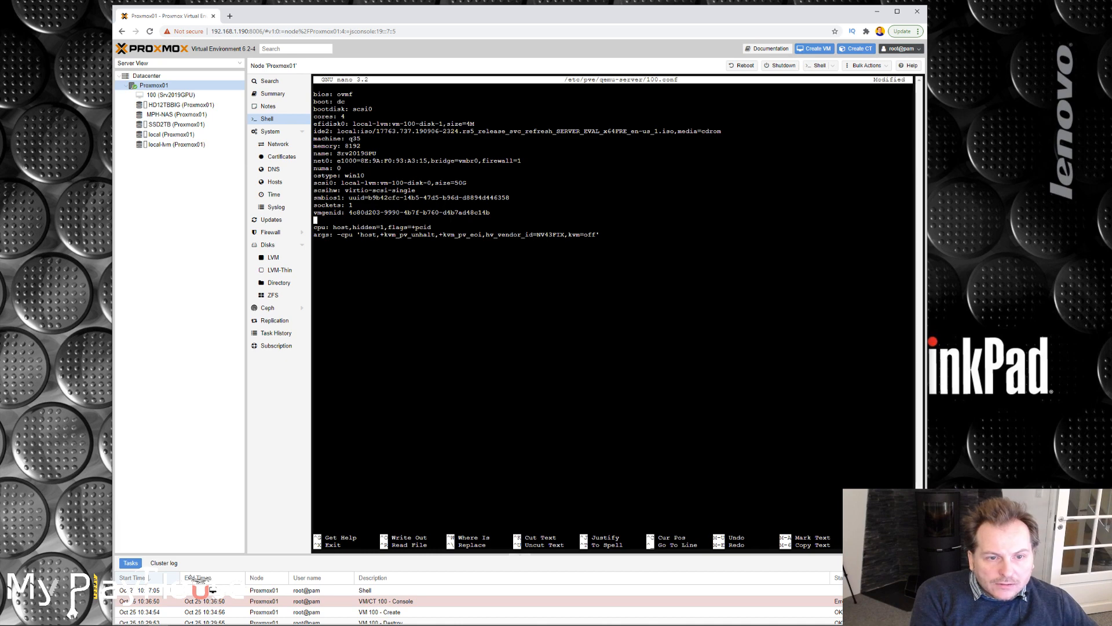
{"action": "key", "text": "Delete"}
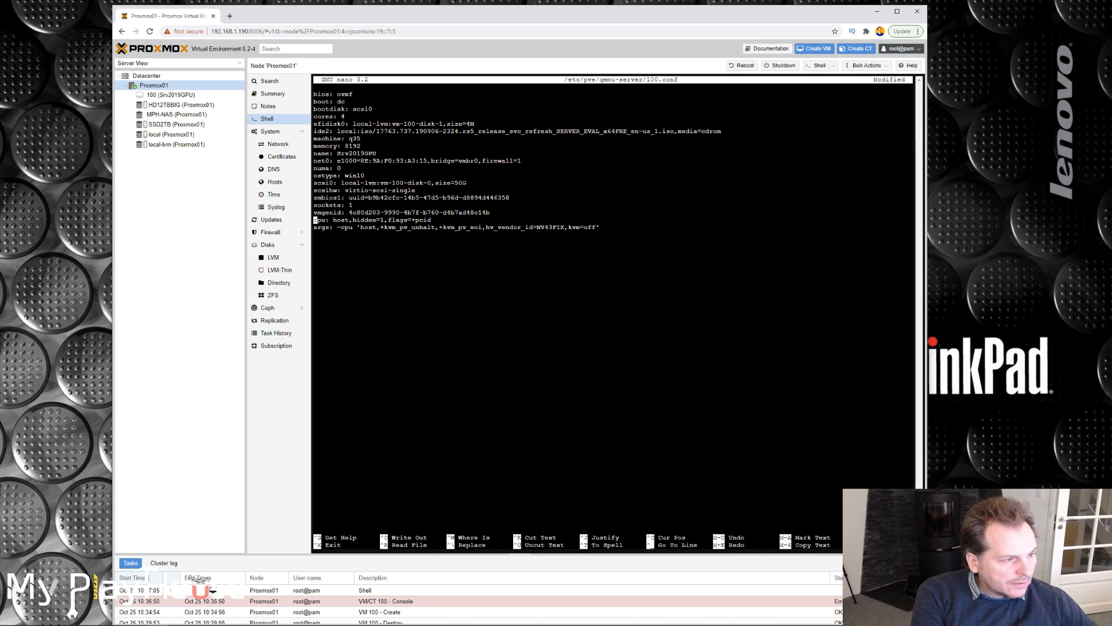
{"action": "key", "text": "Down"}
{"action": "key", "text": "Down"}
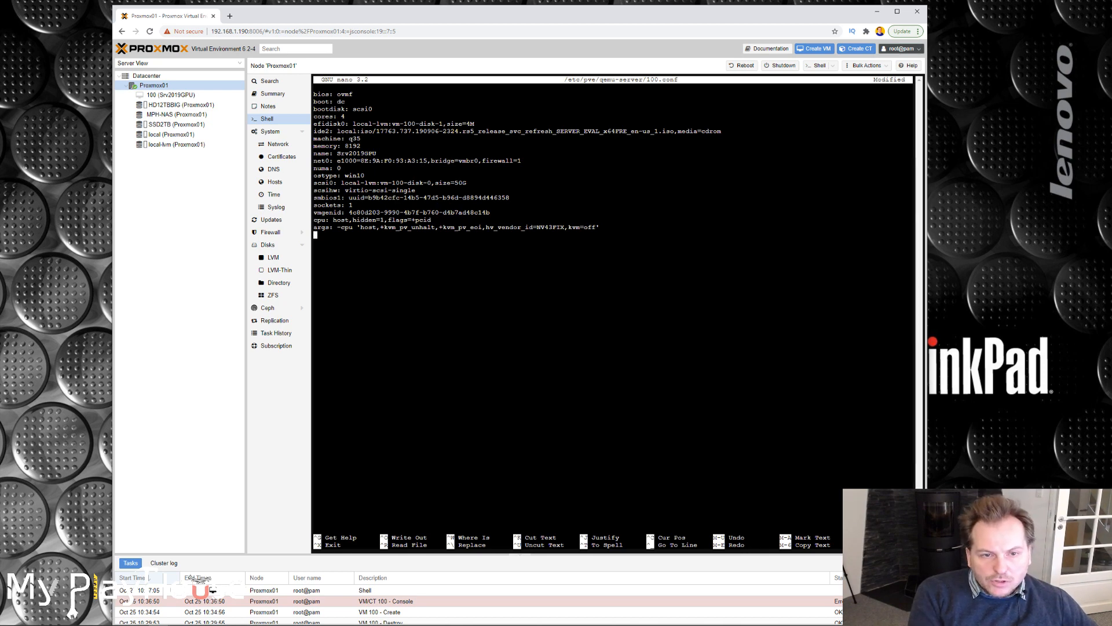
{"action": "key", "text": "BackSpace"}
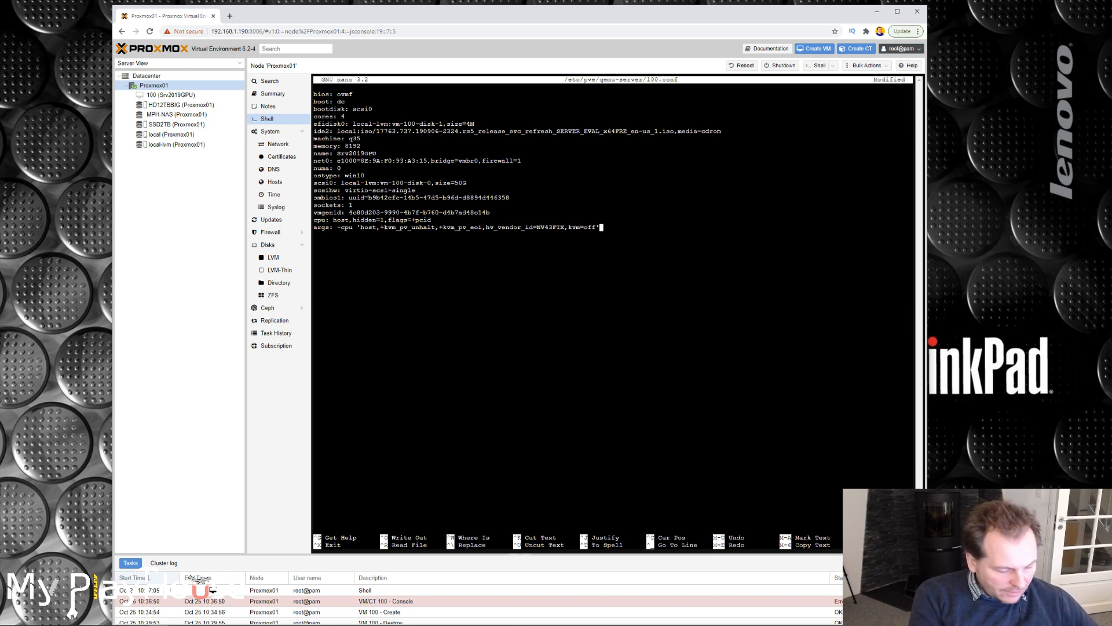
Save 100.conf under its existing name and exit nano.
{"action": "key", "text": "ctrl+o"}
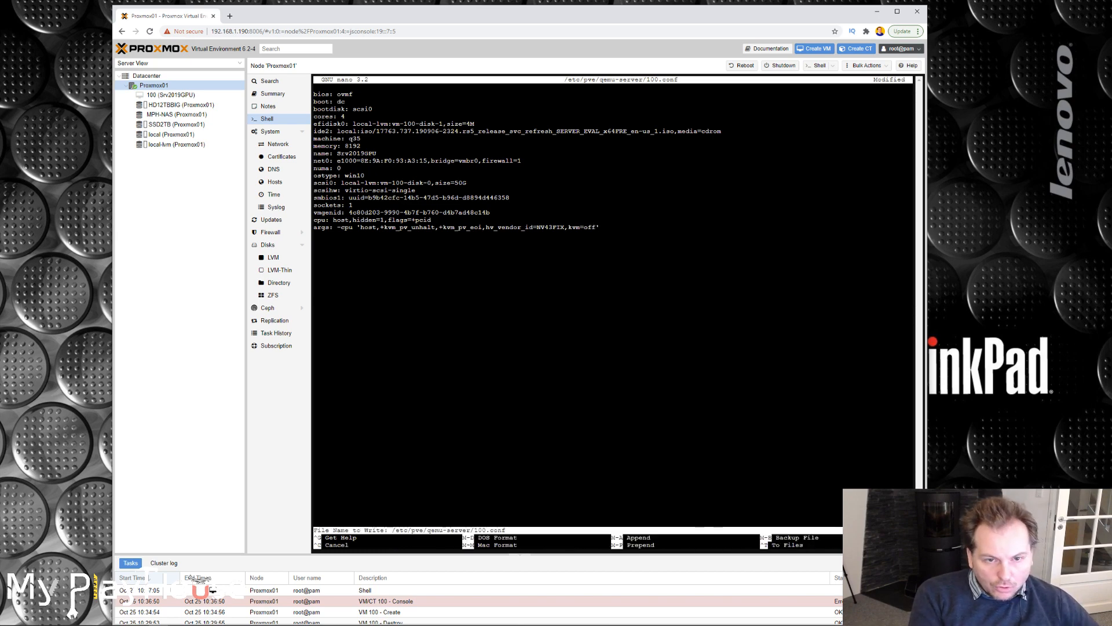
{"action": "key", "text": "Return"}
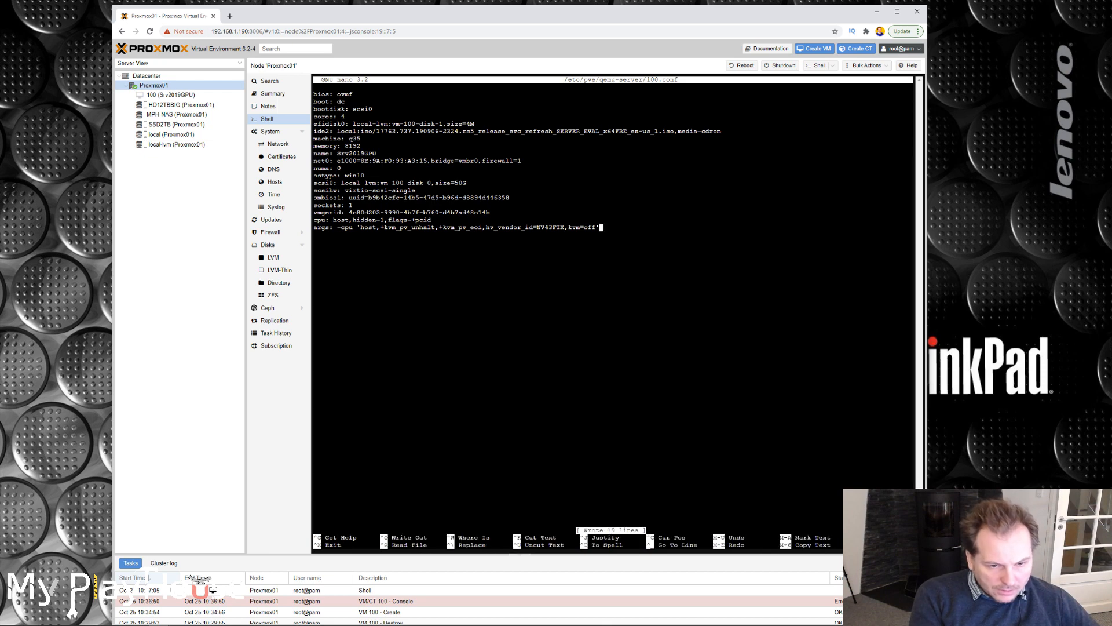
{"action": "key", "text": "ctrl+x"}
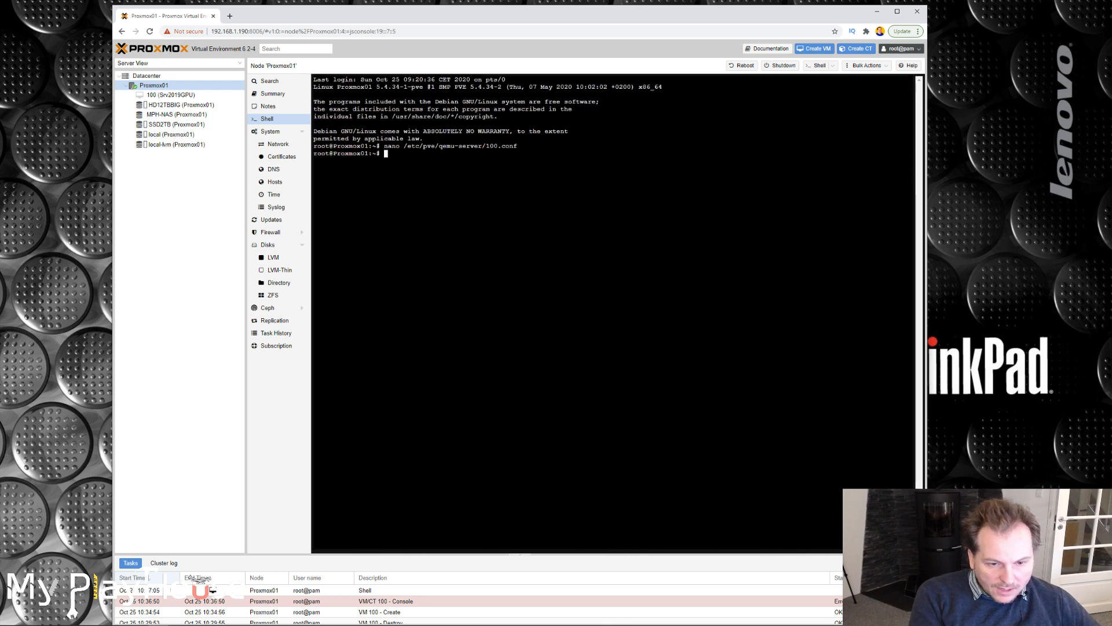
Reopen /etc/pve/qemu-server/100.conf in nano to check the saved cpu and args lines, and exit.
{"action": "key", "text": "Up"}
{"action": "key", "text": "Return"}
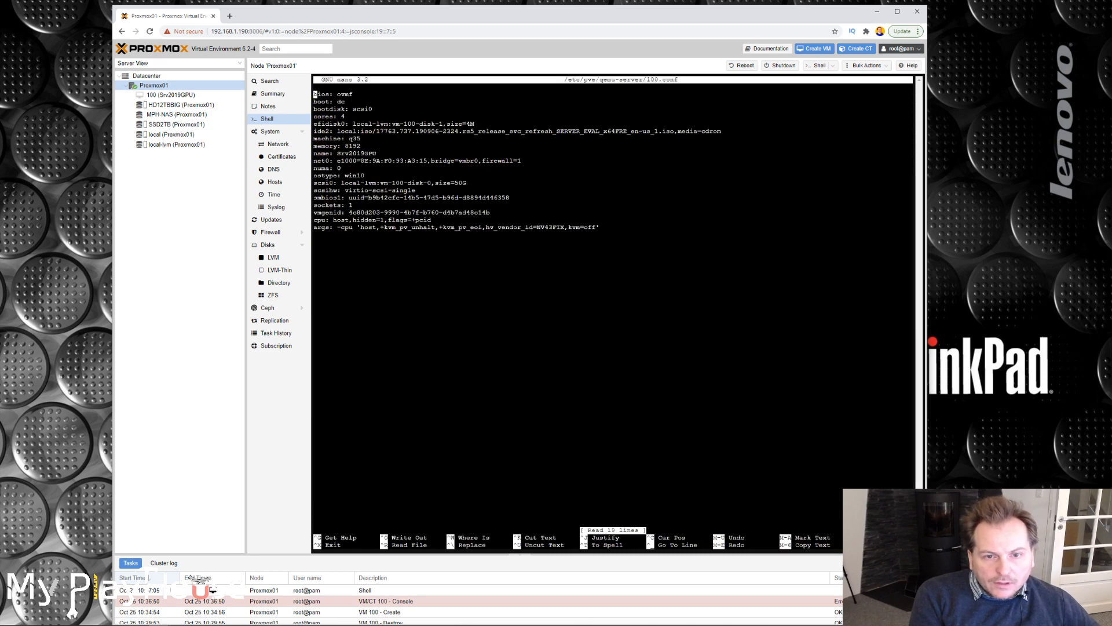
{"action": "key", "text": "ctrl+x"}
{"action": "key", "text": "Return"}
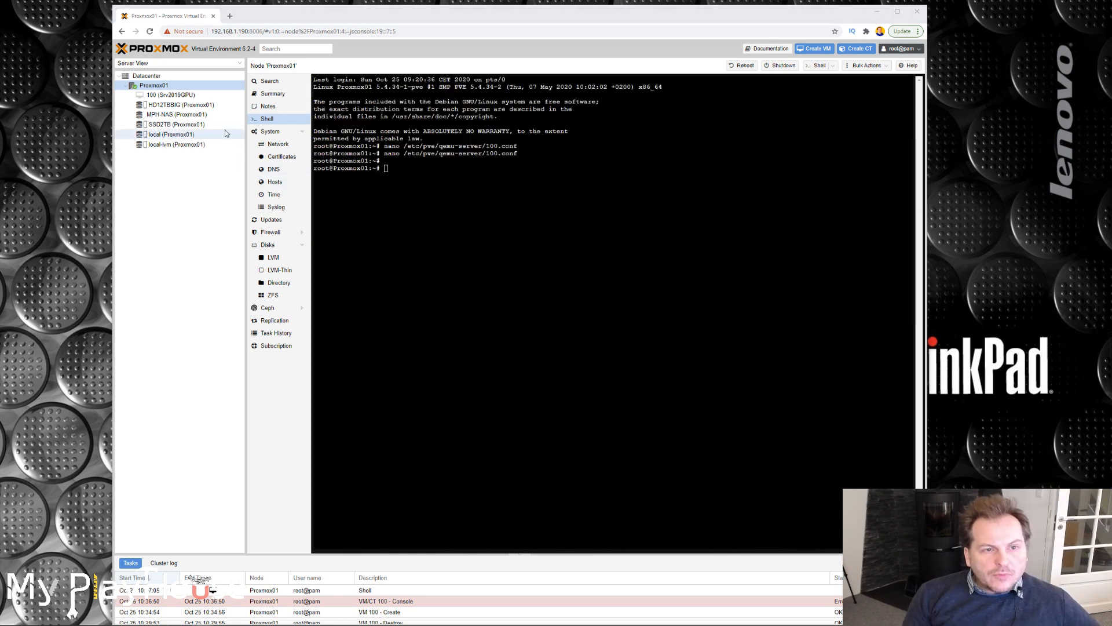
Try to add a PCI device to the hardware of virtual machine 100 (Srv2019GPU).
{"action": "left_click", "coordinate": [176, 96]}
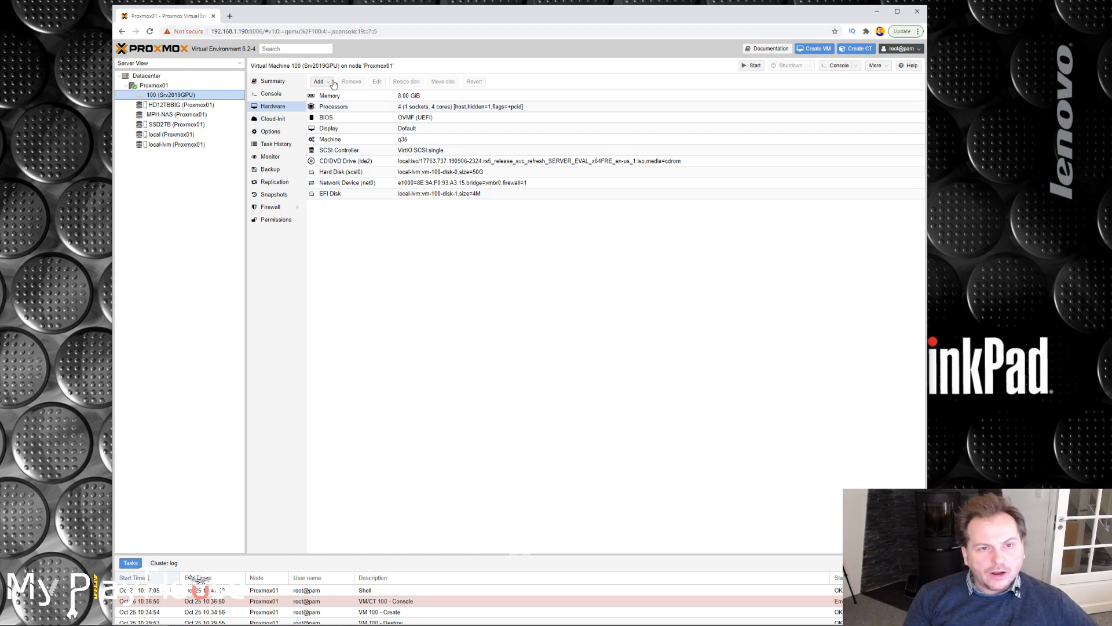
{"action": "left_click", "coordinate": [322, 83]}
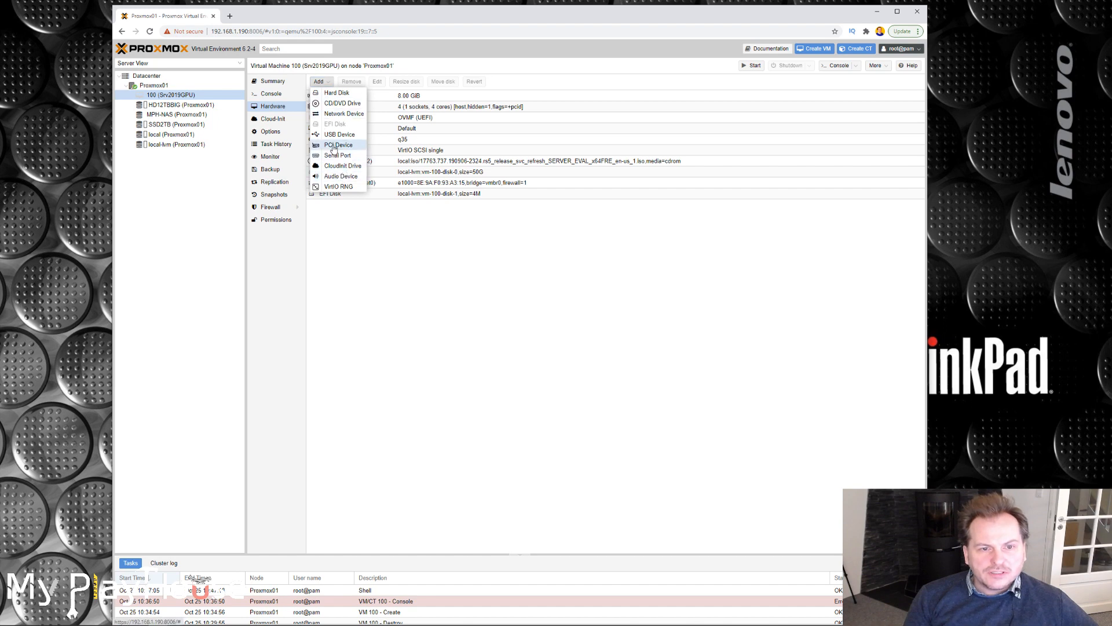
{"action": "left_click", "coordinate": [336, 145]}
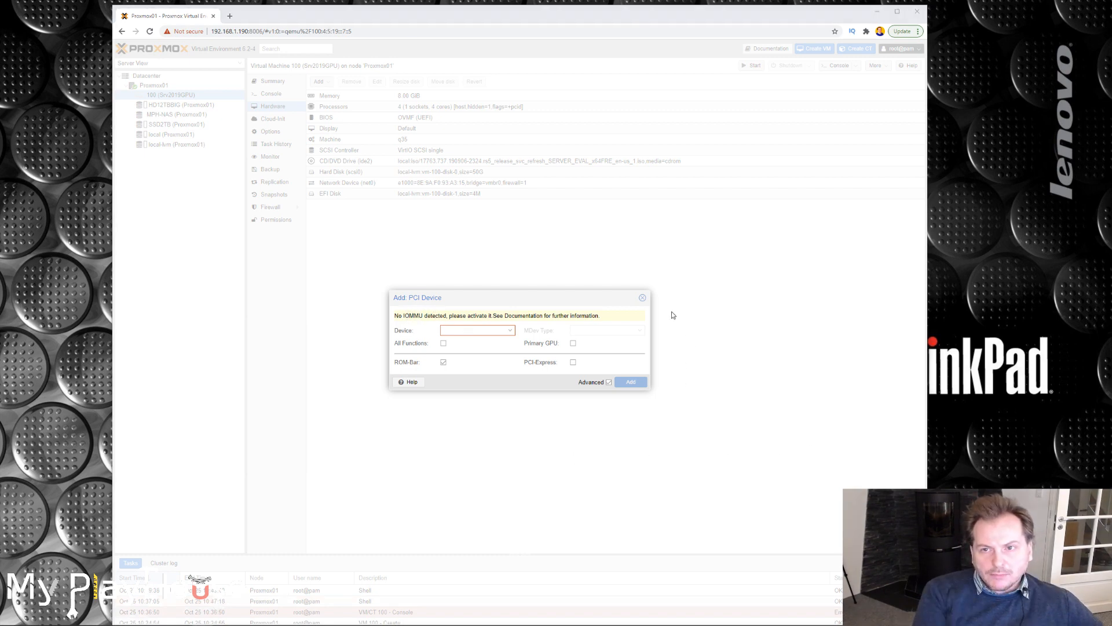
{"action": "left_click", "coordinate": [642, 300]}
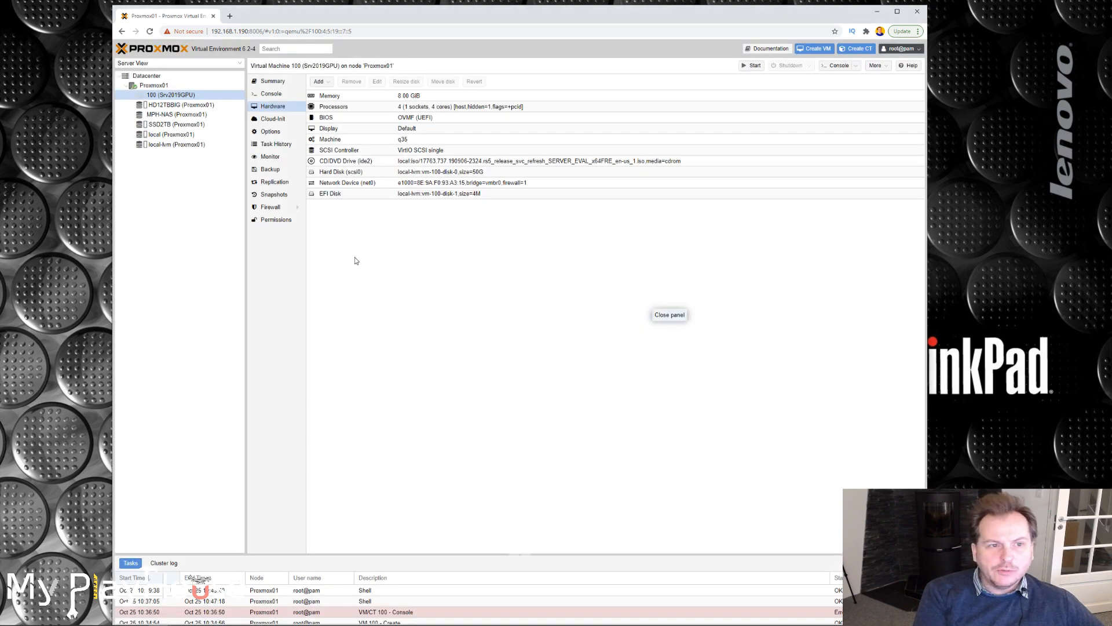
Reboot the Proxmox01 node and confirm the restart.
{"action": "left_click", "coordinate": [164, 86]}
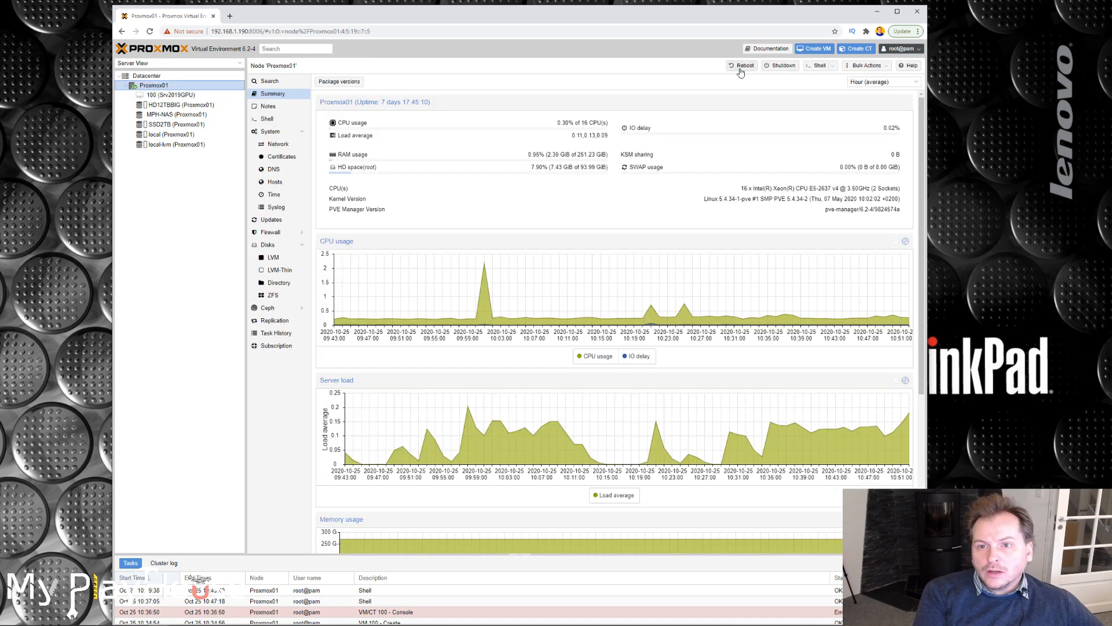
{"action": "left_click", "coordinate": [742, 66]}
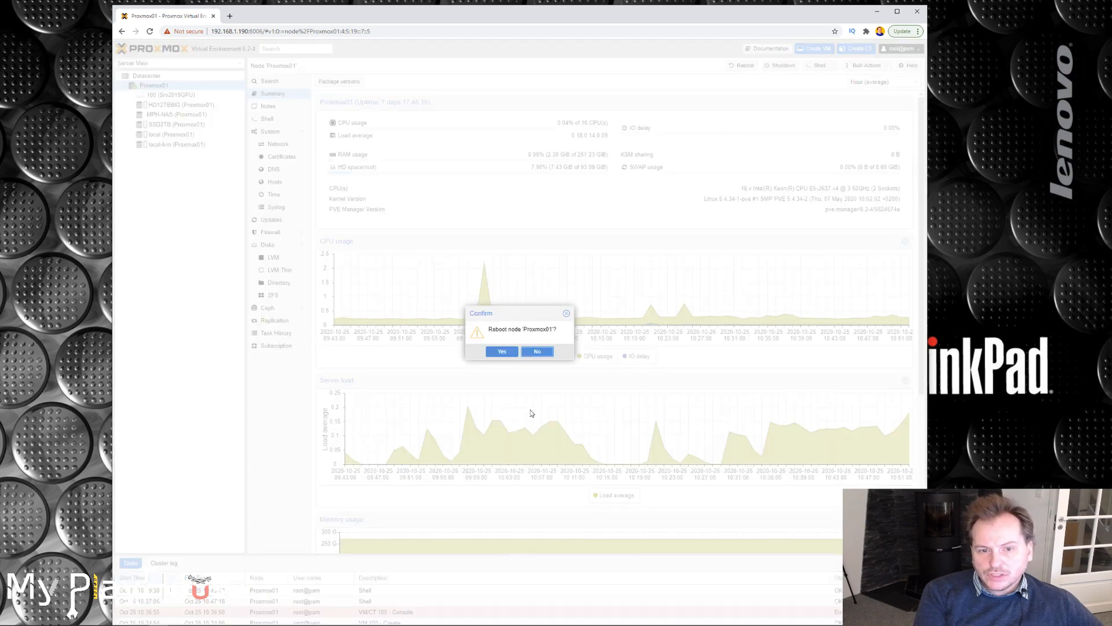
{"action": "left_click", "coordinate": [497, 351]}
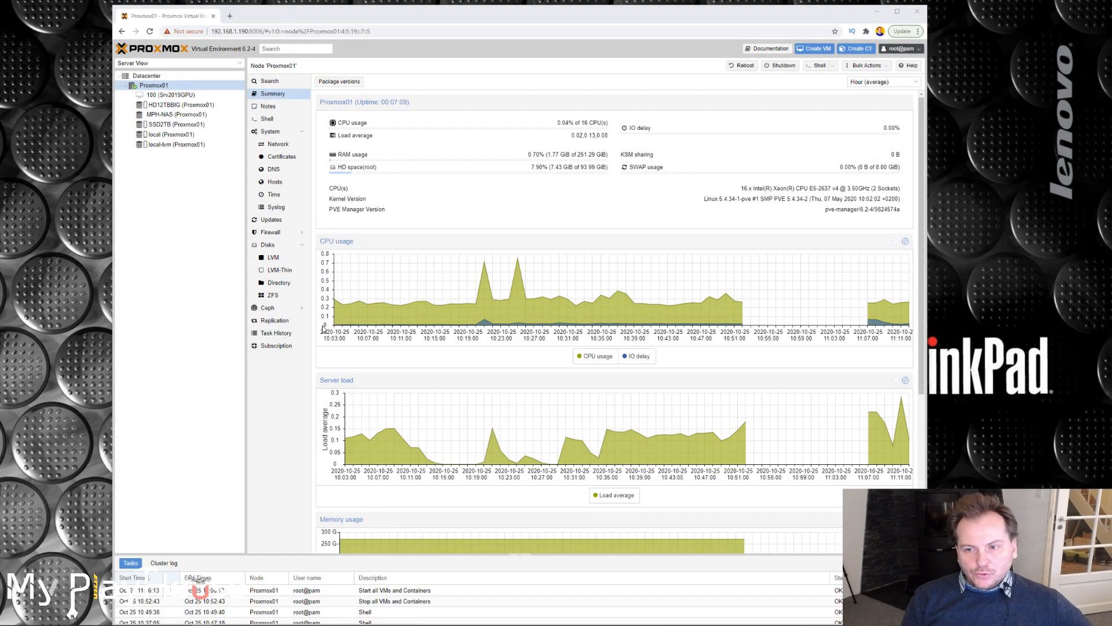
{"action": "mouse_move", "coordinate": [747, 311]}
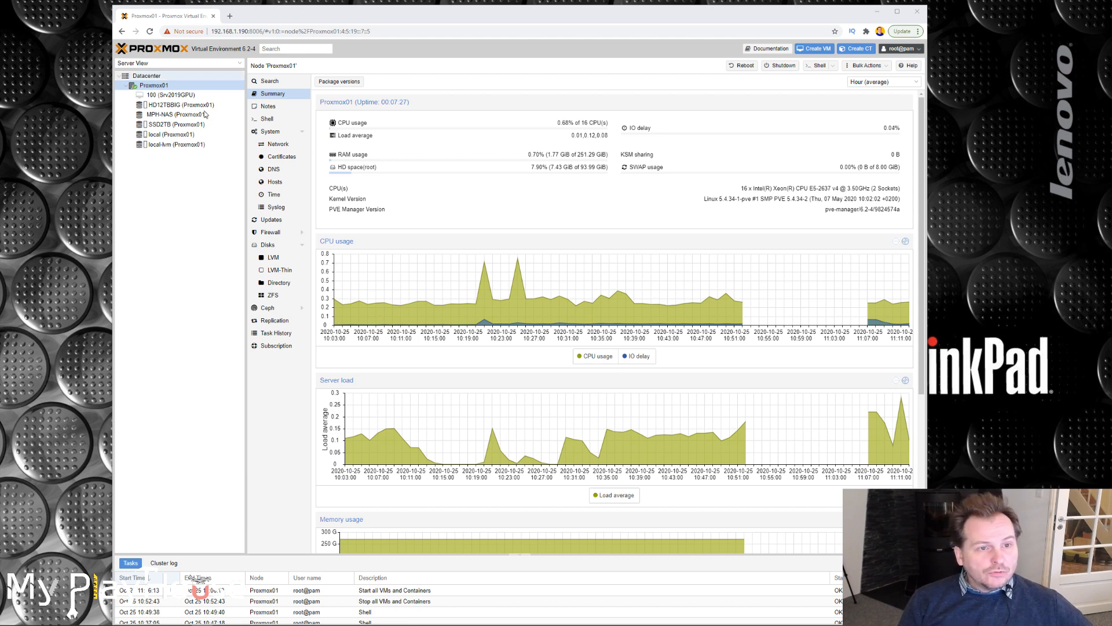
Add PCI device 0000:06:00.0 (Radeon RX 470/480) to virtual machine 100's hardware with All Functions and PCI-Express enabled.
{"action": "left_click", "coordinate": [161, 96]}
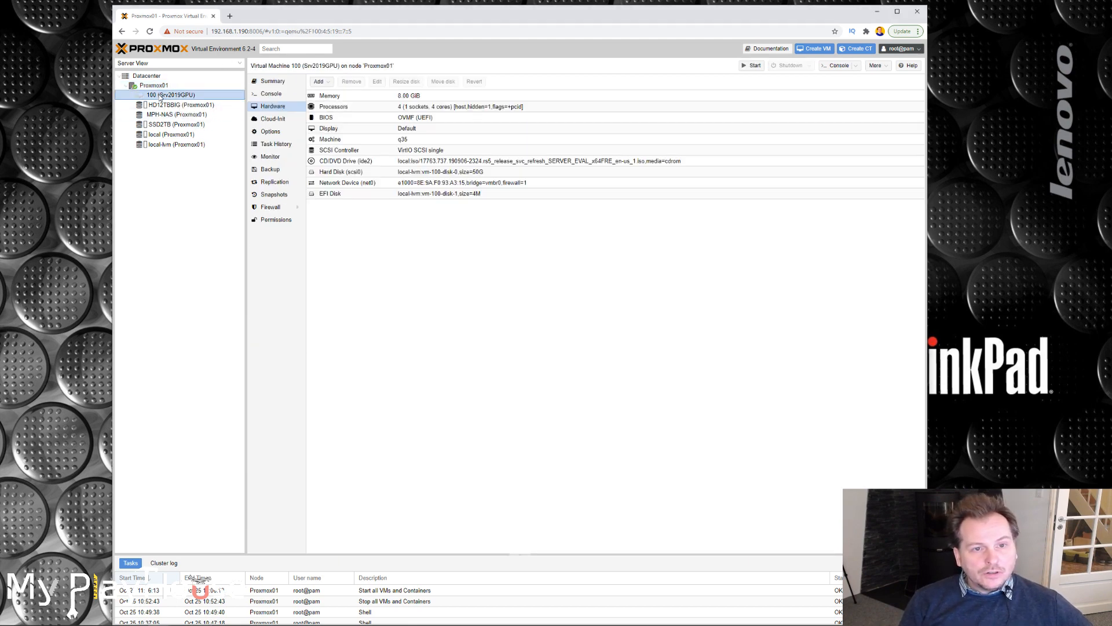
{"action": "left_click", "coordinate": [320, 83]}
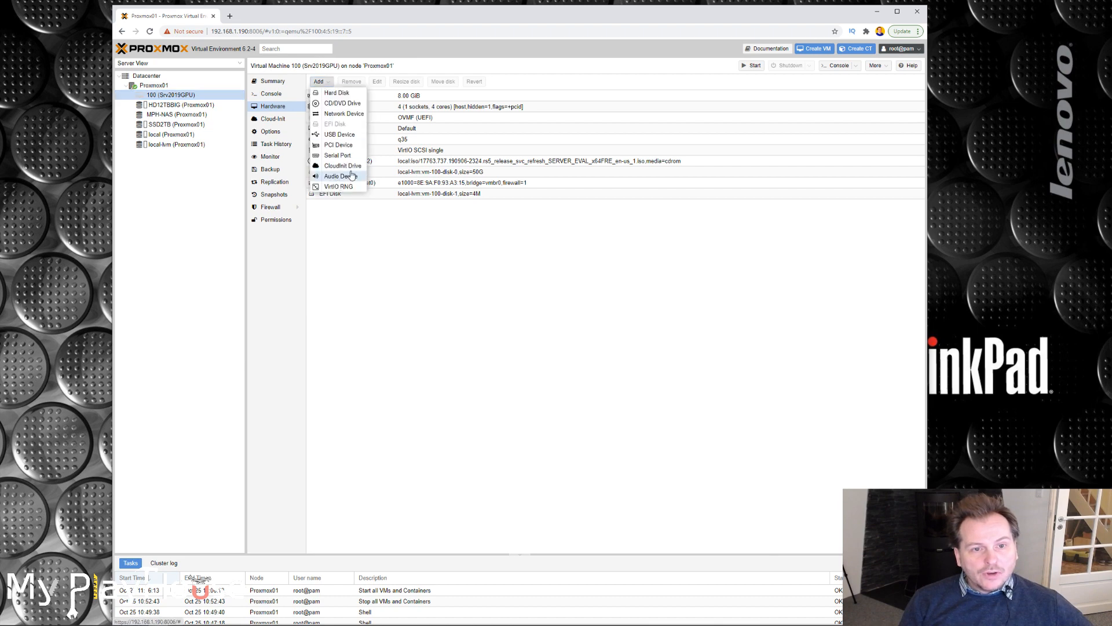
{"action": "left_click", "coordinate": [335, 145]}
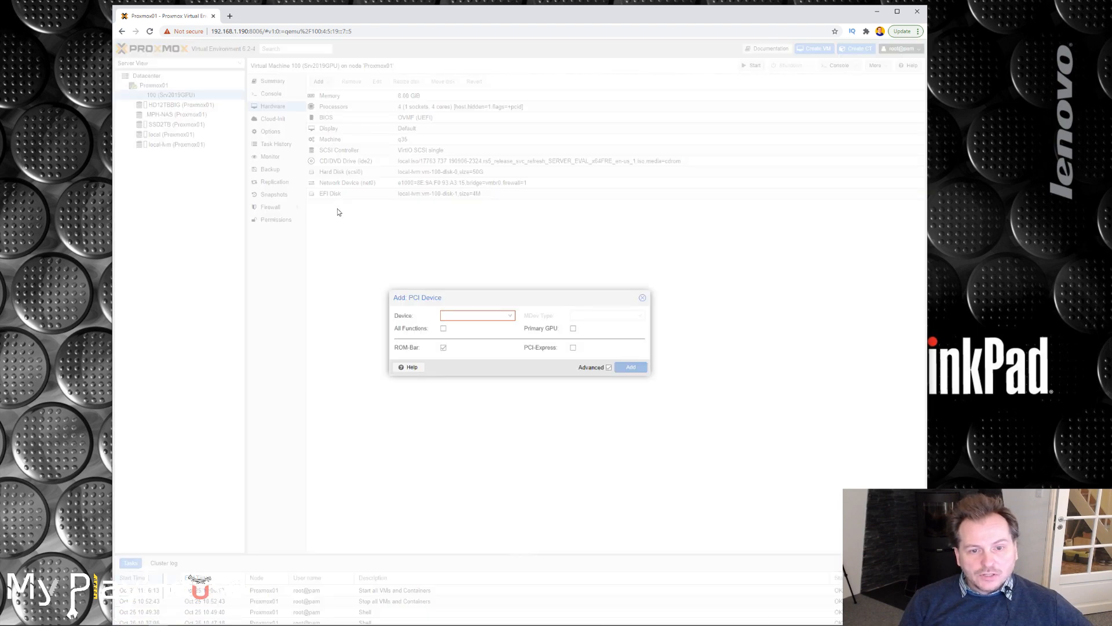
{"action": "left_click", "coordinate": [510, 316]}
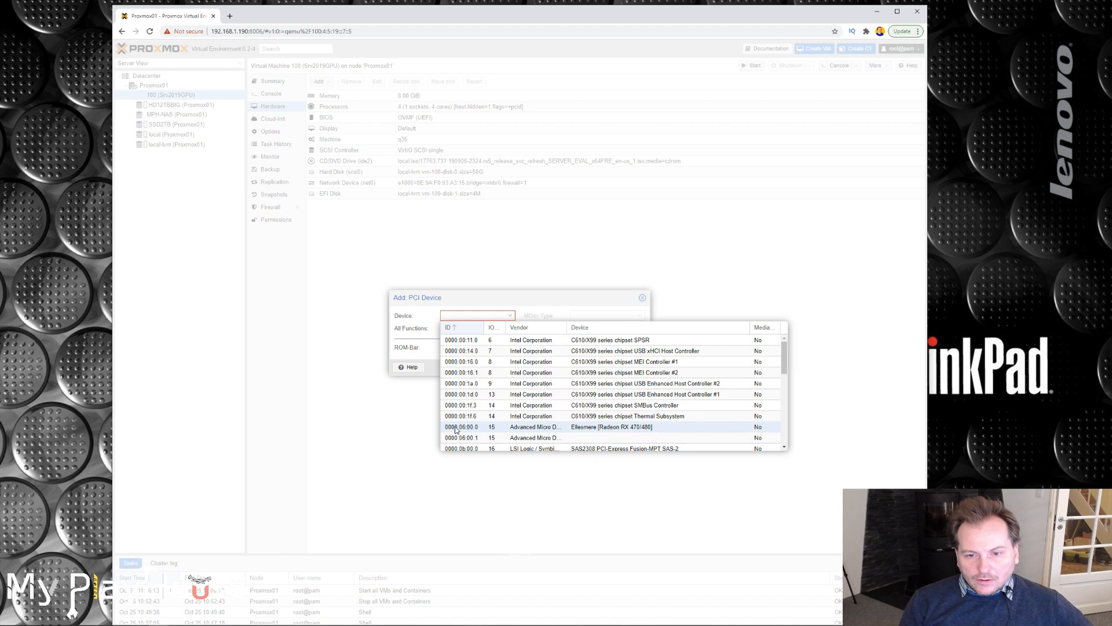
{"action": "scroll", "coordinate": [456, 430], "scroll_direction": "down", "scroll_amount": 6}
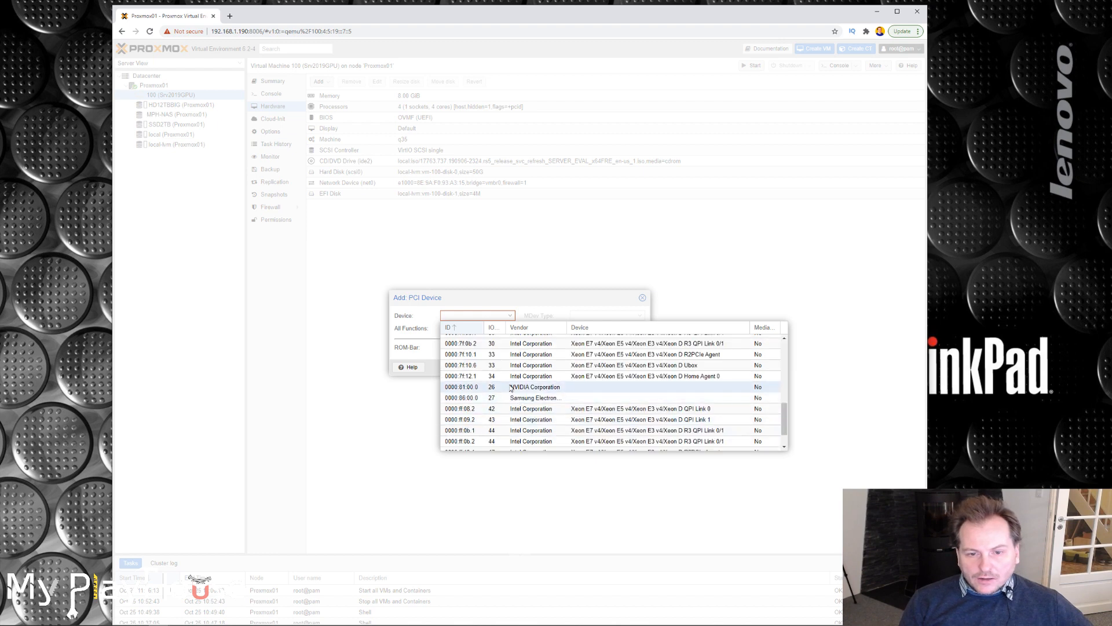
{"action": "scroll", "coordinate": [786, 413], "scroll_direction": "up", "scroll_amount": 6}
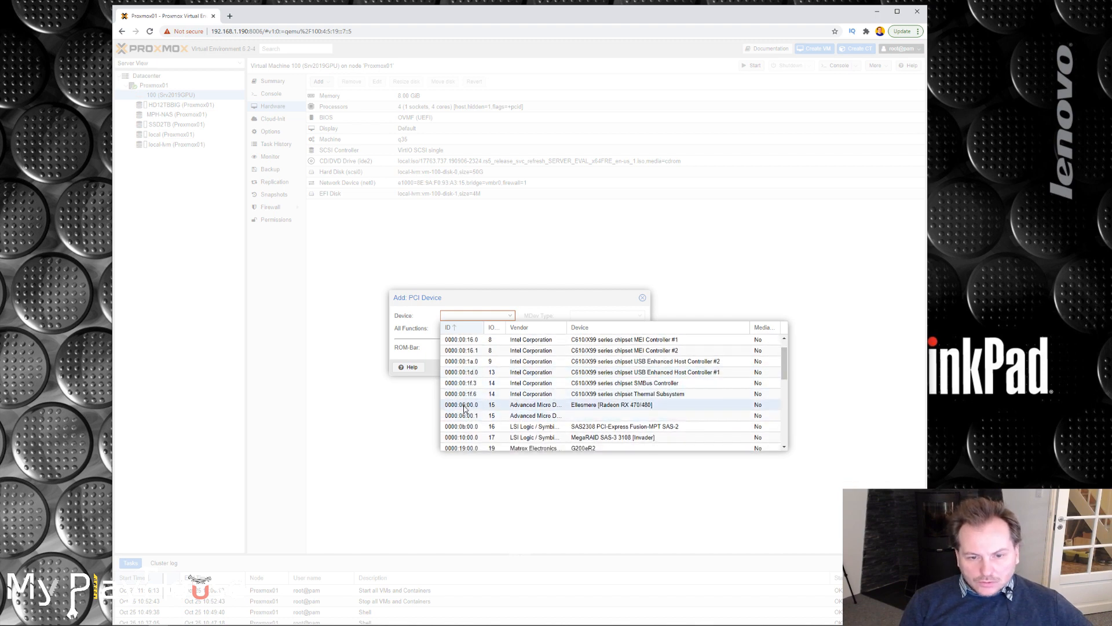
{"action": "left_click", "coordinate": [464, 405]}
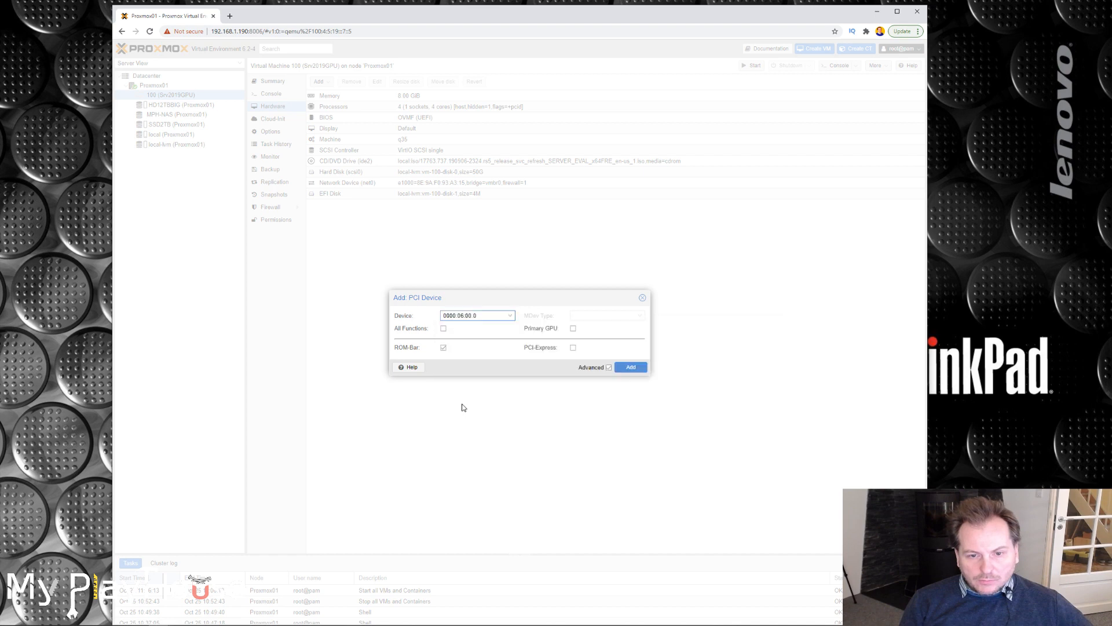
{"action": "left_click", "coordinate": [444, 331]}
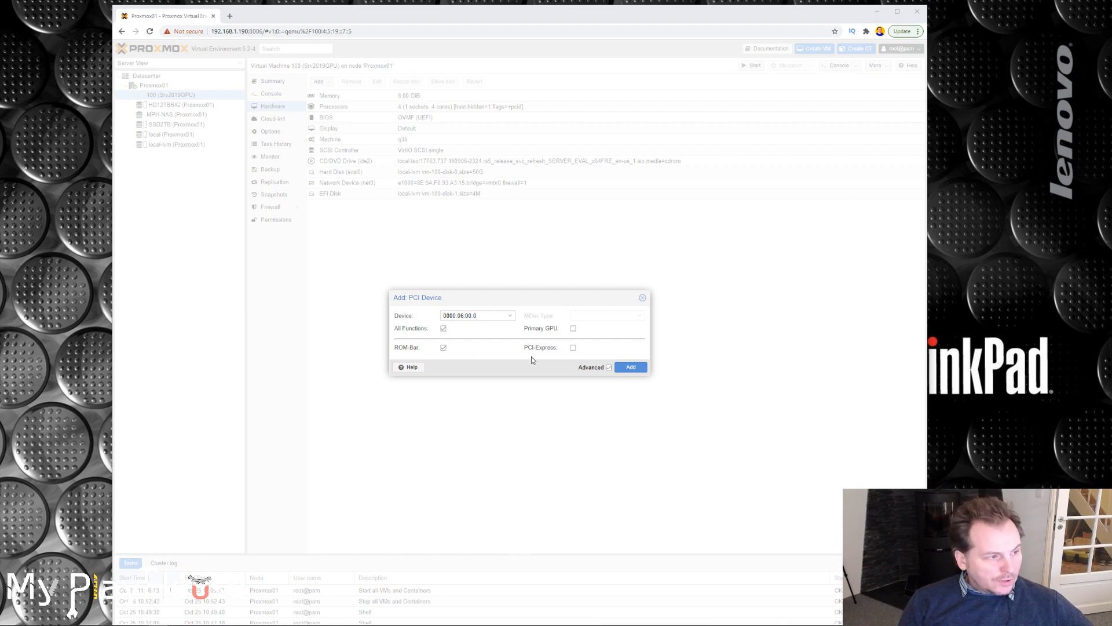
{"action": "left_click", "coordinate": [573, 348]}
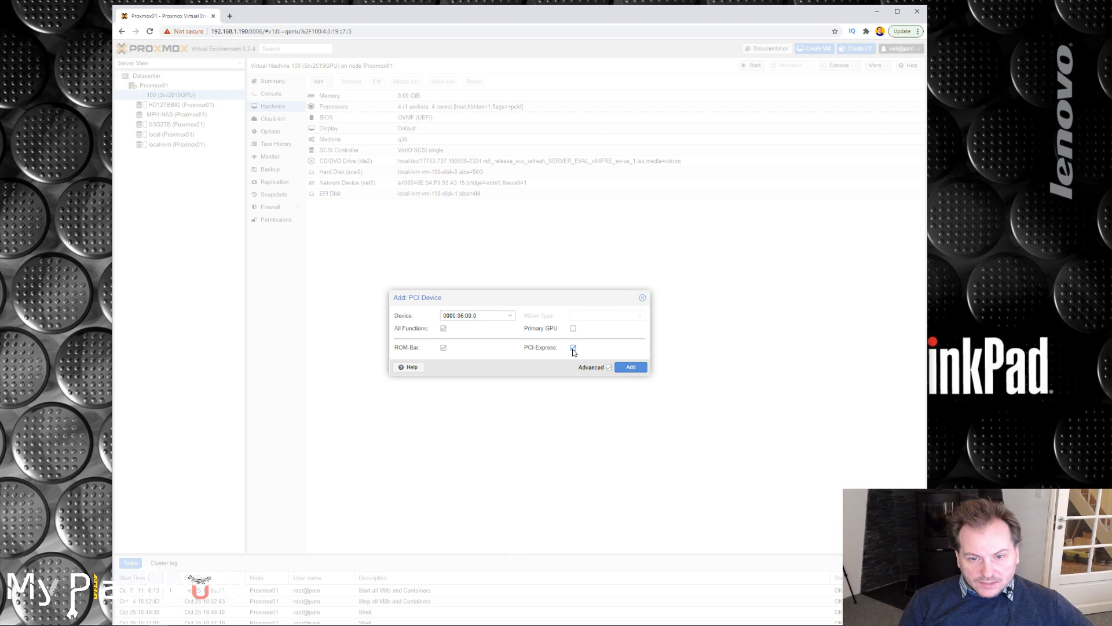
{"action": "left_click", "coordinate": [635, 373]}
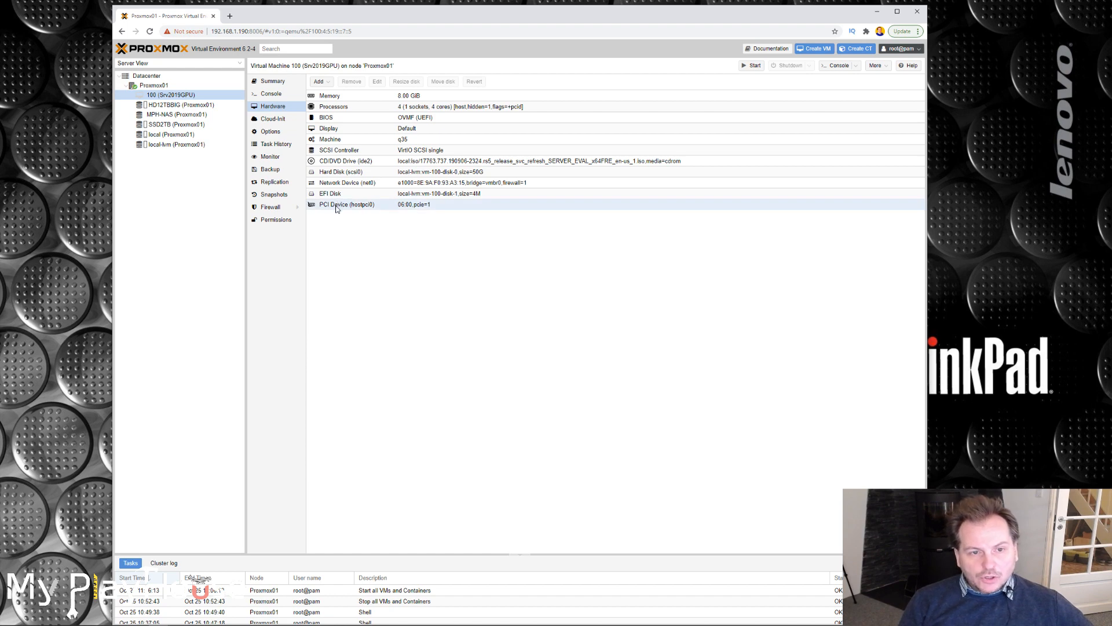
Add PCI device 0000:06:00.1 to virtual machine 100's hardware with All Functions and PCI-Express enabled.
{"action": "left_click", "coordinate": [319, 83]}
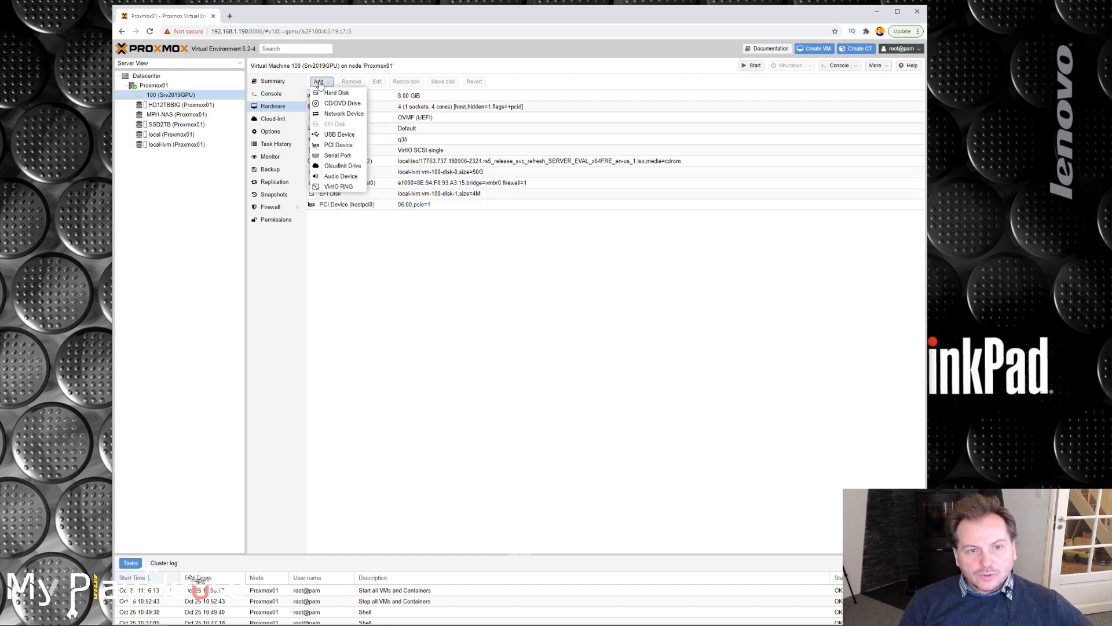
{"action": "left_click", "coordinate": [338, 144]}
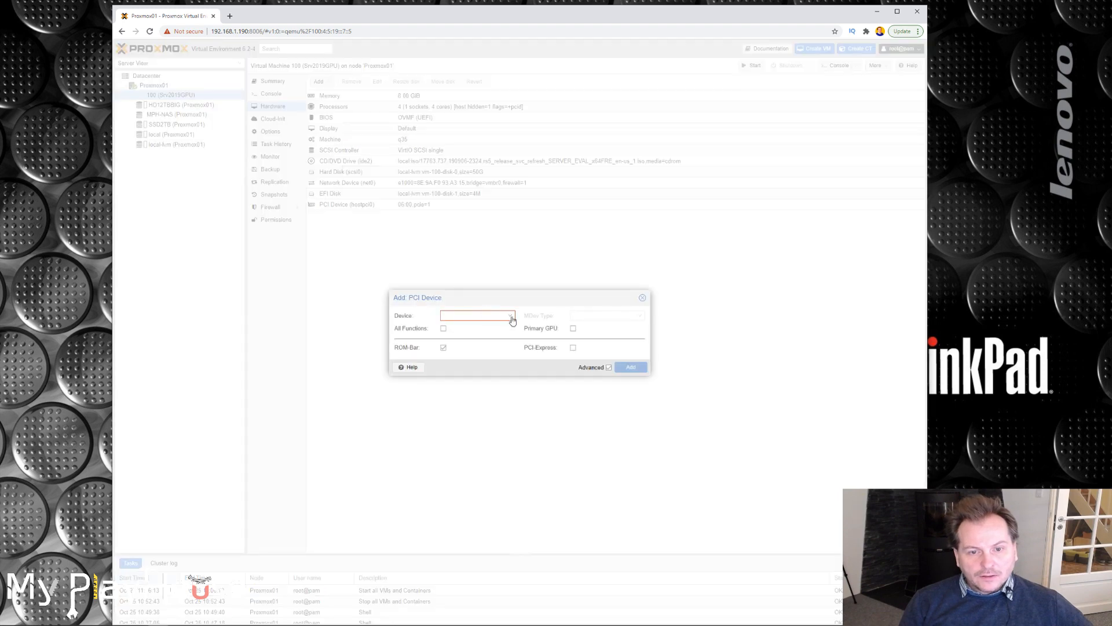
{"action": "left_click", "coordinate": [512, 320]}
{"action": "left_click", "coordinate": [467, 438]}
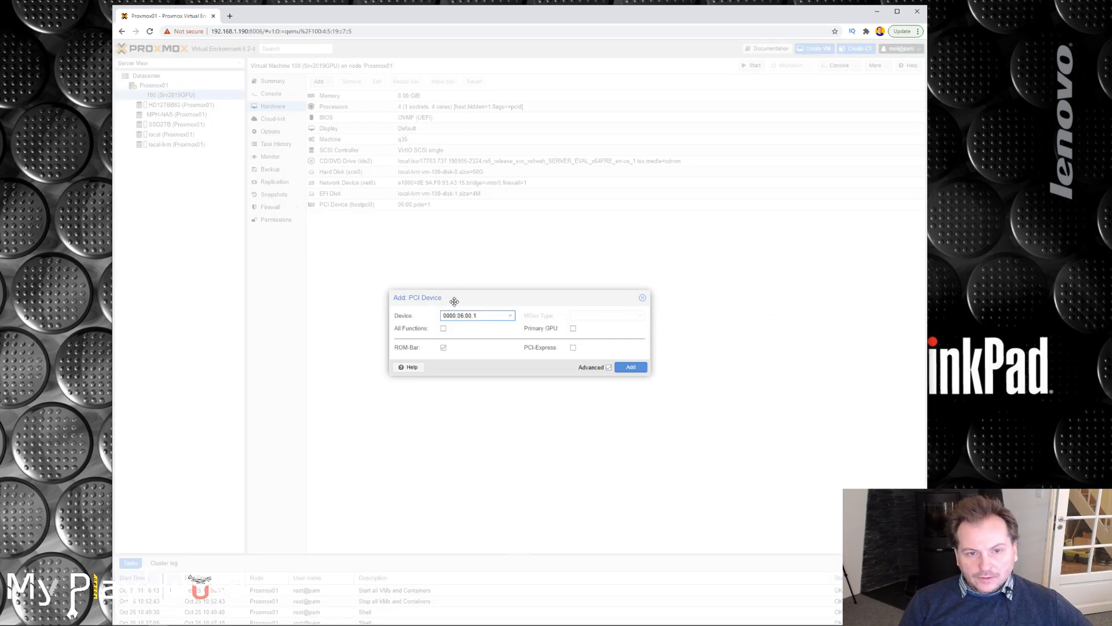
{"action": "left_click", "coordinate": [443, 328]}
{"action": "left_click", "coordinate": [573, 347]}
{"action": "left_click", "coordinate": [629, 369]}
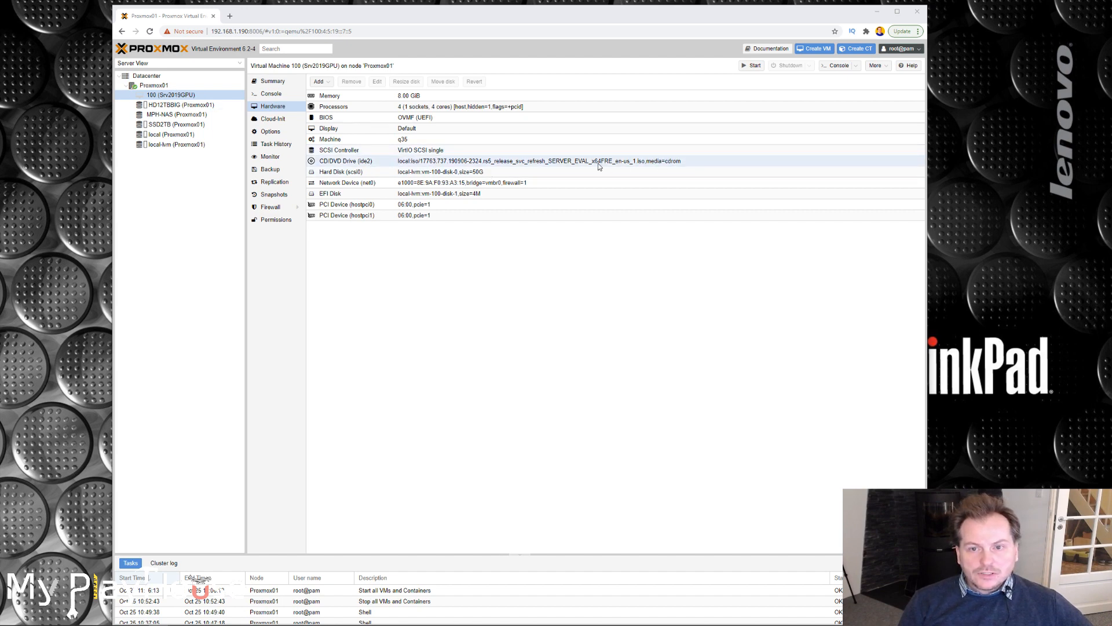
Open the console of virtual machine 100 from its summary and try to start the machine.
{"action": "left_click", "coordinate": [270, 85]}
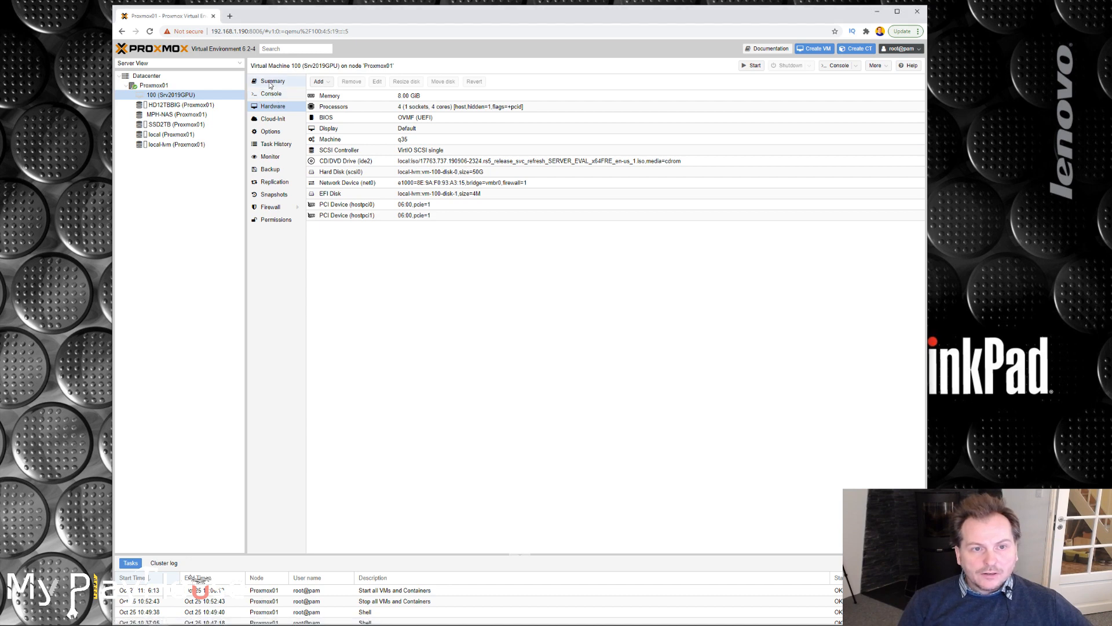
{"action": "left_click", "coordinate": [838, 66]}
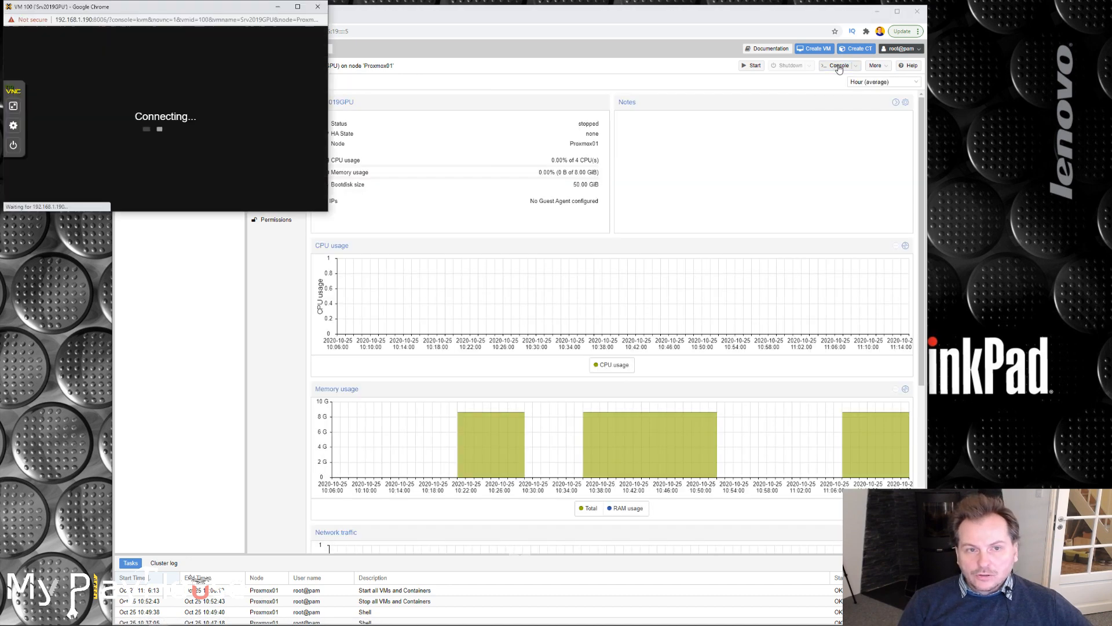
{"action": "left_click_drag", "start_coordinate": [216, 37], "coordinate": [875, 126]}
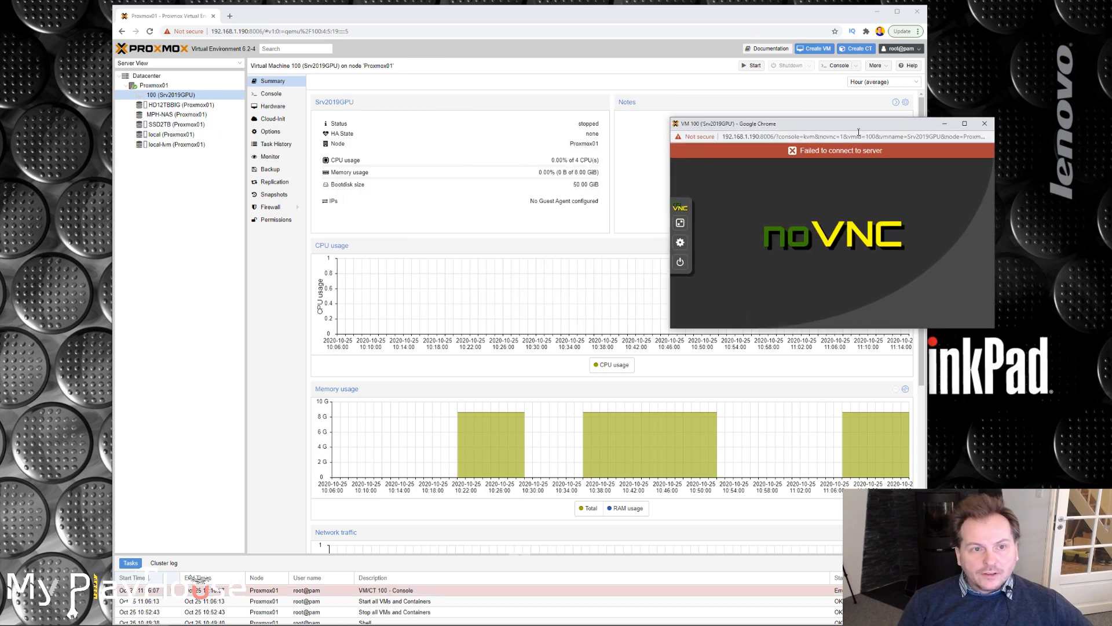
{"action": "left_click", "coordinate": [752, 67]}
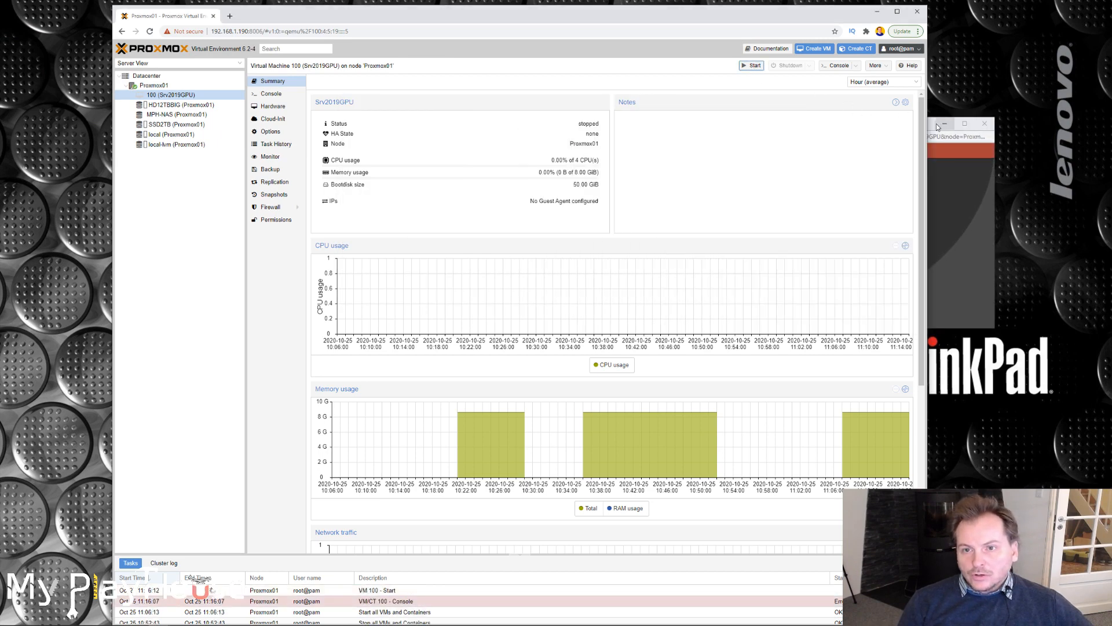
{"action": "left_click", "coordinate": [751, 69]}
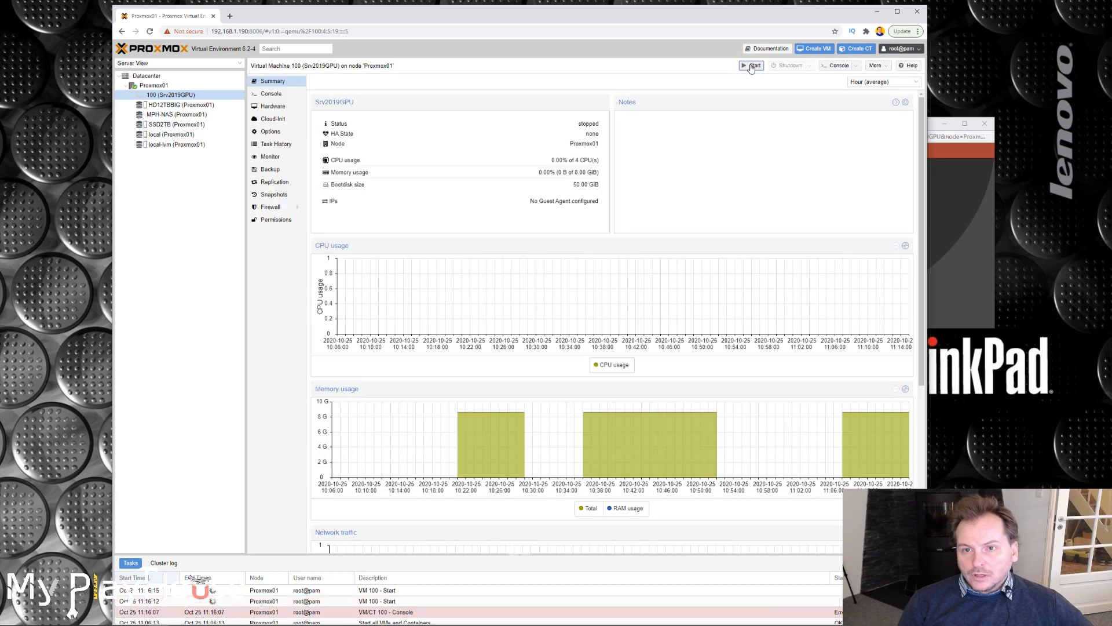
{"action": "left_click", "coordinate": [946, 196]}
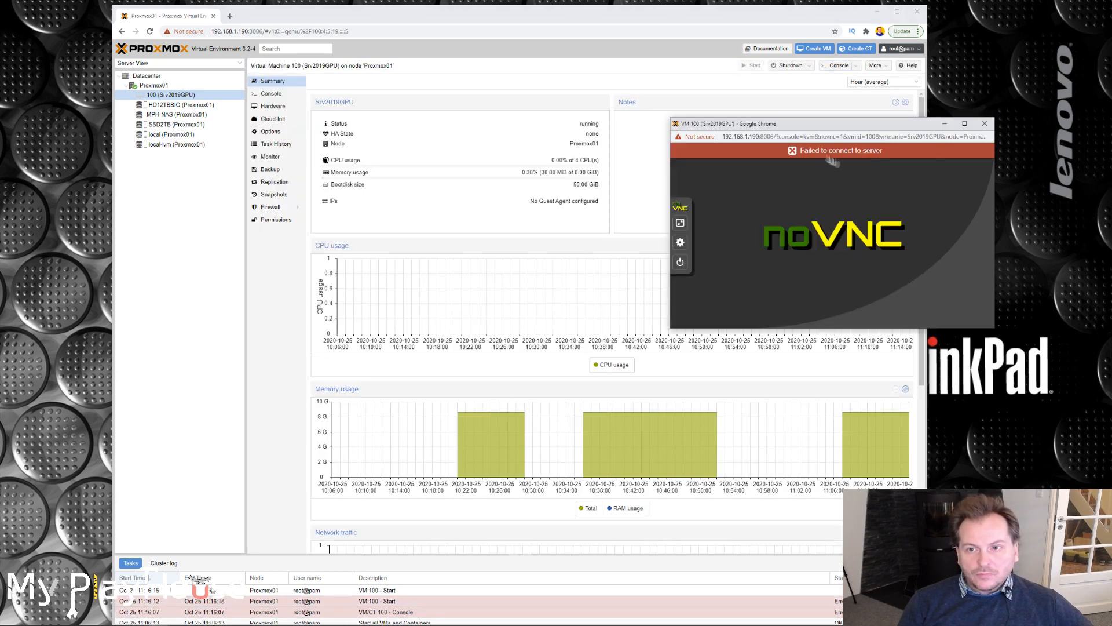
Put the old console window away and try to reconnect to the console of virtual machine 100.
{"action": "left_click", "coordinate": [945, 123]}
{"action": "left_click", "coordinate": [839, 66]}
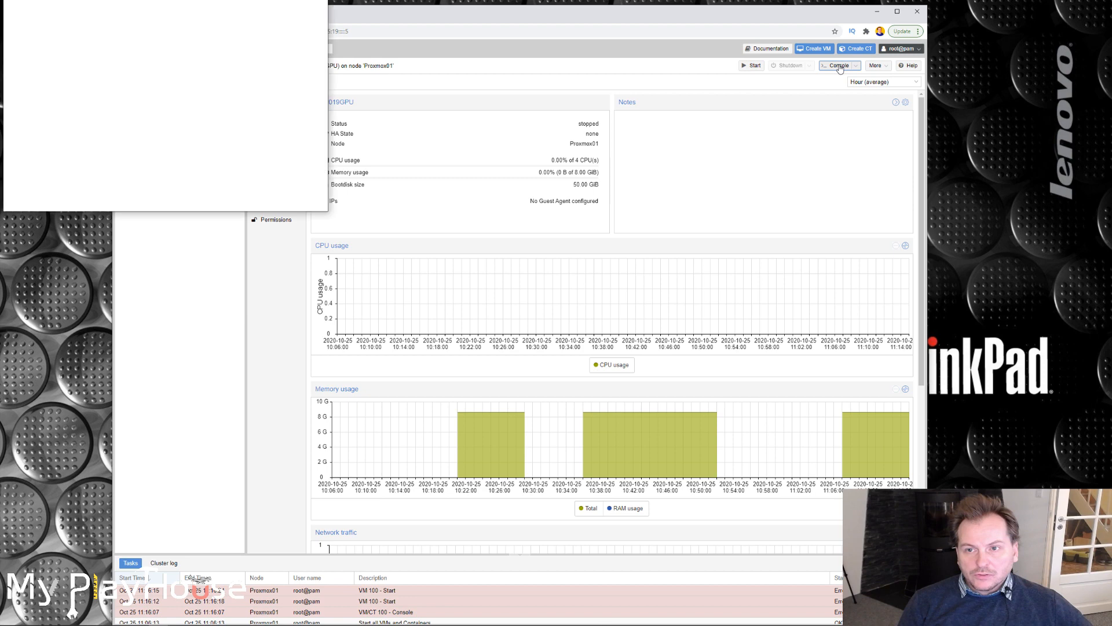
{"action": "left_click_drag", "start_coordinate": [197, 10], "coordinate": [896, 170]}
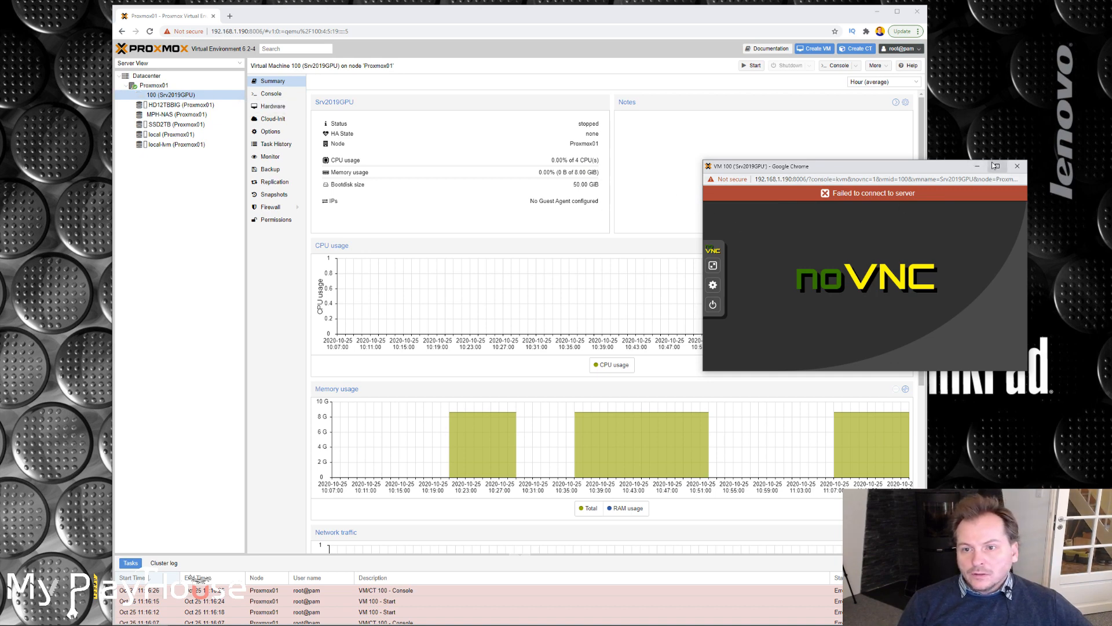
{"action": "left_click", "coordinate": [1017, 166]}
{"action": "left_click", "coordinate": [838, 66]}
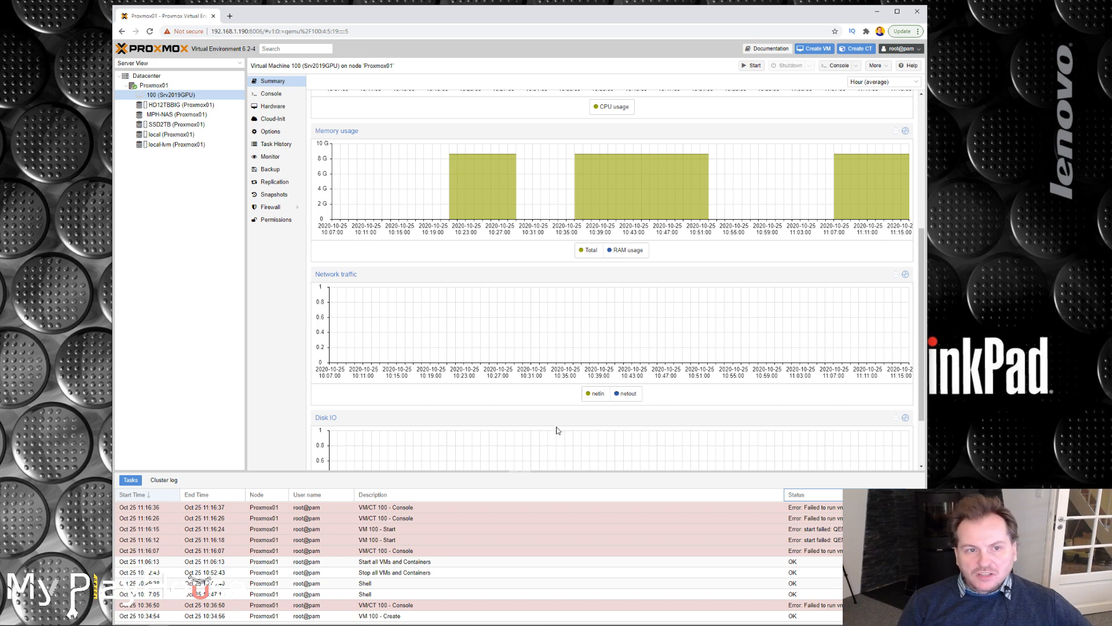
Remove the second PCI device (hostpci1) from the hardware of virtual machine 100.
{"action": "left_click", "coordinate": [274, 108]}
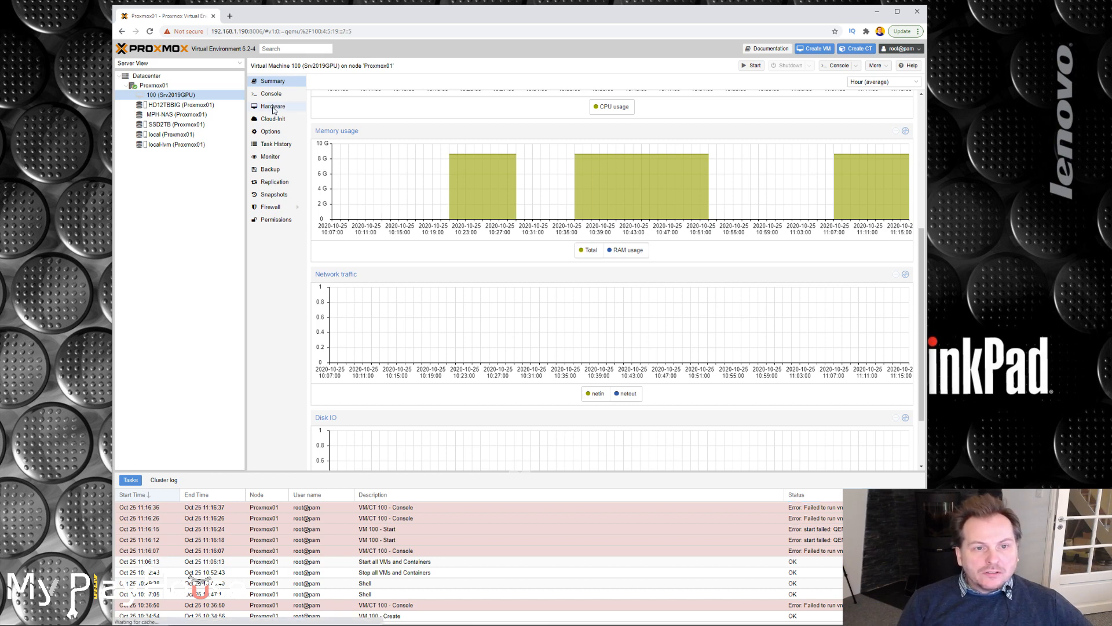
{"action": "left_click", "coordinate": [328, 217]}
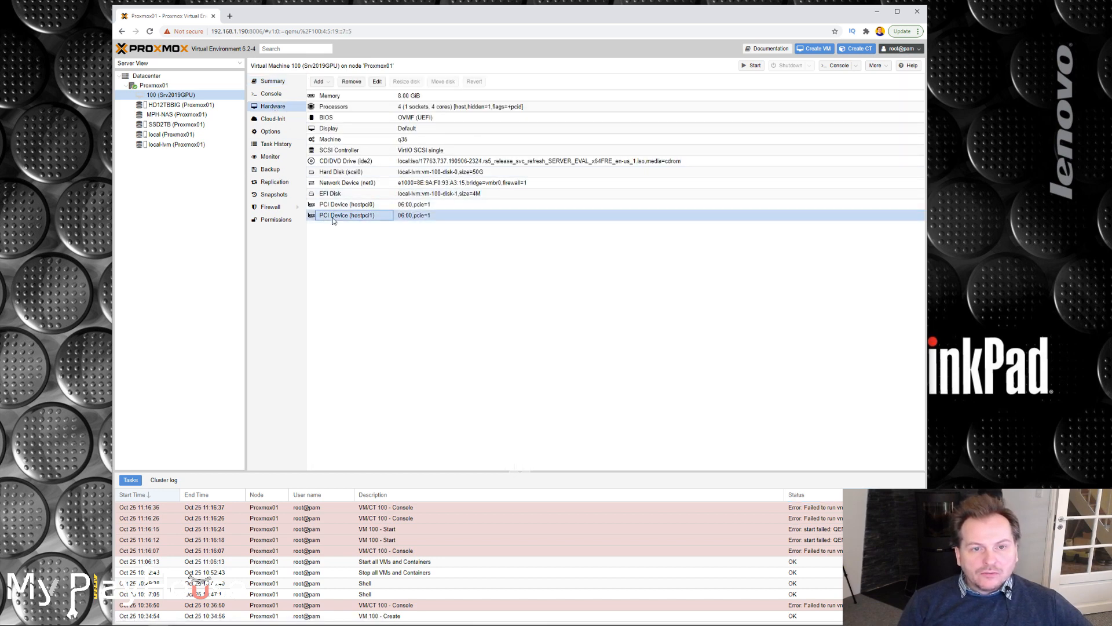
{"action": "left_click", "coordinate": [348, 82]}
{"action": "left_click", "coordinate": [497, 353]}
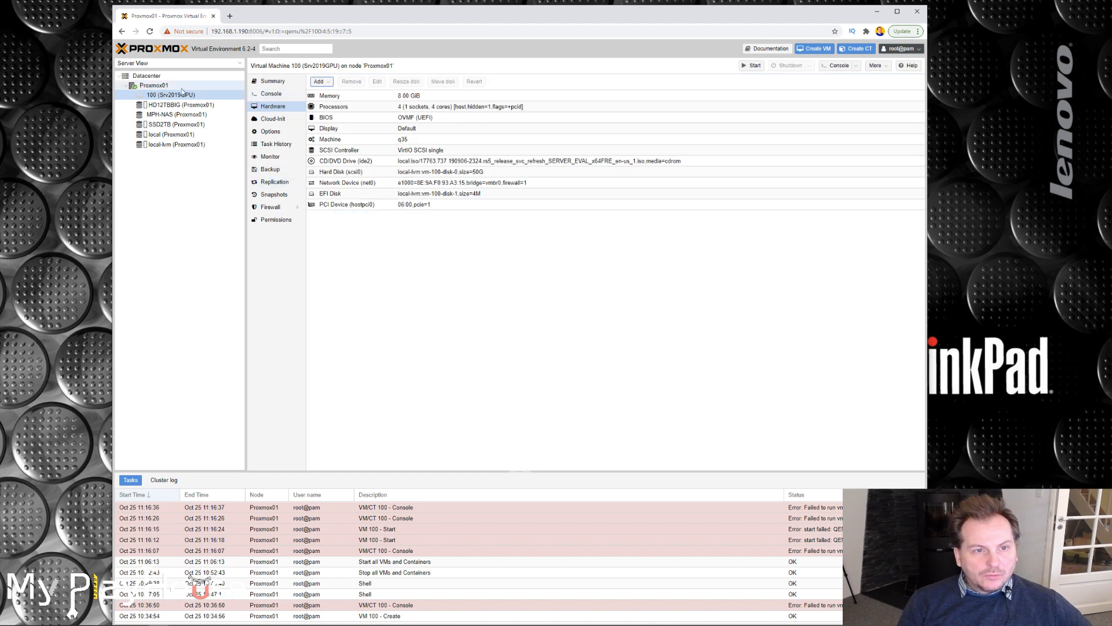
Start virtual machine 100 and, in its console, boot it from the Windows Server 2019 installation disc.
{"action": "left_click", "coordinate": [273, 83]}
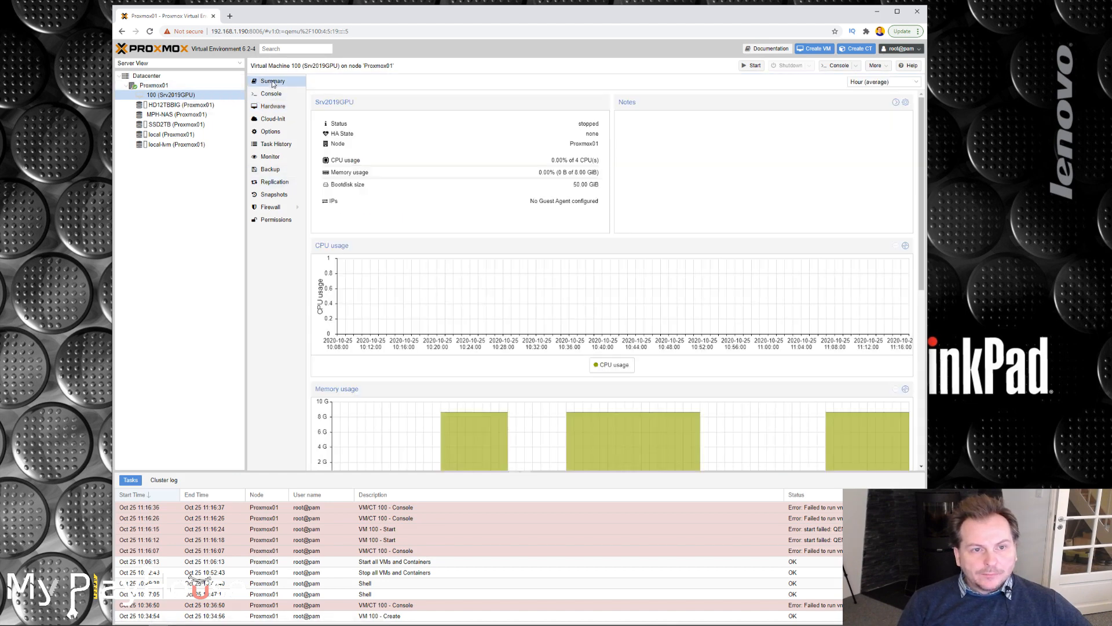
{"action": "left_click", "coordinate": [753, 66]}
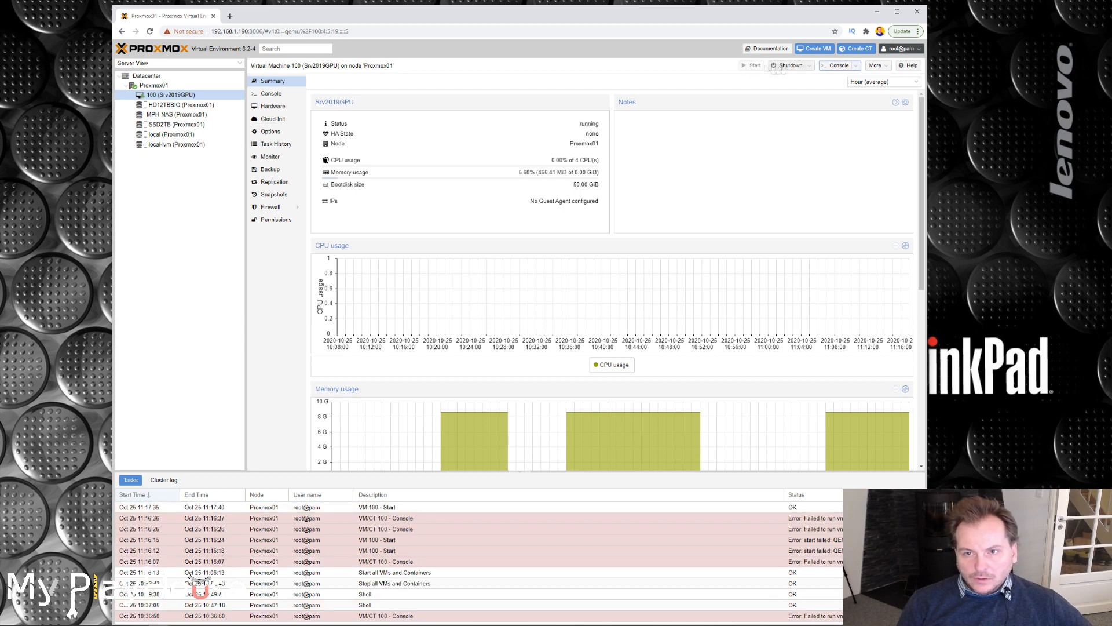
{"action": "left_click", "coordinate": [838, 68]}
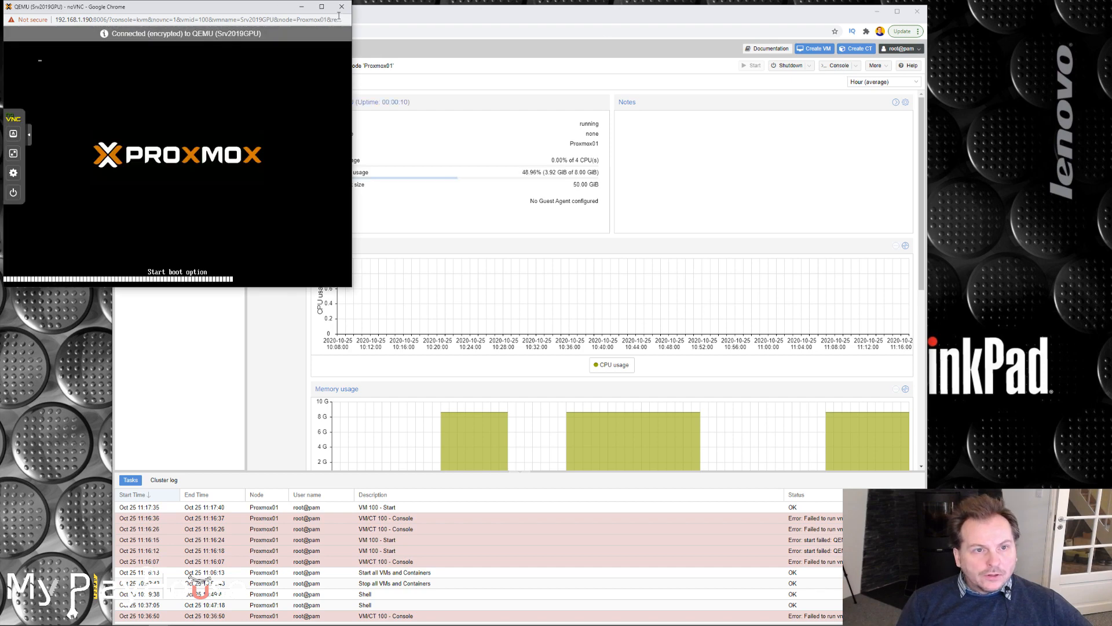
{"action": "left_click_drag", "start_coordinate": [247, 10], "coordinate": [515, 56]}
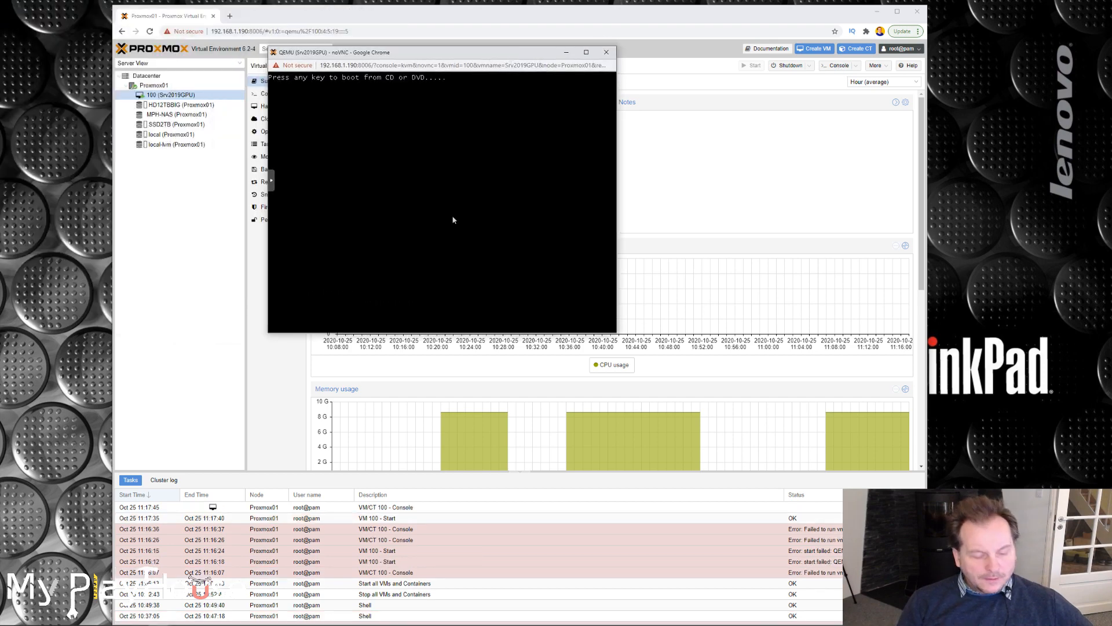
{"action": "key", "text": "Return"}
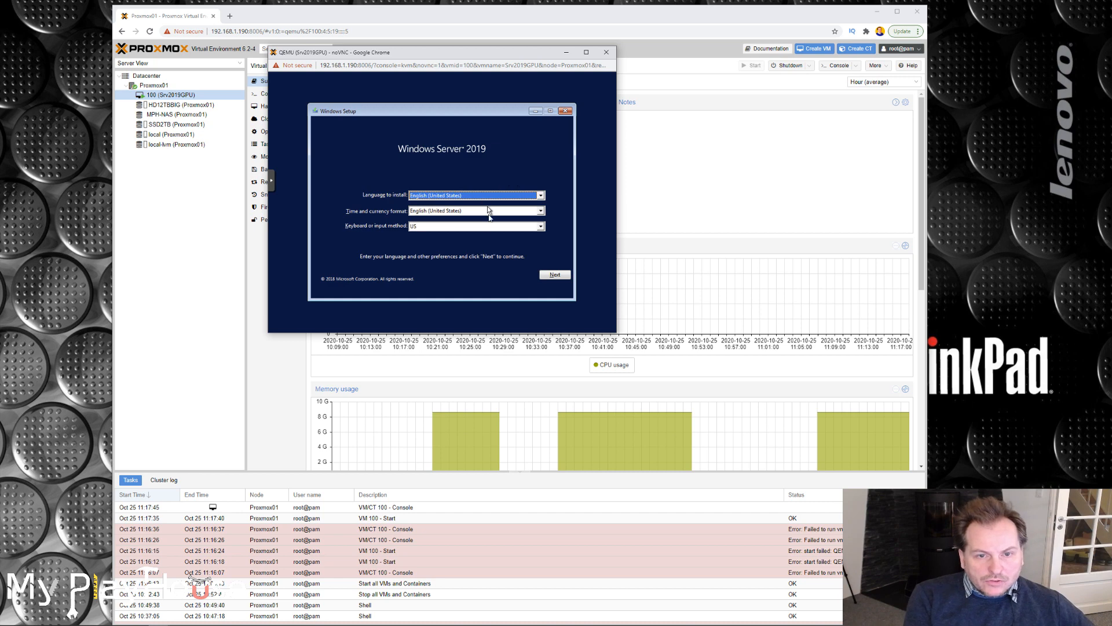
Set the time and currency format to Danish (Denmark) in Windows Setup and start the installation.
{"action": "left_click", "coordinate": [479, 212]}
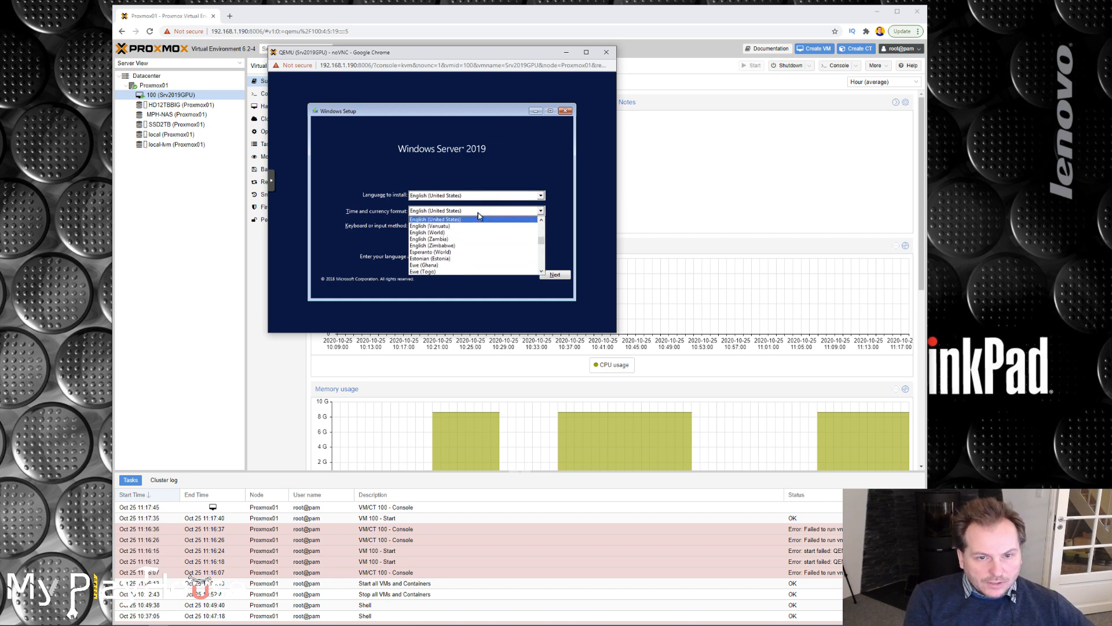
{"action": "scroll", "coordinate": [457, 237], "scroll_direction": "down", "scroll_amount": 3}
{"action": "scroll", "coordinate": [448, 238], "scroll_direction": "up", "scroll_amount": 3}
{"action": "left_click", "coordinate": [450, 239]}
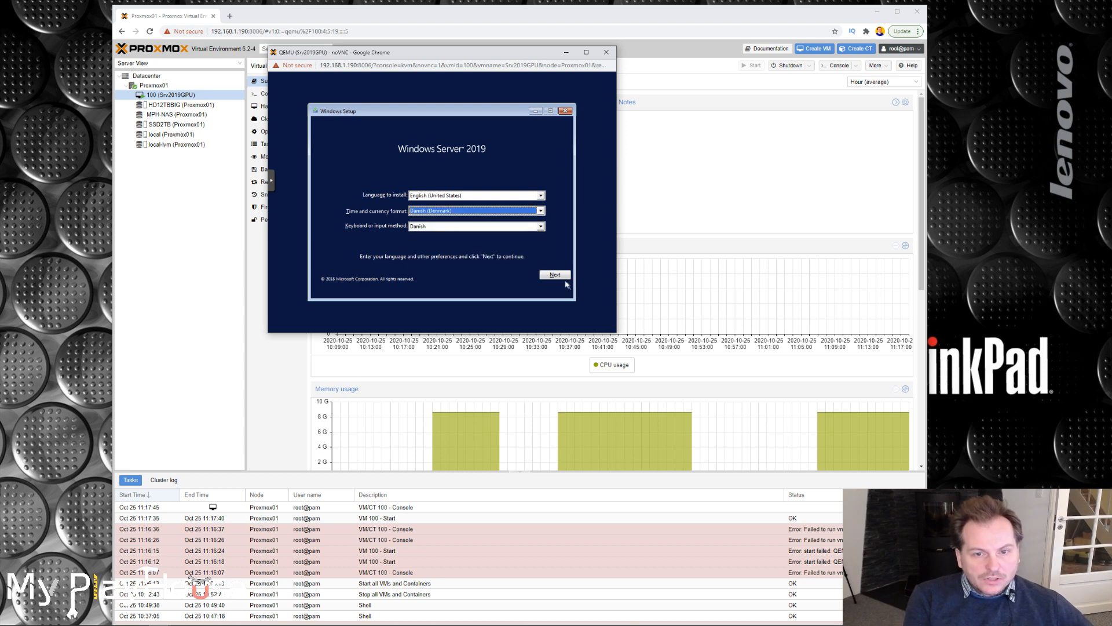
{"action": "left_click", "coordinate": [555, 274]}
{"action": "left_click", "coordinate": [439, 209]}
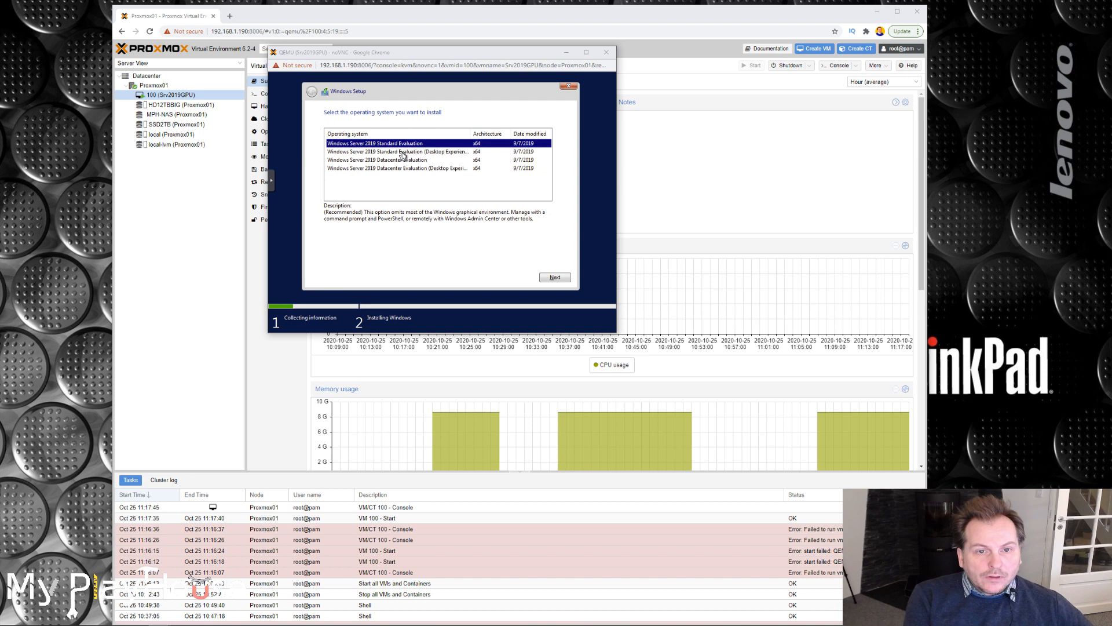
Select Windows Server 2019 Standard Evaluation (Desktop Experience) and, with the licence terms accepted, proceed to a custom installation.
{"action": "left_click", "coordinate": [402, 153]}
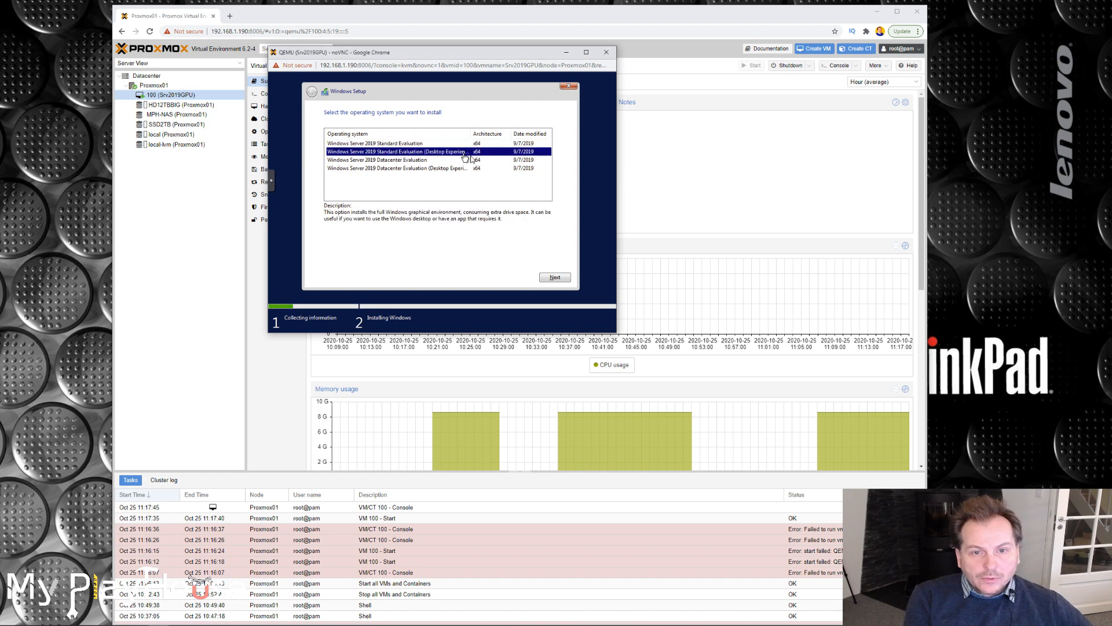
{"action": "left_click", "coordinate": [549, 277]}
{"action": "left_click", "coordinate": [328, 258]}
{"action": "left_click", "coordinate": [554, 276]}
{"action": "left_click", "coordinate": [355, 190]}
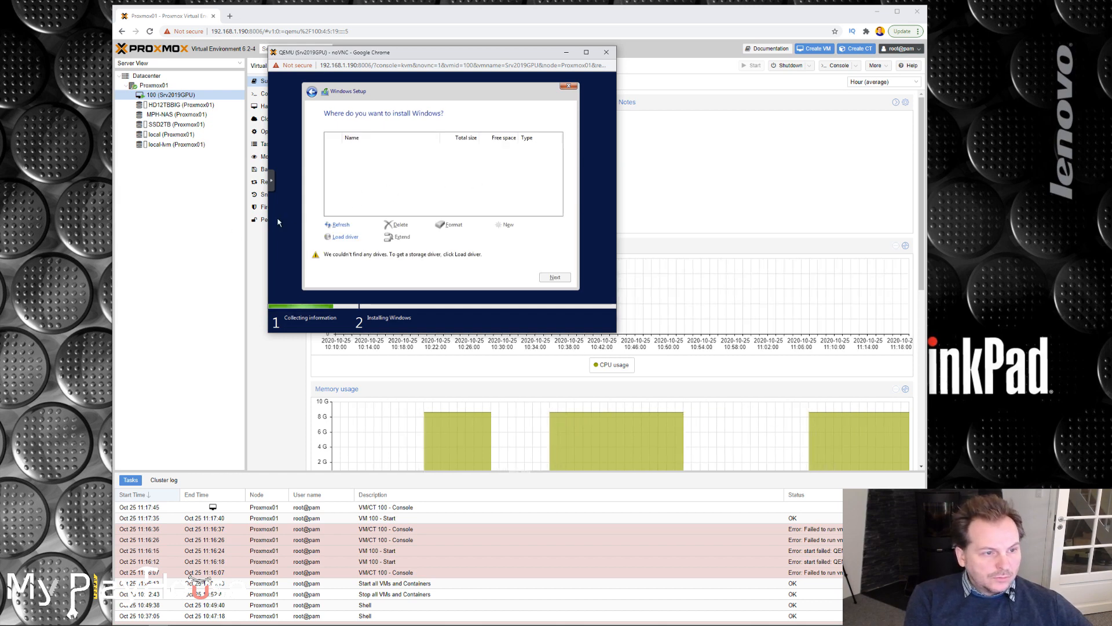
Change the CD/DVD drive of virtual machine 100 to the ISO image virtio-win-0.1.189.iso from local storage.
{"action": "left_click_drag", "start_coordinate": [411, 54], "coordinate": [870, 171]}
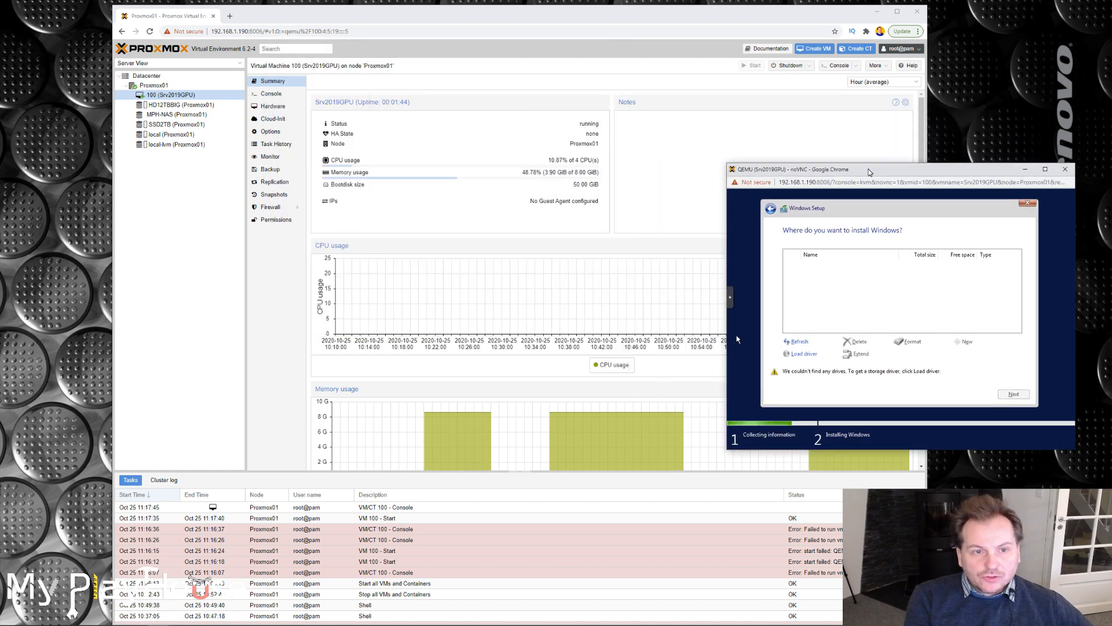
{"action": "left_click", "coordinate": [270, 107]}
{"action": "double_click", "coordinate": [336, 161]}
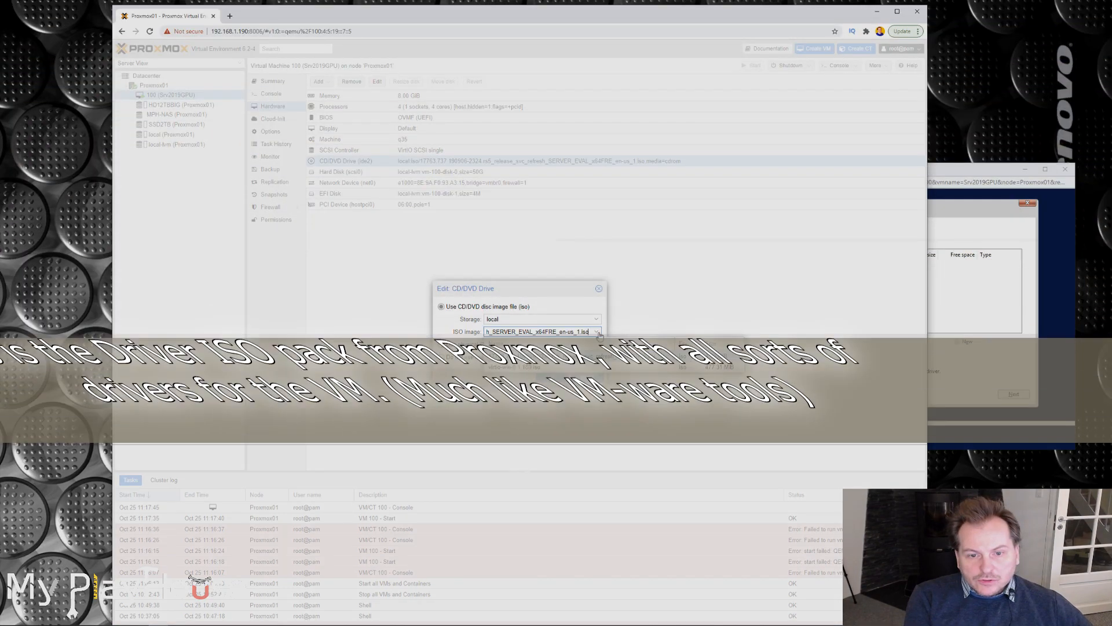
{"action": "left_click", "coordinate": [596, 332]}
{"action": "left_click", "coordinate": [523, 367]}
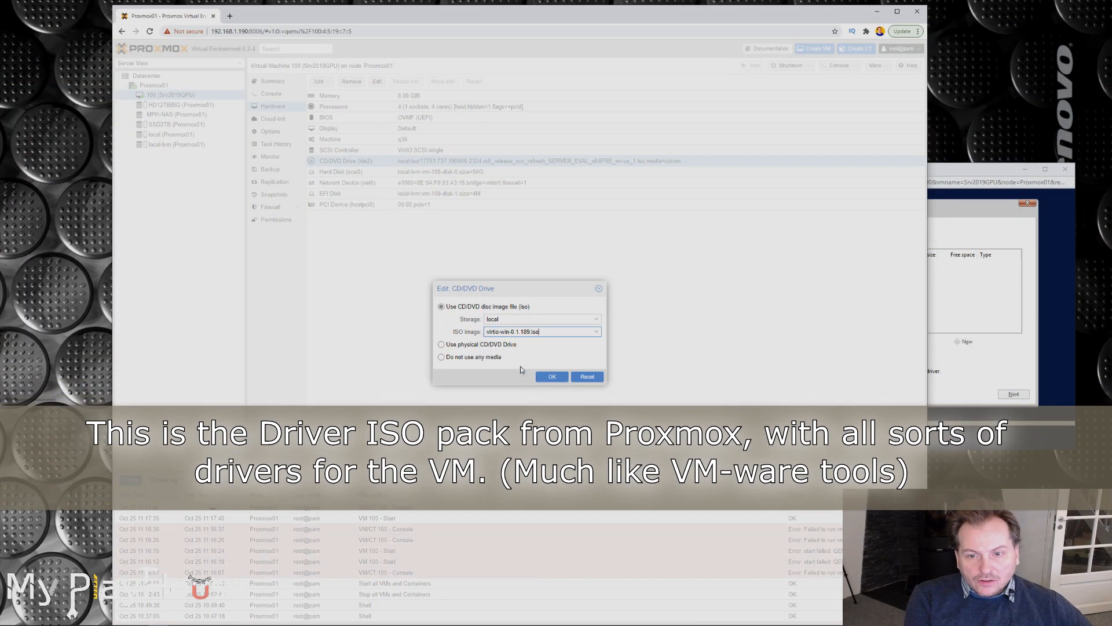
{"action": "left_click", "coordinate": [553, 377]}
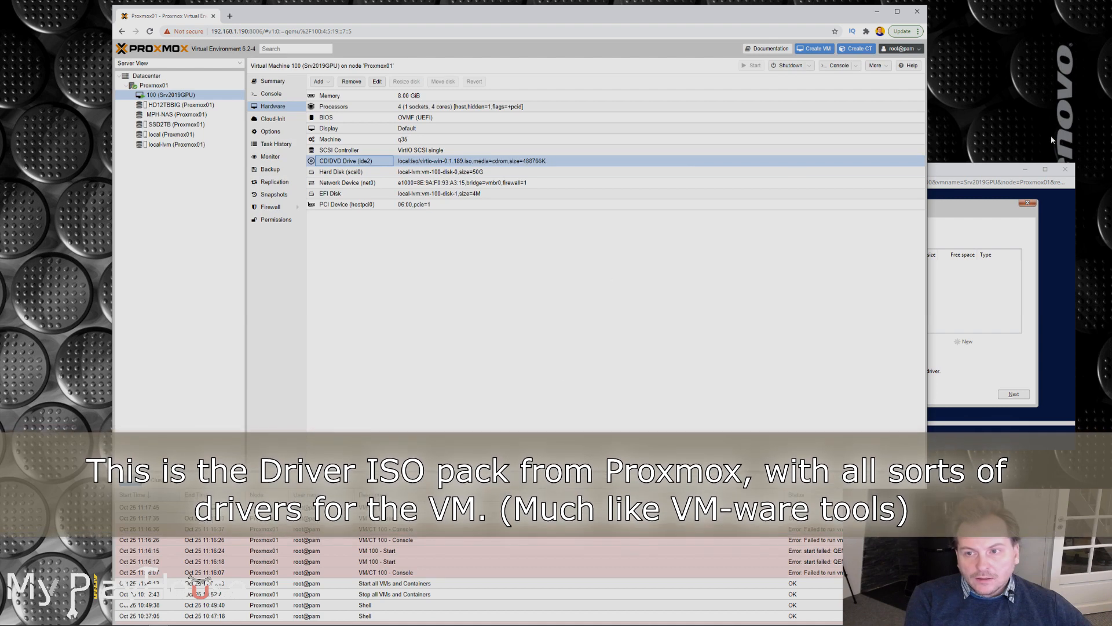
Load the Red Hat VirtIO SCSI pass-through controller driver in Windows Setup from the vioscsi\2k19\amd64 folder on the virtio-win disc.
{"action": "left_click", "coordinate": [970, 167]}
{"action": "left_click_drag", "start_coordinate": [970, 167], "coordinate": [667, 131]}
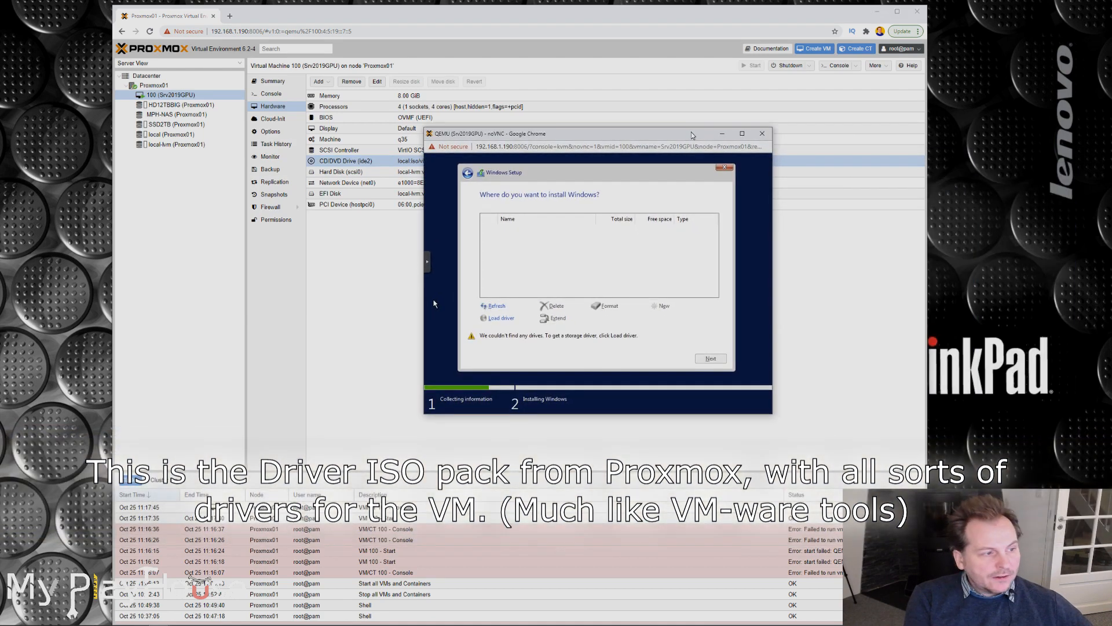
{"action": "left_click", "coordinate": [501, 320]}
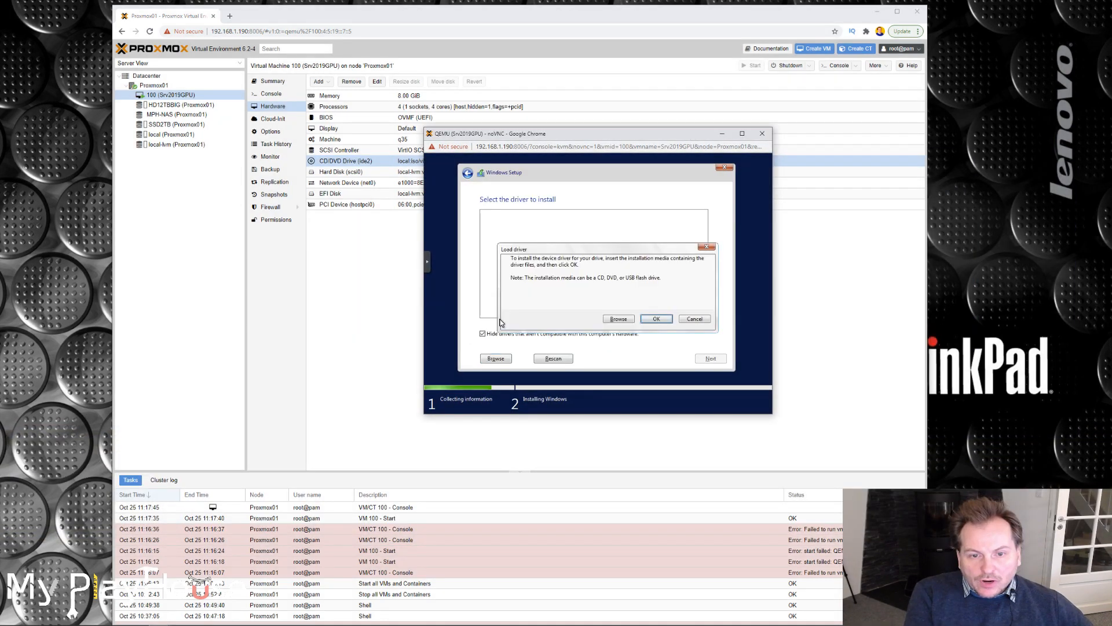
{"action": "left_click", "coordinate": [618, 320]}
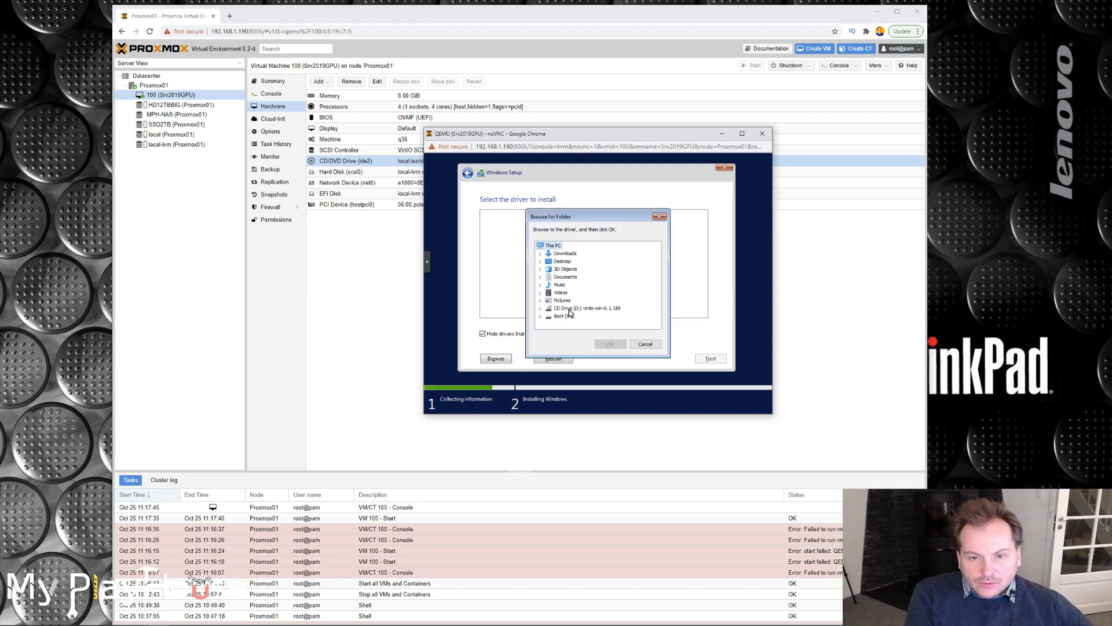
{"action": "double_click", "coordinate": [568, 309]}
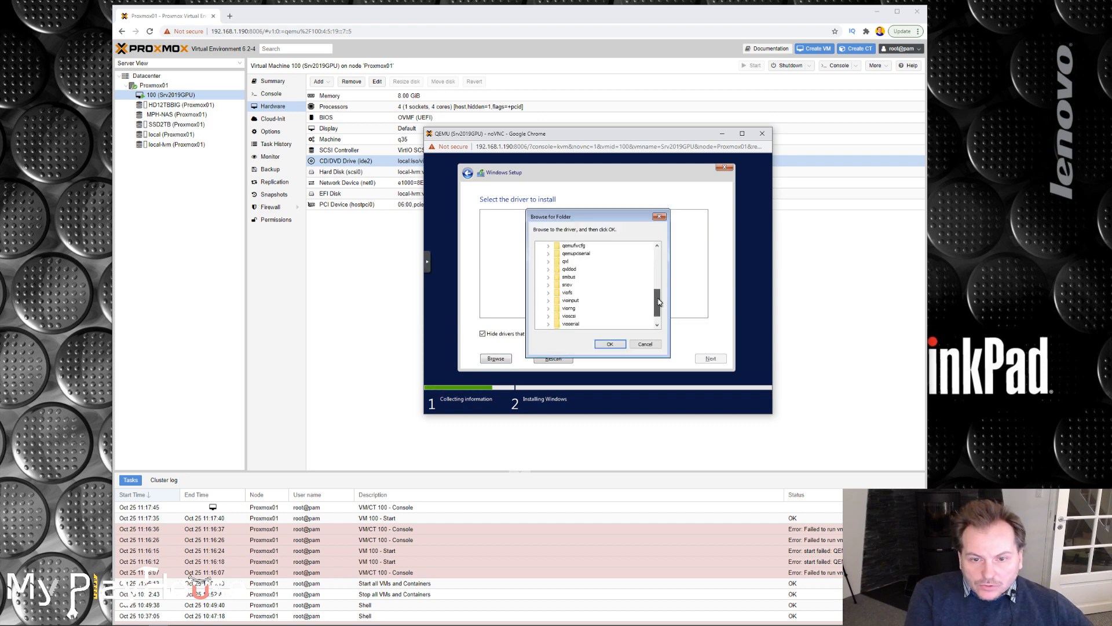
{"action": "left_click", "coordinate": [570, 316]}
{"action": "left_click", "coordinate": [548, 316]}
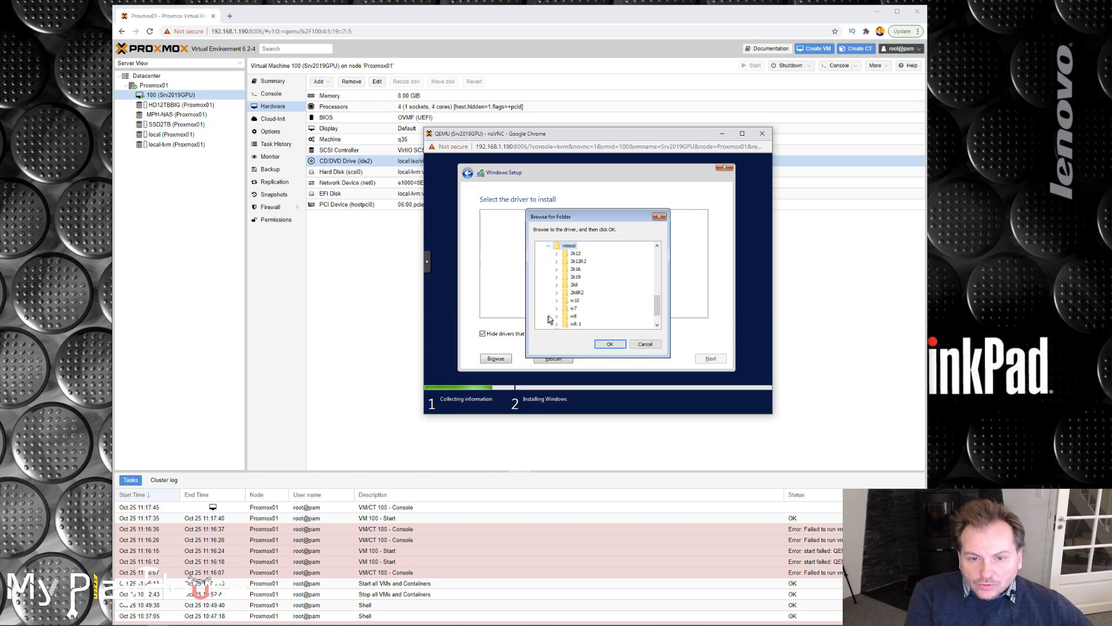
{"action": "left_click", "coordinate": [575, 279]}
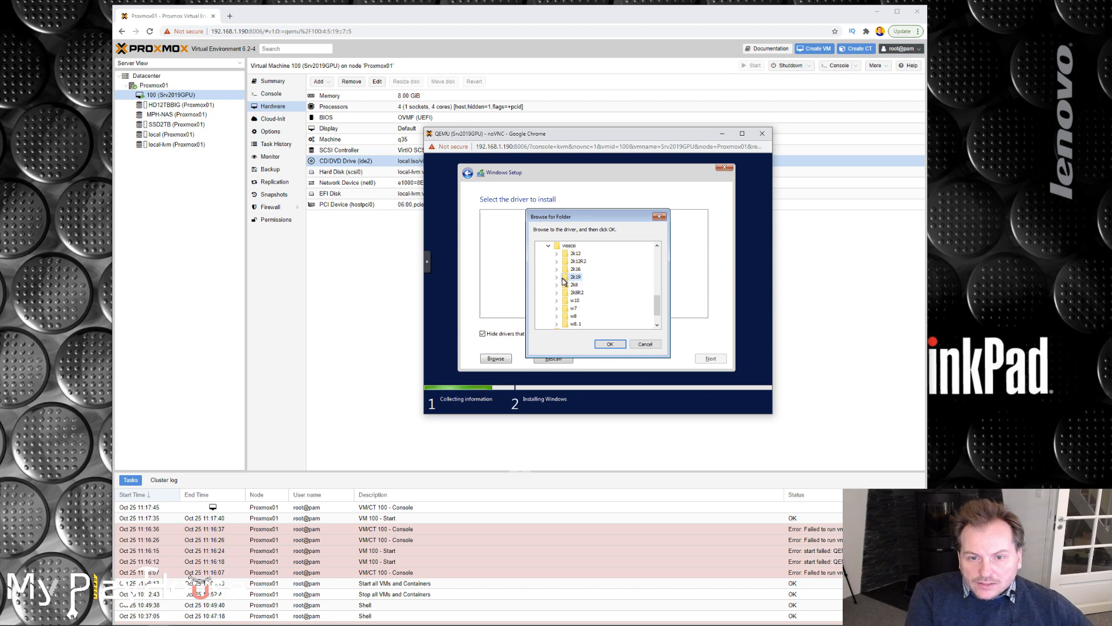
{"action": "left_click", "coordinate": [556, 276]}
{"action": "left_click", "coordinate": [586, 285]}
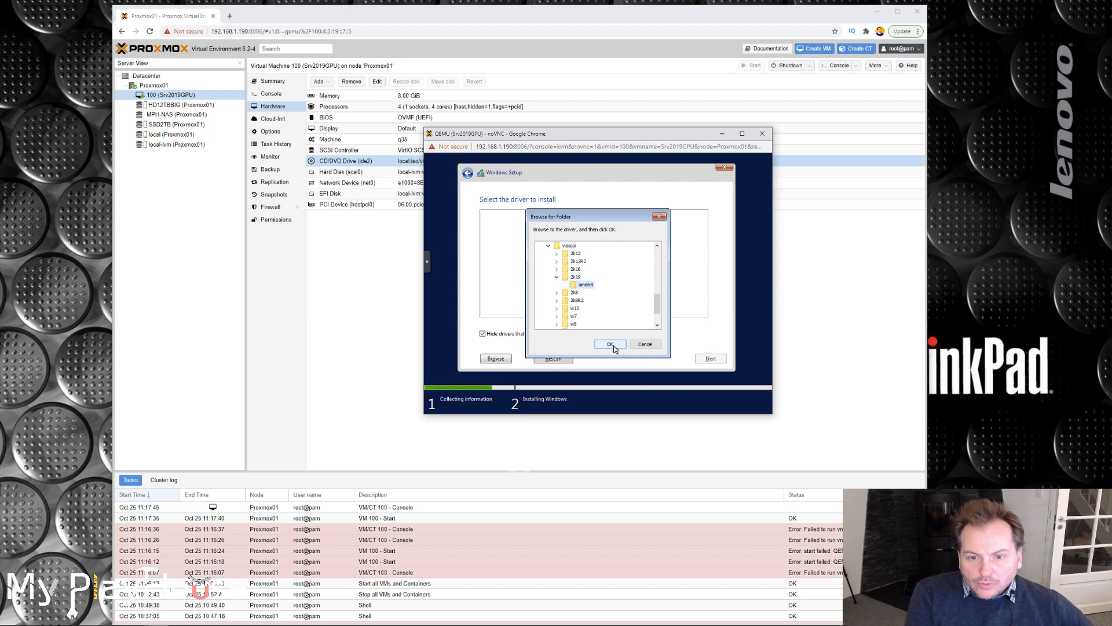
{"action": "left_click", "coordinate": [613, 346]}
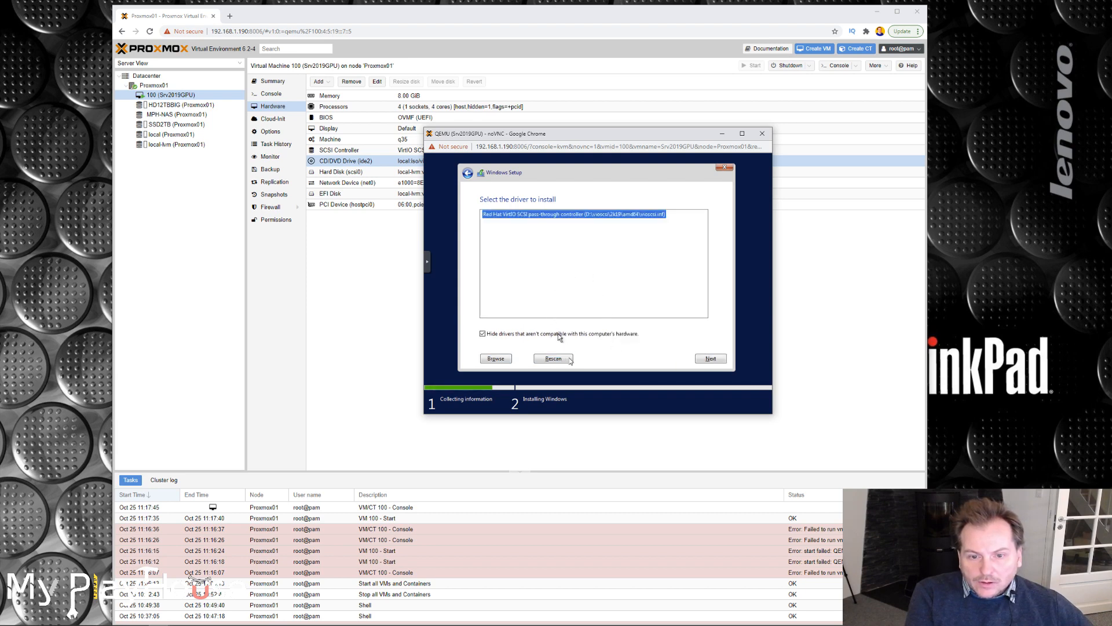
{"action": "left_click", "coordinate": [711, 357]}
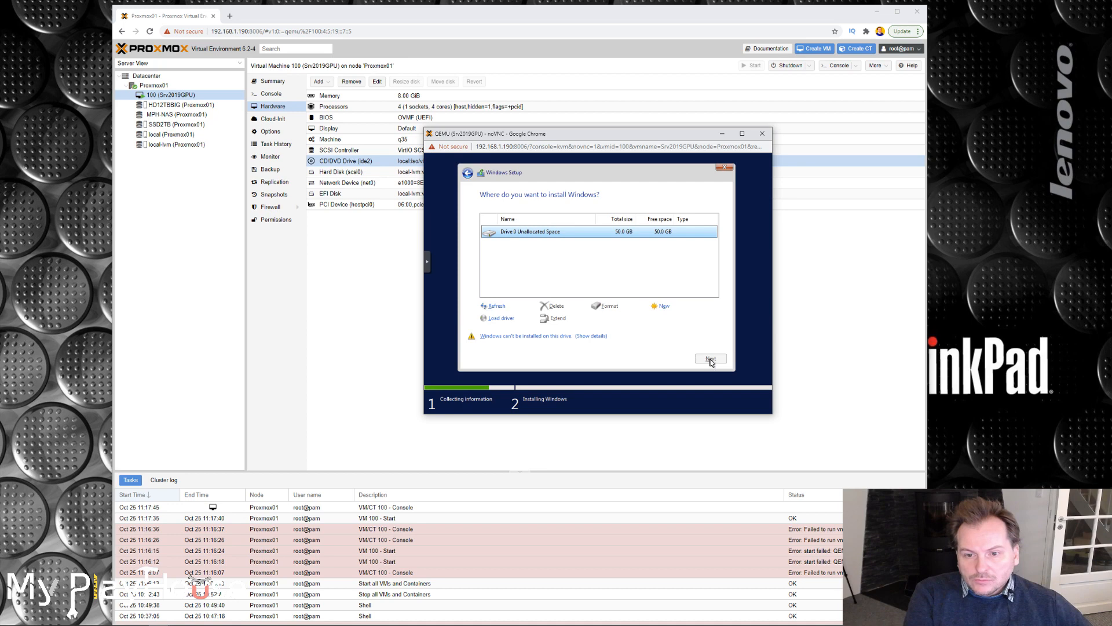
Create a 51200 MB partition in Drive 0's unallocated space and start installing Windows on the primary partition, Partition 4.
{"action": "left_click", "coordinate": [663, 305]}
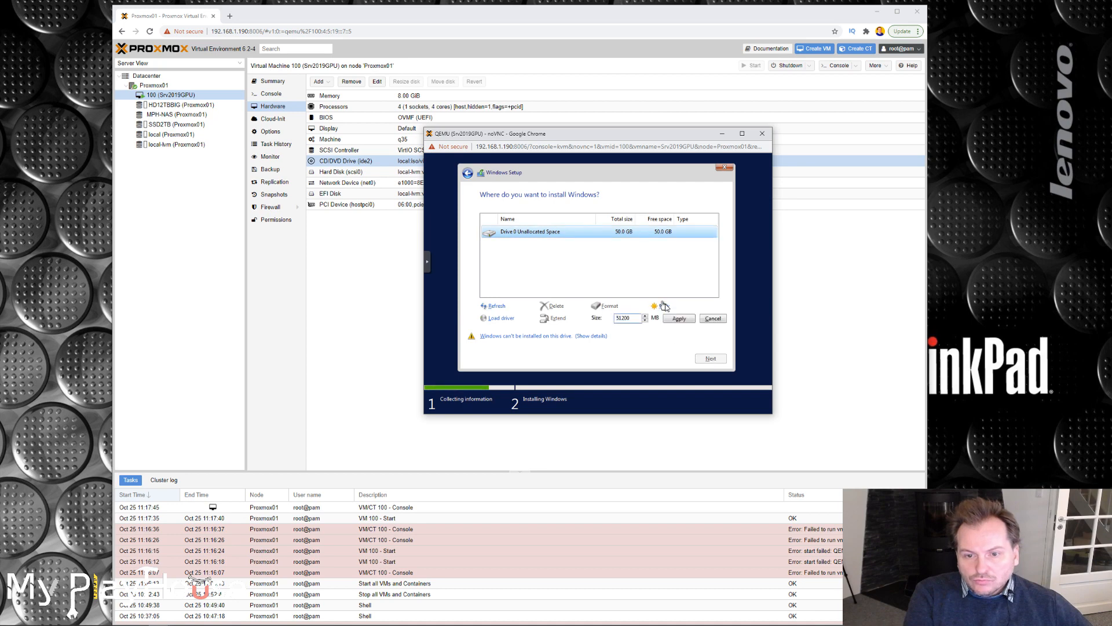
{"action": "left_click", "coordinate": [682, 320]}
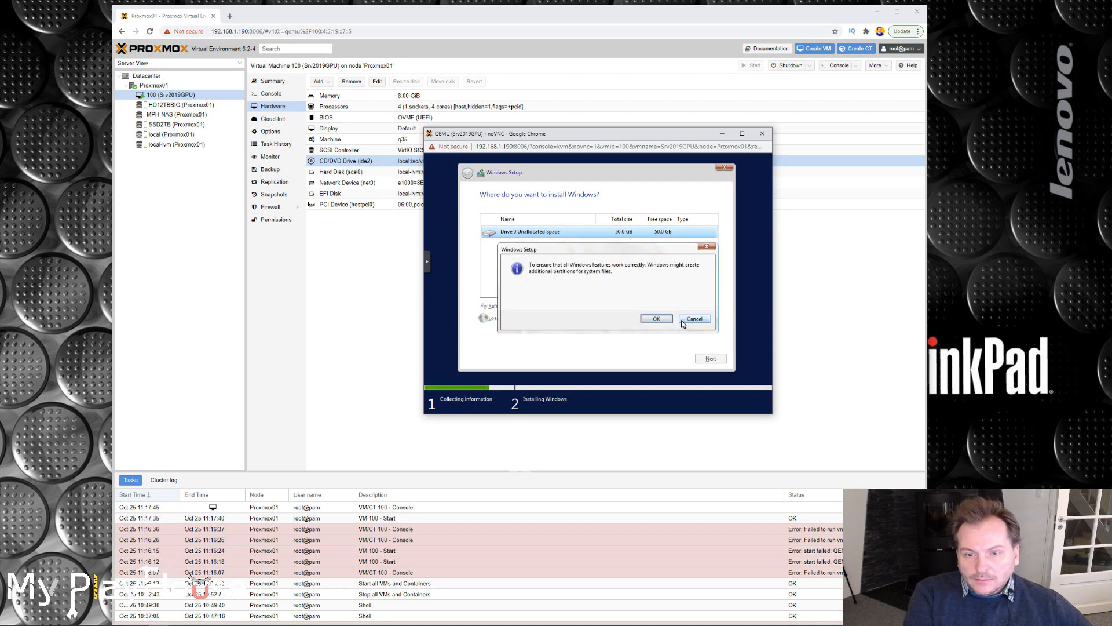
{"action": "left_click", "coordinate": [656, 318]}
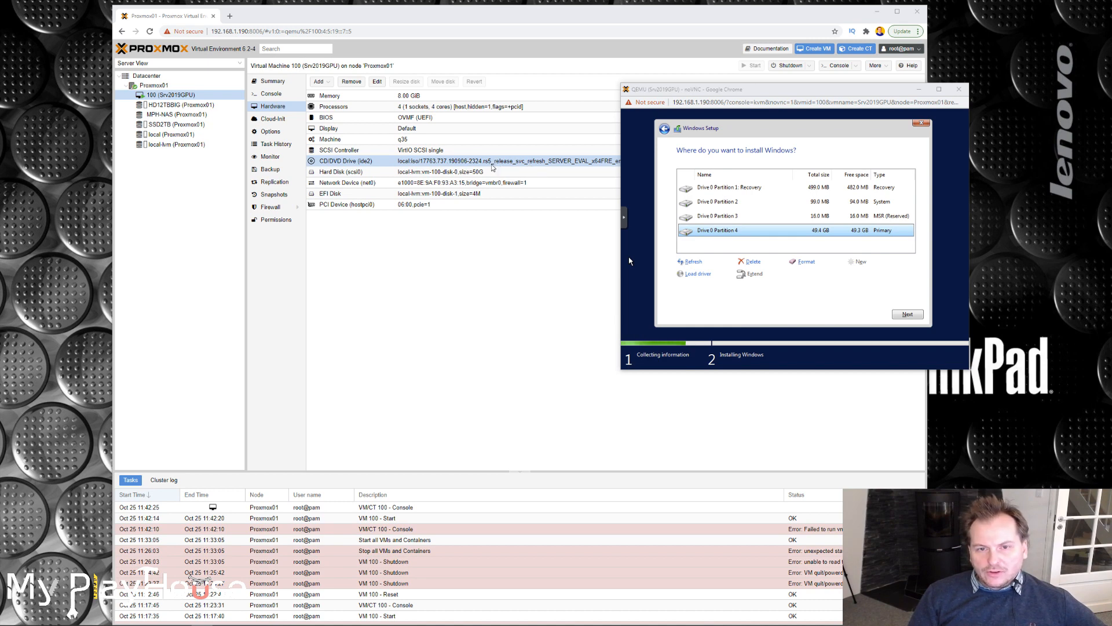
{"action": "left_click", "coordinate": [907, 314]}
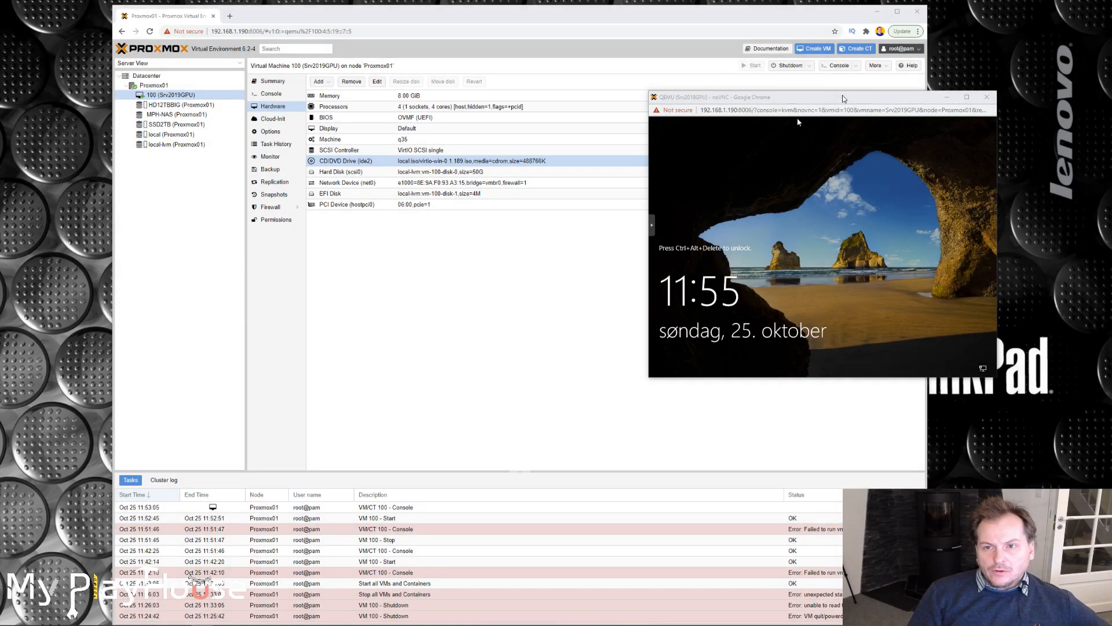
Unlock the Windows Server console, sign in as Administrator with the account password, and allow the PC to be discoverable on the network.
{"action": "left_click_drag", "start_coordinate": [843, 99], "coordinate": [696, 100]}
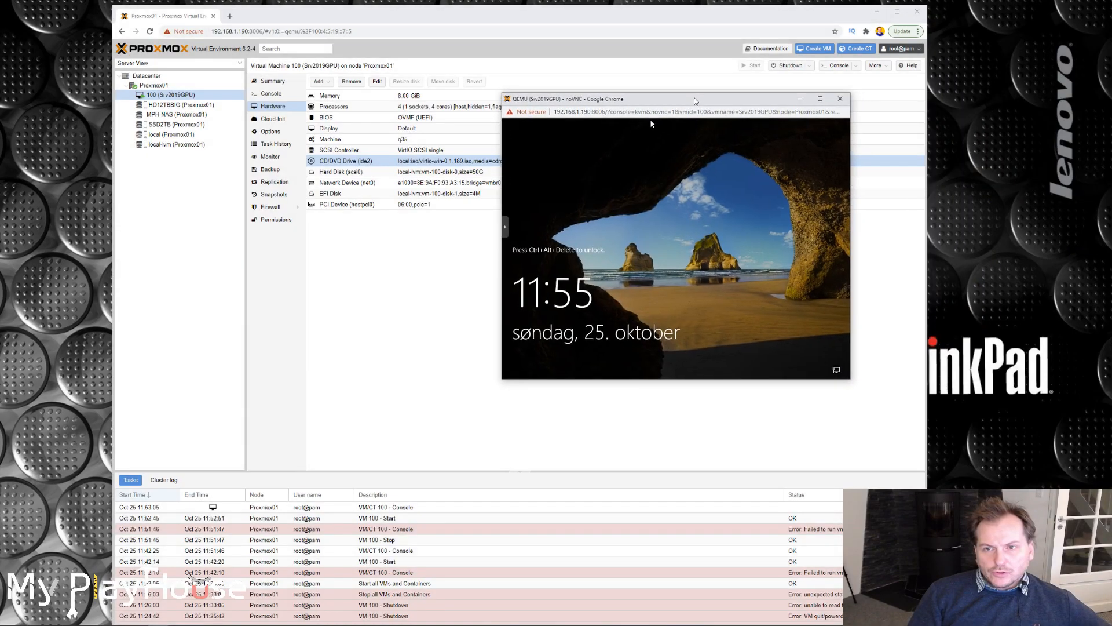
{"action": "left_click", "coordinate": [505, 226]}
{"action": "left_click", "coordinate": [512, 226]}
{"action": "left_click", "coordinate": [549, 297]}
{"action": "left_click", "coordinate": [656, 290]}
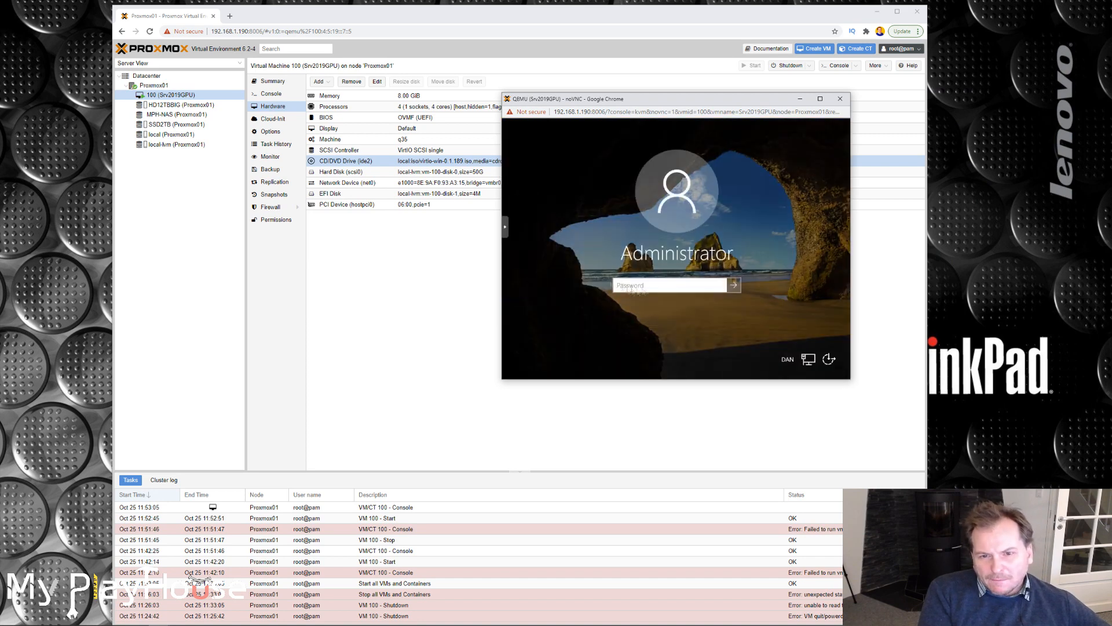
{"action": "type", "text": "••••••••••"}
{"action": "key", "text": "Return"}
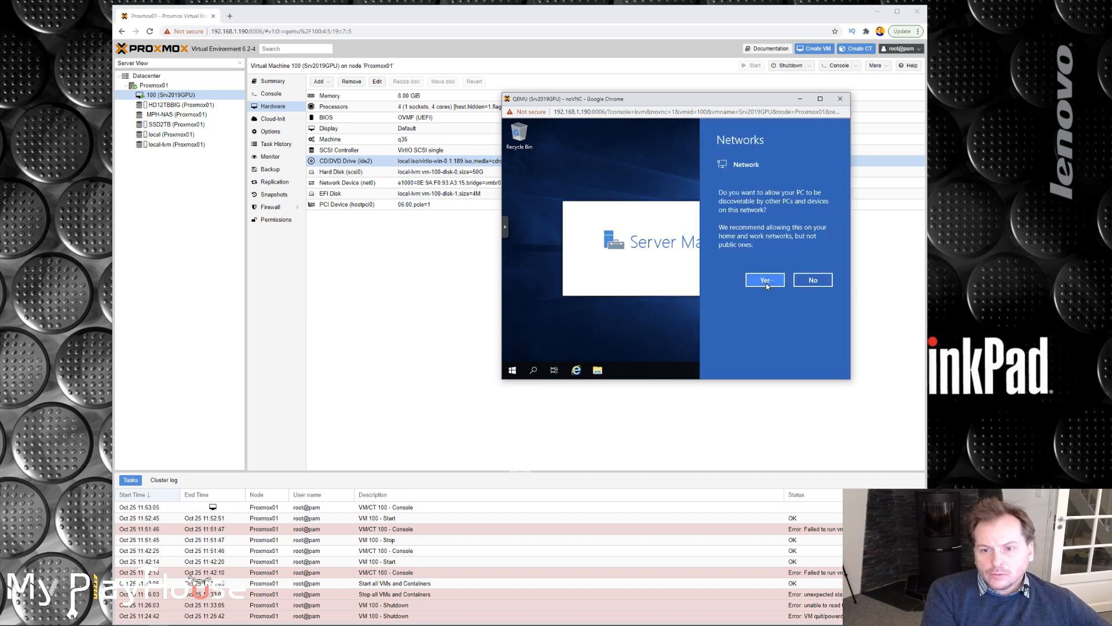
{"action": "left_click", "coordinate": [765, 280]}
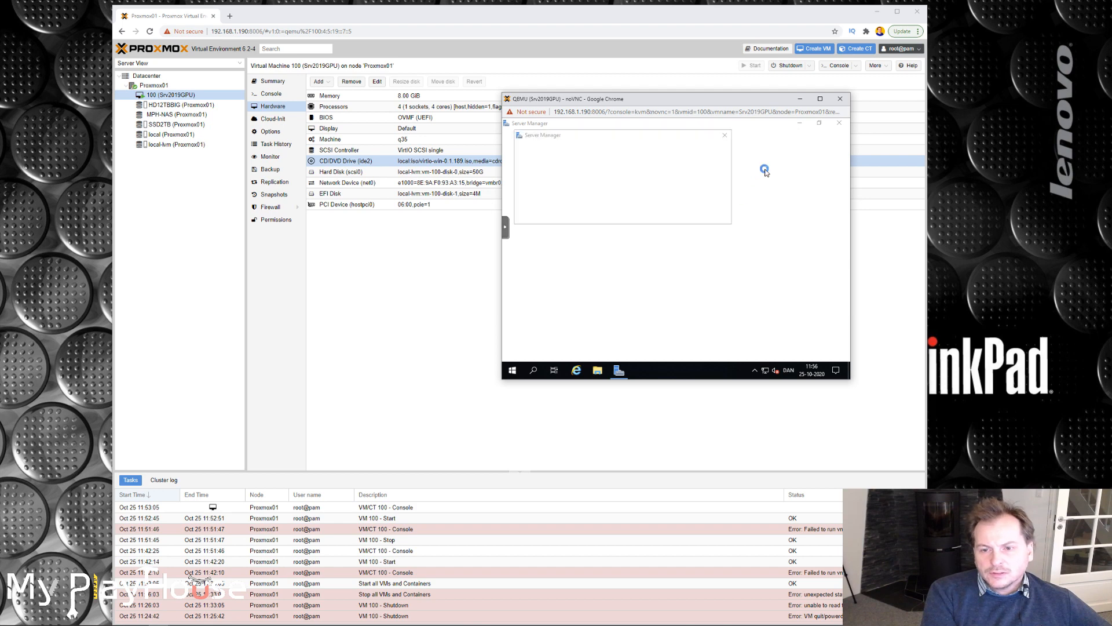
Dismiss the Windows Admin Center notice, set Server Manager not to start automatically at logon, and close it.
{"action": "left_click", "coordinate": [727, 138]}
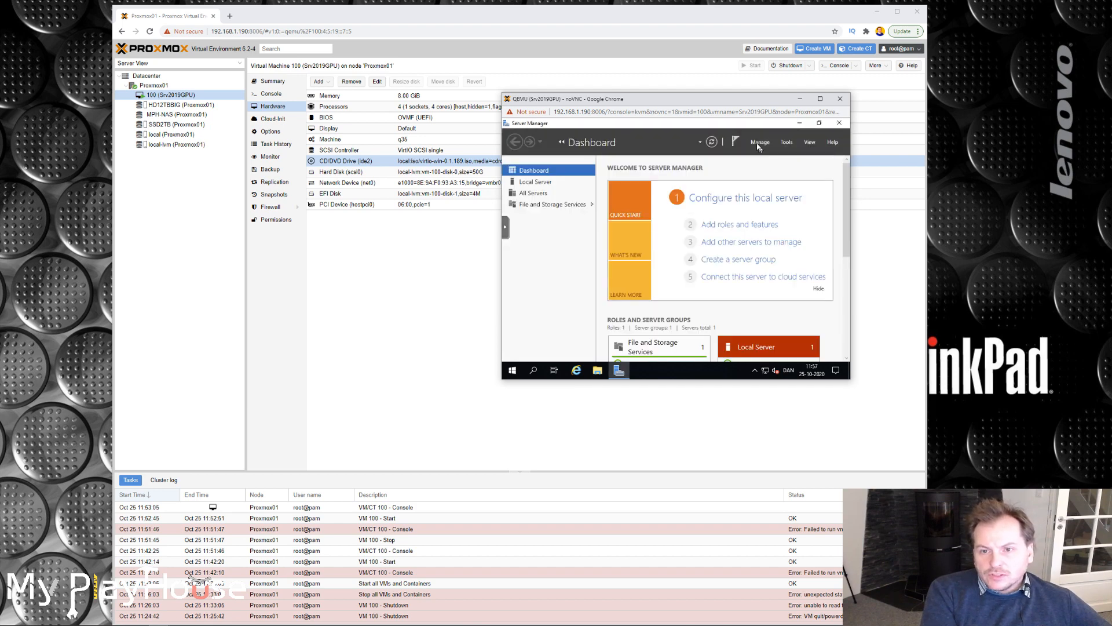
{"action": "left_click", "coordinate": [757, 142]}
{"action": "left_click", "coordinate": [777, 197]}
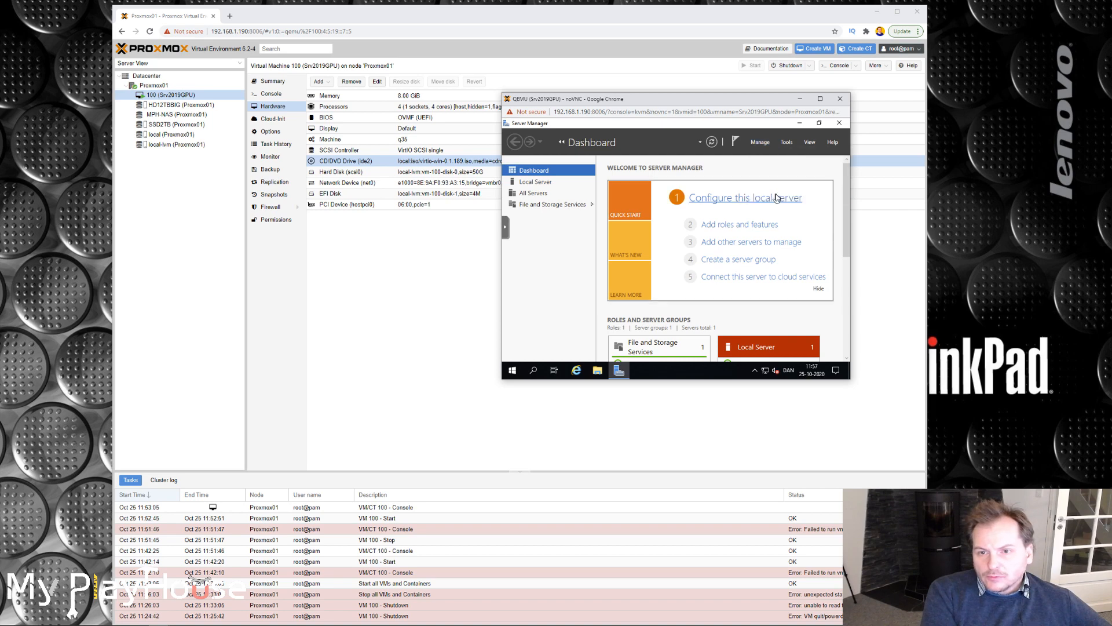
{"action": "left_click", "coordinate": [577, 262]}
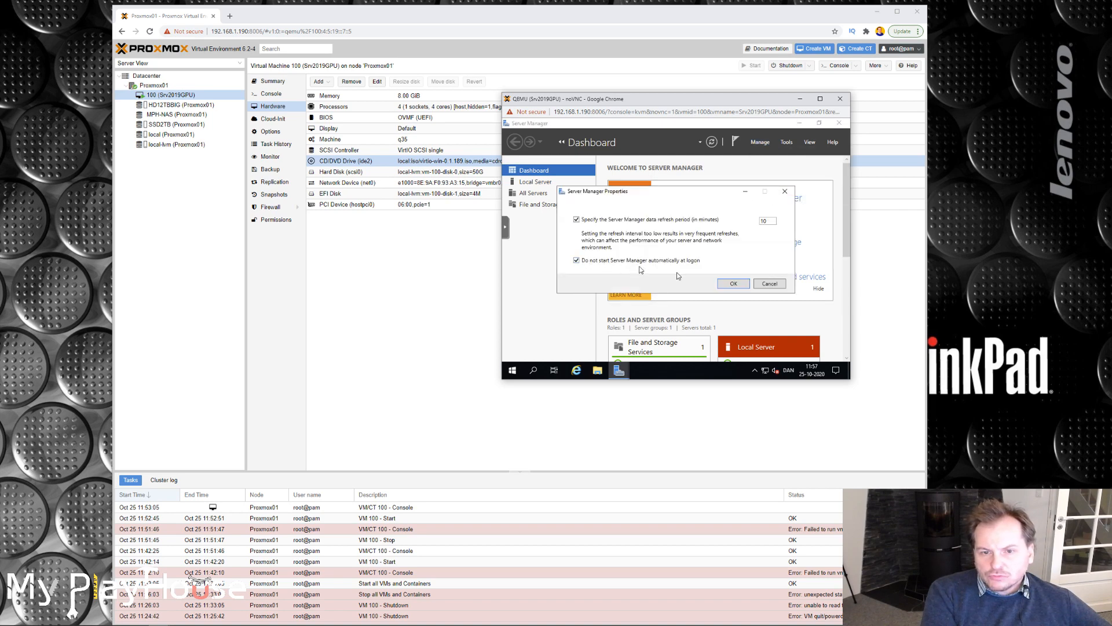
{"action": "left_click", "coordinate": [731, 284]}
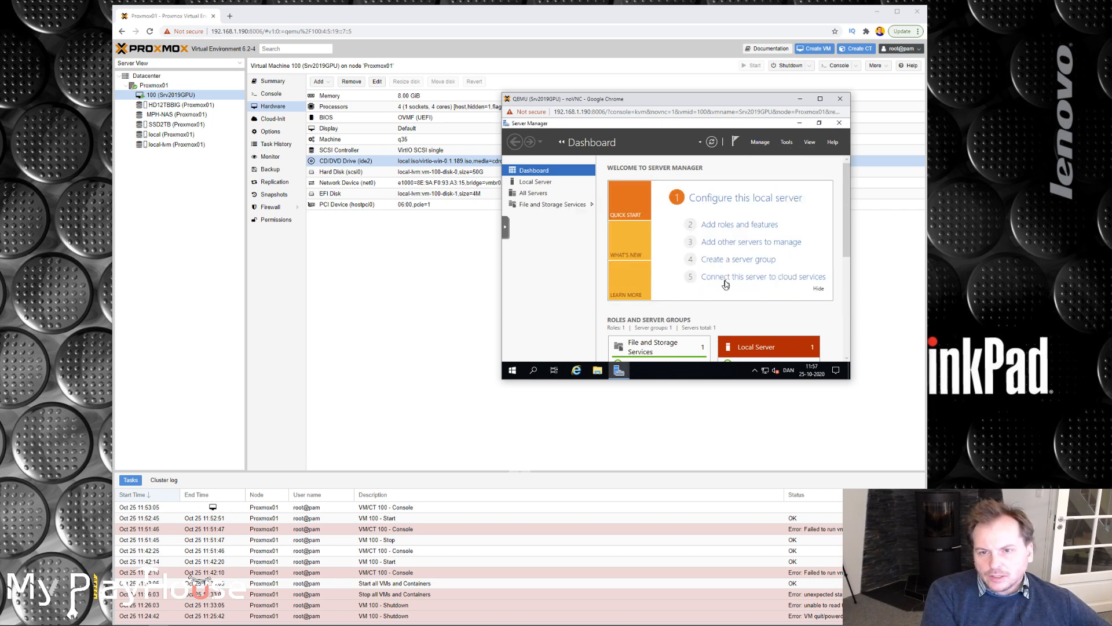
{"action": "left_click", "coordinate": [839, 123]}
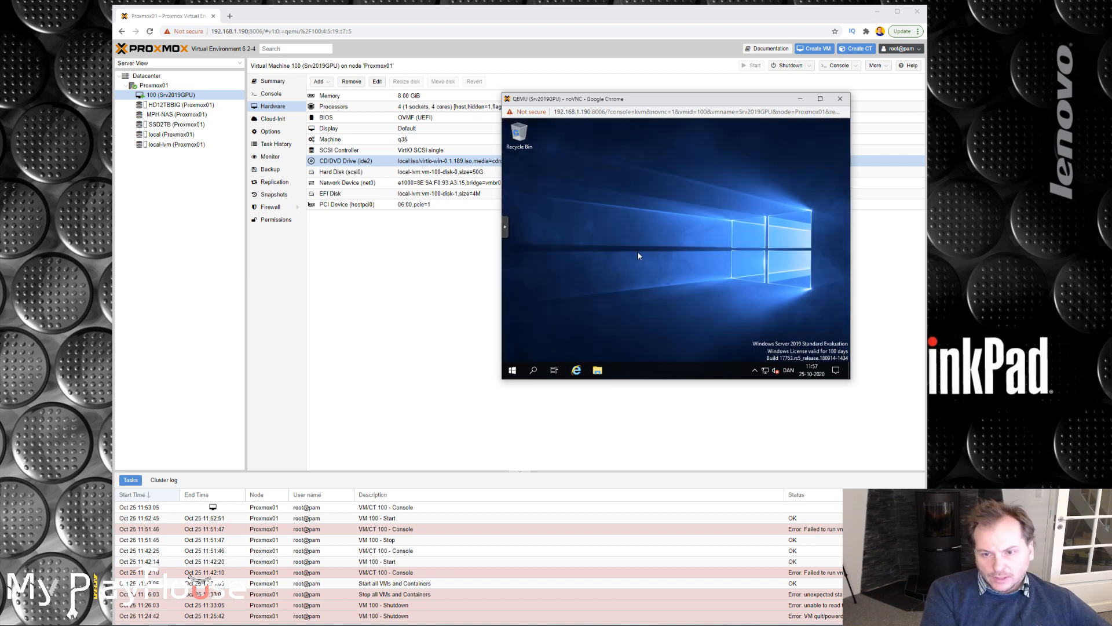
Open the system properties of This PC and allow remote desktop connections to this computer, keeping Network Level Authentication required.
{"action": "key", "text": "super+e"}
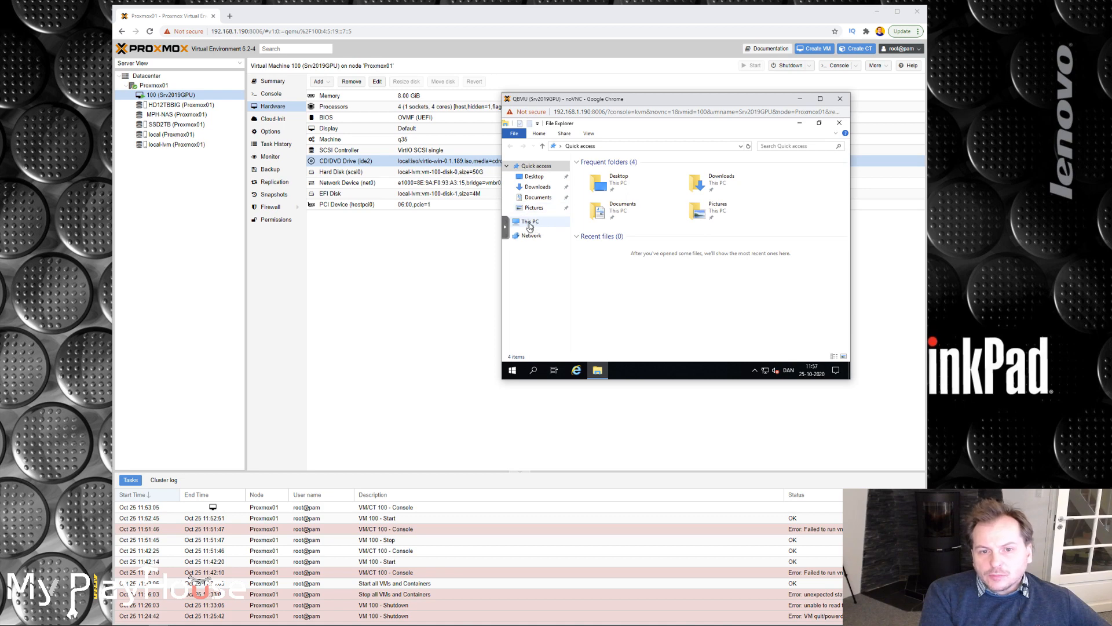
{"action": "right_click", "coordinate": [529, 225]}
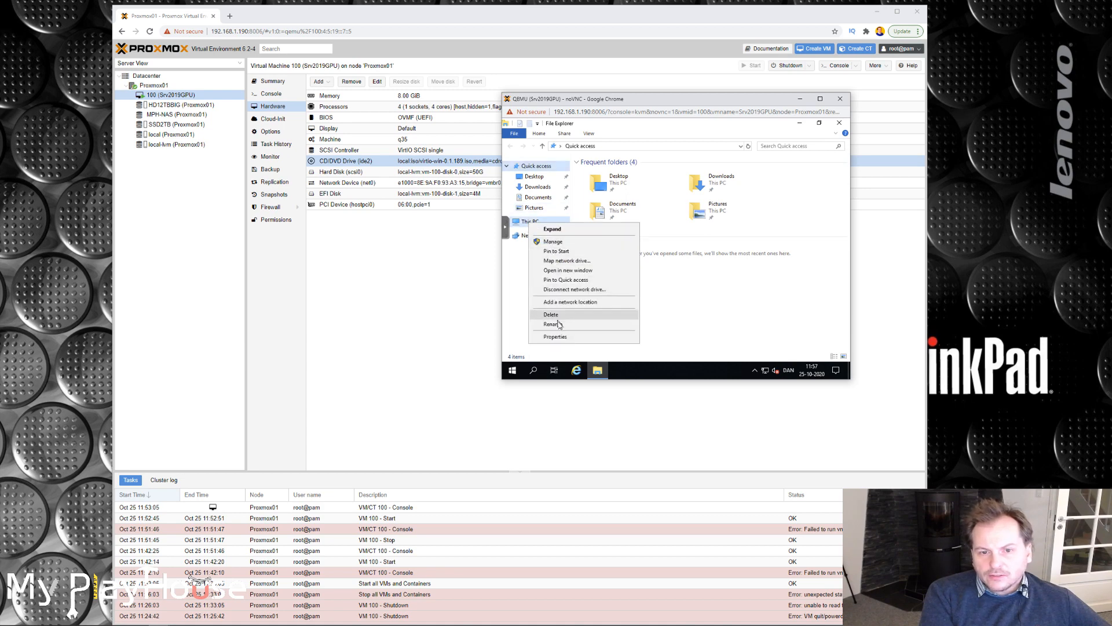
{"action": "left_click", "coordinate": [558, 338]}
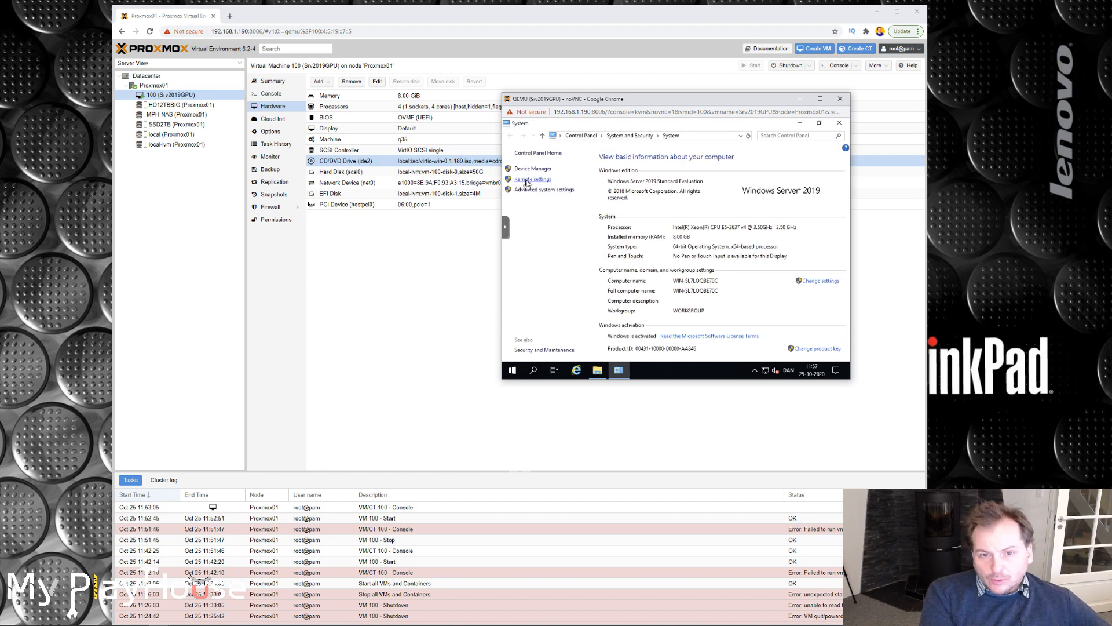
{"action": "left_click", "coordinate": [527, 180]}
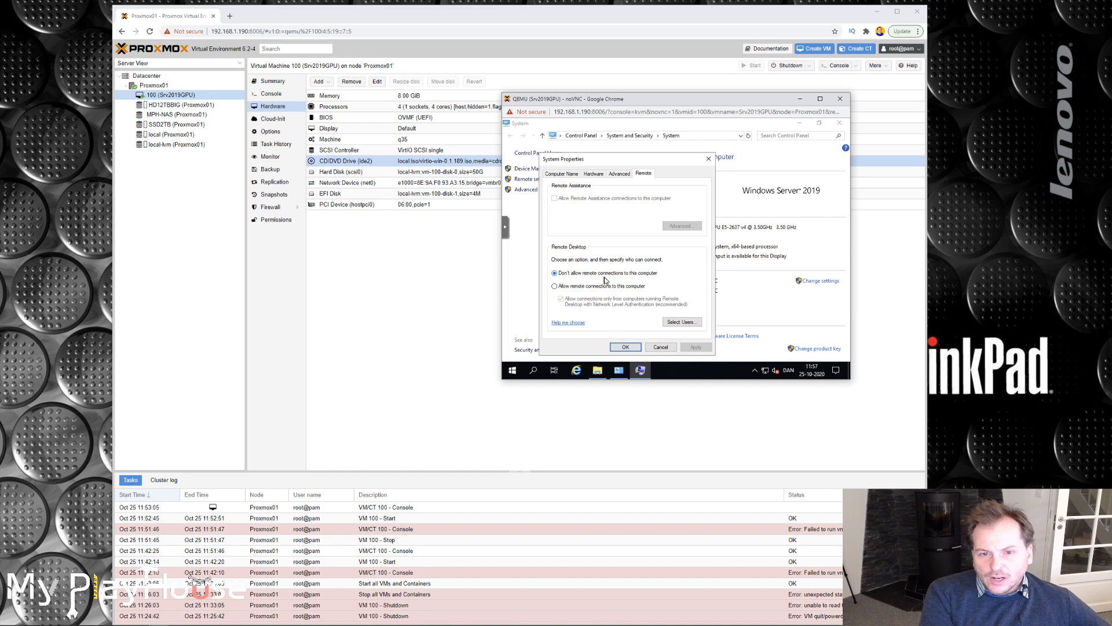
{"action": "left_click", "coordinate": [554, 286]}
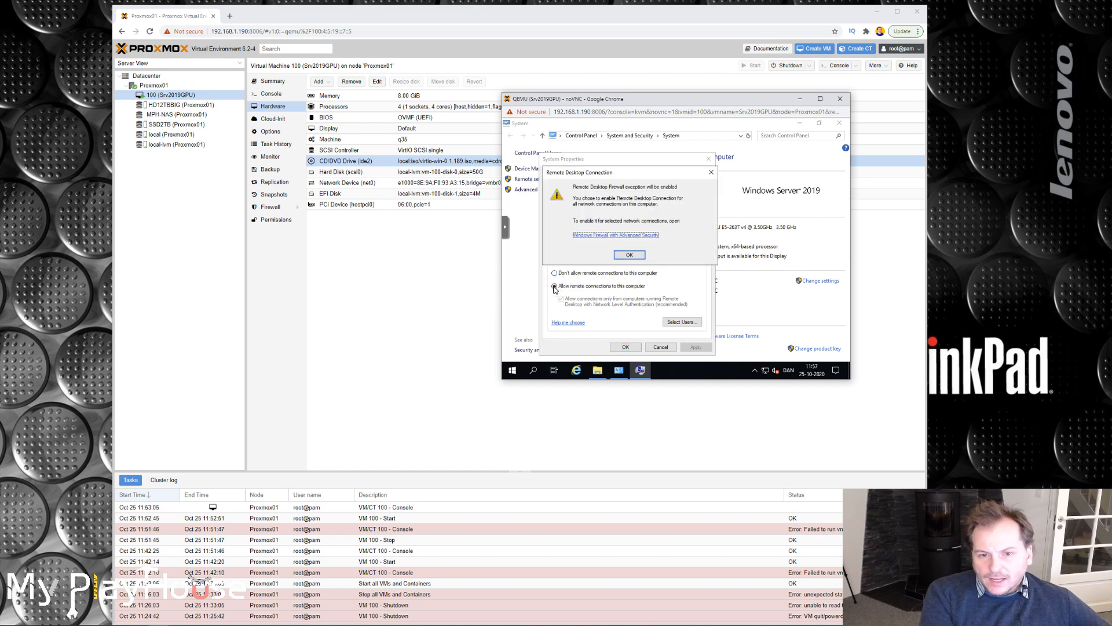
{"action": "left_click", "coordinate": [628, 256]}
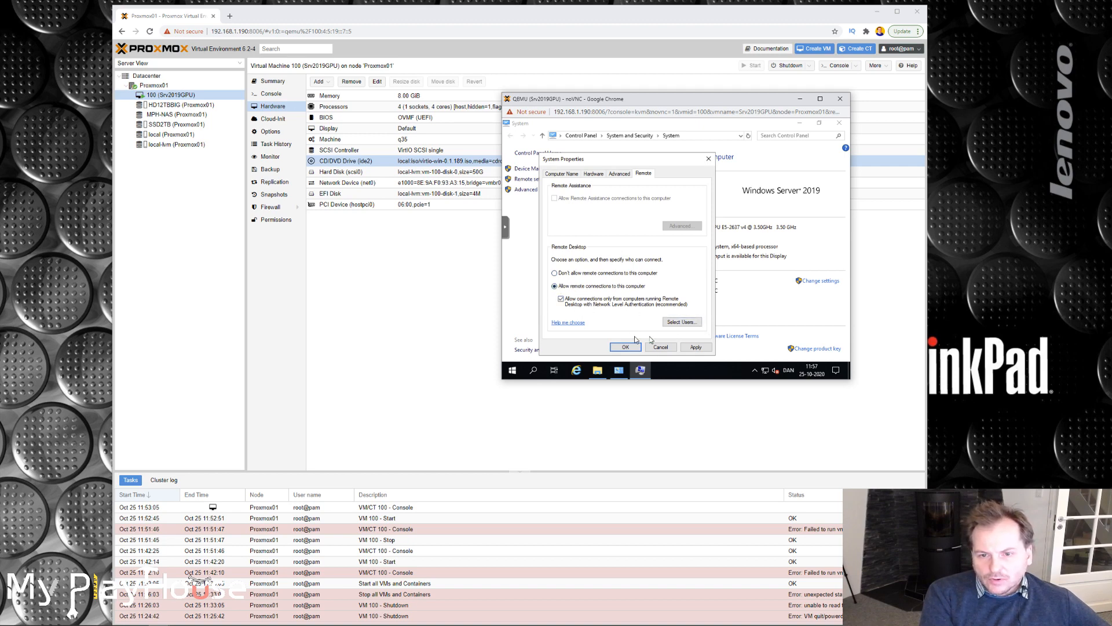
{"action": "left_click", "coordinate": [695, 347]}
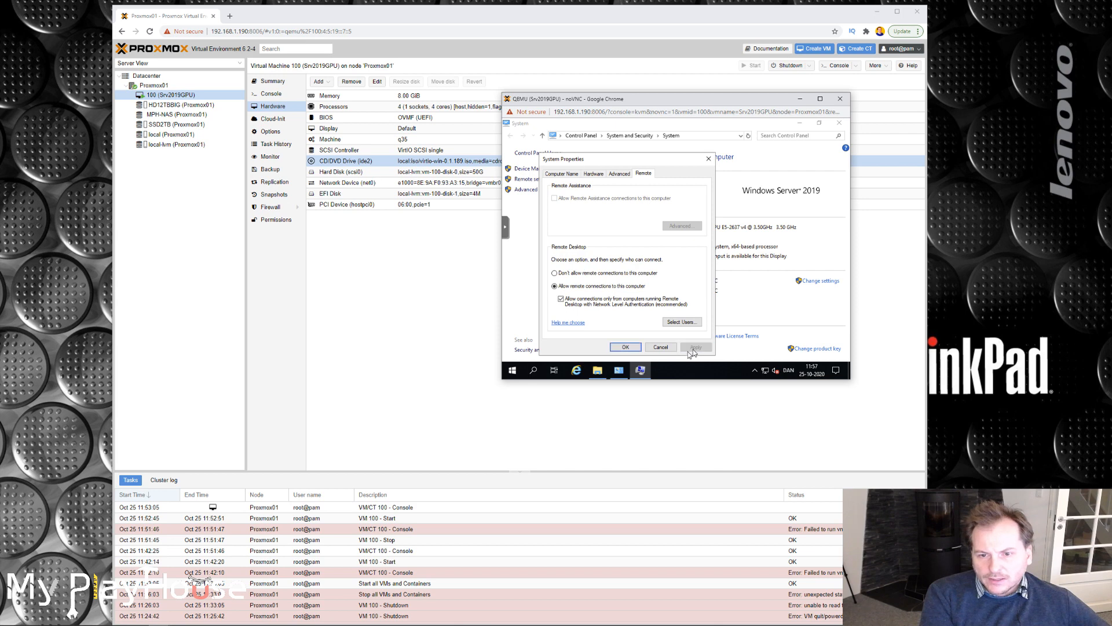
{"action": "left_click", "coordinate": [625, 348]}
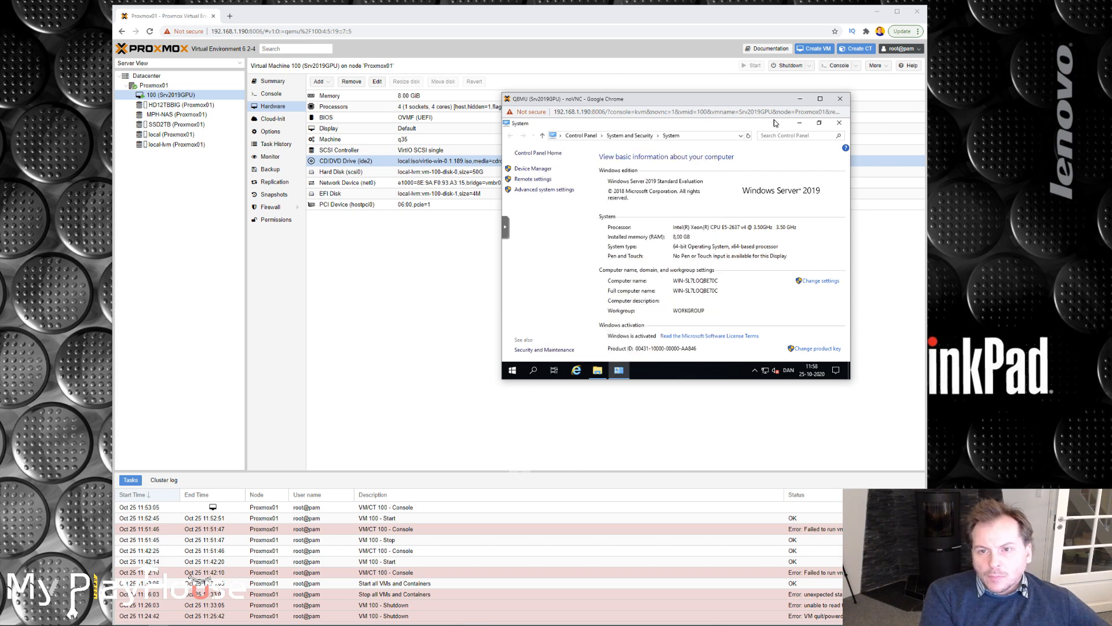
Open a Command Prompt on the server and run ipconfig to look up its IP address.
{"action": "left_click", "coordinate": [512, 370]}
{"action": "type", "text": "cmd"}
{"action": "key", "text": "Return"}
{"action": "type", "text": "ipconfig"}
{"action": "key", "text": "Return"}
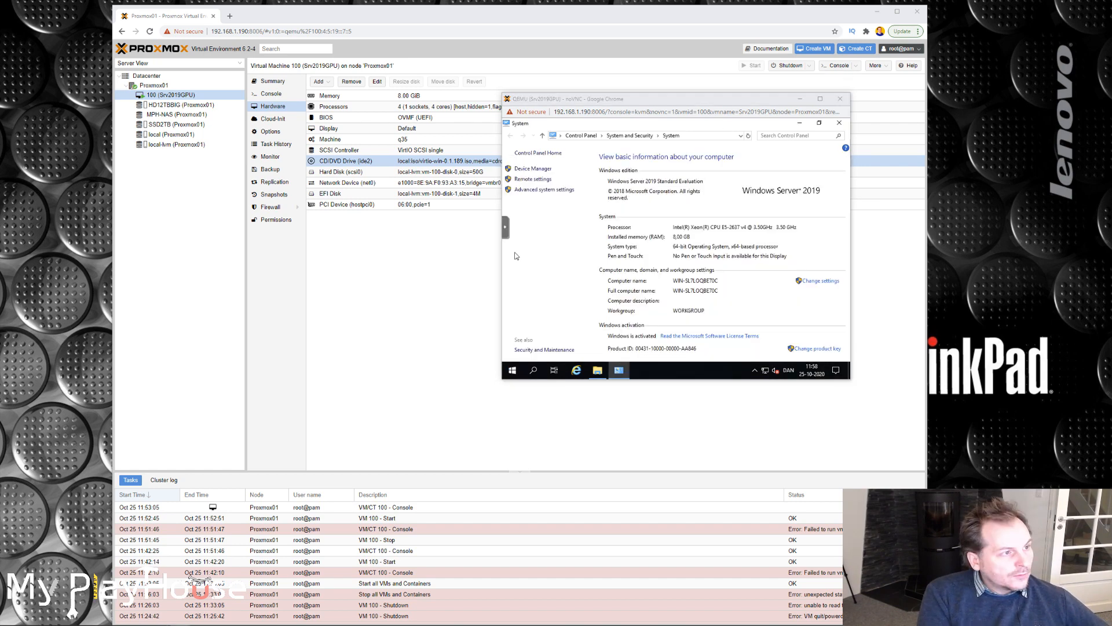
Start a Remote Desktop connection to 192.168.1.19 and accept trusting the remote computer.
{"action": "left_click_drag", "start_coordinate": [1, 128], "coordinate": [158, 119]}
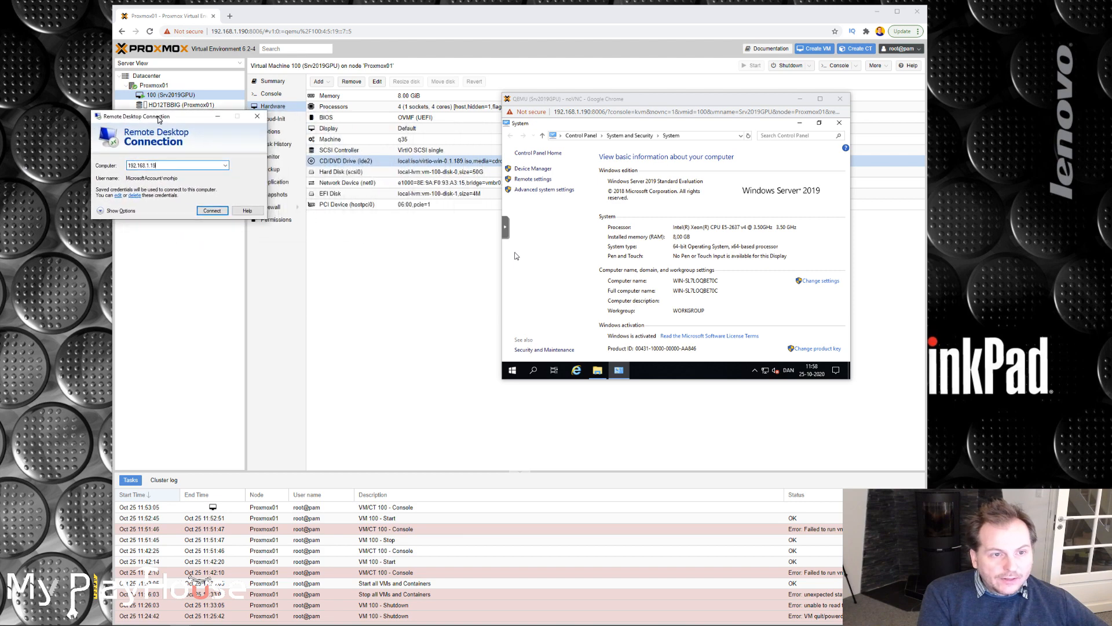
{"action": "left_click", "coordinate": [212, 210]}
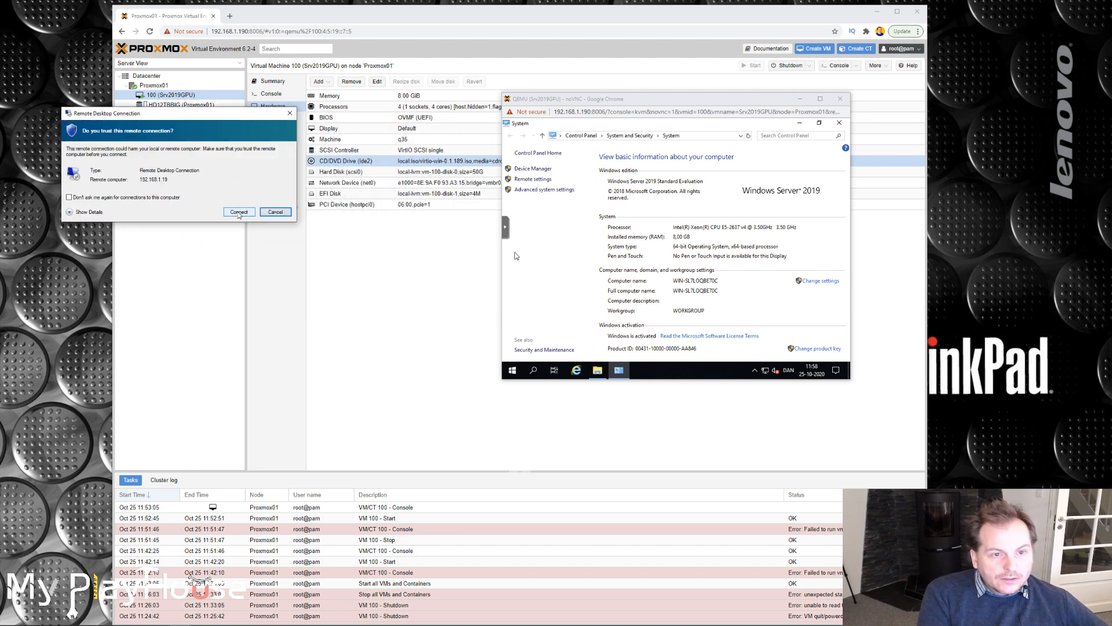
{"action": "left_click", "coordinate": [238, 210]}
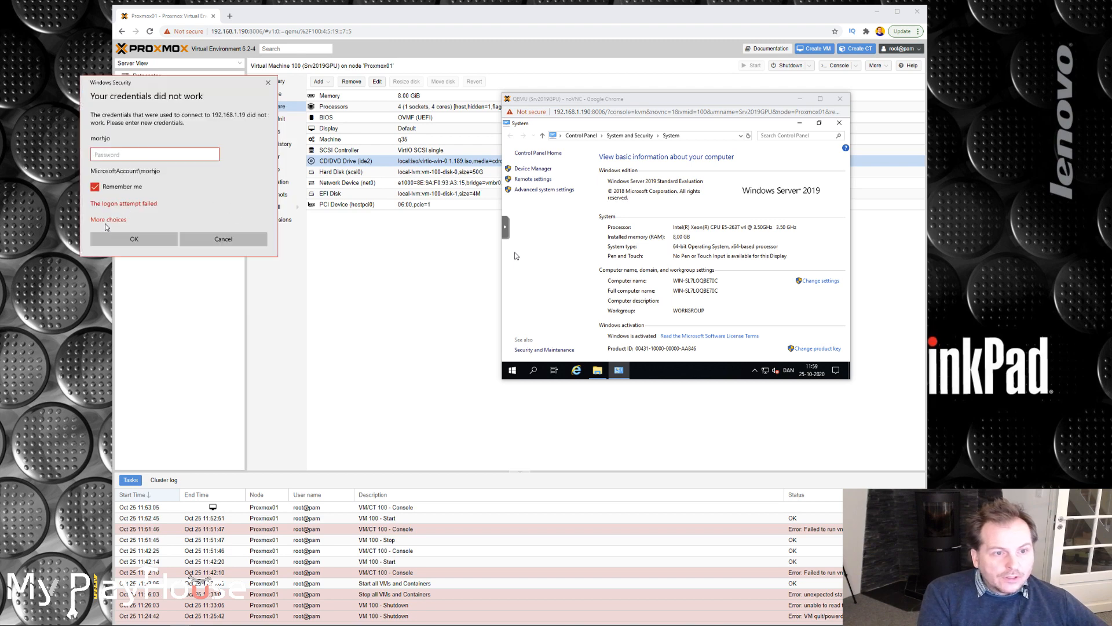
Sign in to the remote session with a different account, using the user name administrator and its account password.
{"action": "left_click", "coordinate": [107, 220]}
{"action": "left_click", "coordinate": [143, 264]}
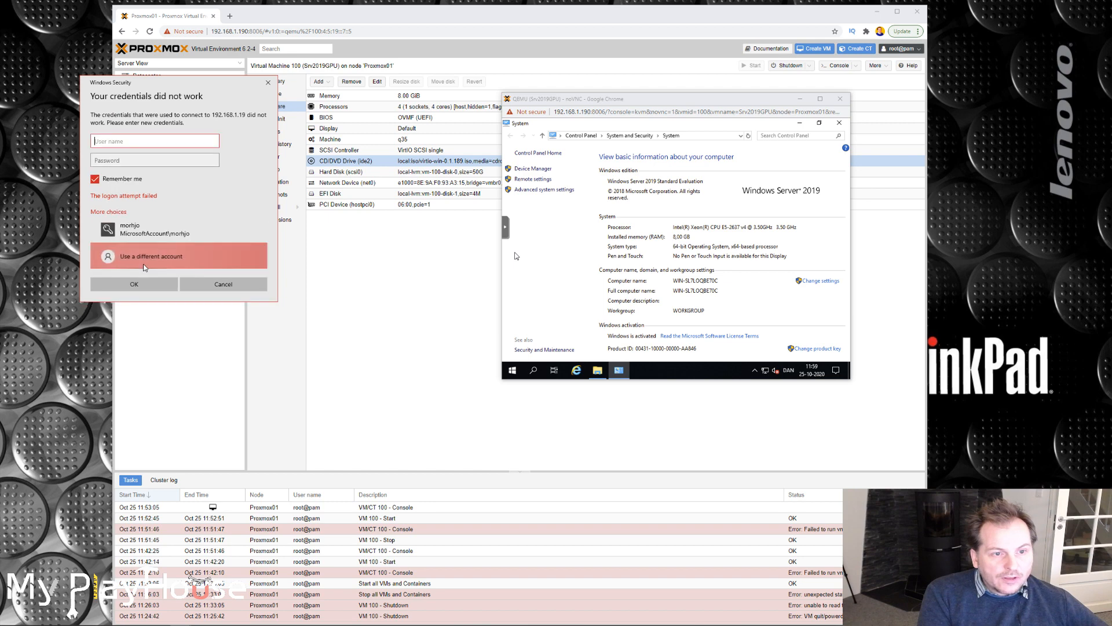
{"action": "type", "text": "administr"}
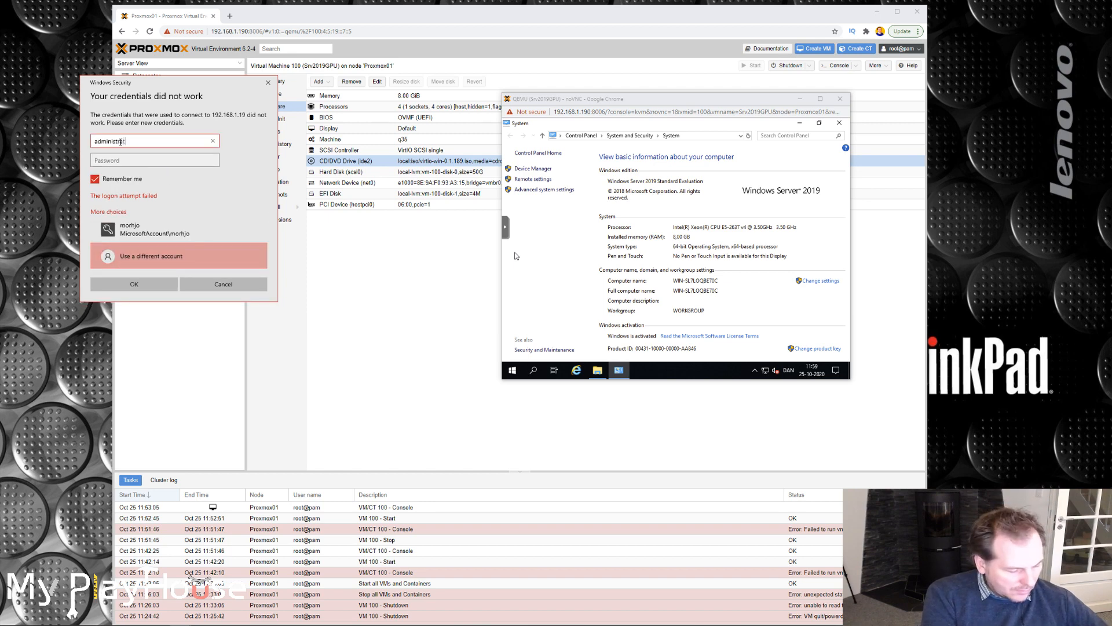
{"action": "type", "text": "ator"}
{"action": "key", "text": "Tab"}
{"action": "type", "text": "••••••••••••"}
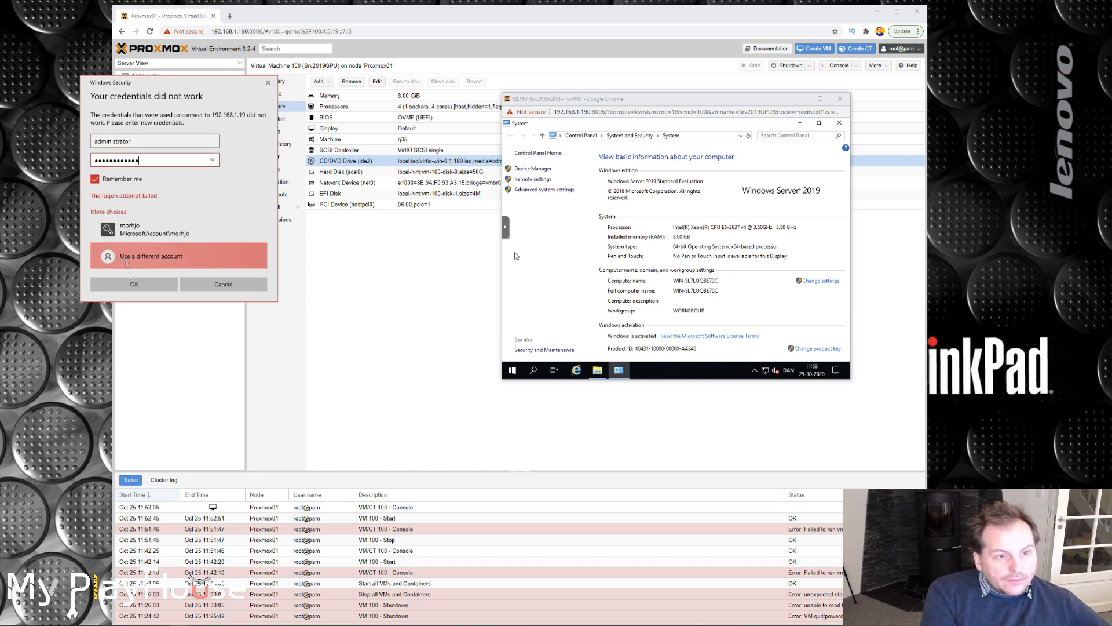
{"action": "left_click", "coordinate": [134, 284]}
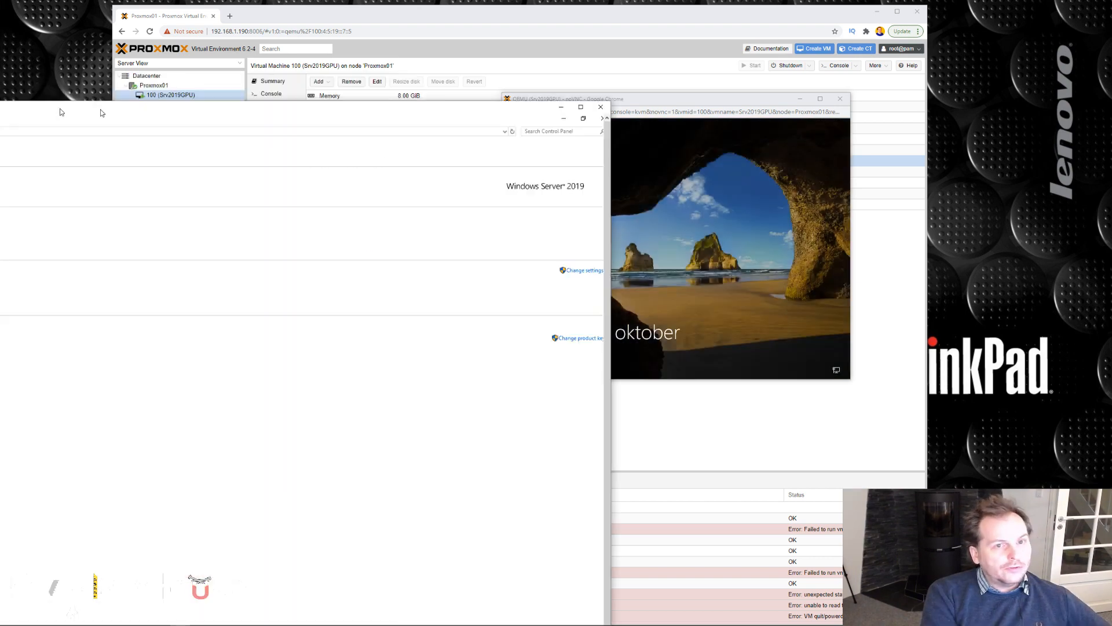
{"action": "mouse_move", "coordinate": [568, 52]}
{"action": "left_mouse_down"}
{"action": "mouse_move", "coordinate": [576, 21]}
{"action": "mouse_move", "coordinate": [576, 40]}
{"action": "left_mouse_up"}
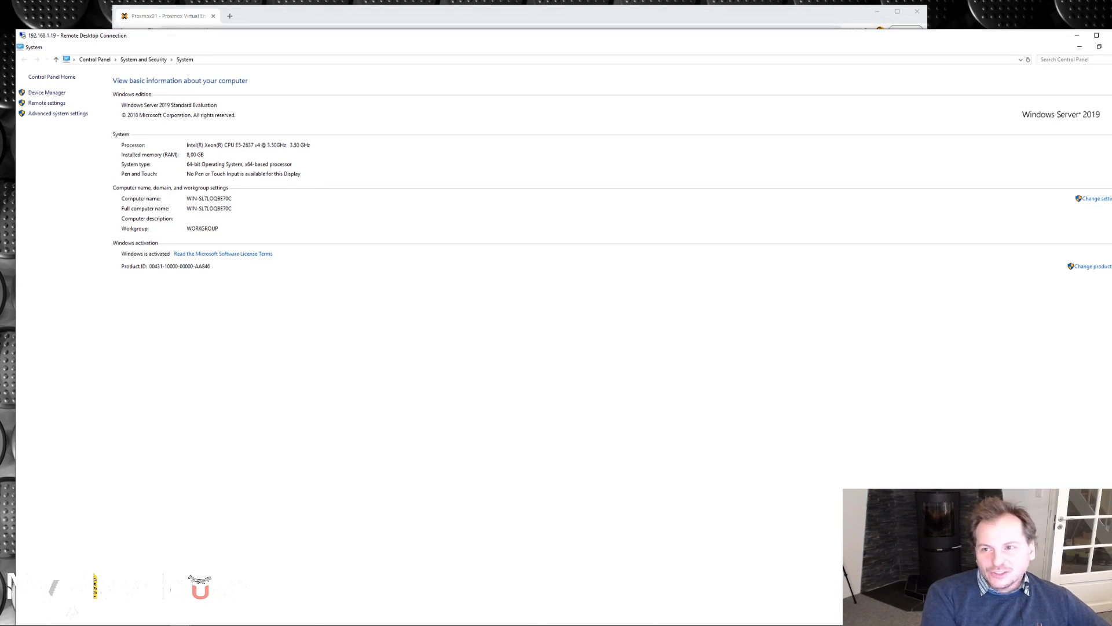
{"action": "mouse_move", "coordinate": [1027, 34]}
{"action": "left_mouse_down"}
{"action": "mouse_move", "coordinate": [988, 4]}
{"action": "mouse_move", "coordinate": [1040, 44]}
{"action": "left_mouse_up"}
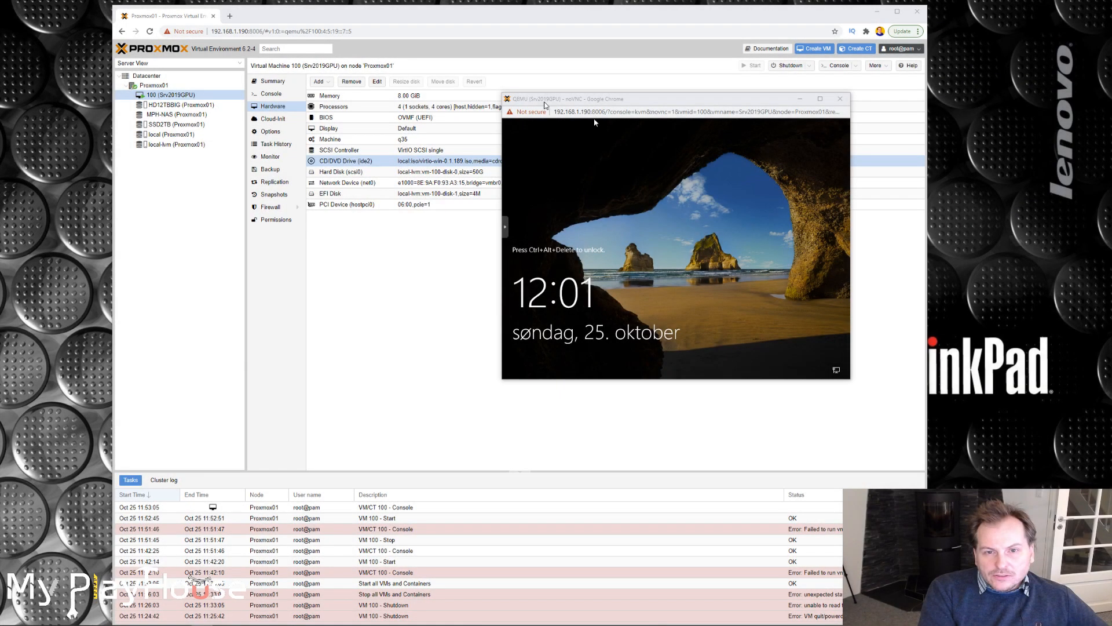
Set the graphic card of the Srv2019GPU virtual machine's display hardware to none.
{"action": "left_click_drag", "start_coordinate": [548, 100], "coordinate": [759, 214]}
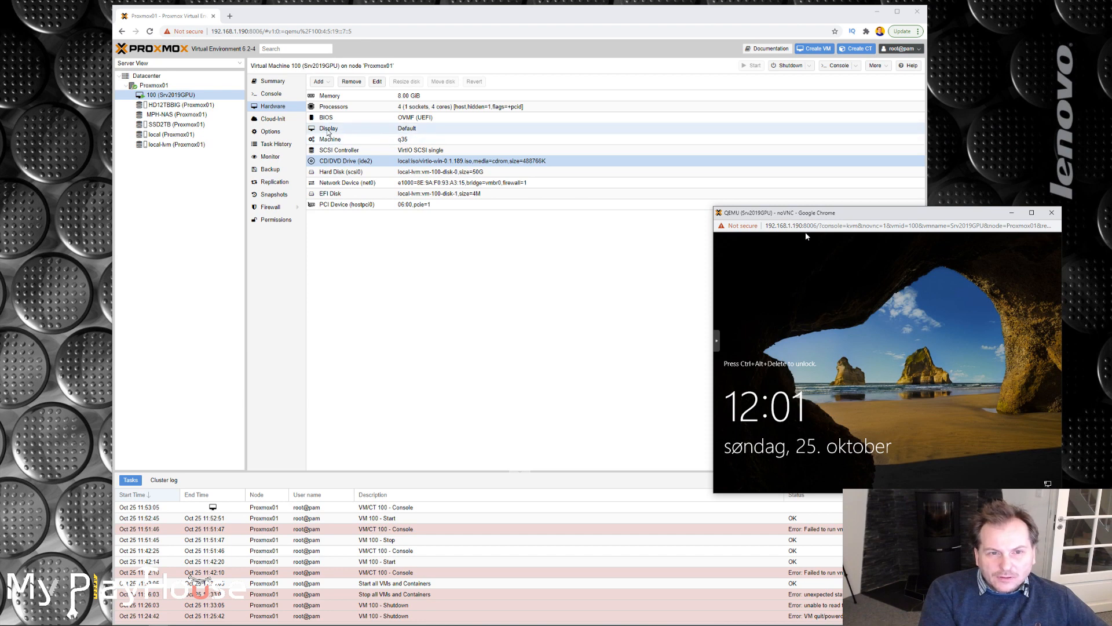
{"action": "left_click", "coordinate": [328, 130]}
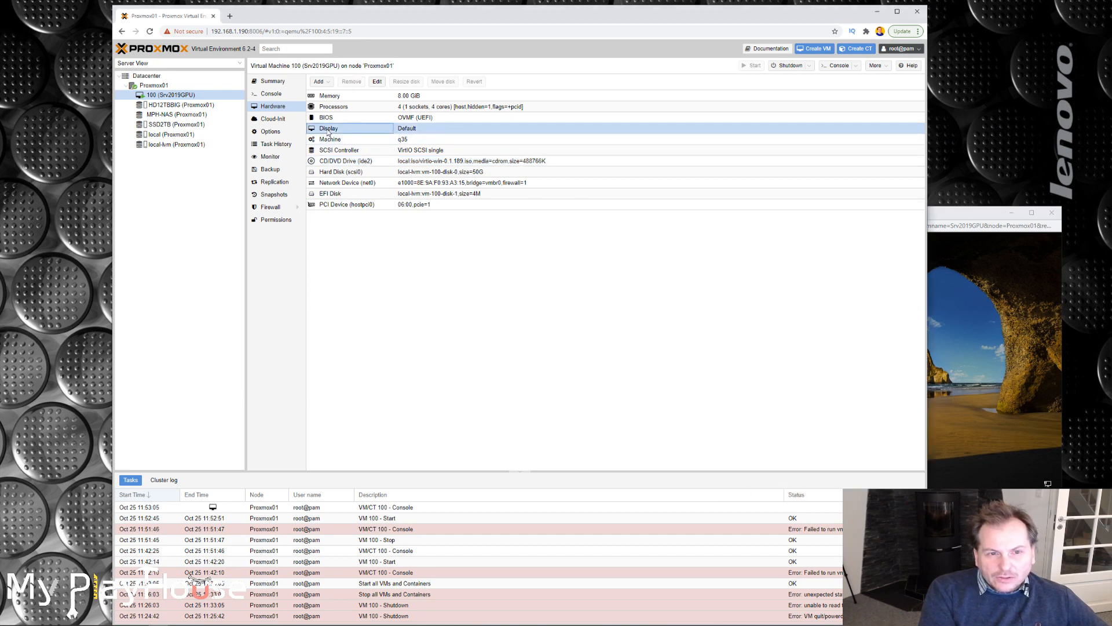
{"action": "double_click", "coordinate": [328, 131]}
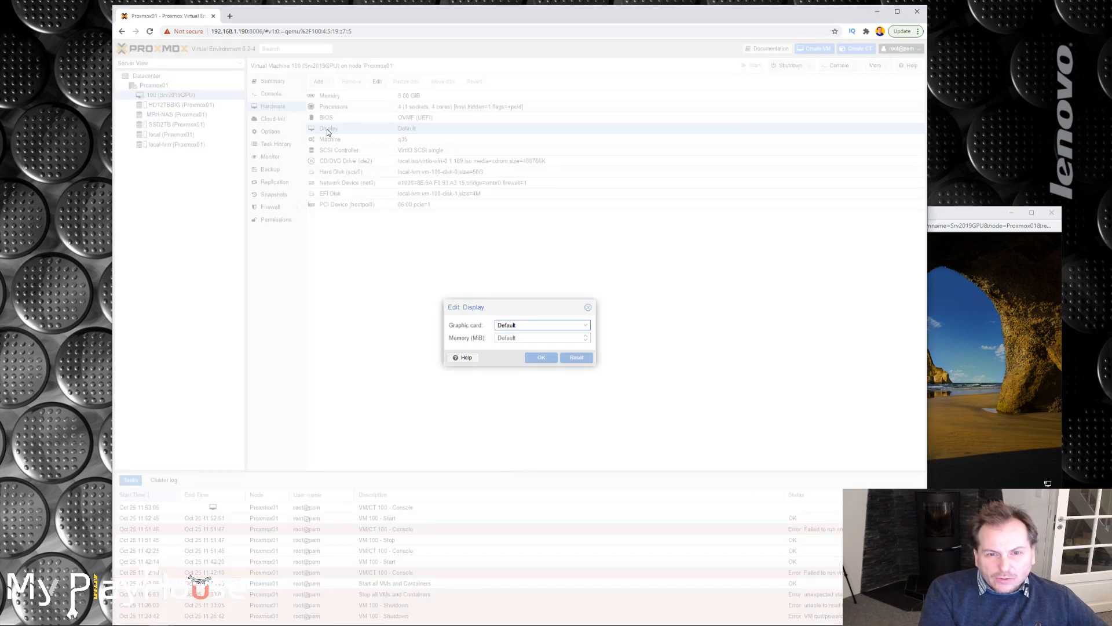
{"action": "left_click", "coordinate": [586, 326]}
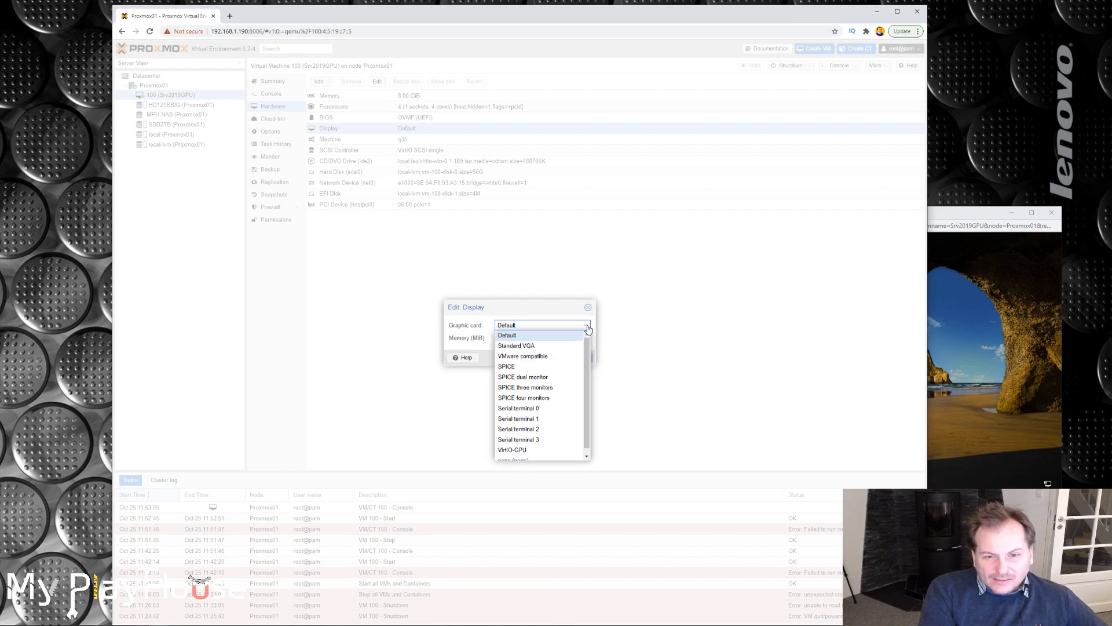
{"action": "scroll", "coordinate": [587, 383], "scroll_direction": "down", "scroll_amount": 1}
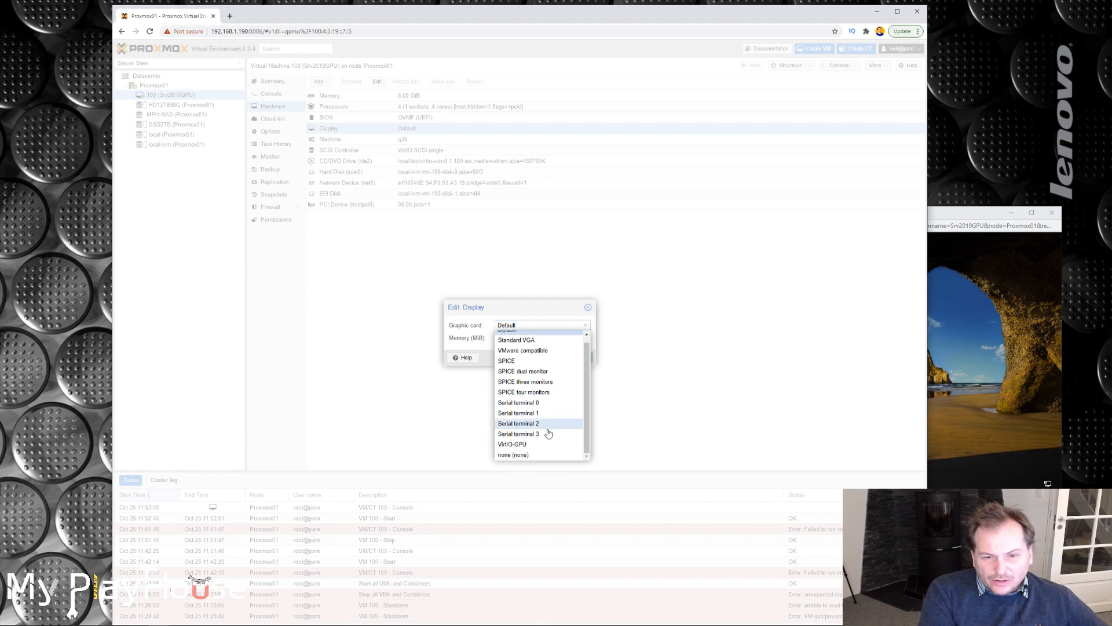
{"action": "left_click", "coordinate": [506, 455]}
{"action": "left_click", "coordinate": [539, 359]}
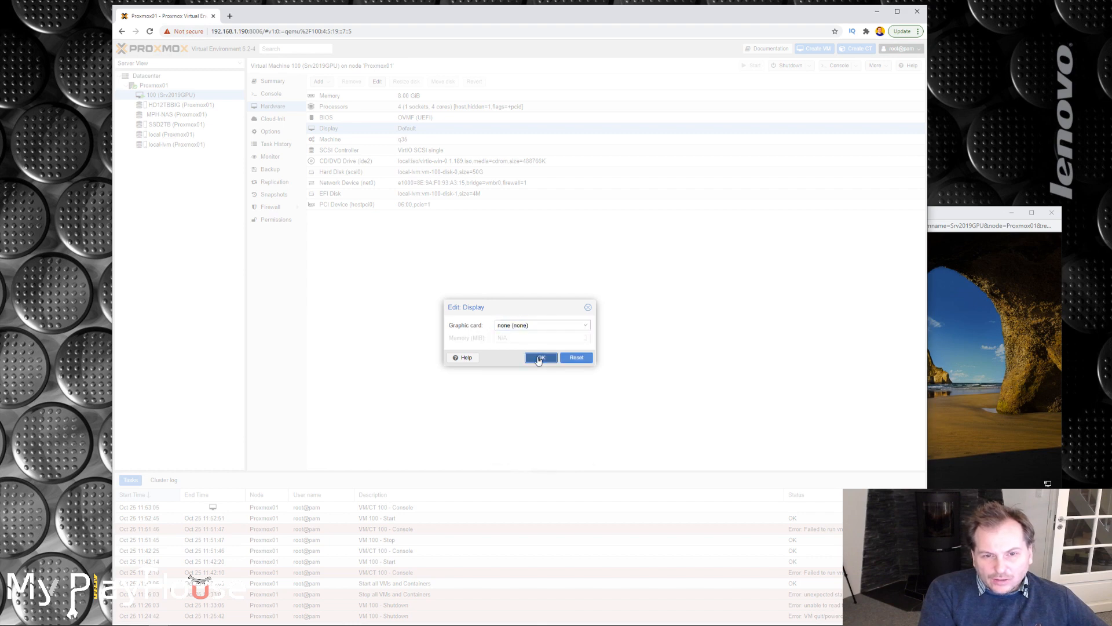
Restart Windows Server from within the noVNC console, giving Other (Unplanned) as the reason.
{"action": "left_click_drag", "start_coordinate": [985, 216], "coordinate": [895, 171]}
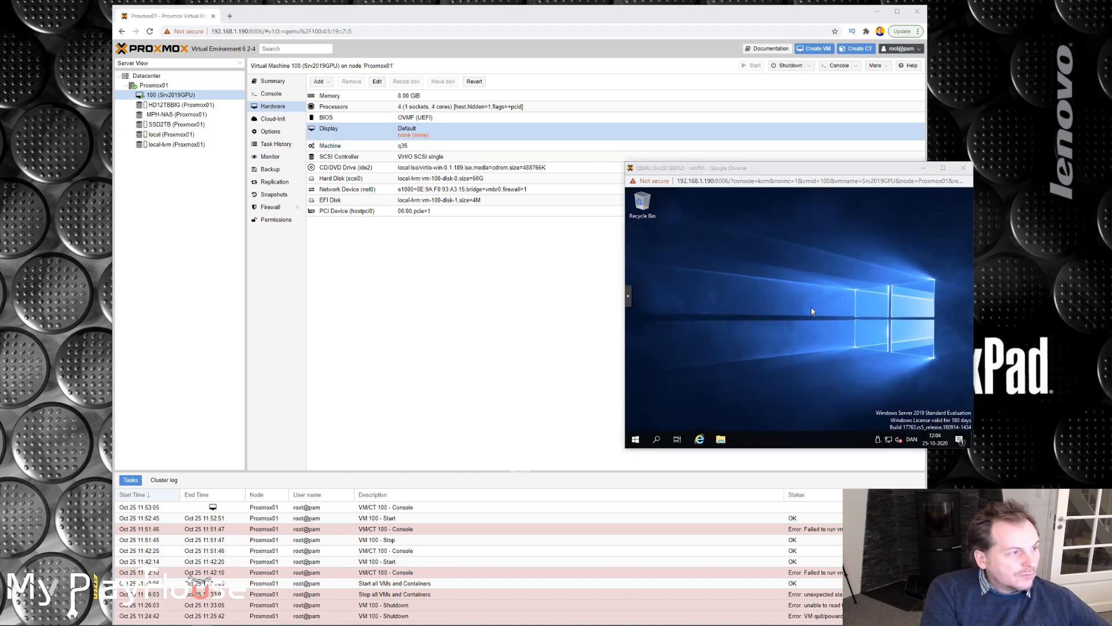
{"action": "left_click", "coordinate": [635, 440]}
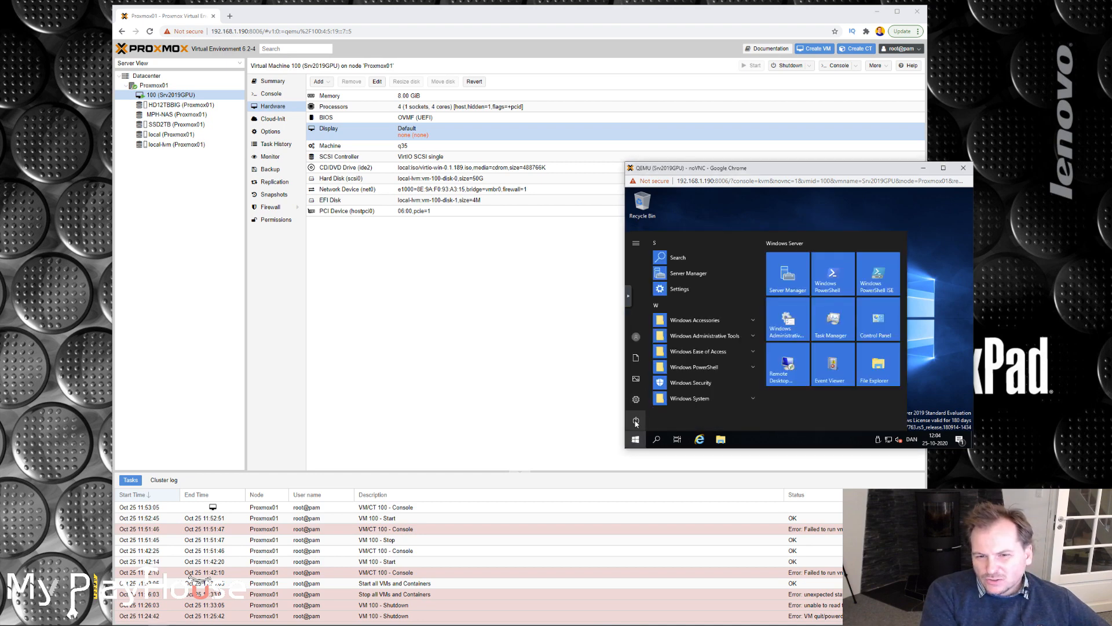
{"action": "left_click", "coordinate": [636, 421]}
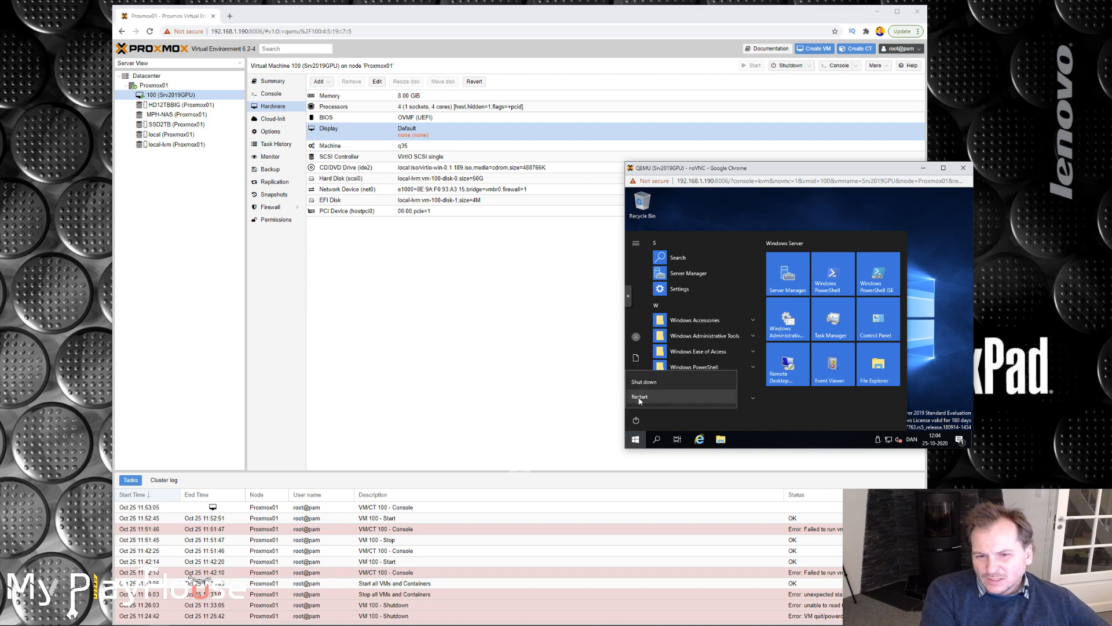
{"action": "left_click", "coordinate": [639, 397]}
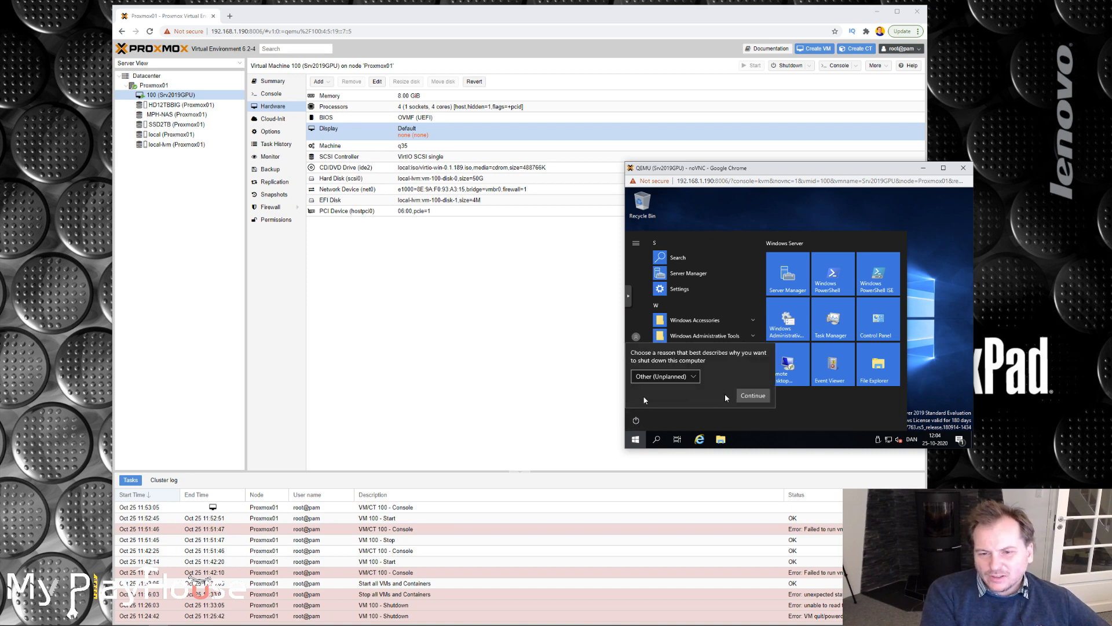
{"action": "left_click", "coordinate": [752, 396]}
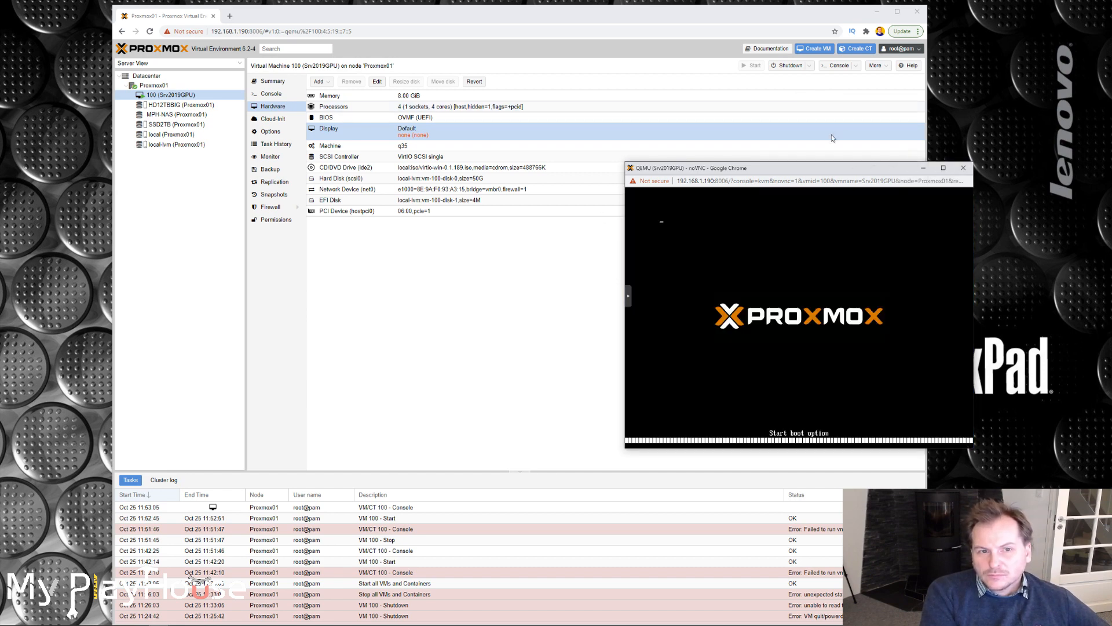
Reconnect to 192.168.1.19 with Remote Desktop Connection and accept trusting the remote computer.
{"action": "mouse_move", "coordinate": [764, 168]}
{"action": "left_mouse_down"}
{"action": "mouse_move", "coordinate": [805, 215]}
{"action": "mouse_move", "coordinate": [779, 152]}
{"action": "left_mouse_up"}
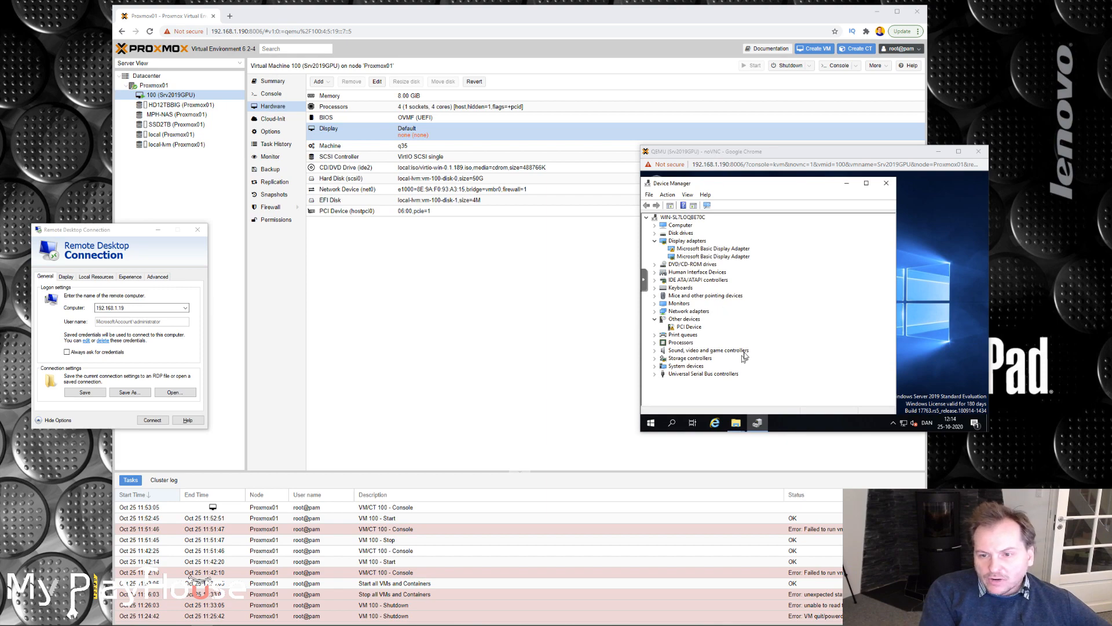
{"action": "left_click_drag", "start_coordinate": [833, 154], "coordinate": [757, 125]}
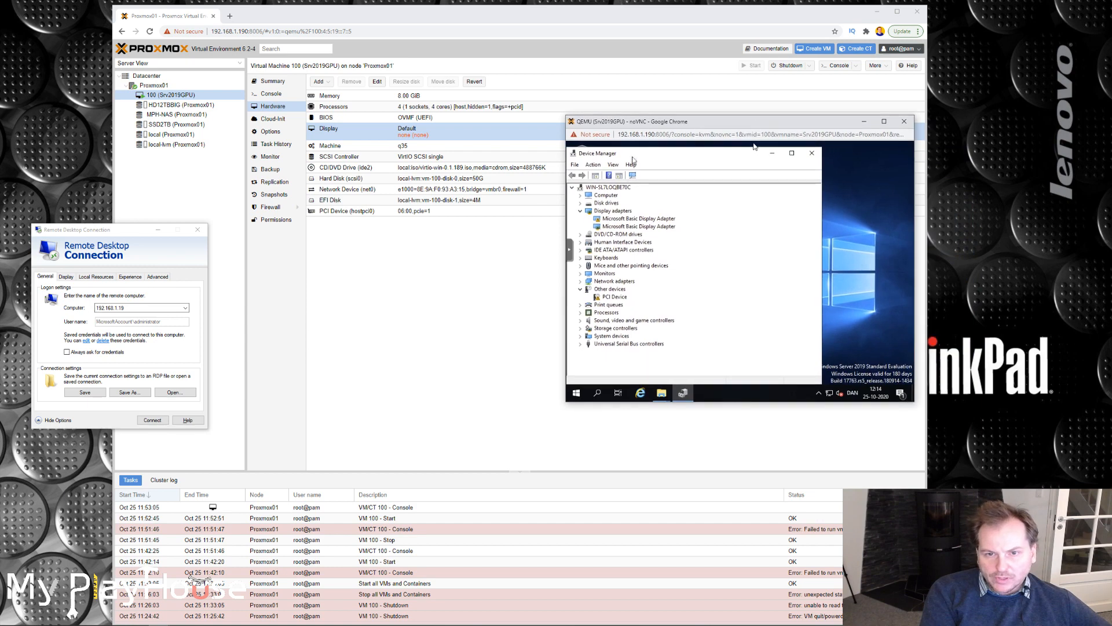
{"action": "left_click_drag", "start_coordinate": [93, 230], "coordinate": [123, 163]}
{"action": "left_click", "coordinate": [183, 353]}
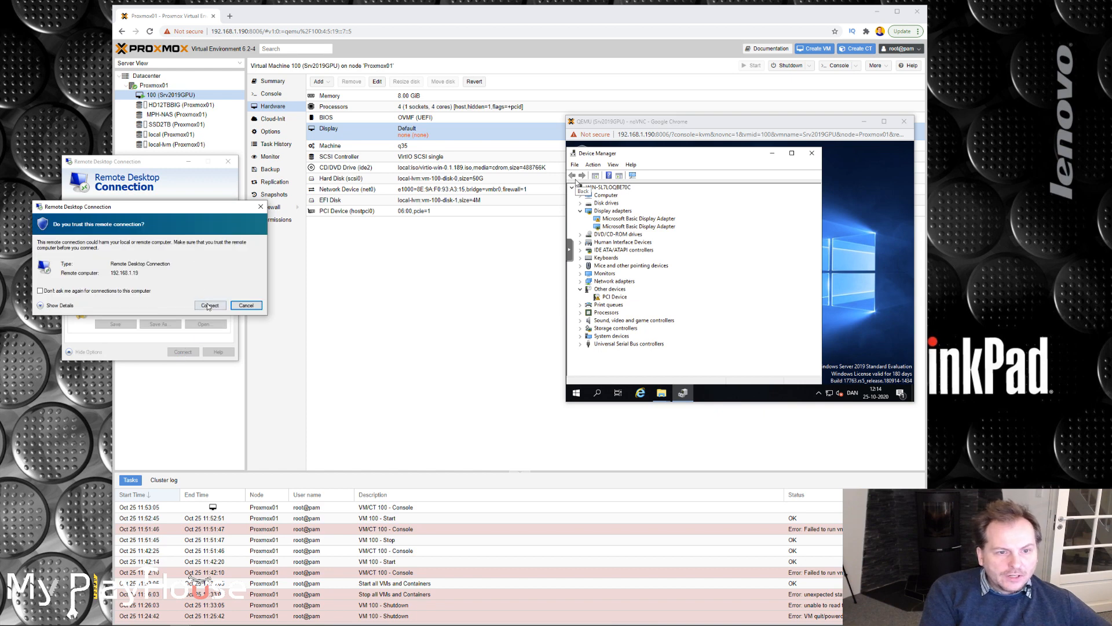
{"action": "left_click", "coordinate": [209, 306]}
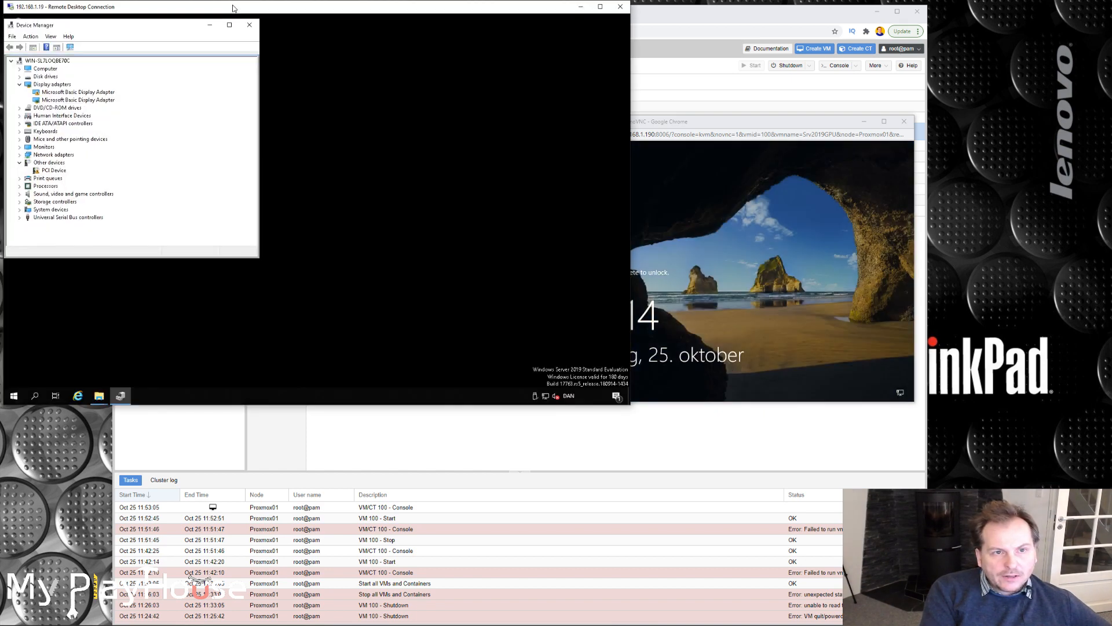
{"action": "left_click_drag", "start_coordinate": [234, 8], "coordinate": [318, 46]}
{"action": "left_click_drag", "start_coordinate": [353, 65], "coordinate": [304, 82]}
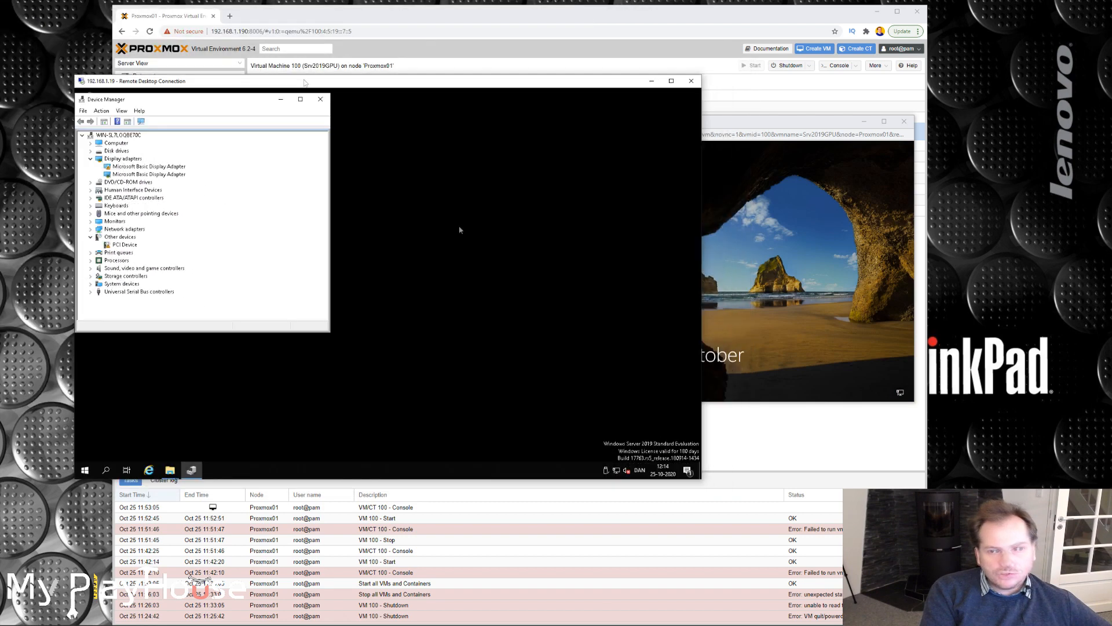
Close the noVNC console window and bring up the C: drive's Temp folder in the Remote Desktop session.
{"action": "left_click", "coordinate": [815, 127]}
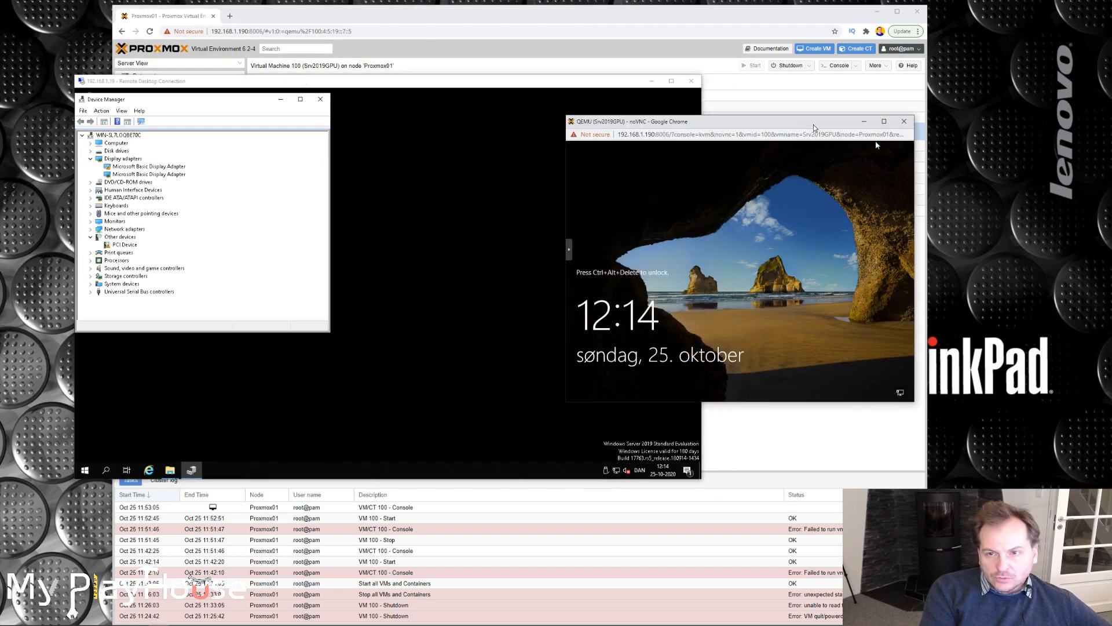
{"action": "left_click", "coordinate": [905, 123]}
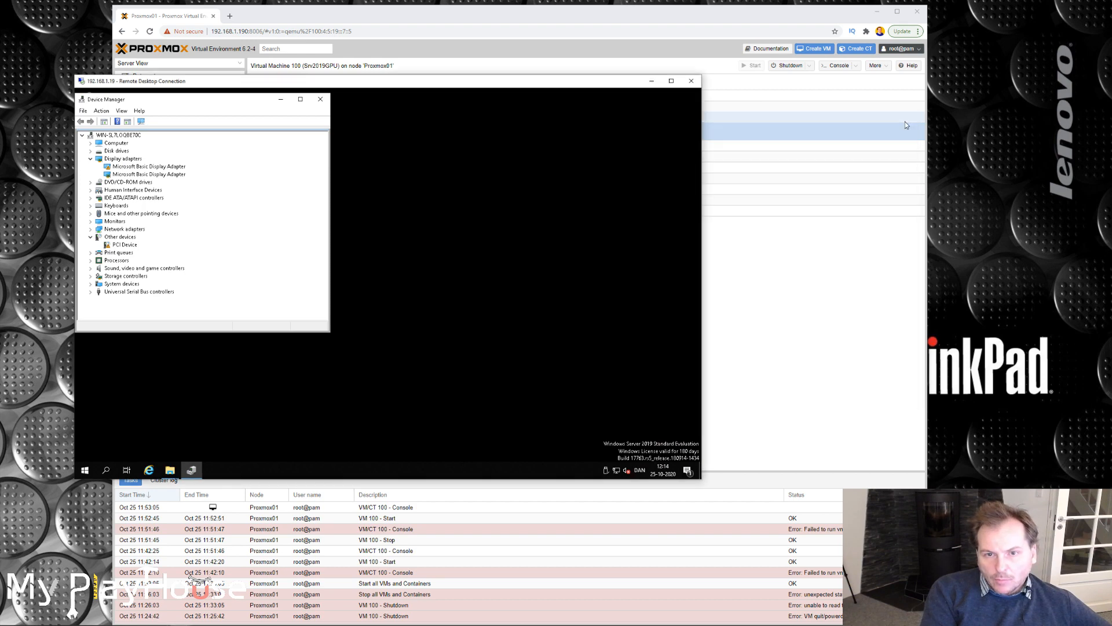
{"action": "left_click_drag", "start_coordinate": [444, 83], "coordinate": [617, 80]}
{"action": "left_click", "coordinate": [342, 470]}
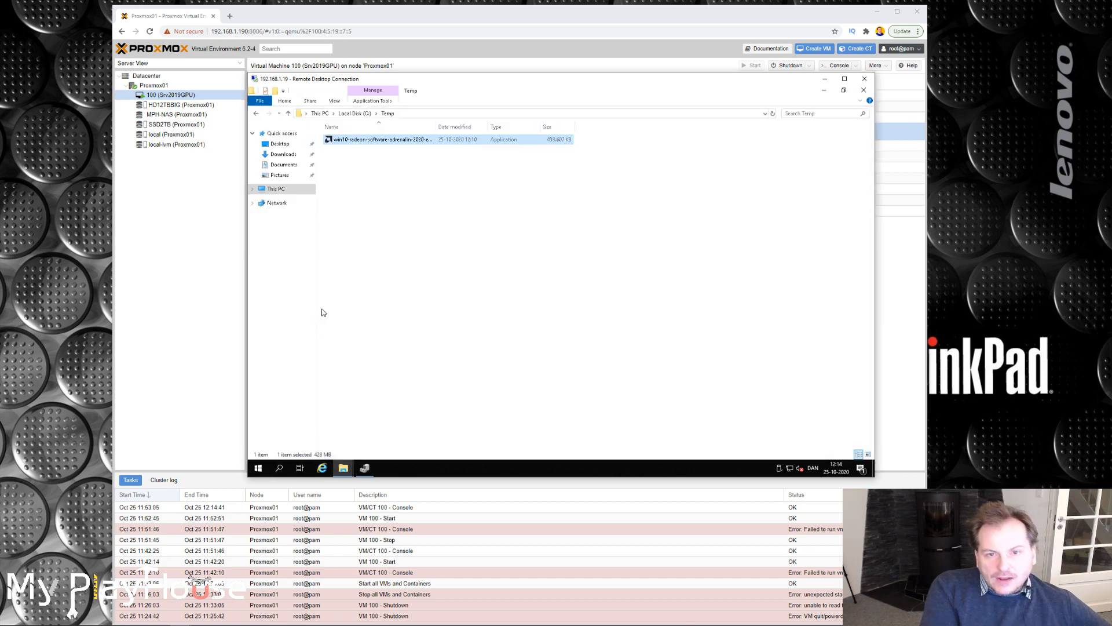
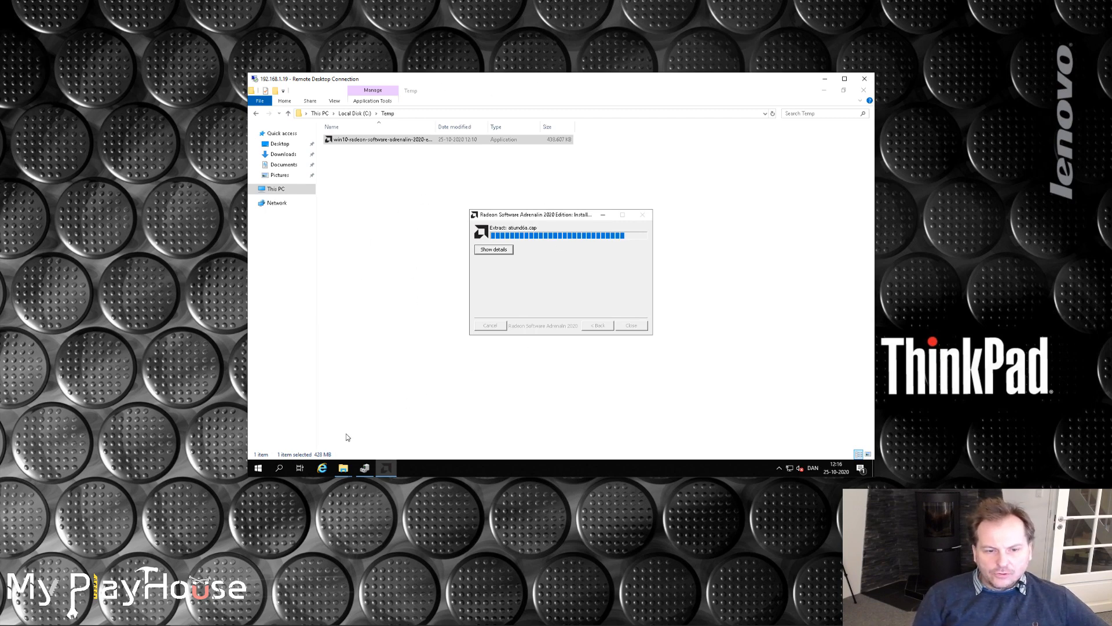
Minimize the AMD Radeon RX480 and Temp folder windows to uncover Device Manager and the Radeon installer.
{"action": "mouse_move", "coordinate": [347, 471]}
{"action": "left_click", "coordinate": [388, 420]}
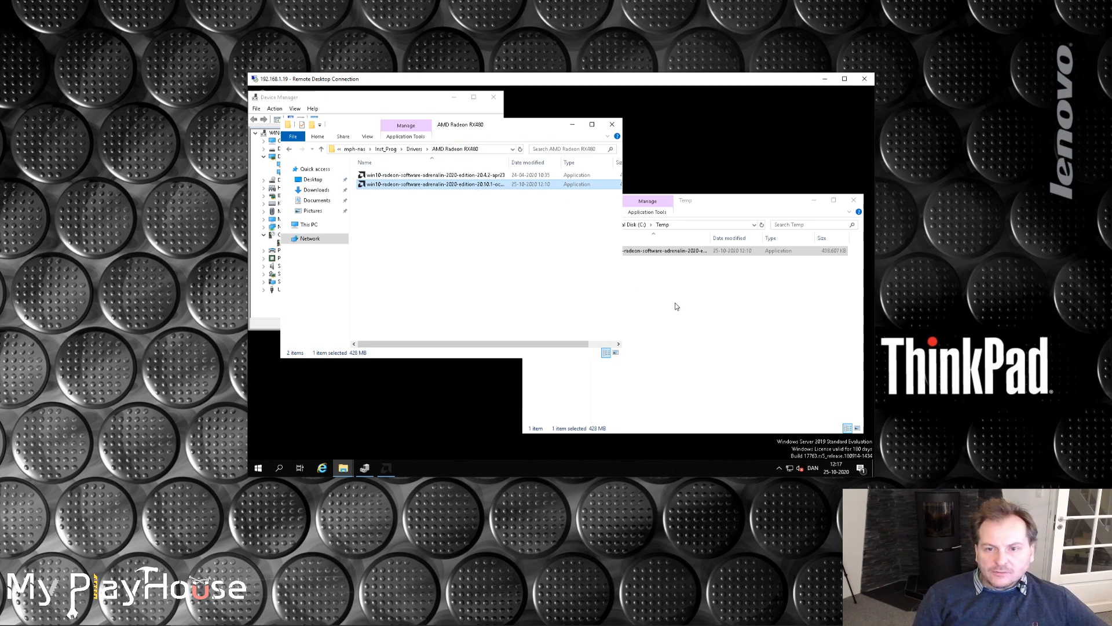
{"action": "left_click", "coordinate": [693, 301]}
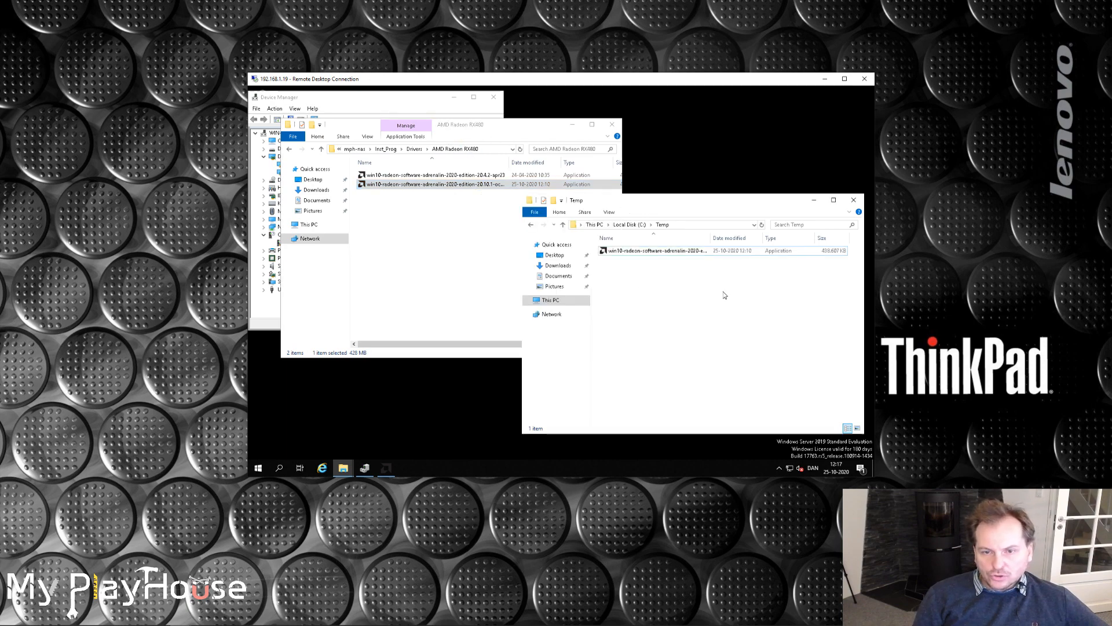
{"action": "left_click", "coordinate": [572, 126]}
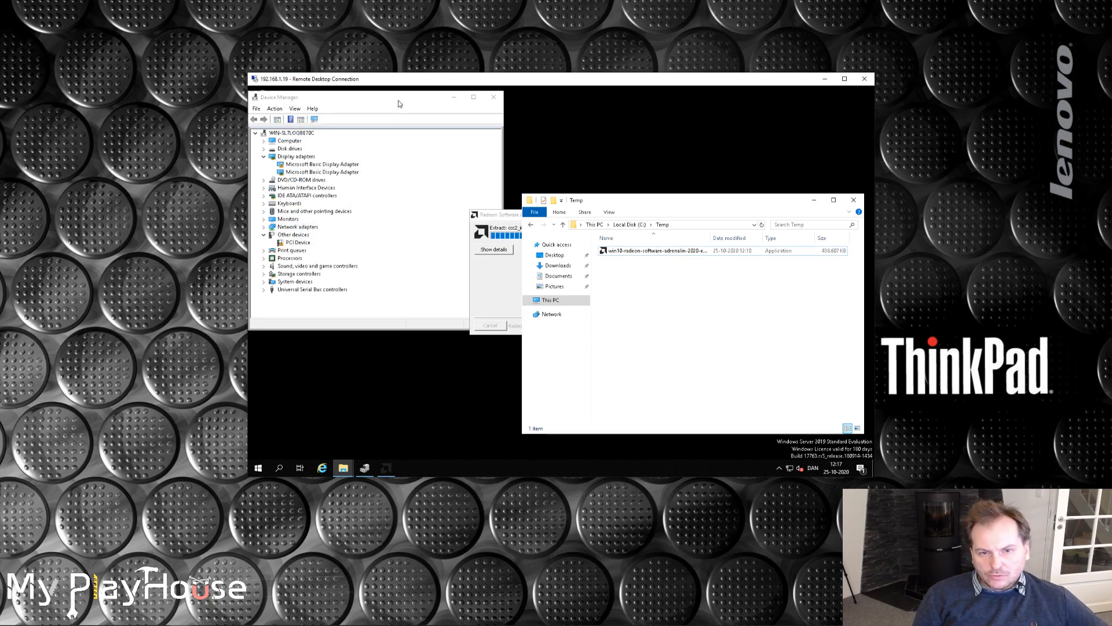
{"action": "left_click", "coordinate": [814, 201]}
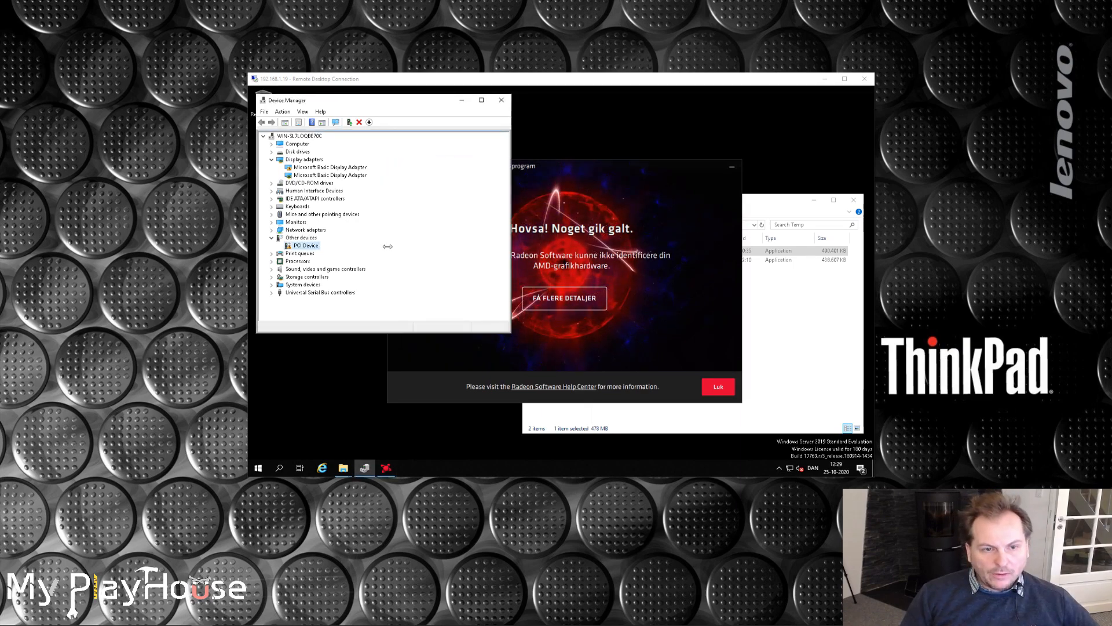
Start a manual driver update for the PCI Device under Other devices, picking Display adapters as the device type from the available drivers list.
{"action": "left_click", "coordinate": [412, 251]}
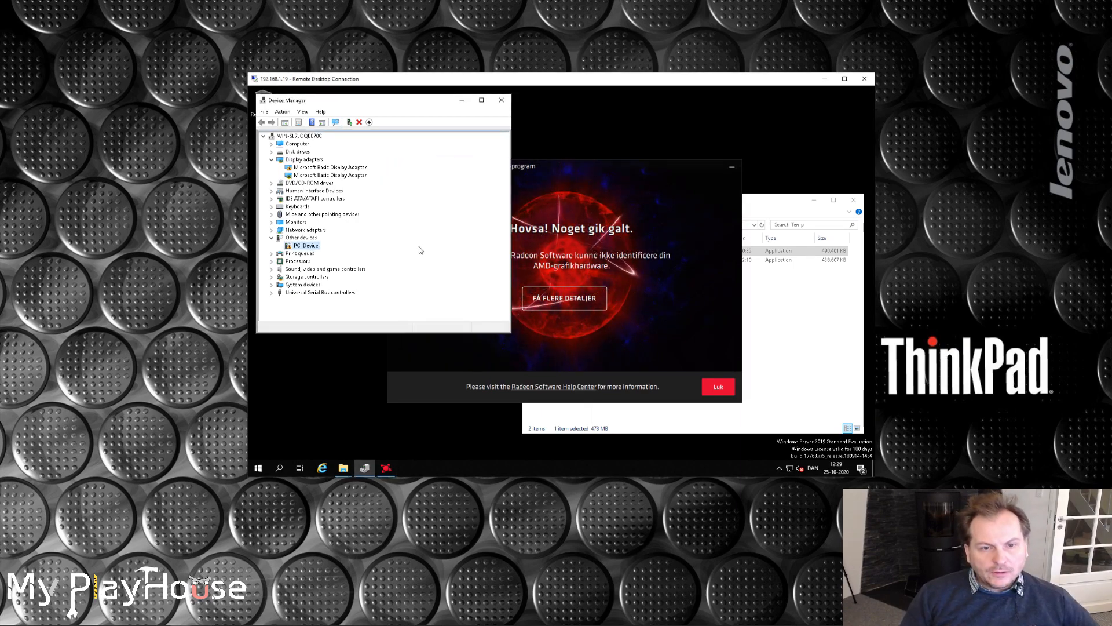
{"action": "right_click", "coordinate": [325, 248]}
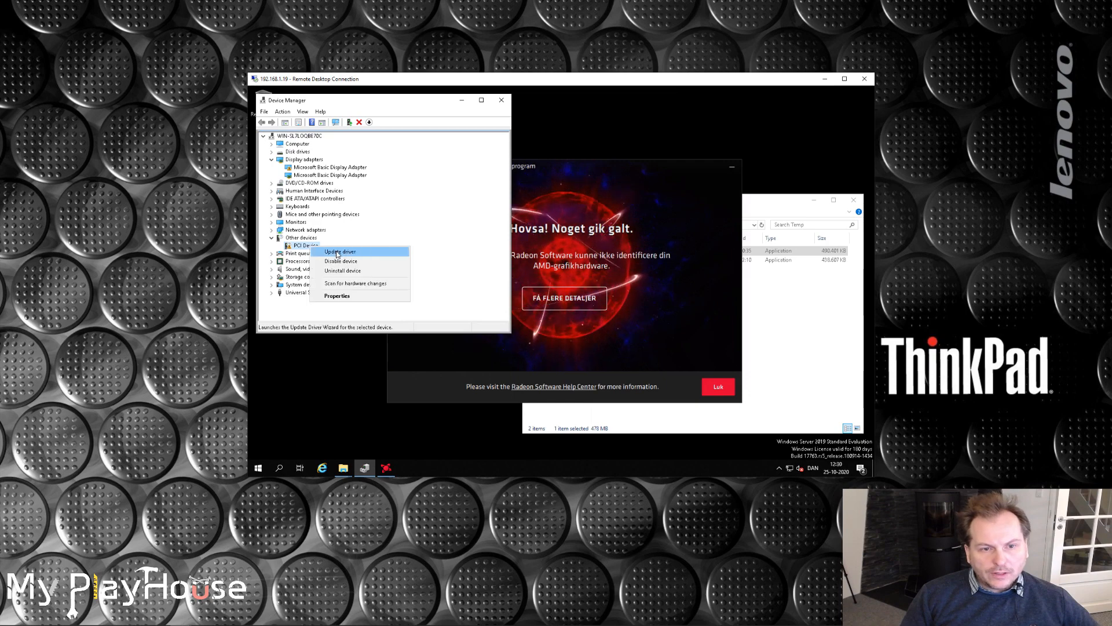
{"action": "left_click", "coordinate": [336, 251]}
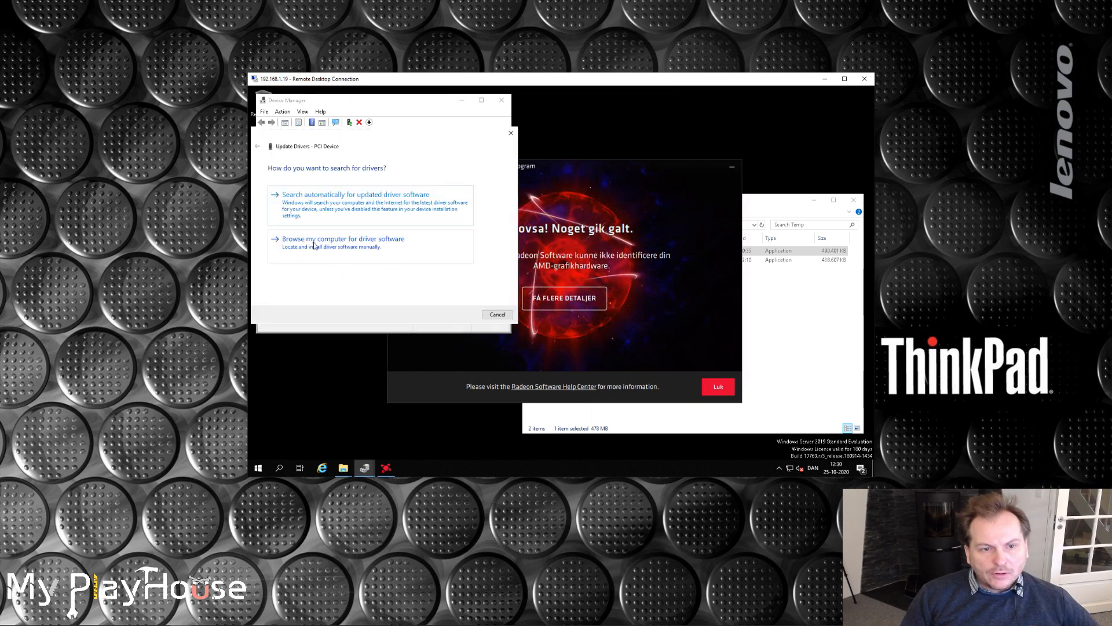
{"action": "left_click", "coordinate": [321, 245]}
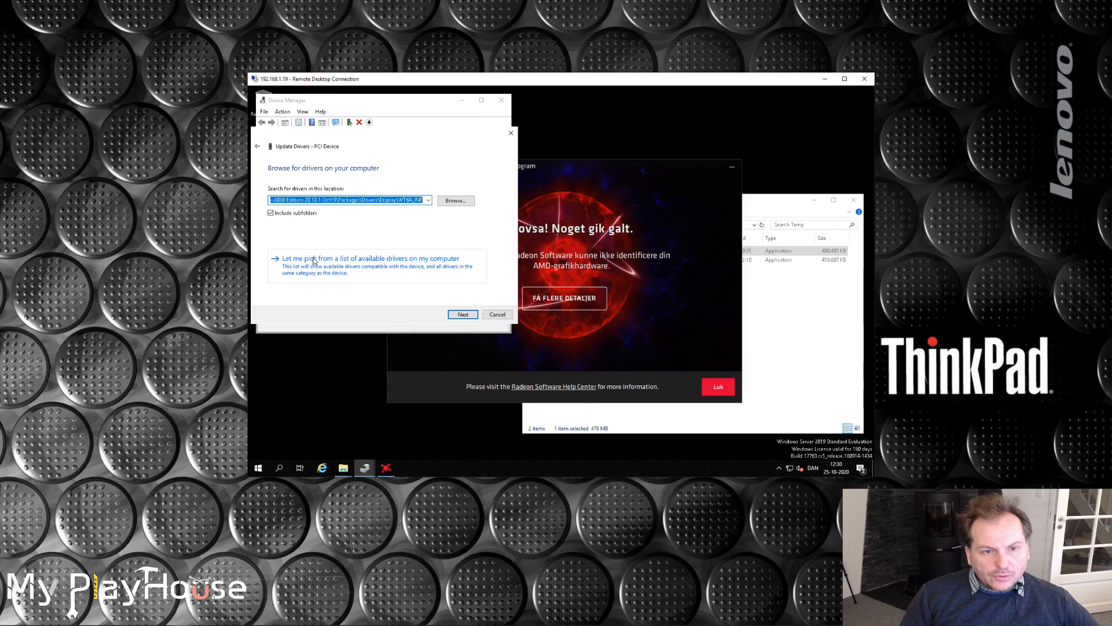
{"action": "left_click", "coordinate": [315, 260]}
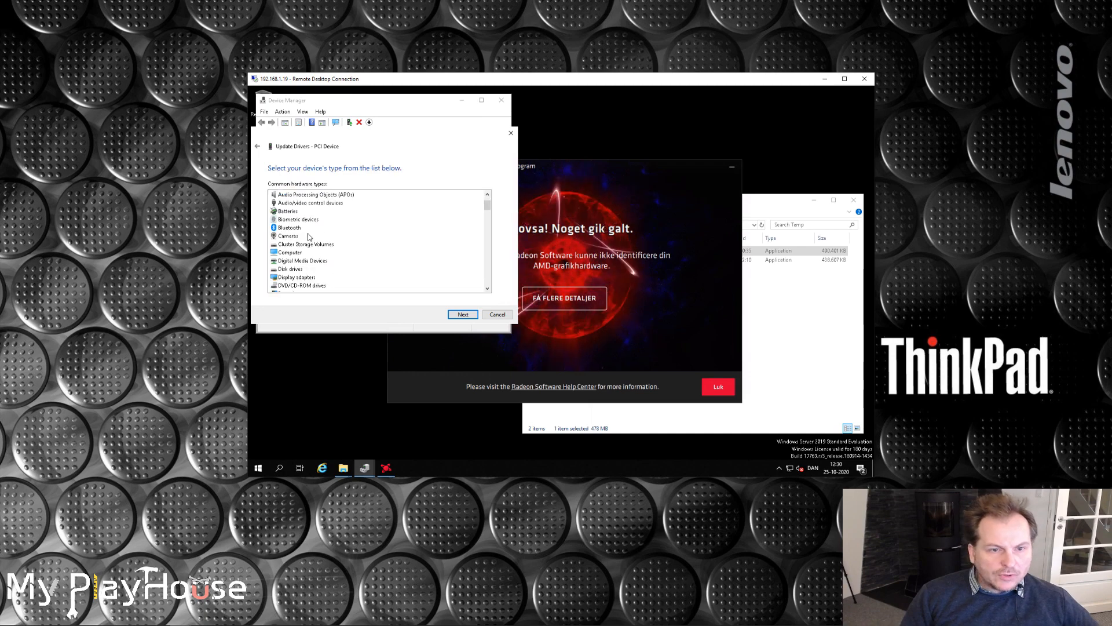
{"action": "double_click", "coordinate": [289, 277]}
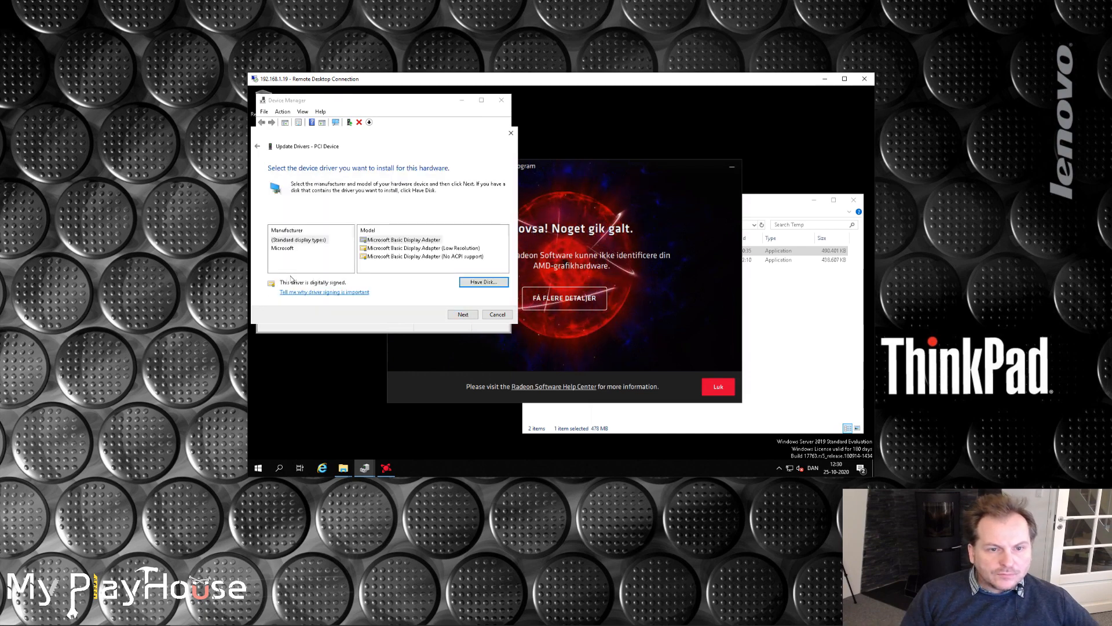
Choose to install the driver from disk and browse to the Adrenalin 2020 Edition 20.10.1 Oct19 folder inside C:\AMD.
{"action": "left_click", "coordinate": [480, 283]}
{"action": "left_click", "coordinate": [456, 268]}
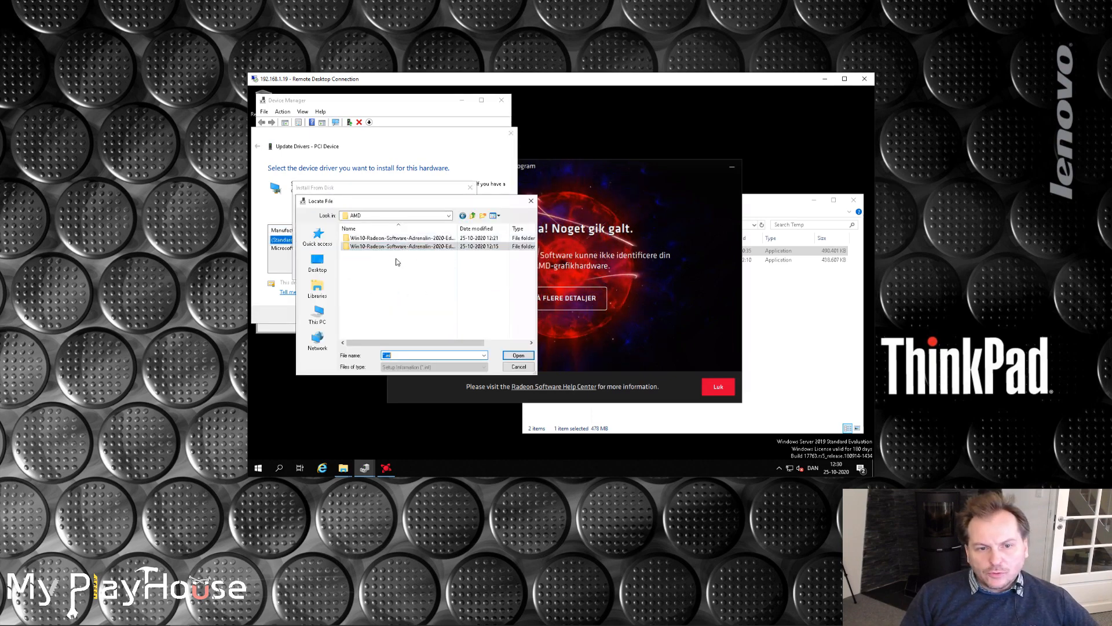
{"action": "left_click", "coordinate": [473, 216]}
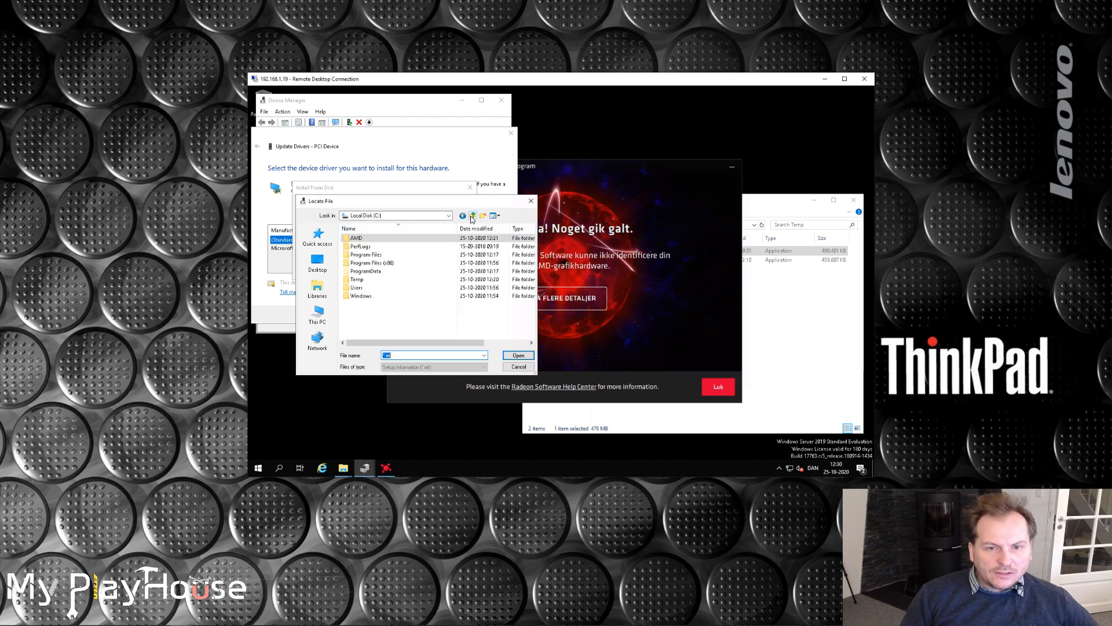
{"action": "double_click", "coordinate": [357, 239]}
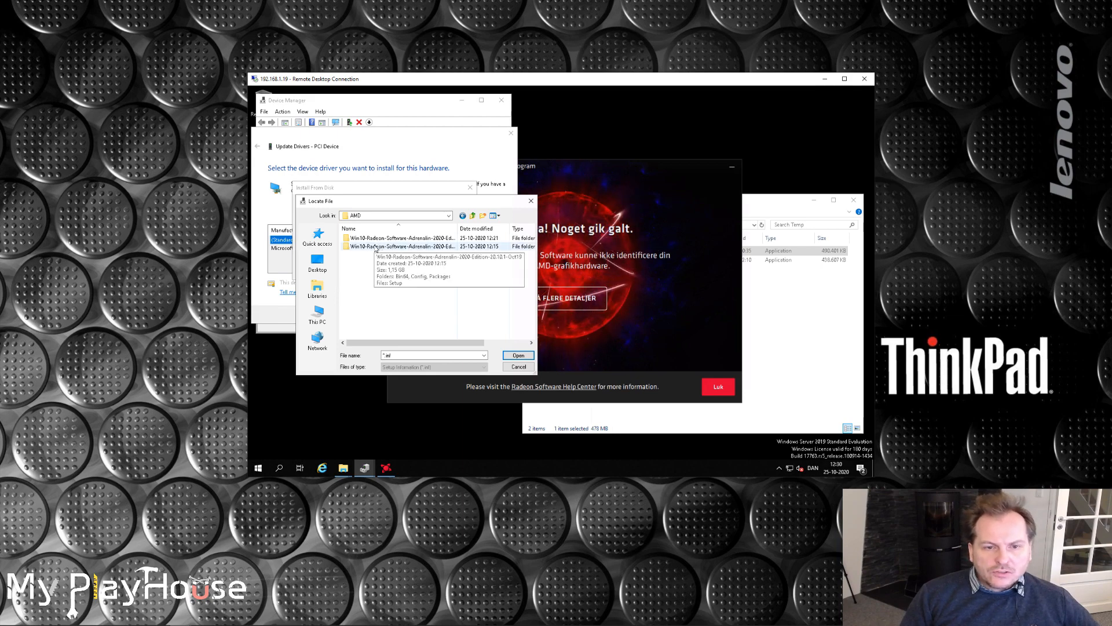
{"action": "left_click", "coordinate": [374, 248]}
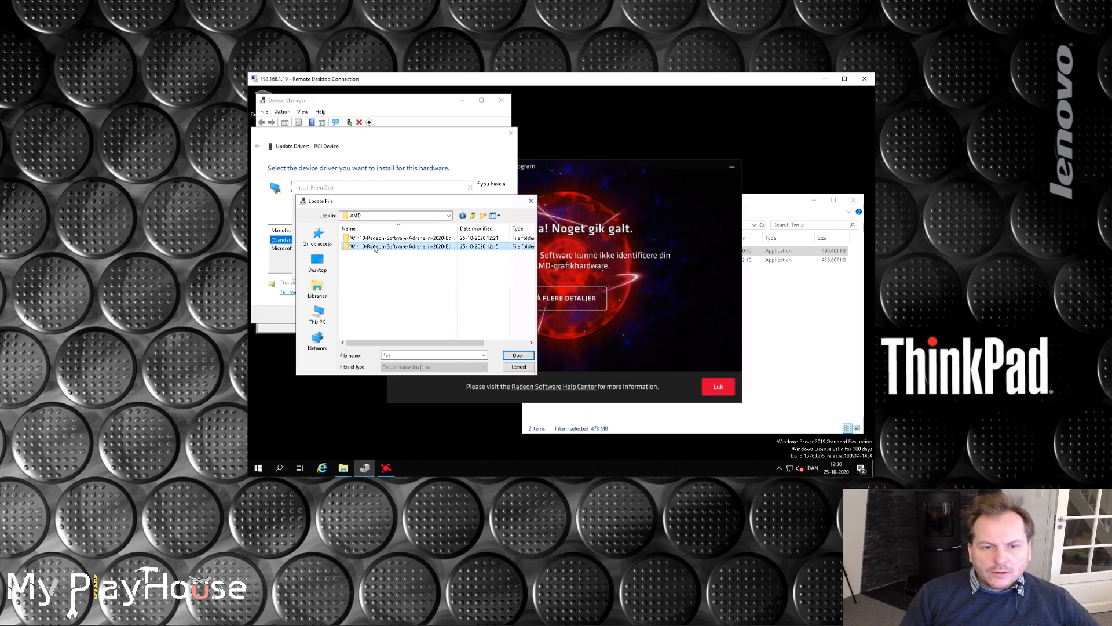
{"action": "double_click", "coordinate": [375, 246]}
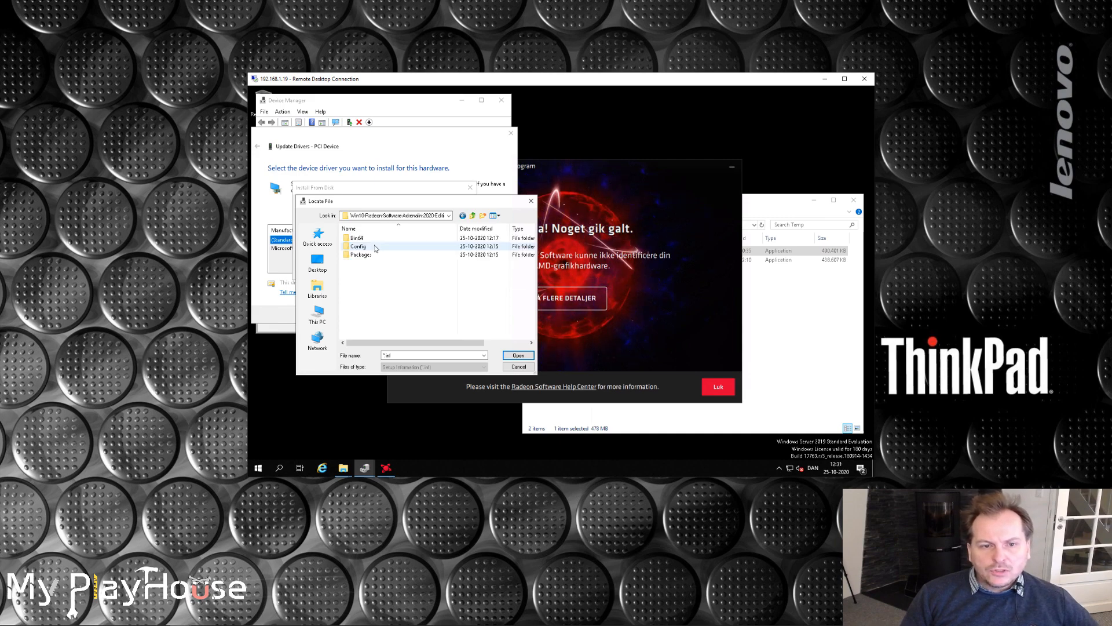
Load the setup information file C0360073 from the package's Display\WT6A_INF driver folder as the driver source.
{"action": "double_click", "coordinate": [361, 255]}
{"action": "left_click", "coordinate": [355, 248]}
{"action": "double_click", "coordinate": [355, 248]}
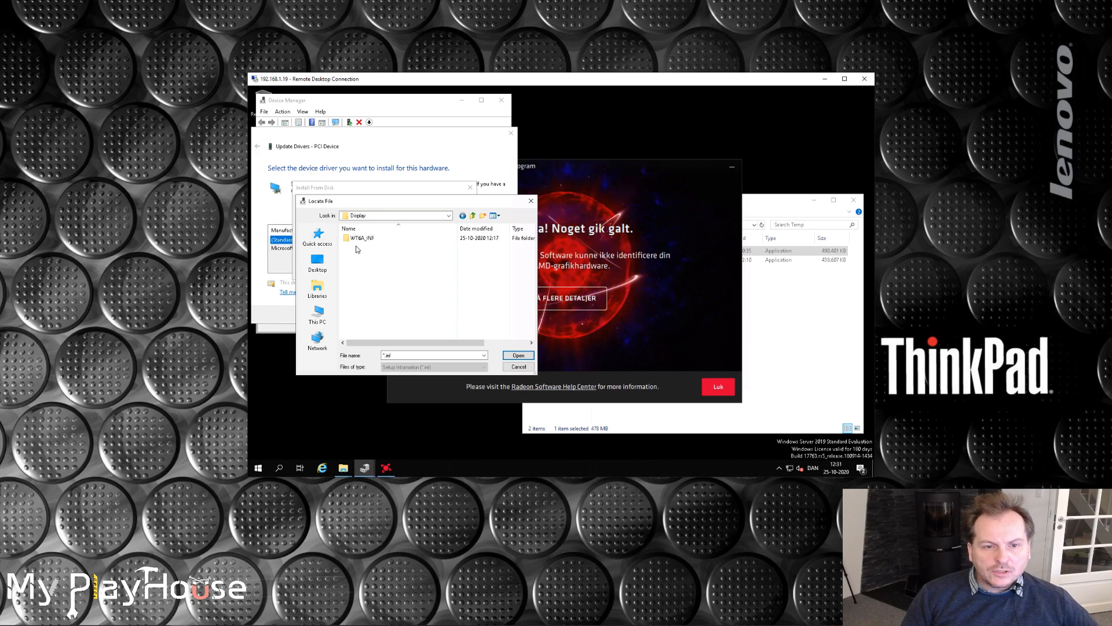
{"action": "double_click", "coordinate": [356, 247]}
{"action": "double_click", "coordinate": [362, 239]}
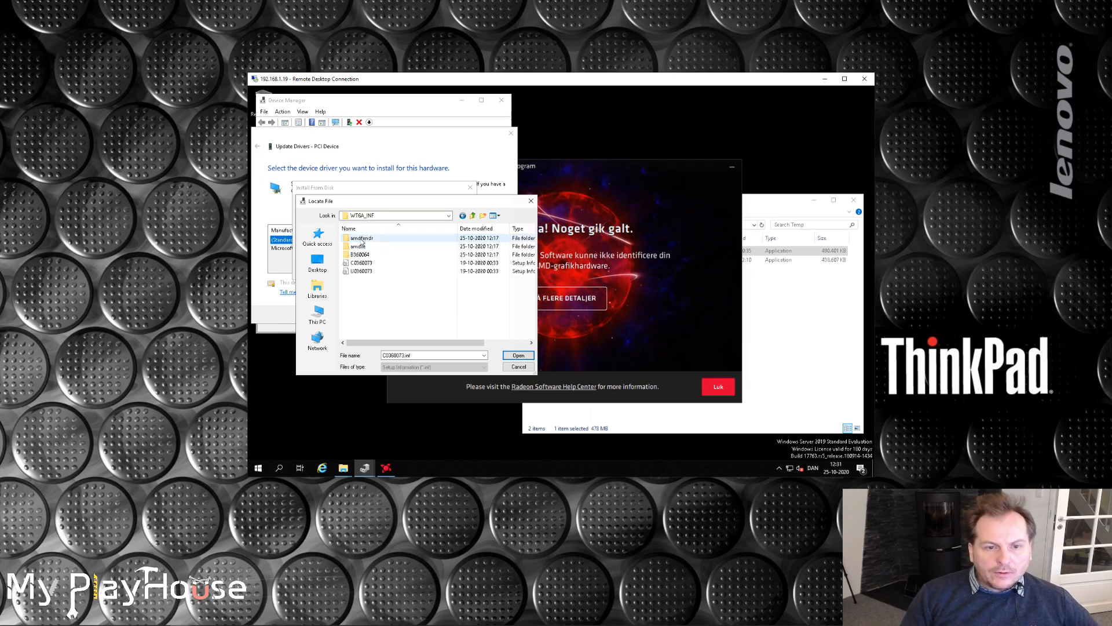
{"action": "left_click", "coordinate": [368, 264]}
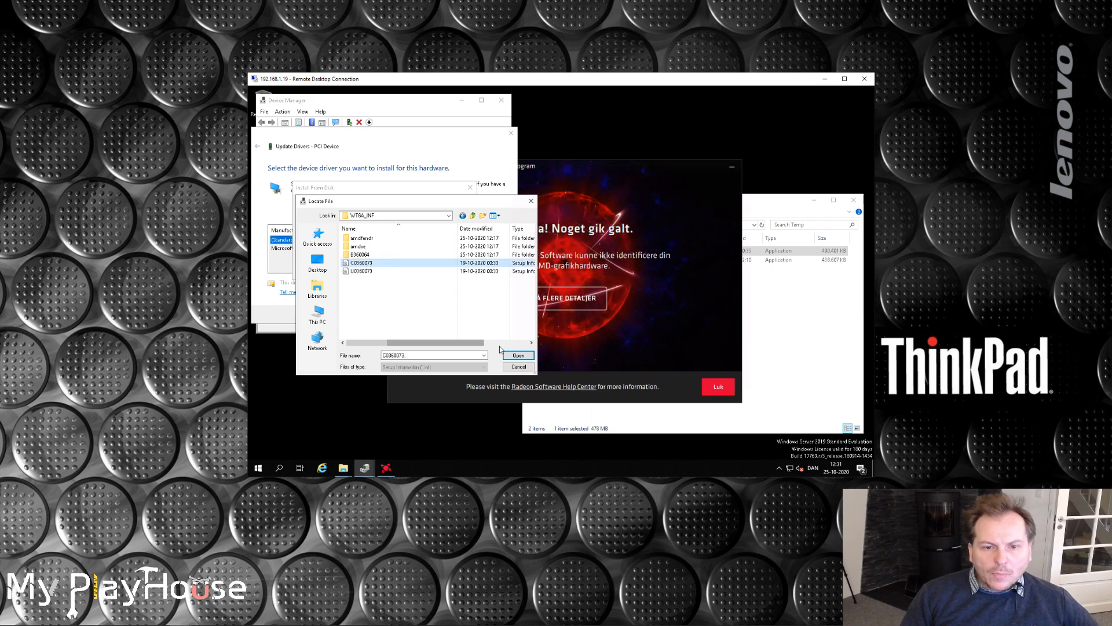
{"action": "left_click", "coordinate": [518, 356]}
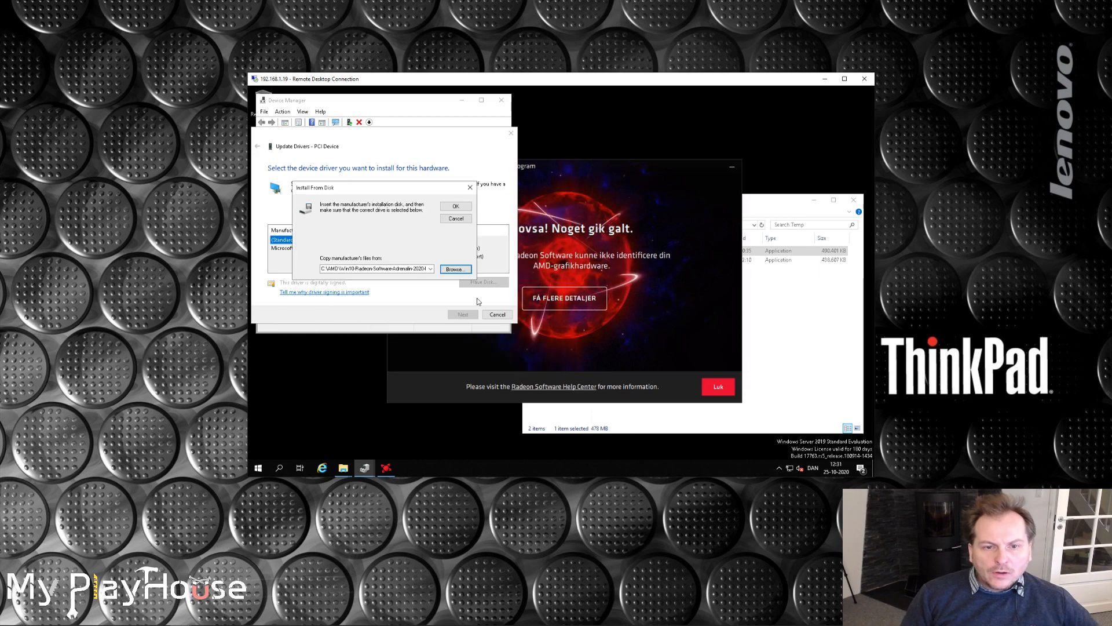
{"action": "left_click", "coordinate": [455, 206]}
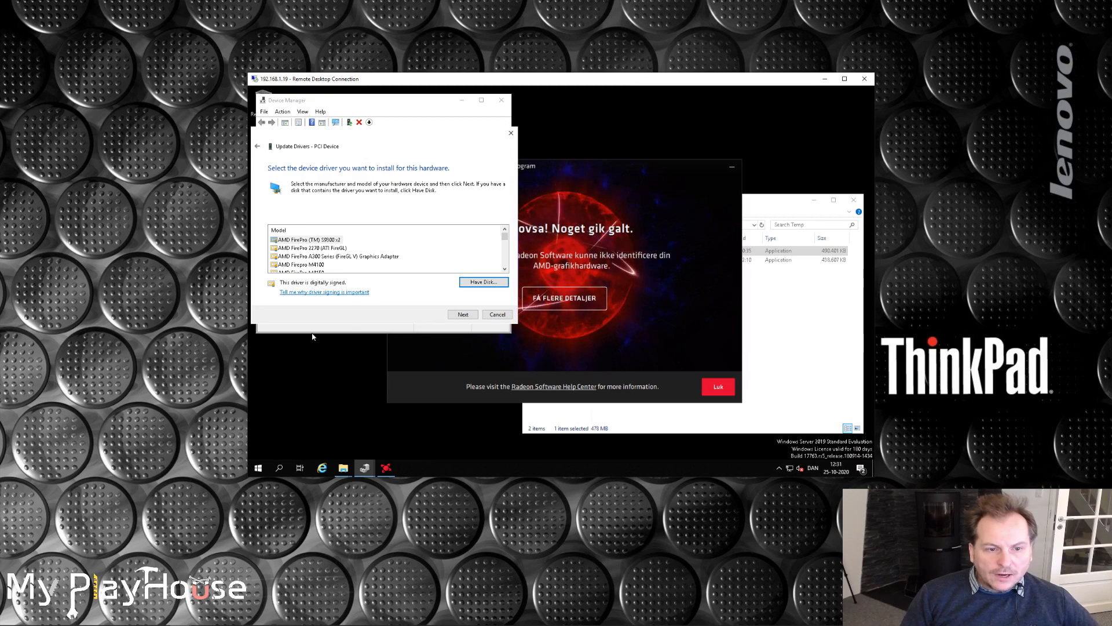
Install the AMD Radeon (TM) RX 480 model driver for the device, accepting the compatibility warning, and close the update wizard.
{"action": "left_click", "coordinate": [505, 269]}
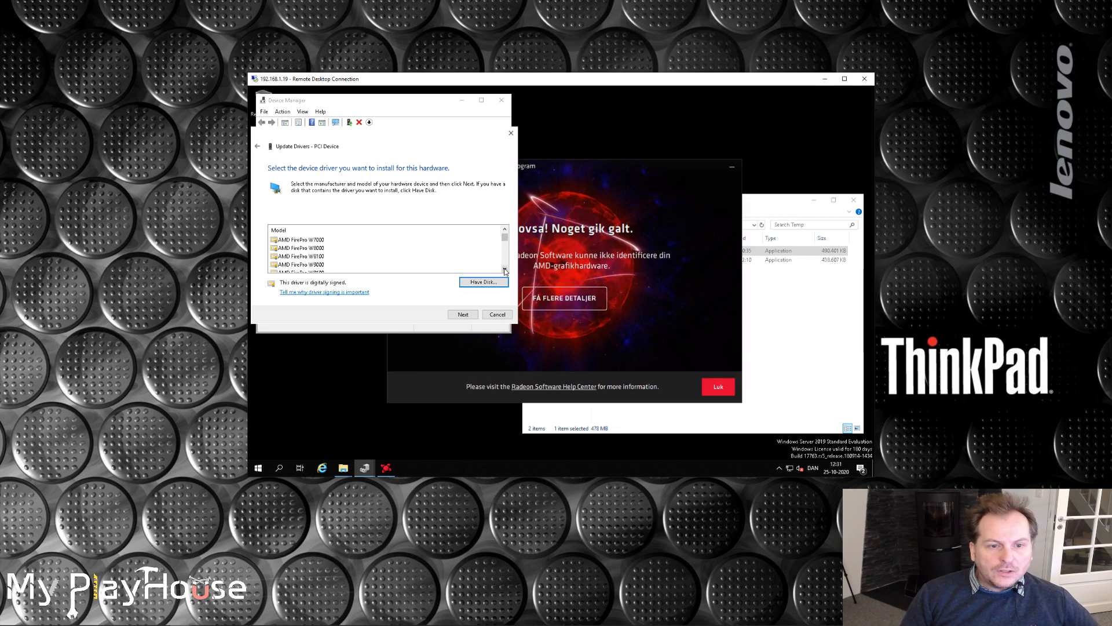
{"action": "left_click", "coordinate": [504, 269]}
{"action": "left_click", "coordinate": [504, 269]}
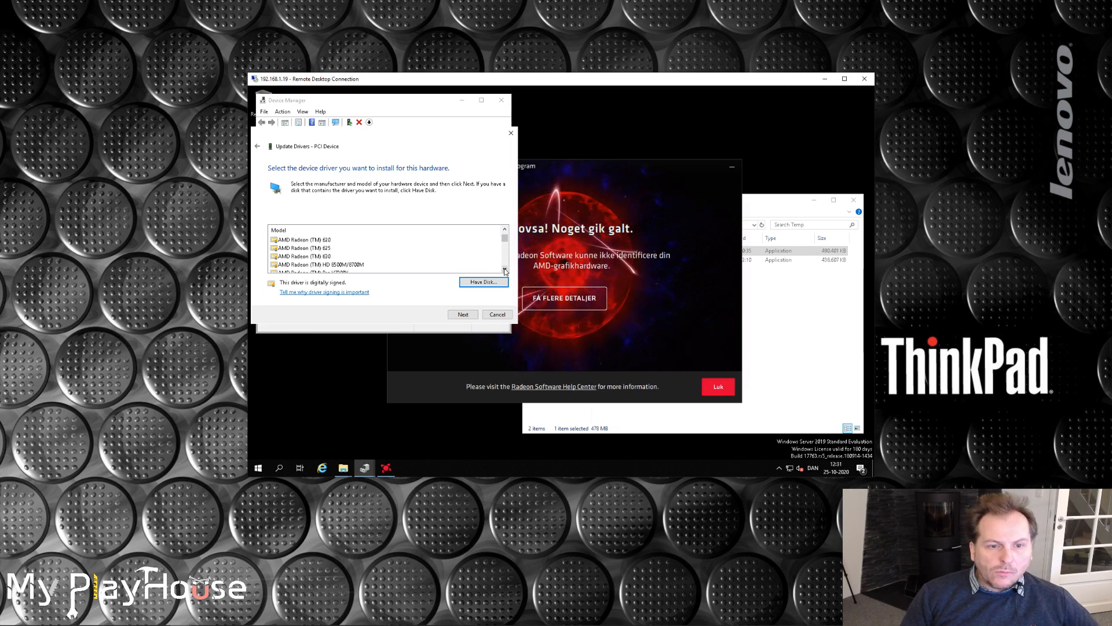
{"action": "left_click", "coordinate": [505, 269]}
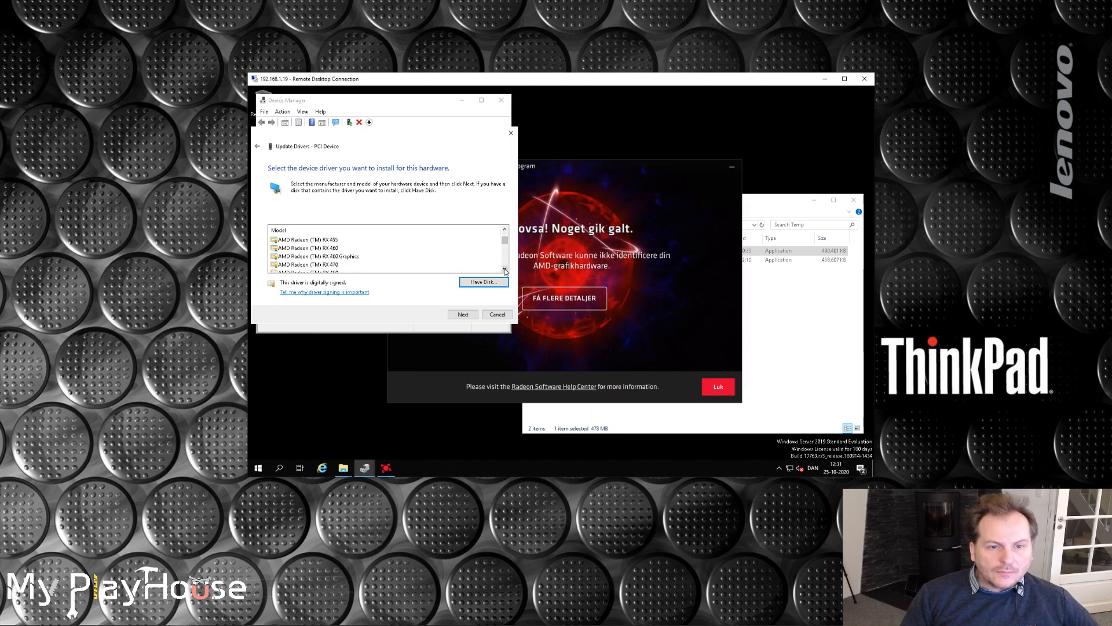
{"action": "left_click", "coordinate": [321, 256]}
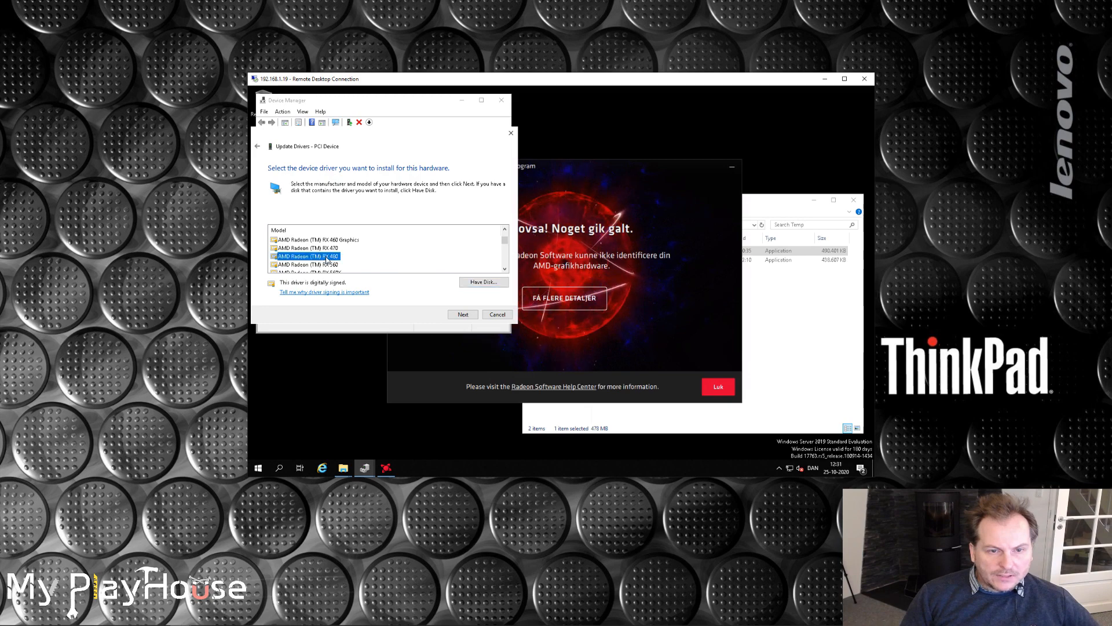
{"action": "left_click", "coordinate": [463, 315]}
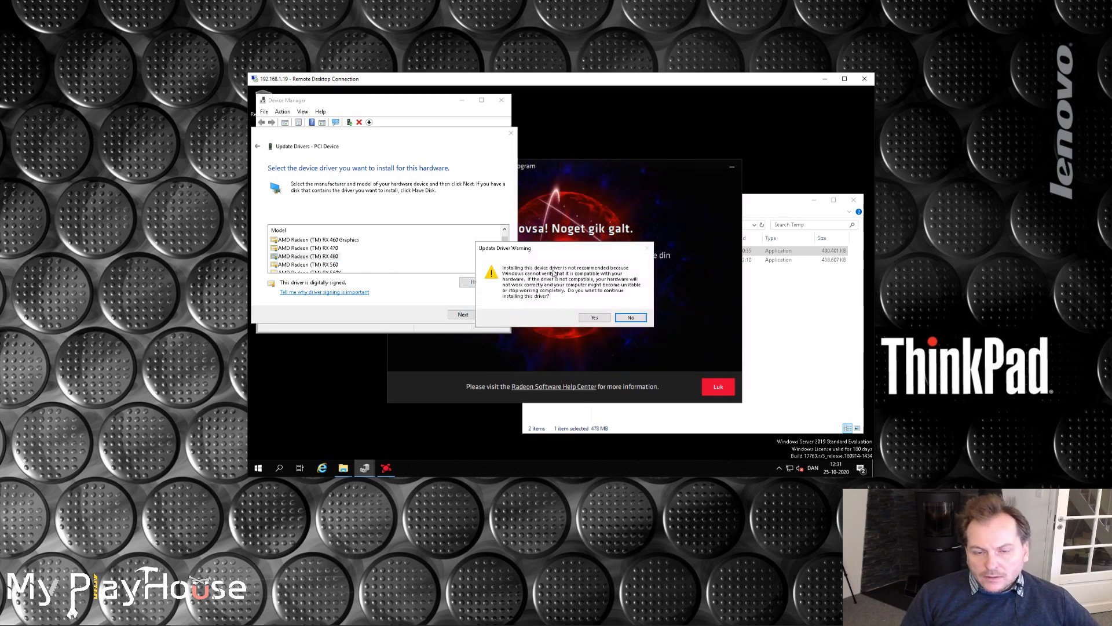
{"action": "left_click", "coordinate": [594, 318]}
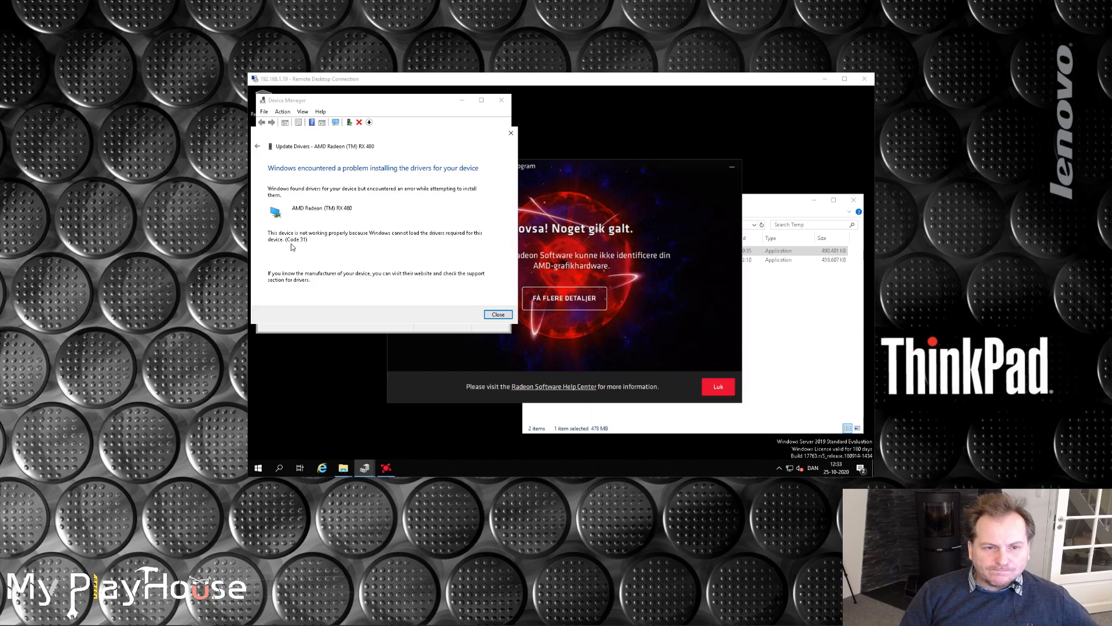
{"action": "left_click", "coordinate": [498, 314]}
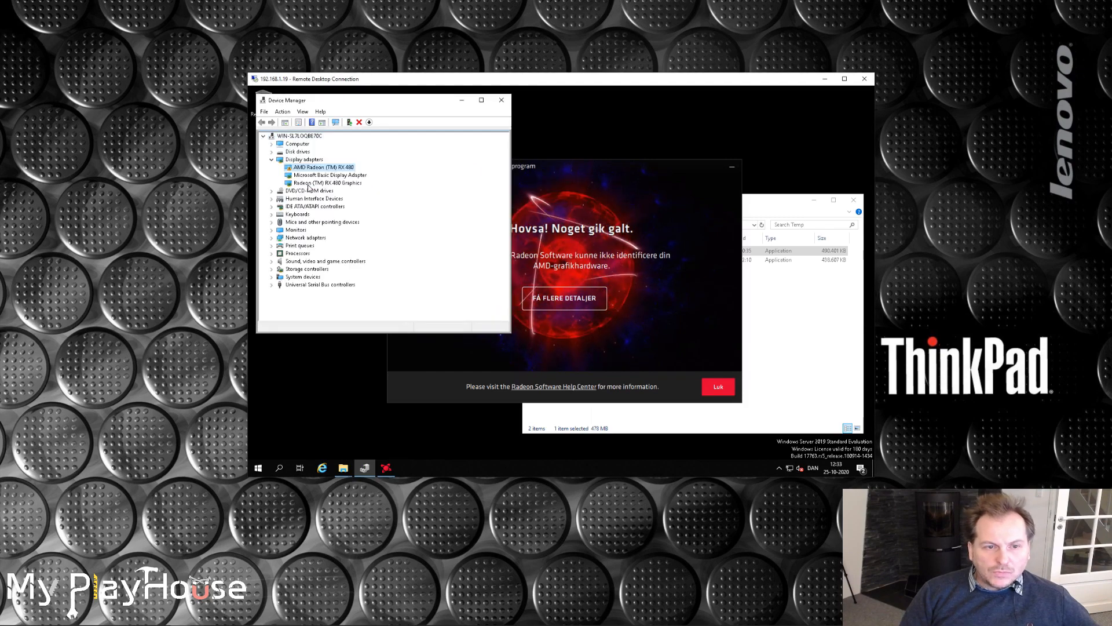
Examine the two RX 480 entries under Display adapters in Device Manager and the Radeon RX 480 details in GPU-Z.
{"action": "left_click", "coordinate": [344, 183]}
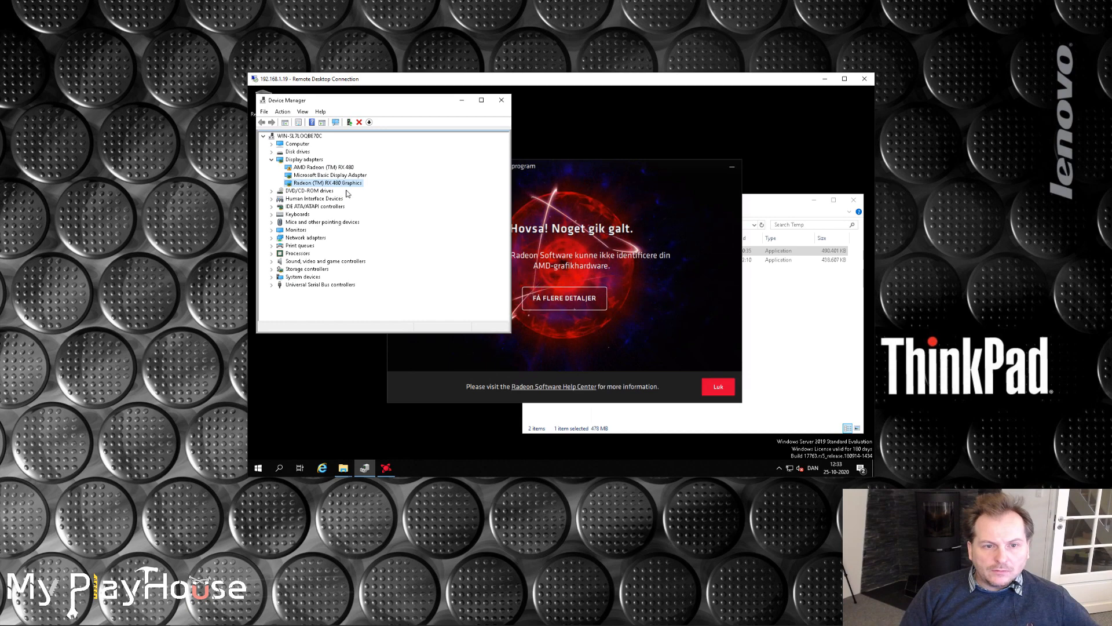
{"action": "left_click", "coordinate": [314, 168]}
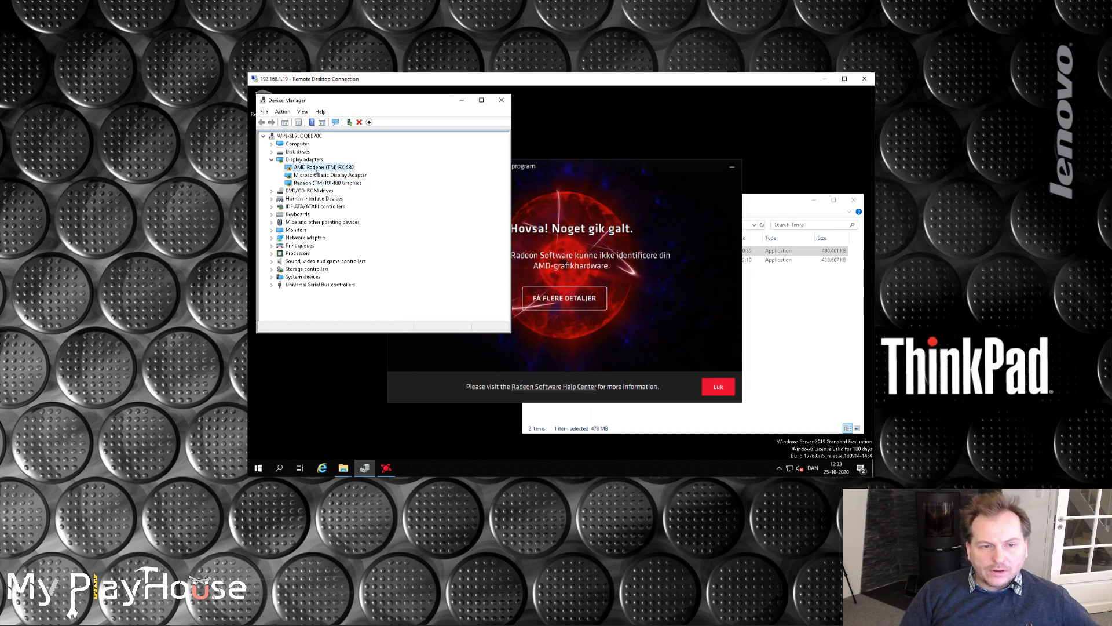
{"action": "left_click", "coordinate": [317, 183]}
{"action": "left_click", "coordinate": [316, 169]}
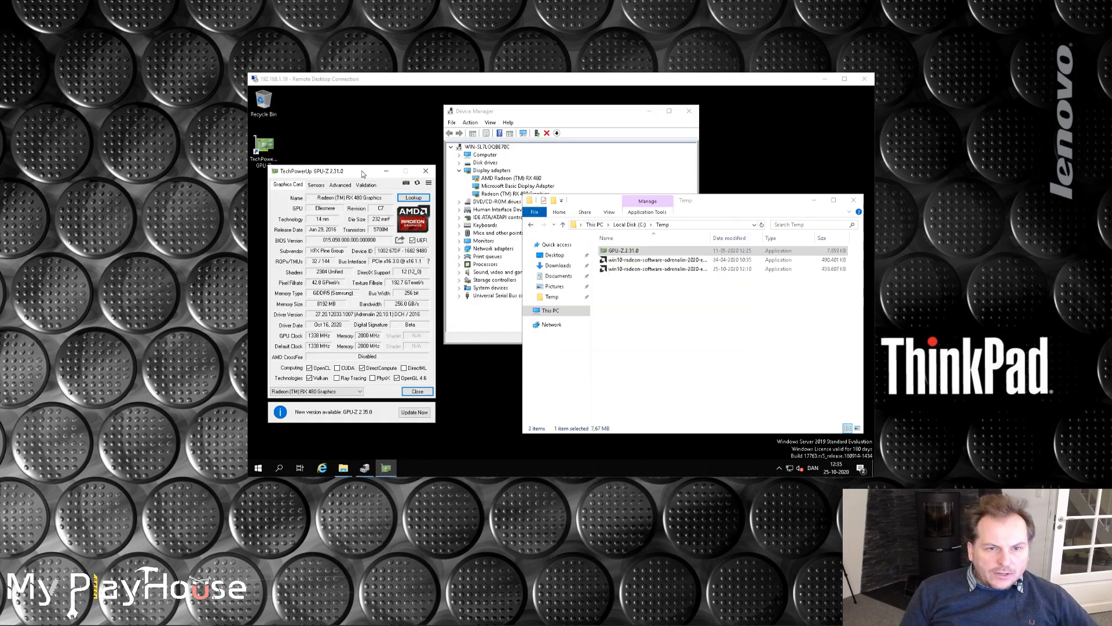
{"action": "left_click", "coordinate": [363, 174]}
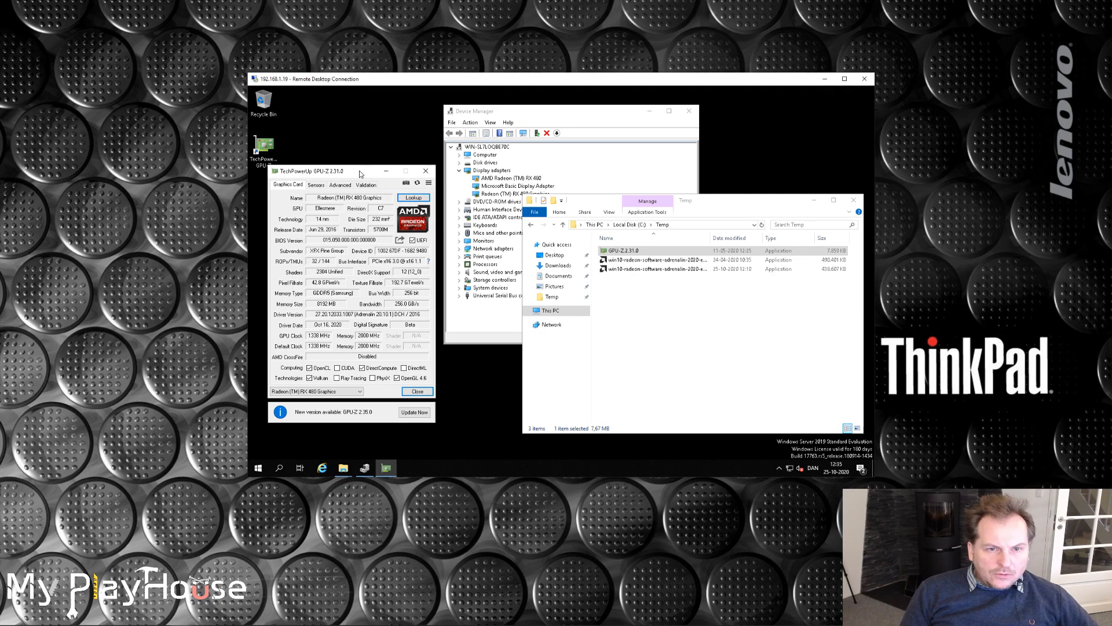
{"action": "left_click_drag", "start_coordinate": [350, 176], "coordinate": [349, 182]}
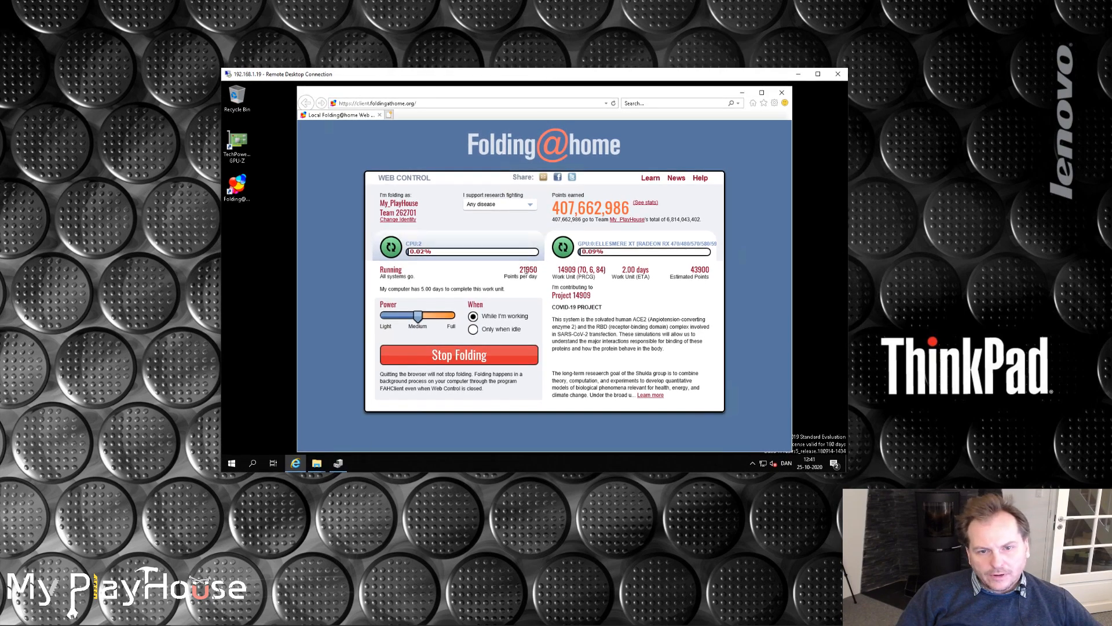
Compare the points per day of the GPU and CPU work units in Folding@home Web Control.
{"action": "left_click_drag", "start_coordinate": [520, 269], "coordinate": [535, 270]}
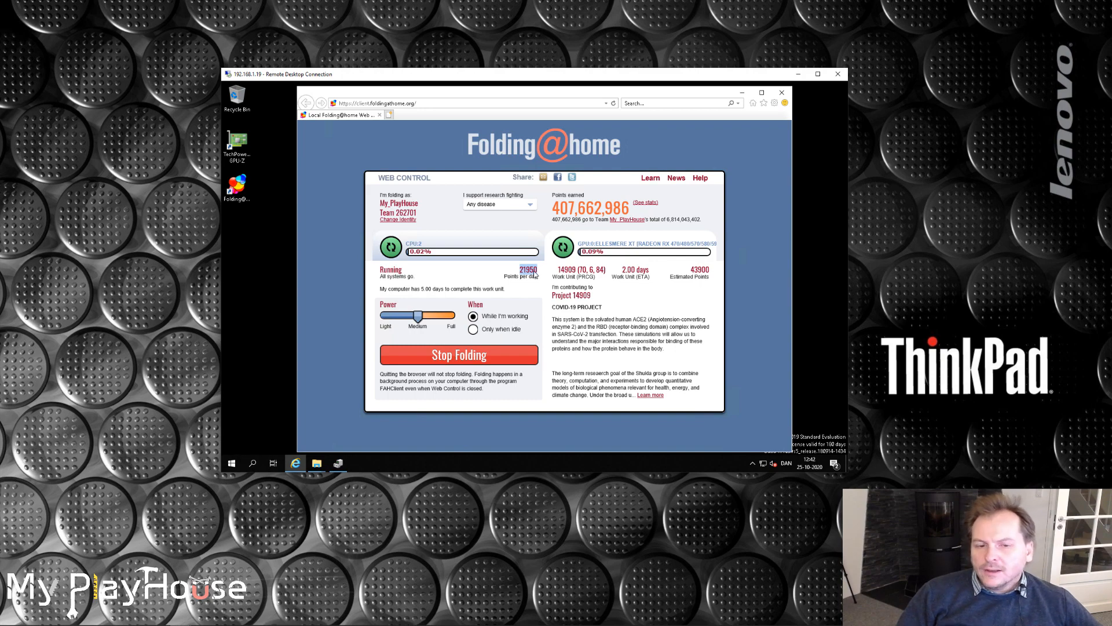
{"action": "left_click", "coordinate": [389, 248]}
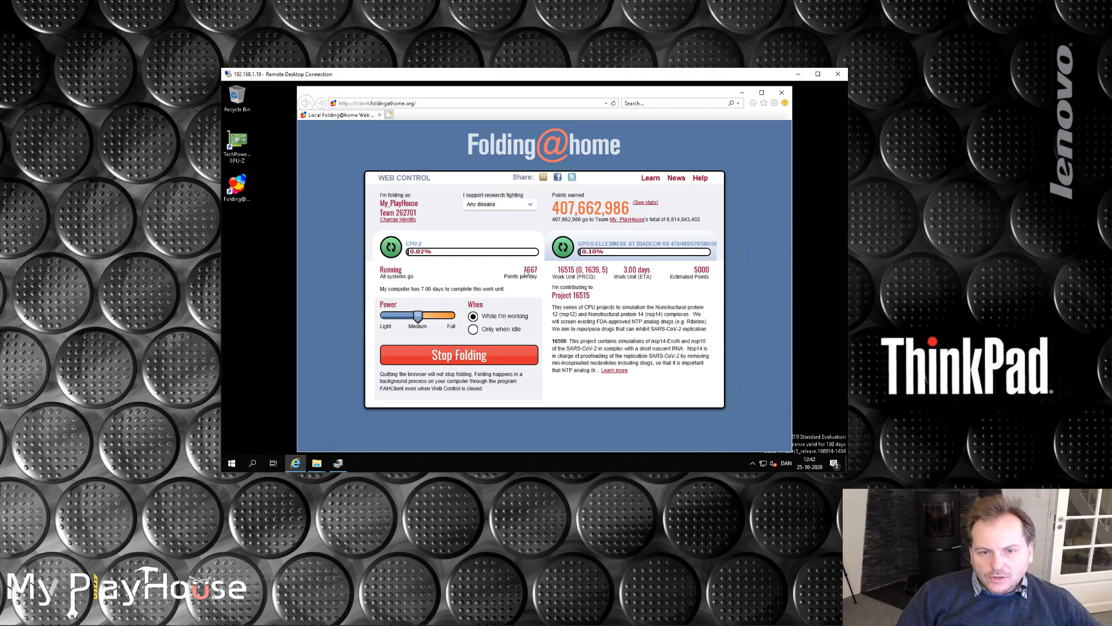
{"action": "left_click_drag", "start_coordinate": [525, 271], "coordinate": [538, 270]}
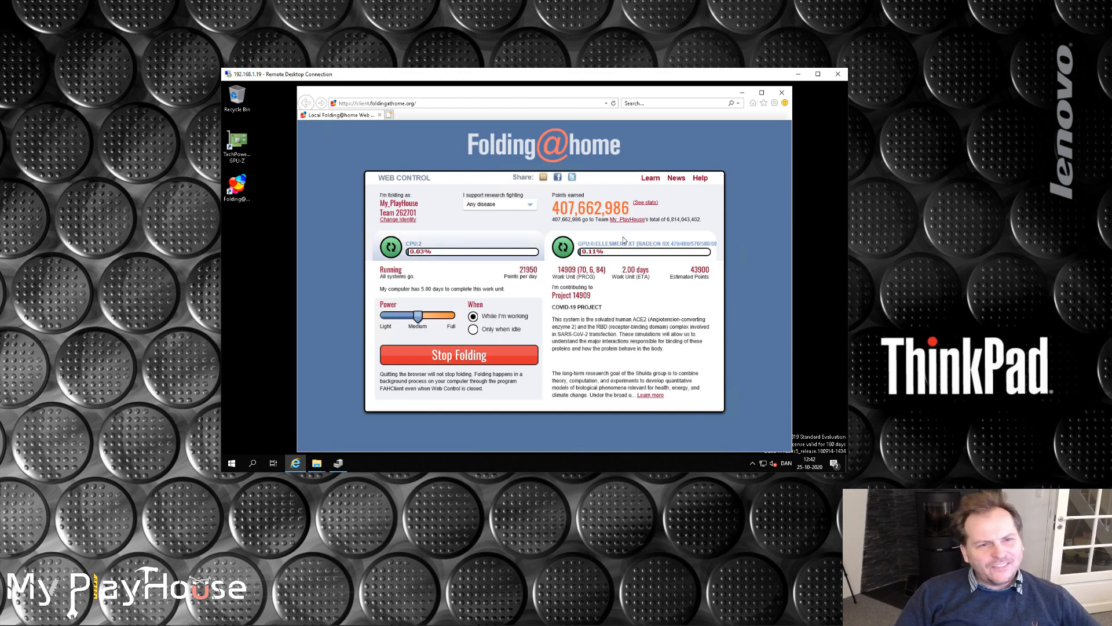
Check the display adapters in Device Manager and close it, then open GPU-Z on the Radeon RX 480's sensor readings.
{"action": "left_click", "coordinate": [338, 463]}
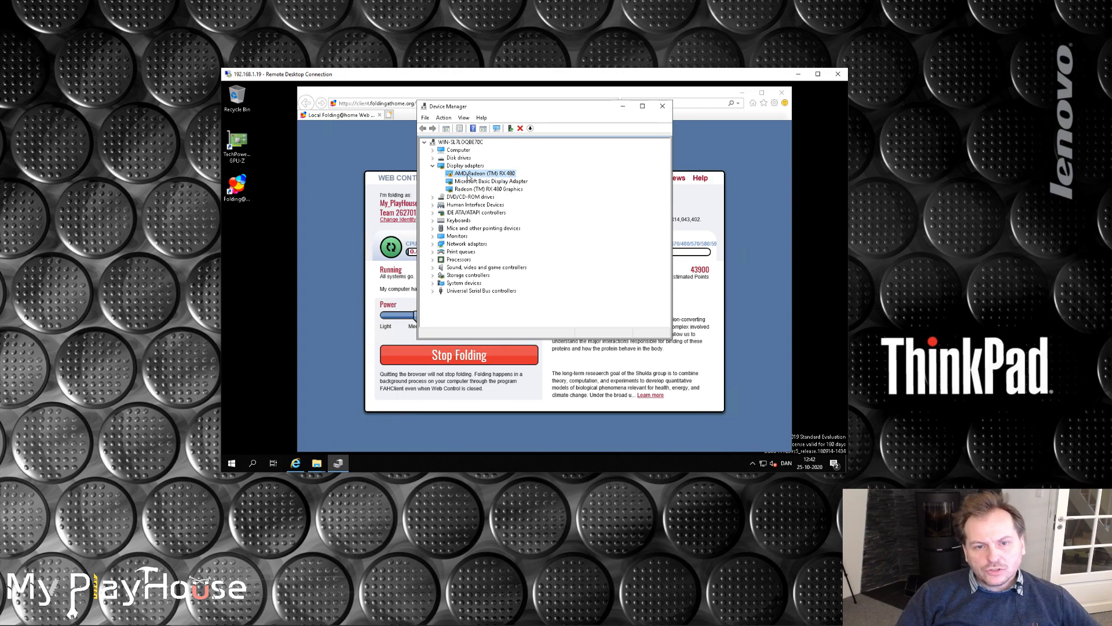
{"action": "left_click", "coordinate": [664, 110]}
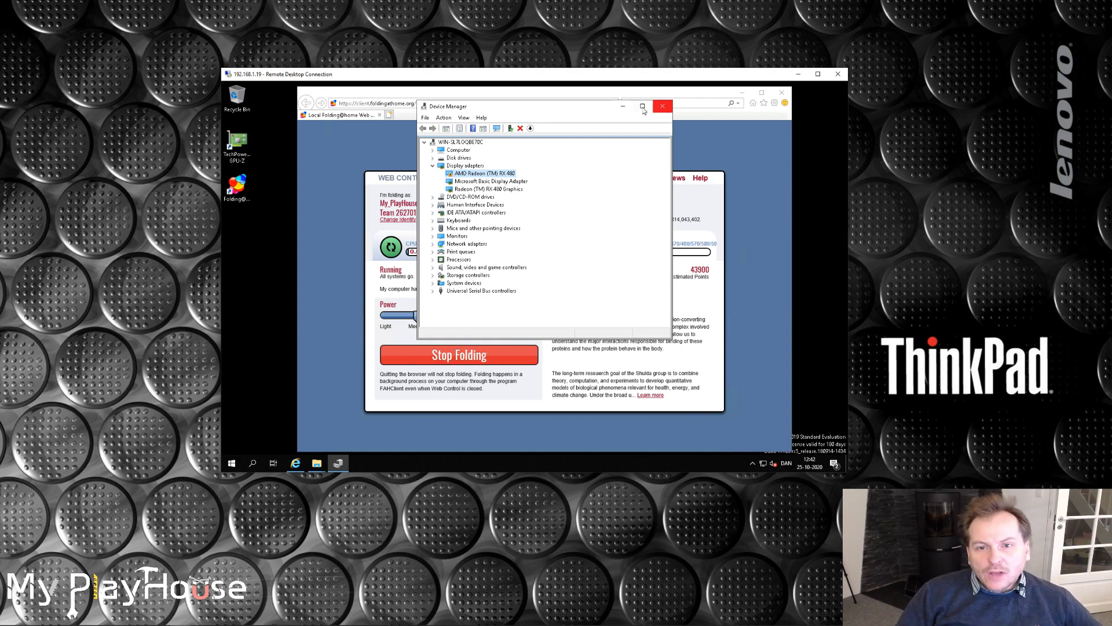
{"action": "double_click", "coordinate": [236, 141]}
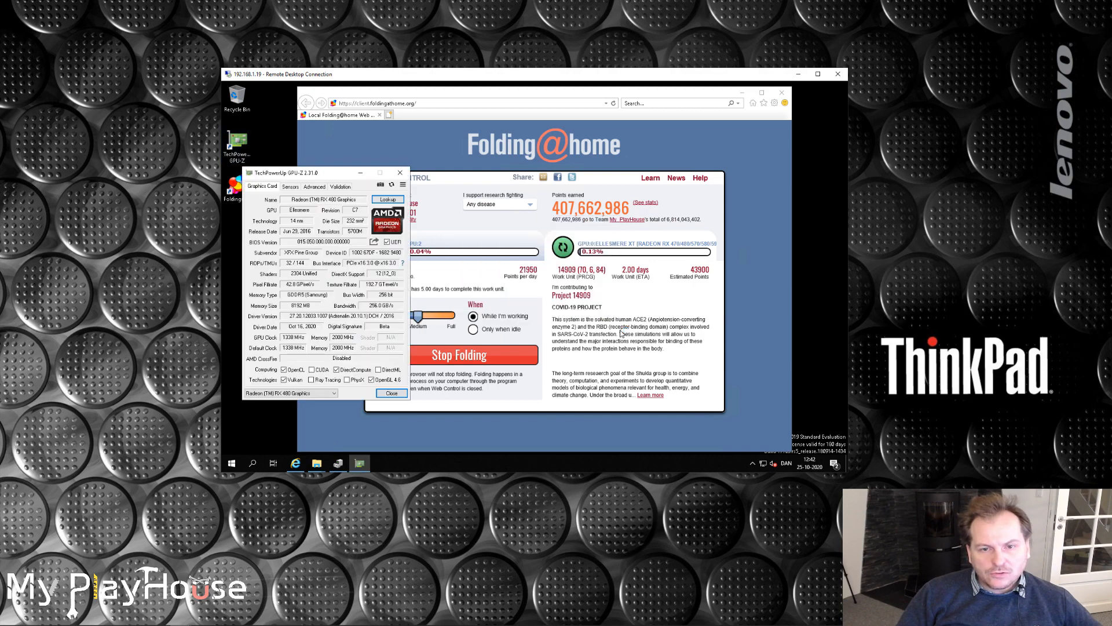
{"action": "left_click", "coordinate": [287, 187]}
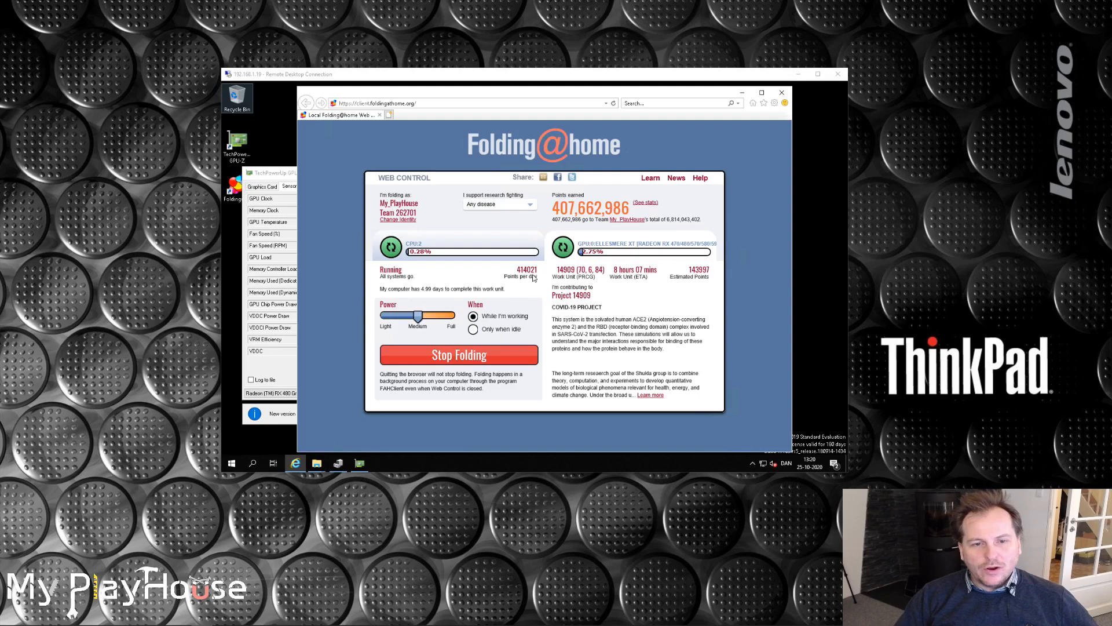
Show the CPU work unit's details in Folding@home Web Control and highlight its points per day figure.
{"action": "left_click", "coordinate": [619, 238]}
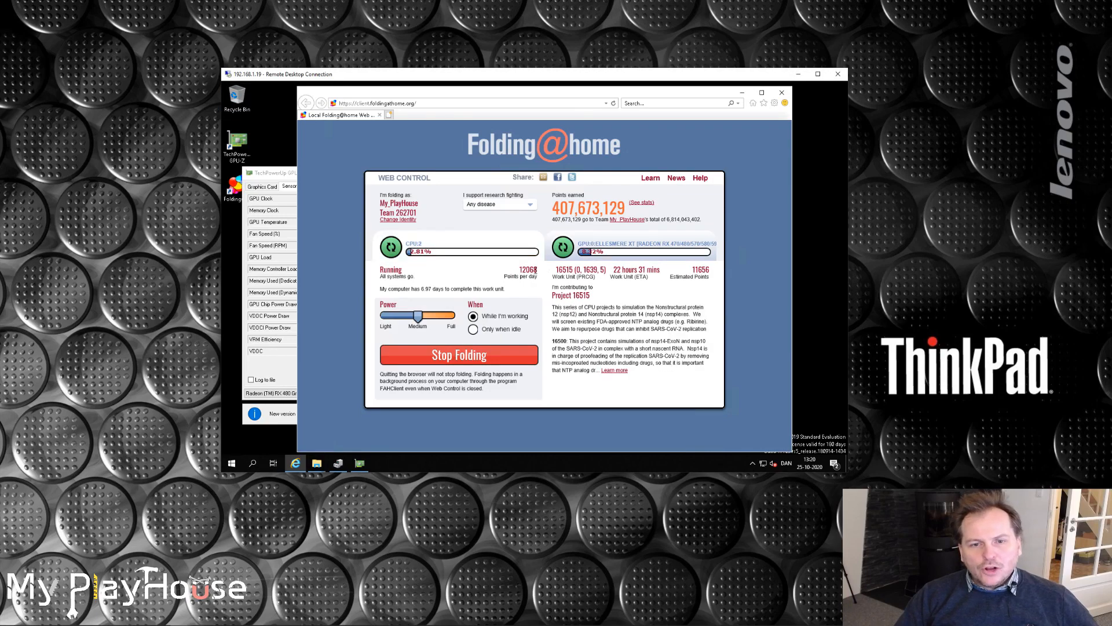
{"action": "double_click", "coordinate": [521, 268]}
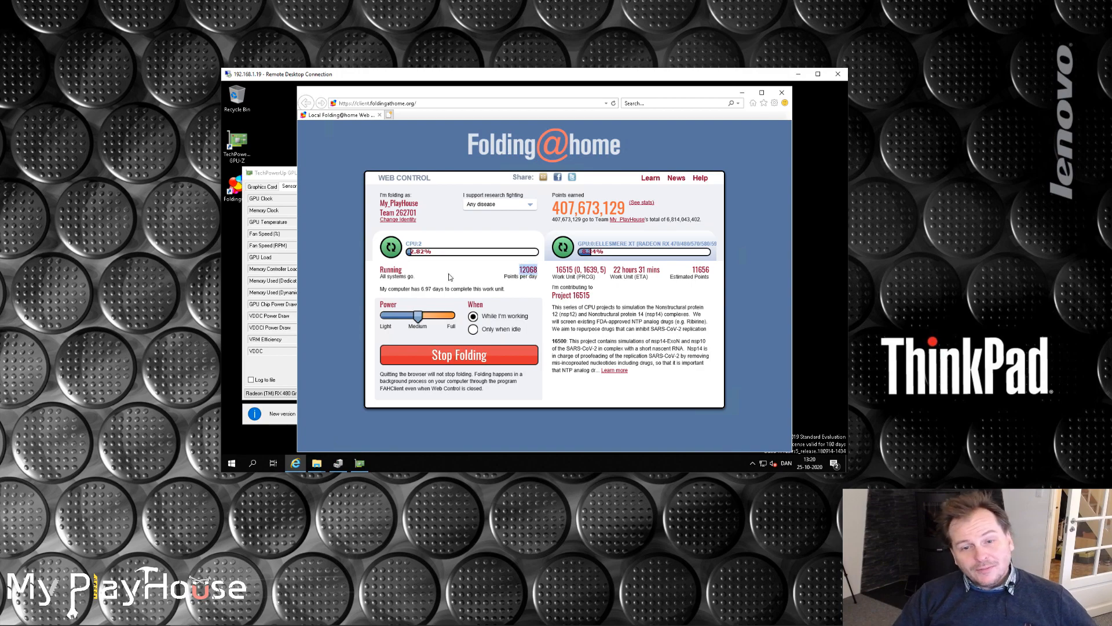